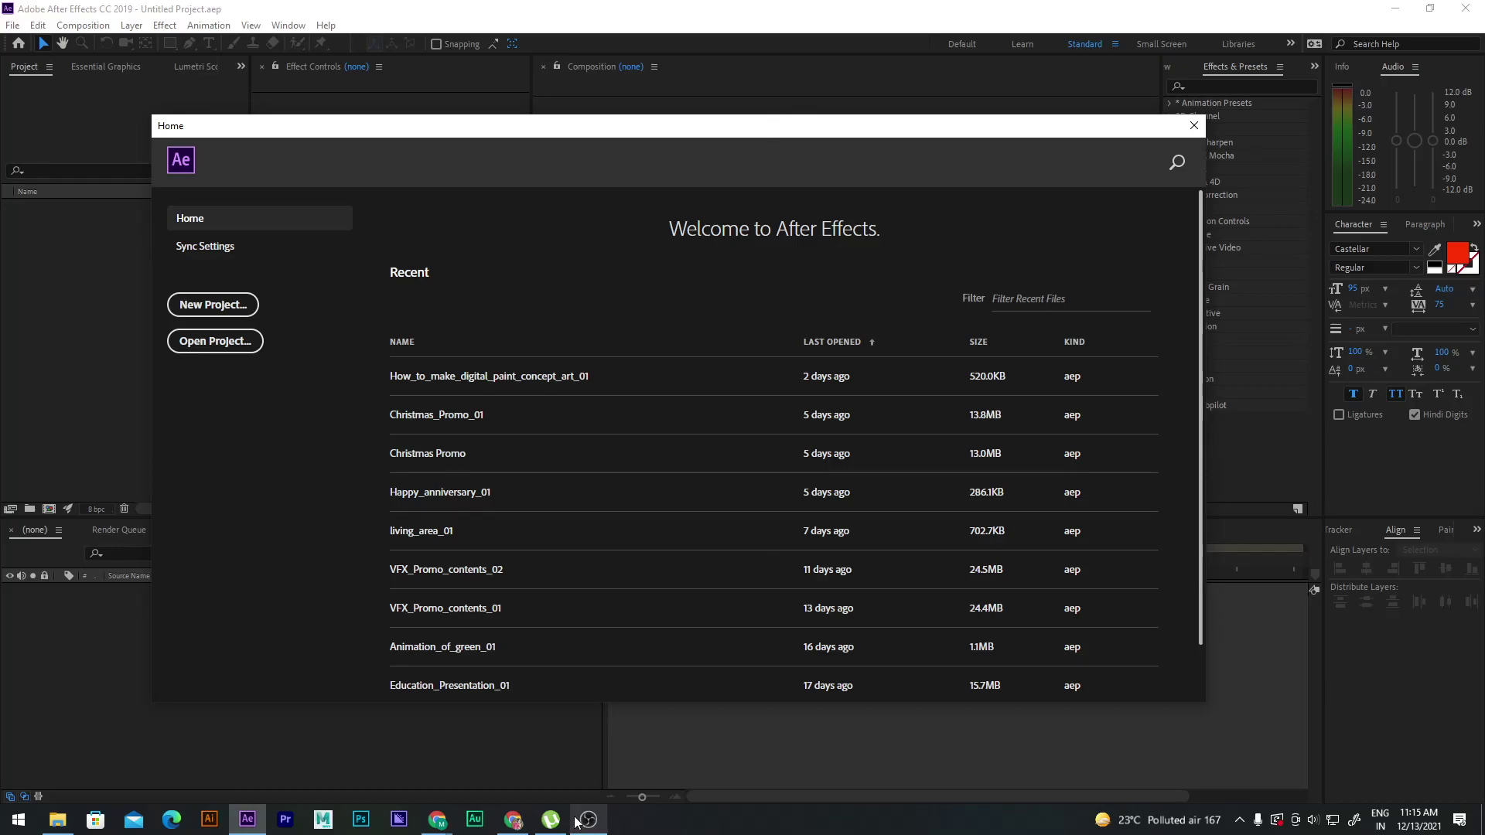
# Switch to Chrome and search Google for "after effects" in the new tab
pyautogui.click(513, 819)
pyautogui.click(479, 8)
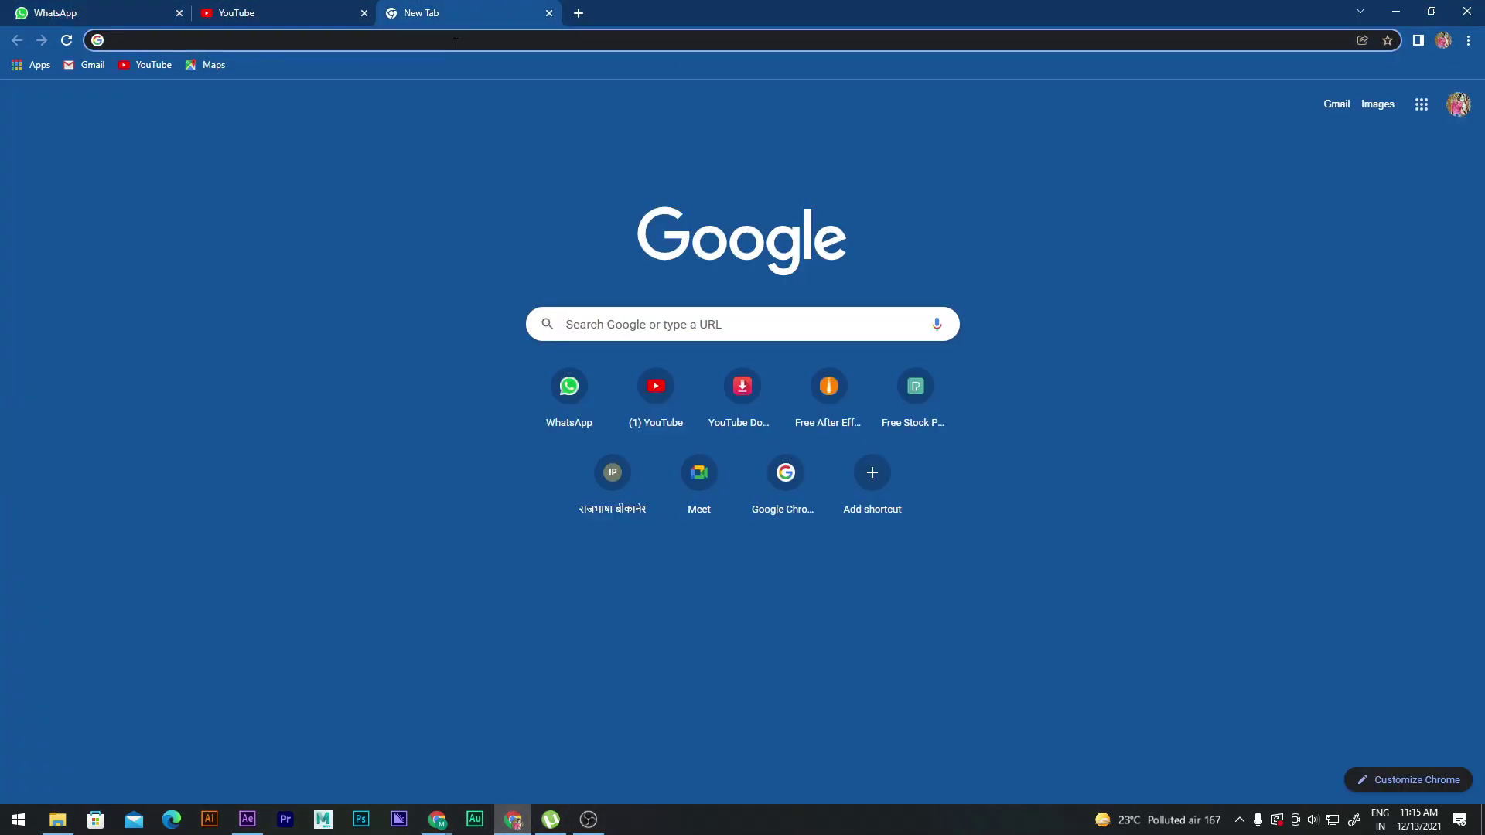
pyautogui.write('afte')
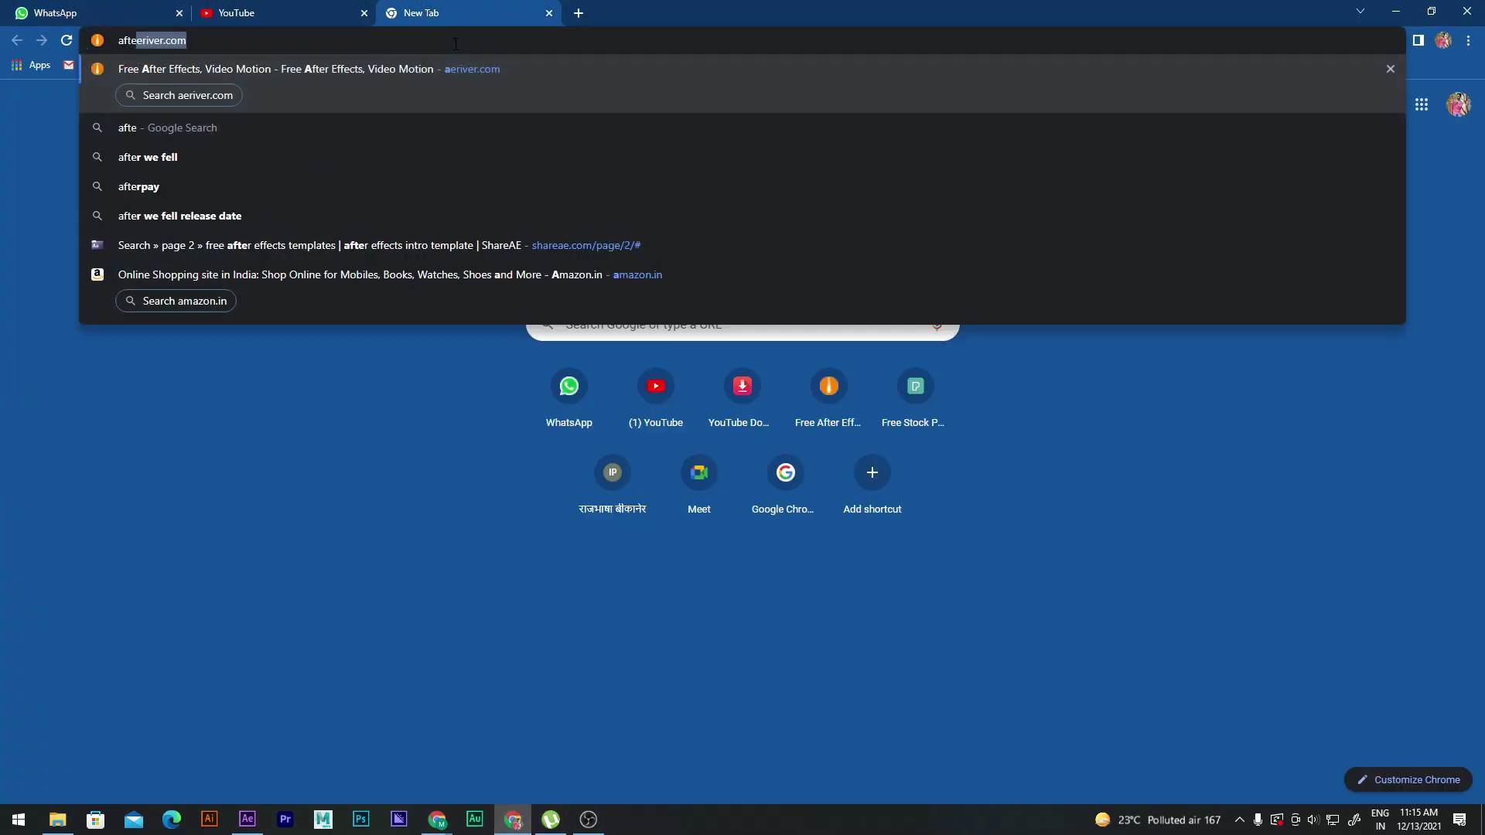
pyautogui.write('r effwe')
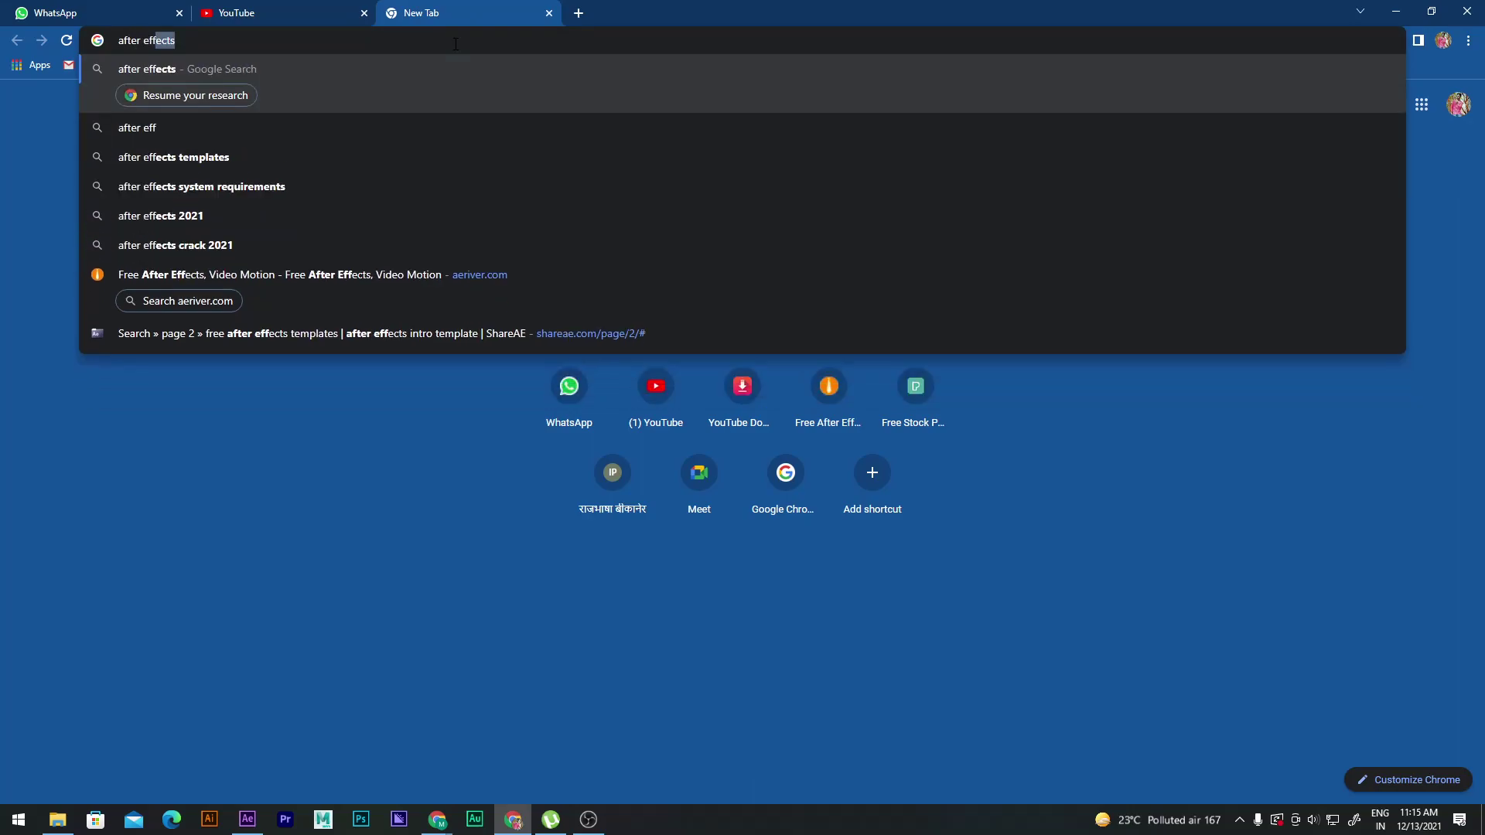
pyautogui.press('Down')
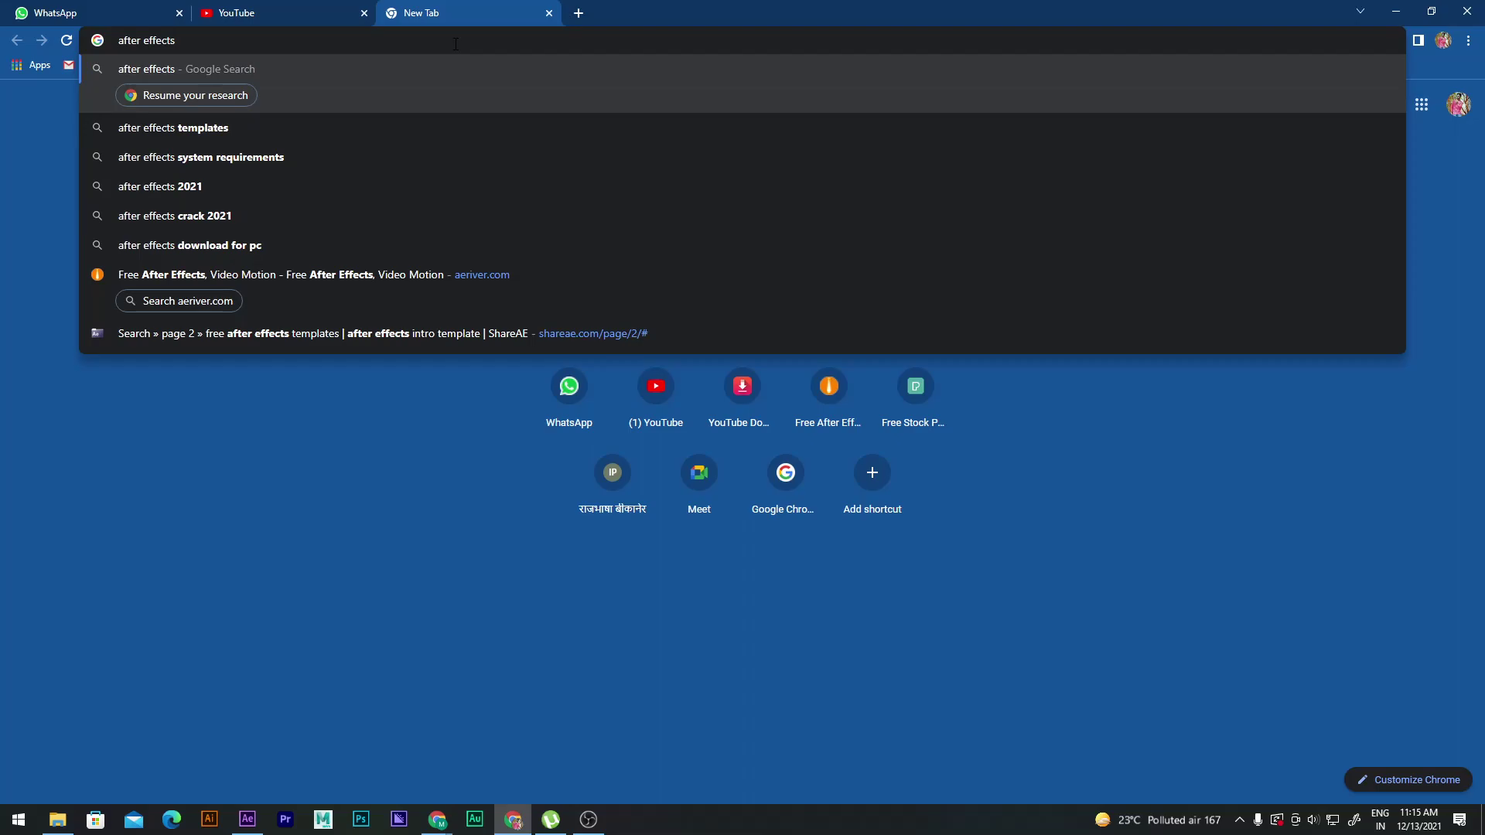
pyautogui.press('Return')
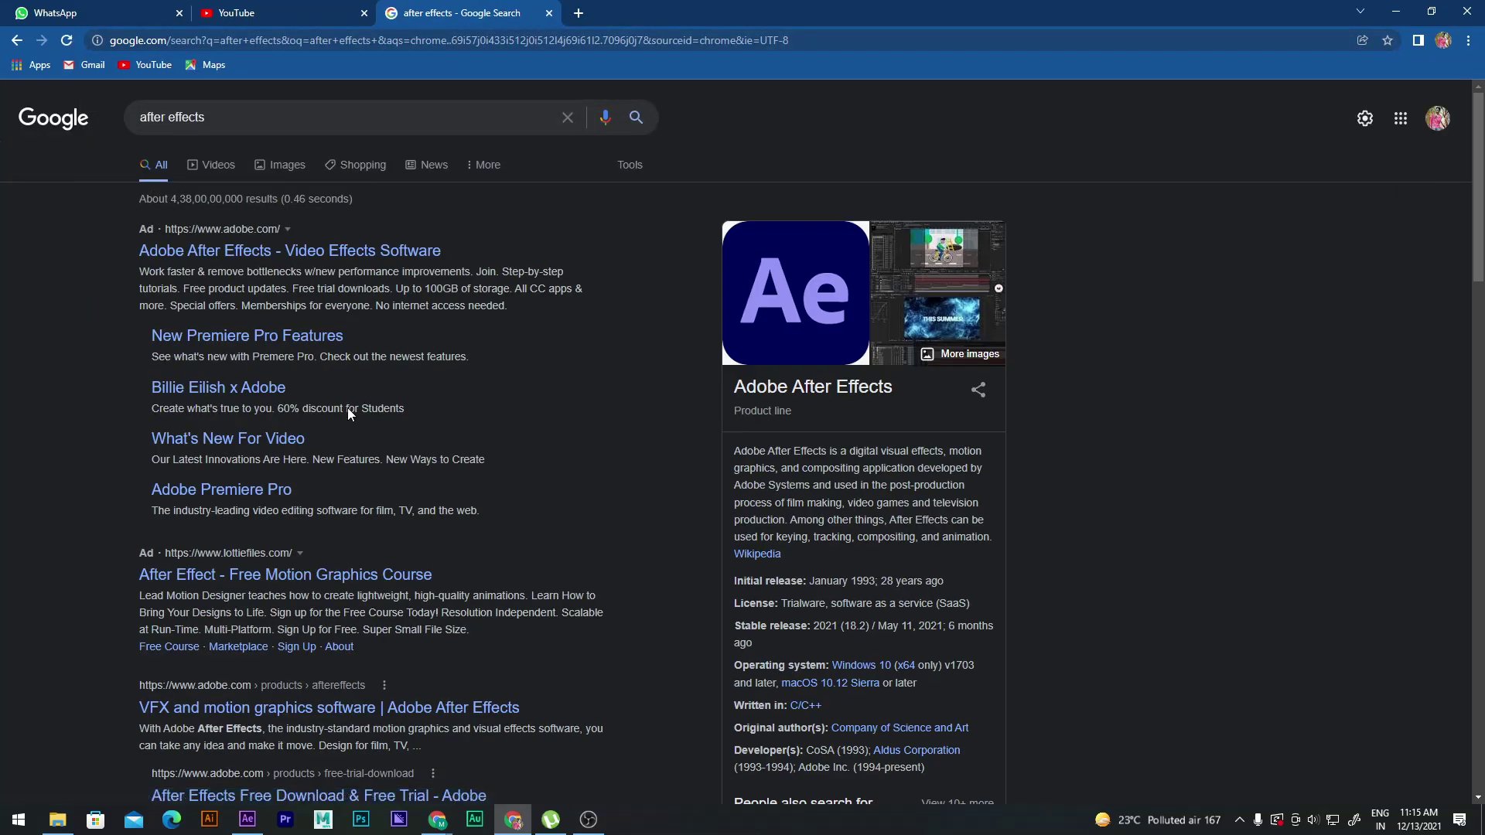
# Open the Wikipedia article on Adobe After Effects from the search results
pyautogui.scroll(-4, 522, 558)
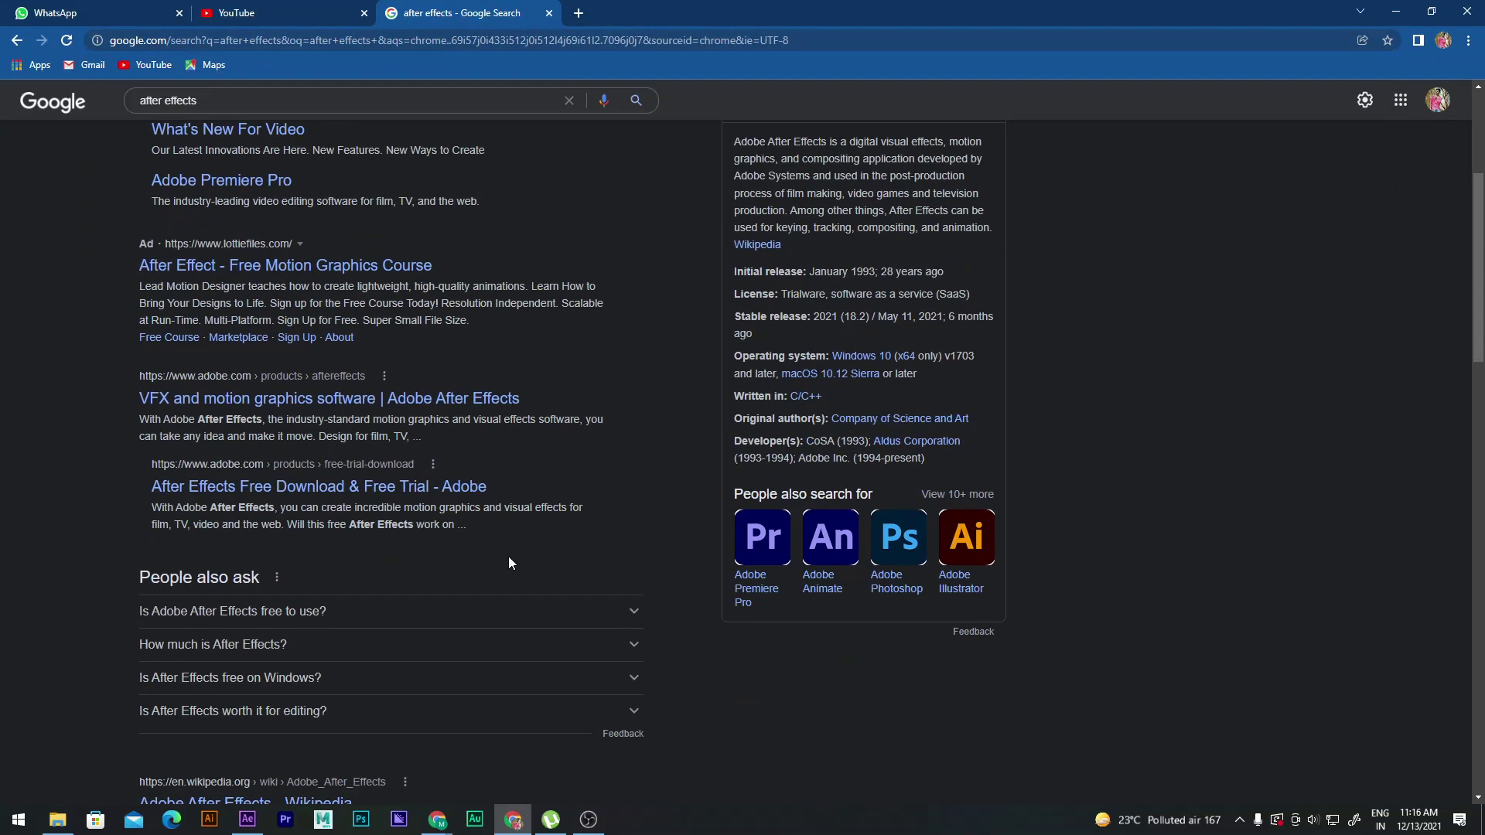
pyautogui.scroll(-4, 508, 555)
pyautogui.click(346, 497)
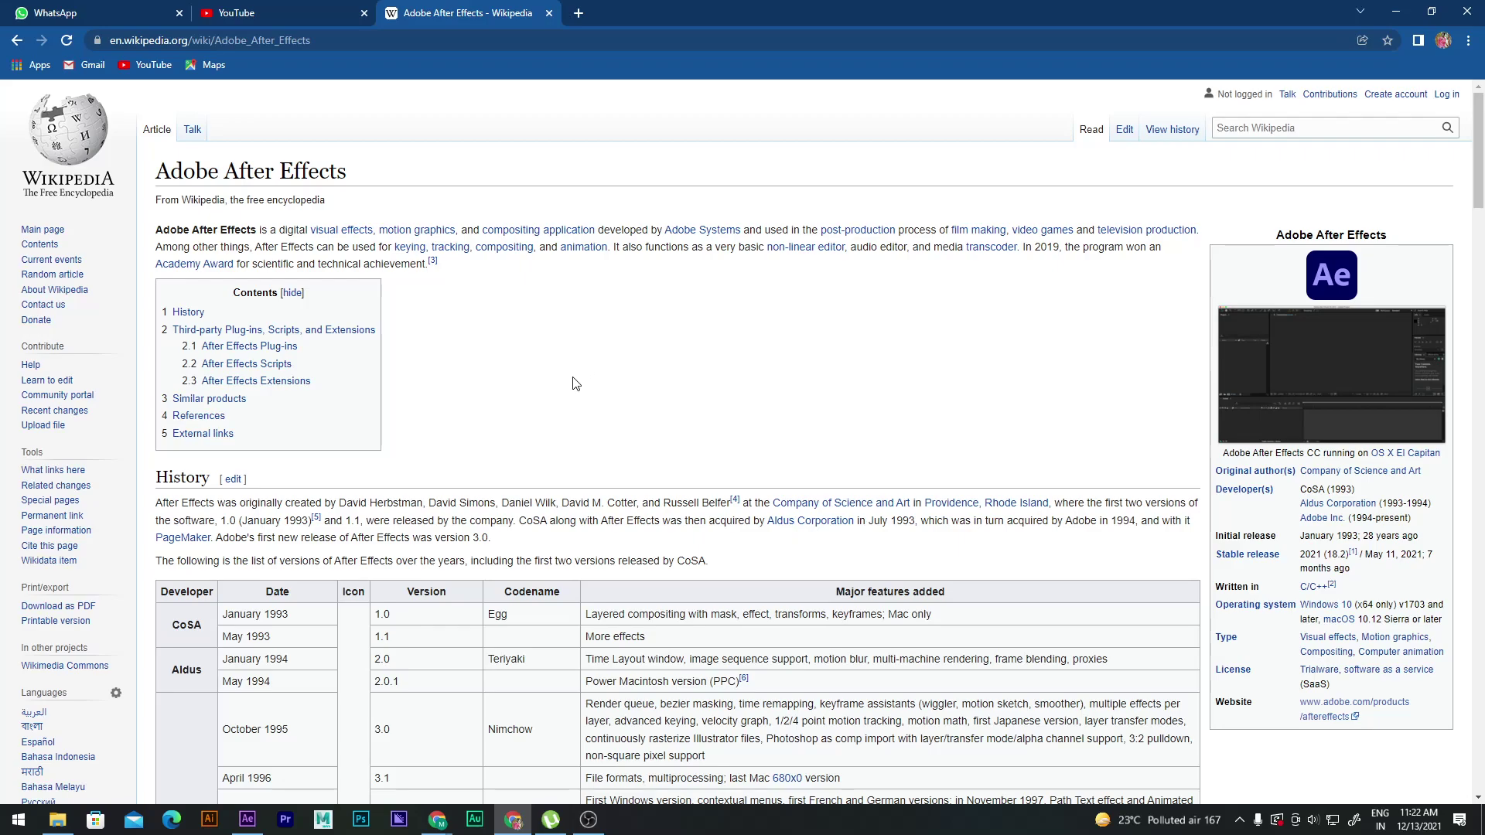
# Go back to the Google results and minimize the browser to return to After Effects
pyautogui.click(16, 40)
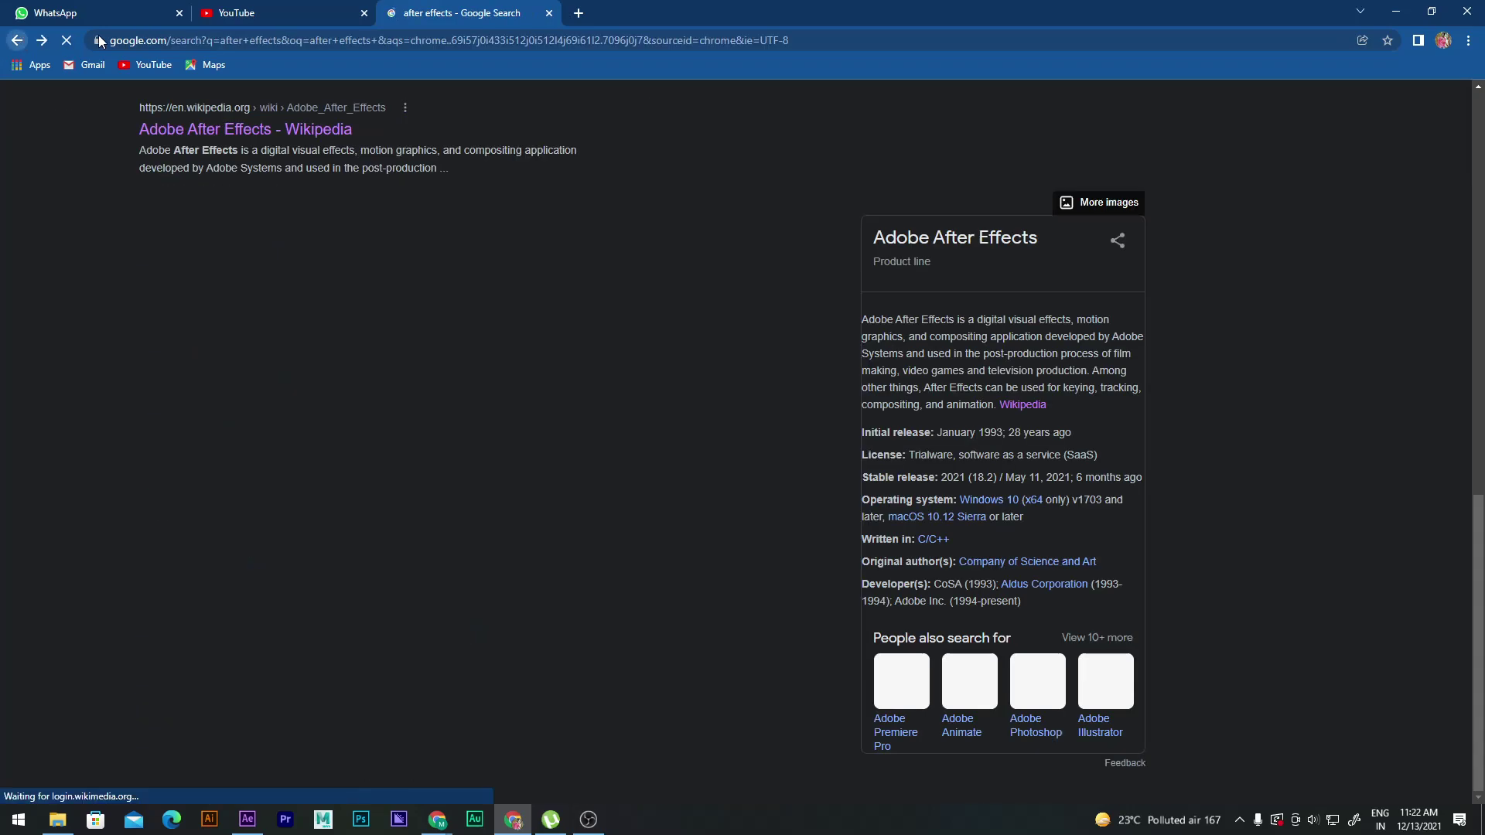
pyautogui.scroll(5, 888, 400)
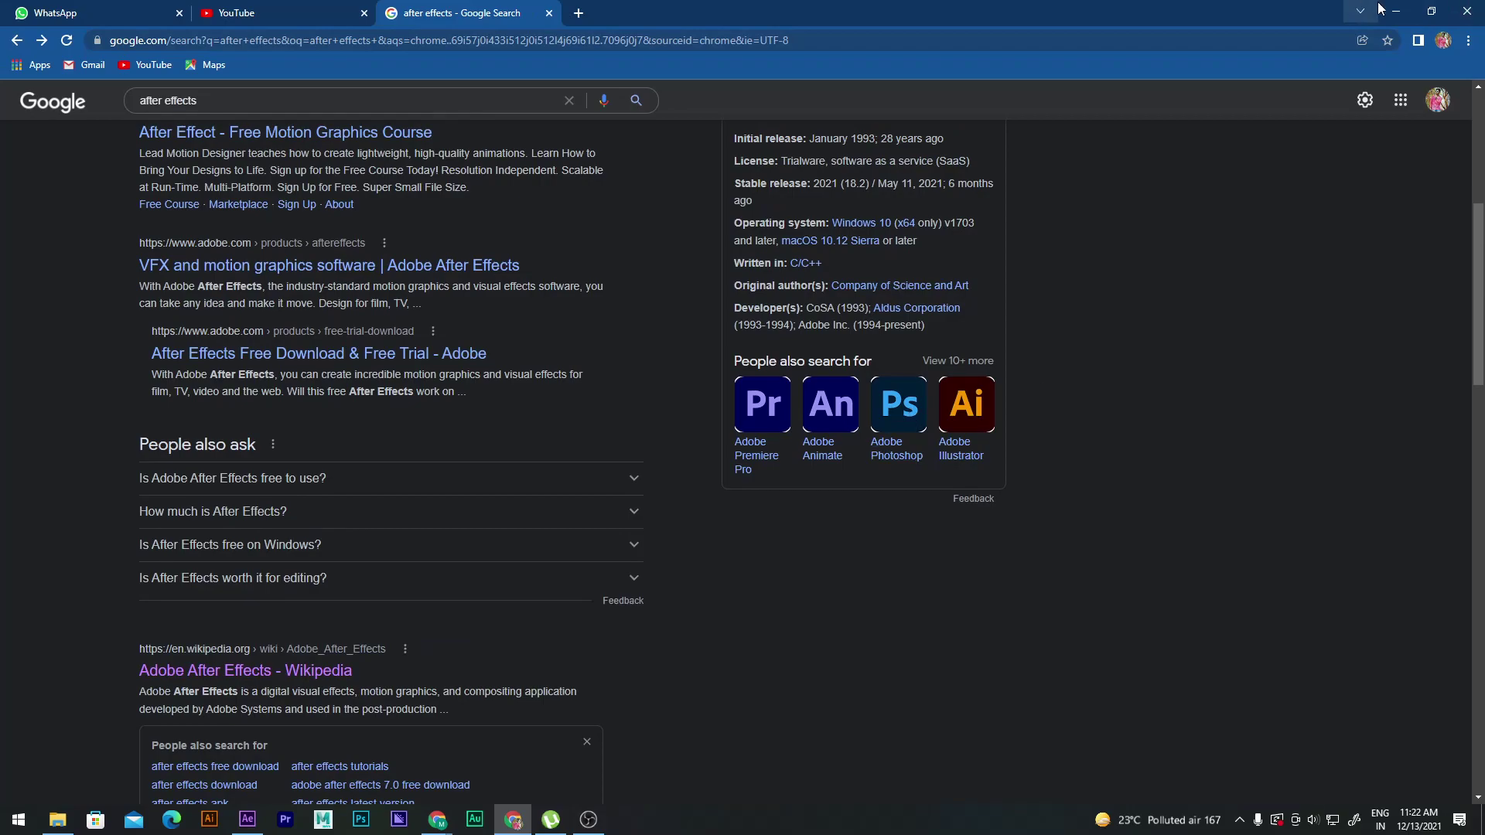
pyautogui.click(1398, 10)
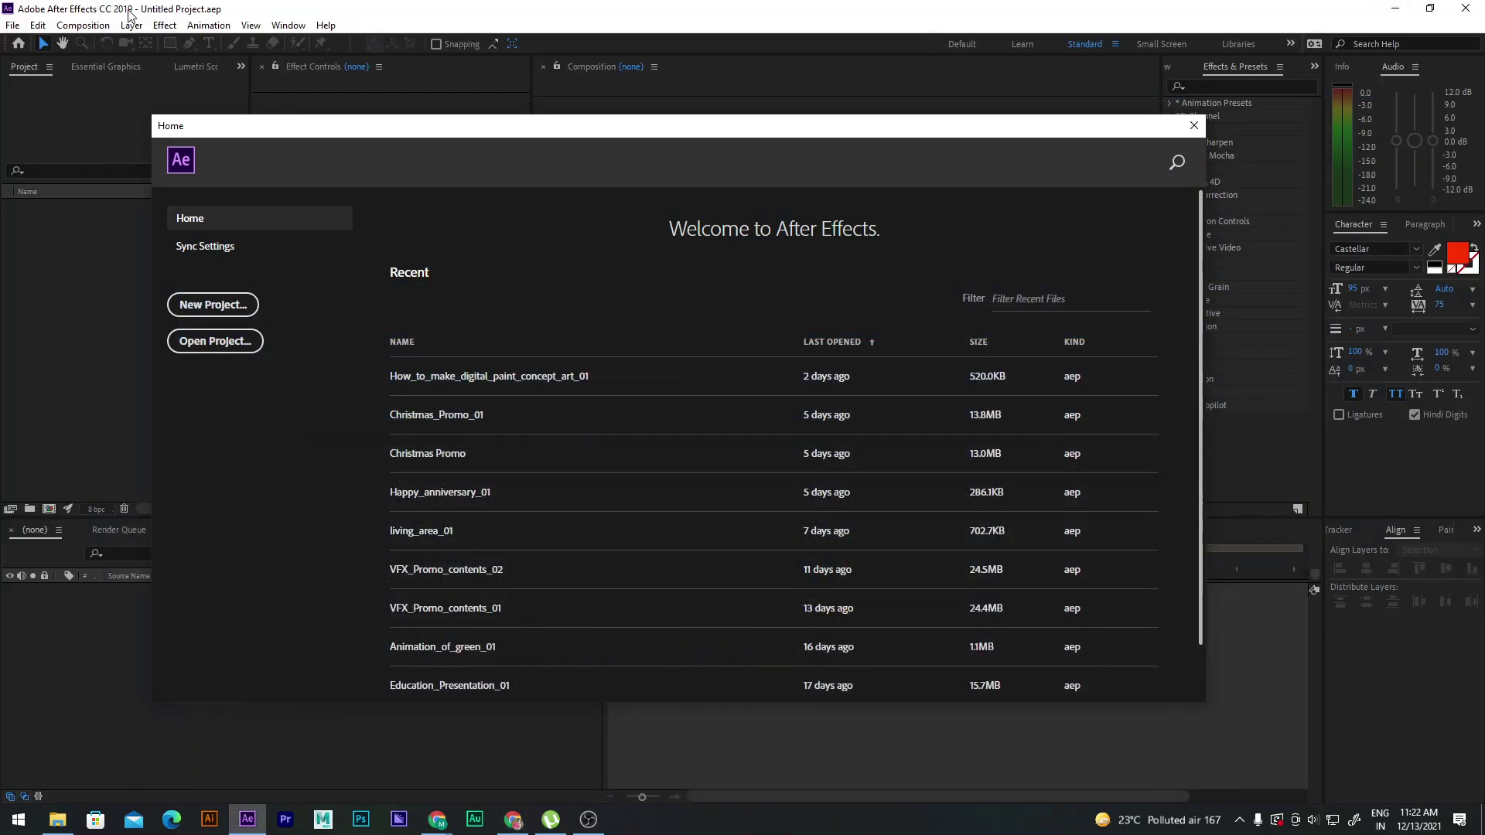
# Move the Home window aside and close it to reveal the empty After Effects workspace
pyautogui.moveTo(723, 135); pyautogui.dragTo(690, 116)
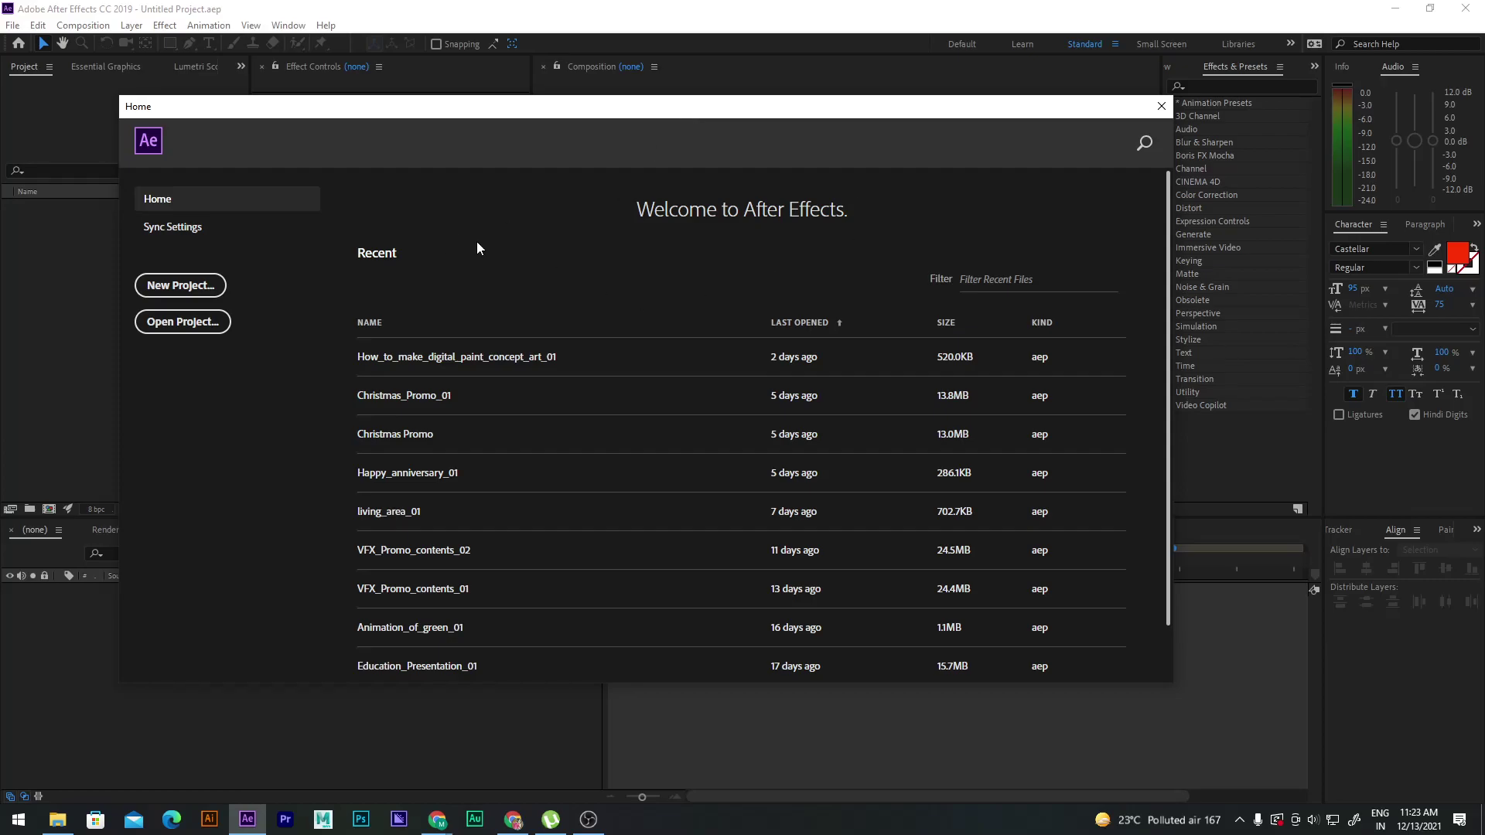
pyautogui.moveTo(617, 131); pyautogui.dragTo(688, 114)
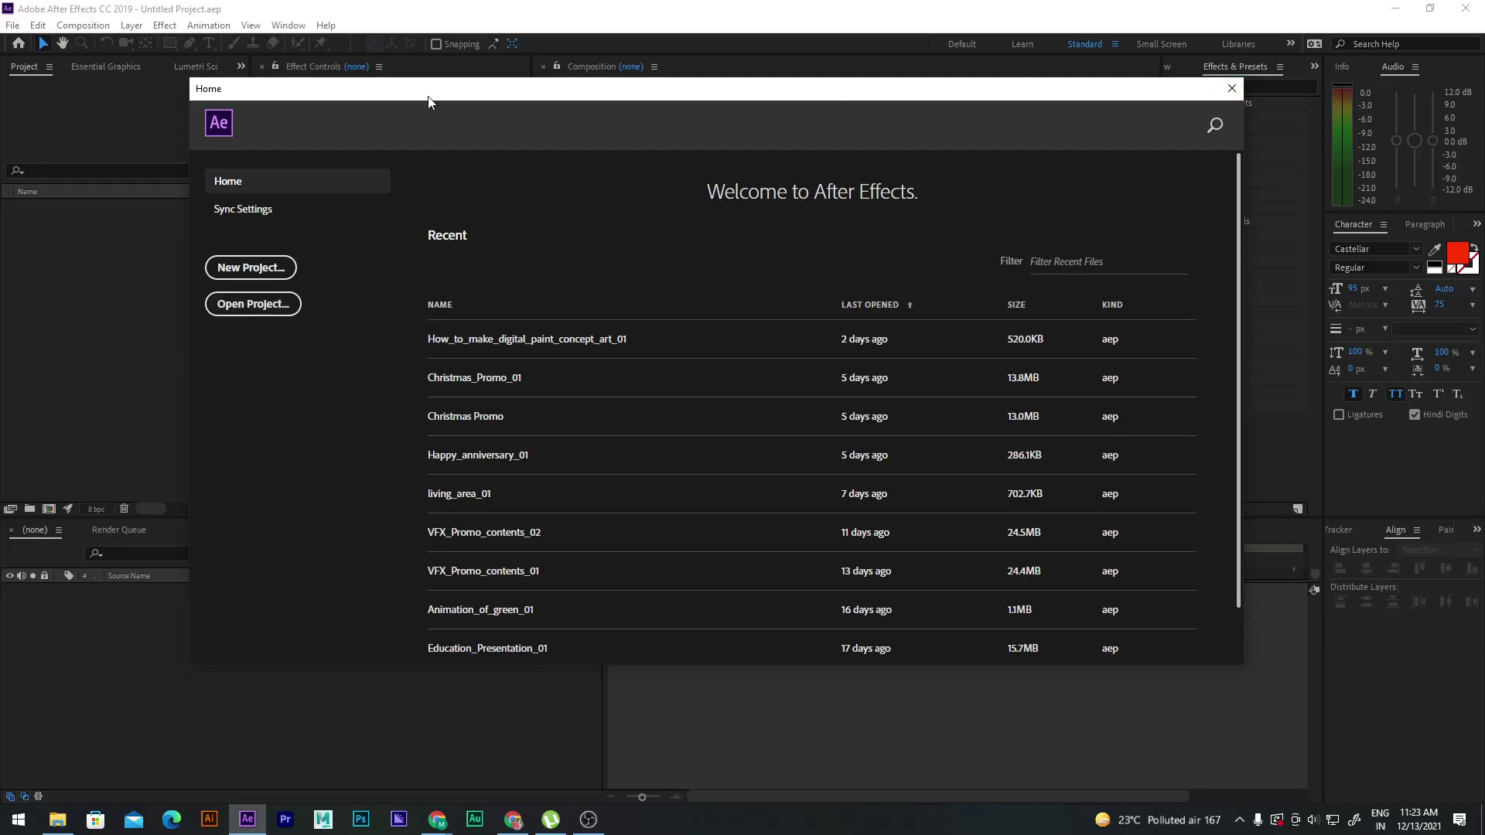
pyautogui.click(1232, 88)
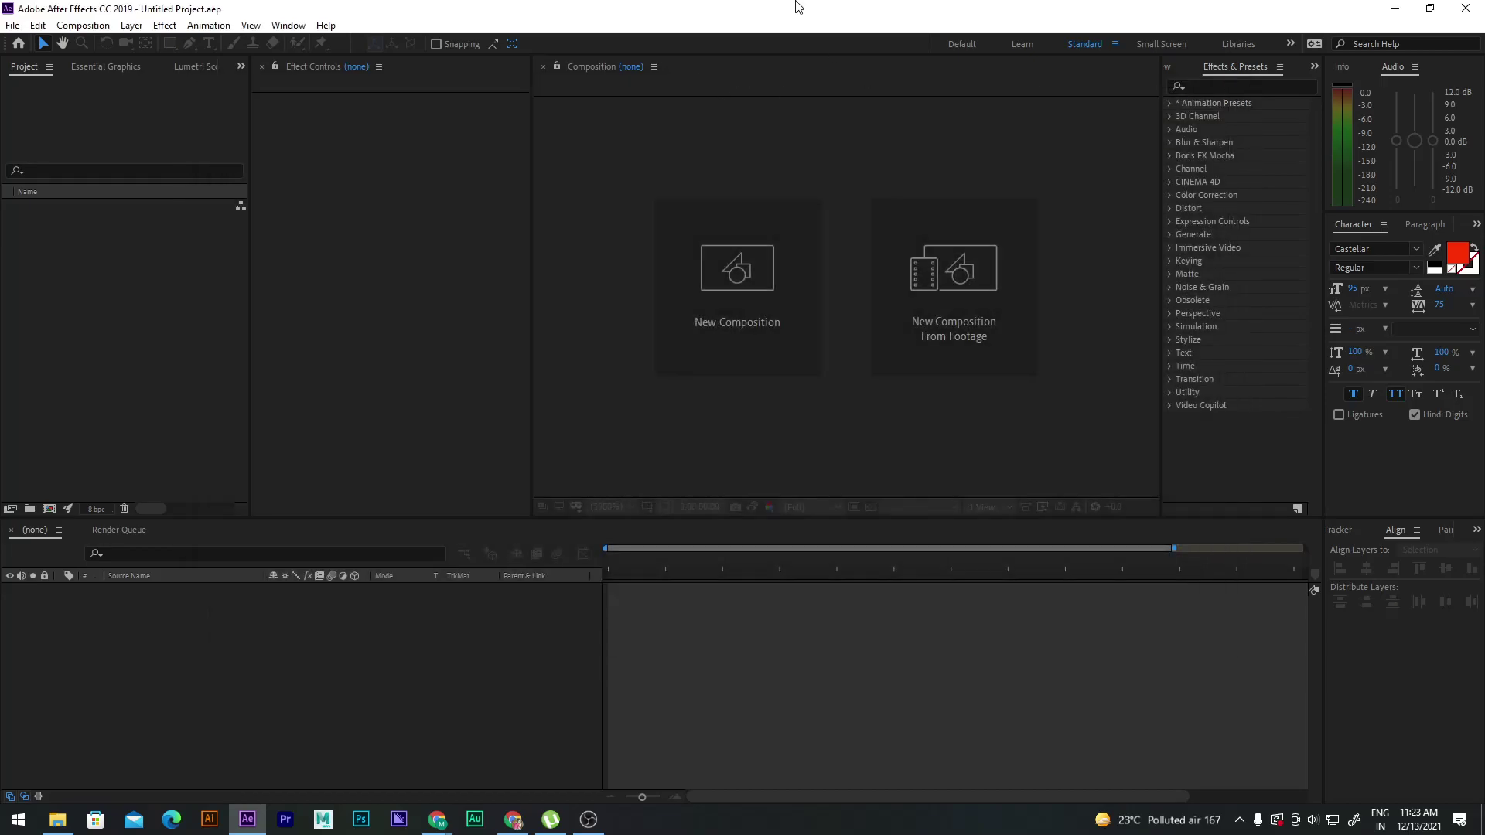
# Look over the empty Project, Effect Controls, Composition, Effects & Presets, Character and Timeline panels
pyautogui.click(411, 178)
pyautogui.click(617, 206)
pyautogui.click(143, 212)
pyautogui.click(502, 267)
pyautogui.click(605, 262)
pyautogui.click(1272, 433)
pyautogui.click(1417, 452)
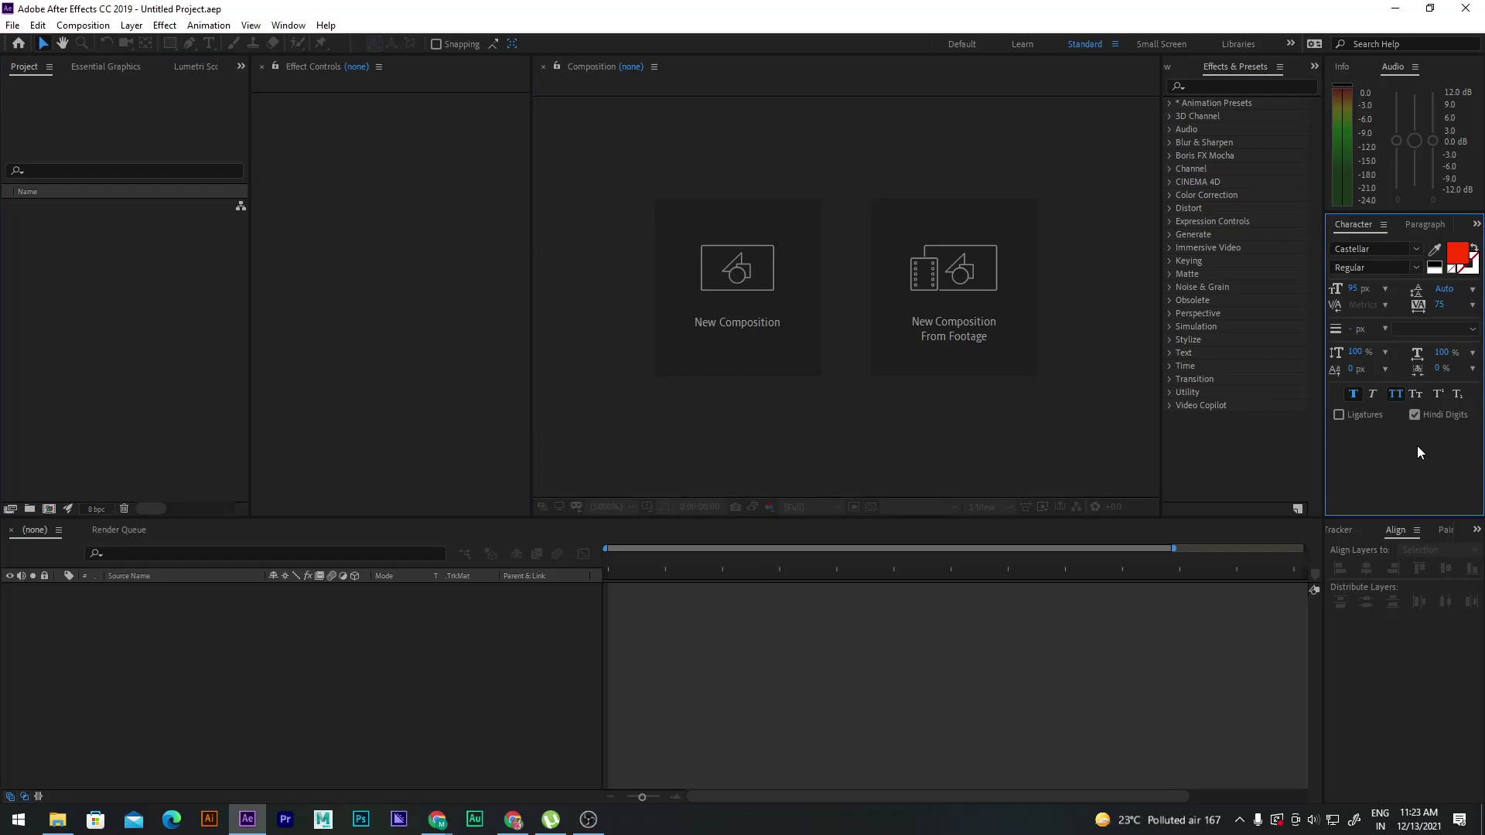
pyautogui.click(379, 399)
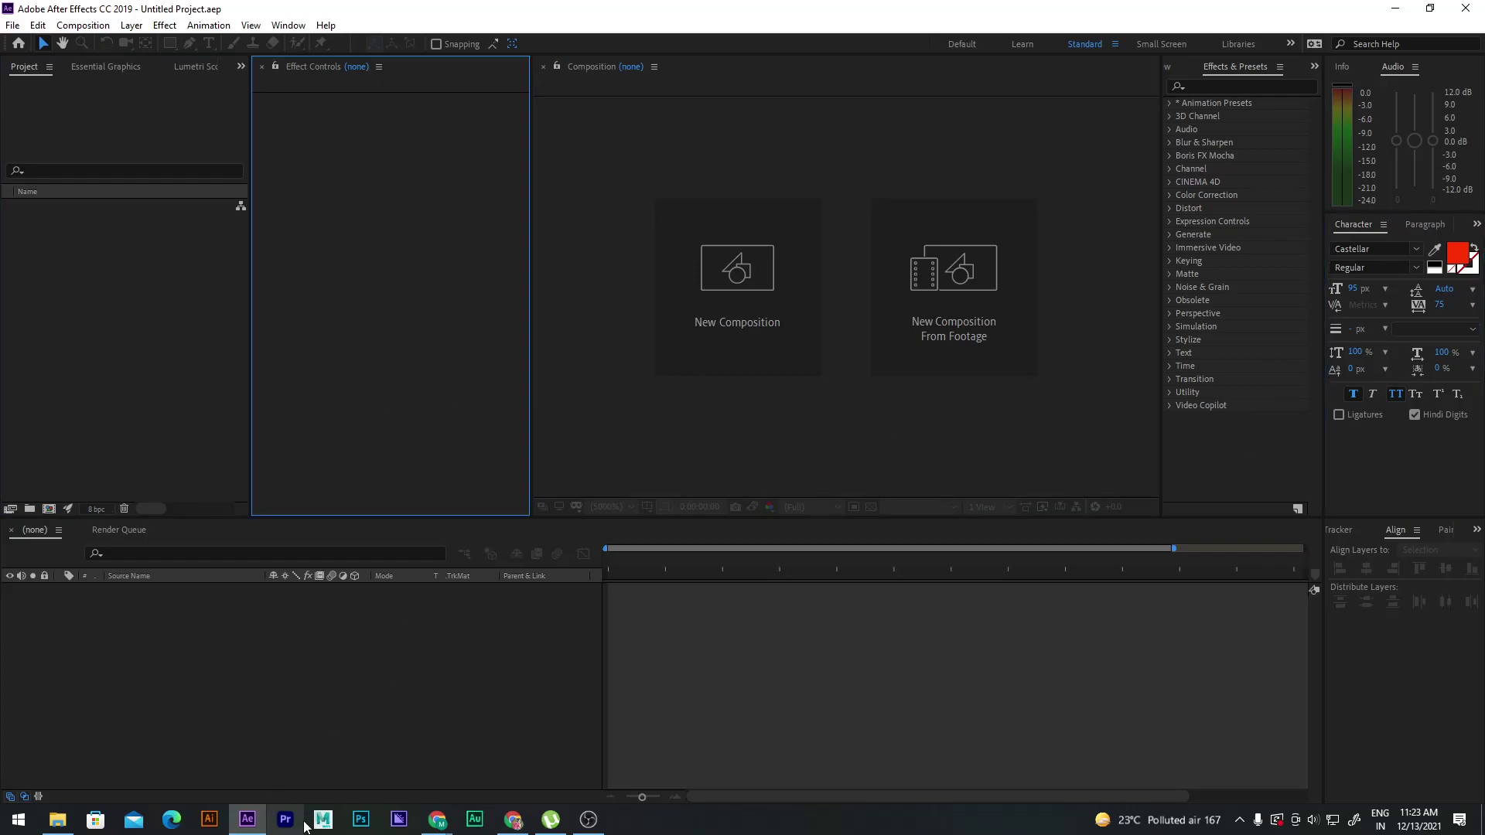
pyautogui.click(472, 603)
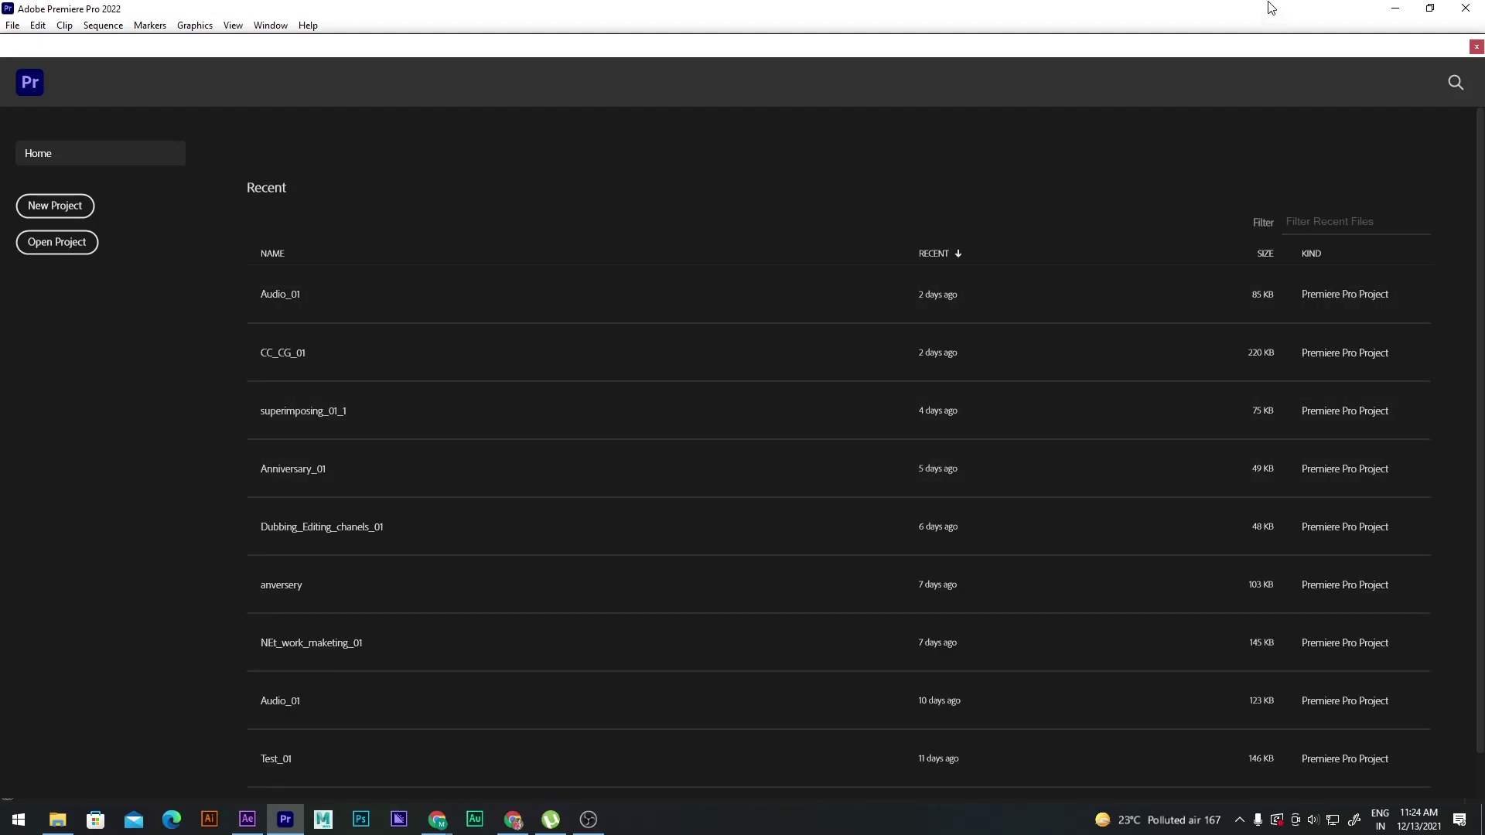
# Close the Premiere Pro Home window and minimize Premiere Pro to return to After Effects
pyautogui.moveTo(1286, 46); pyautogui.dragTo(1127, 62)
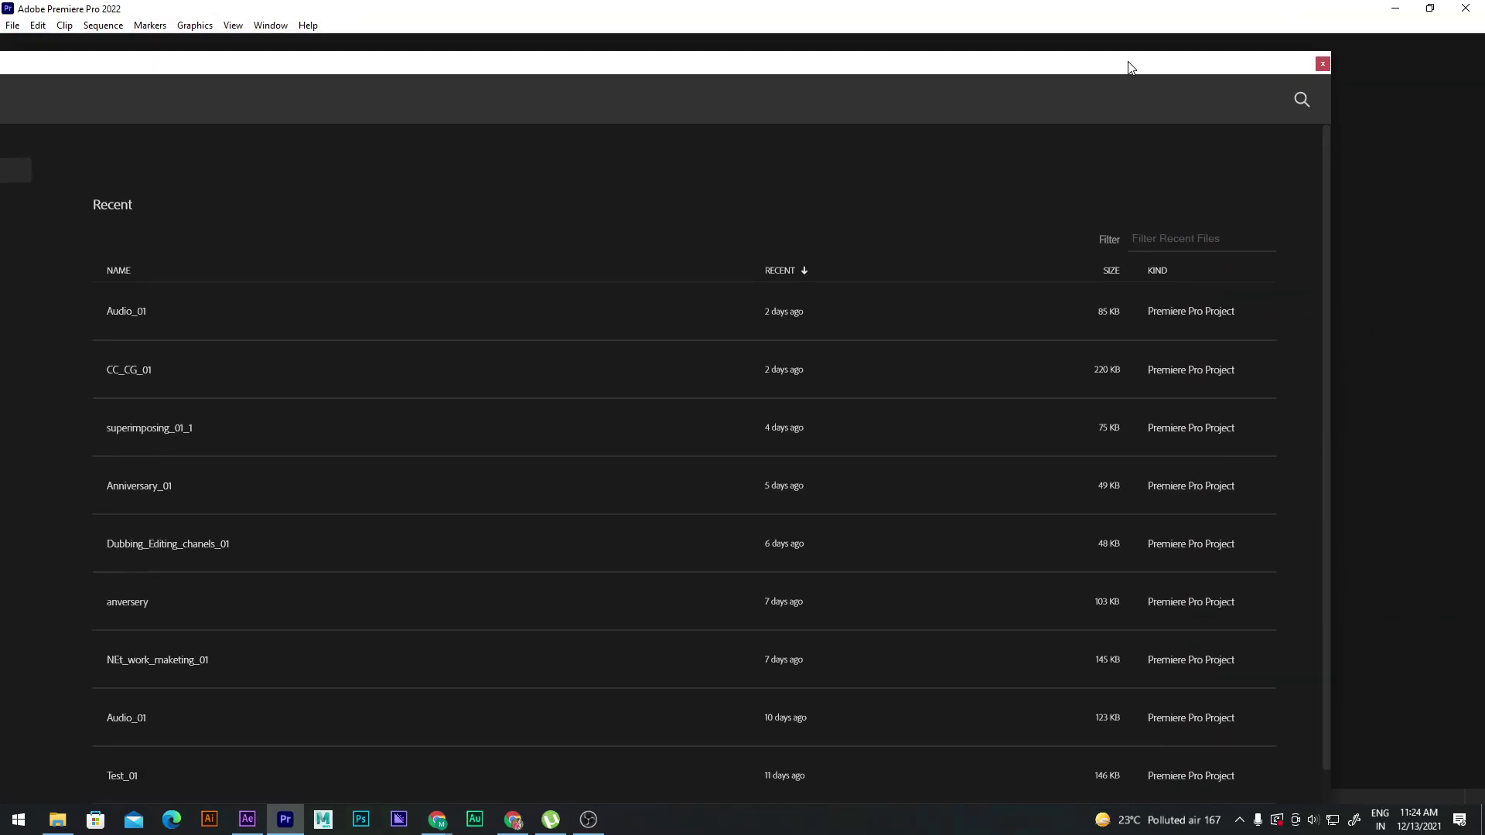
pyautogui.click(1322, 64)
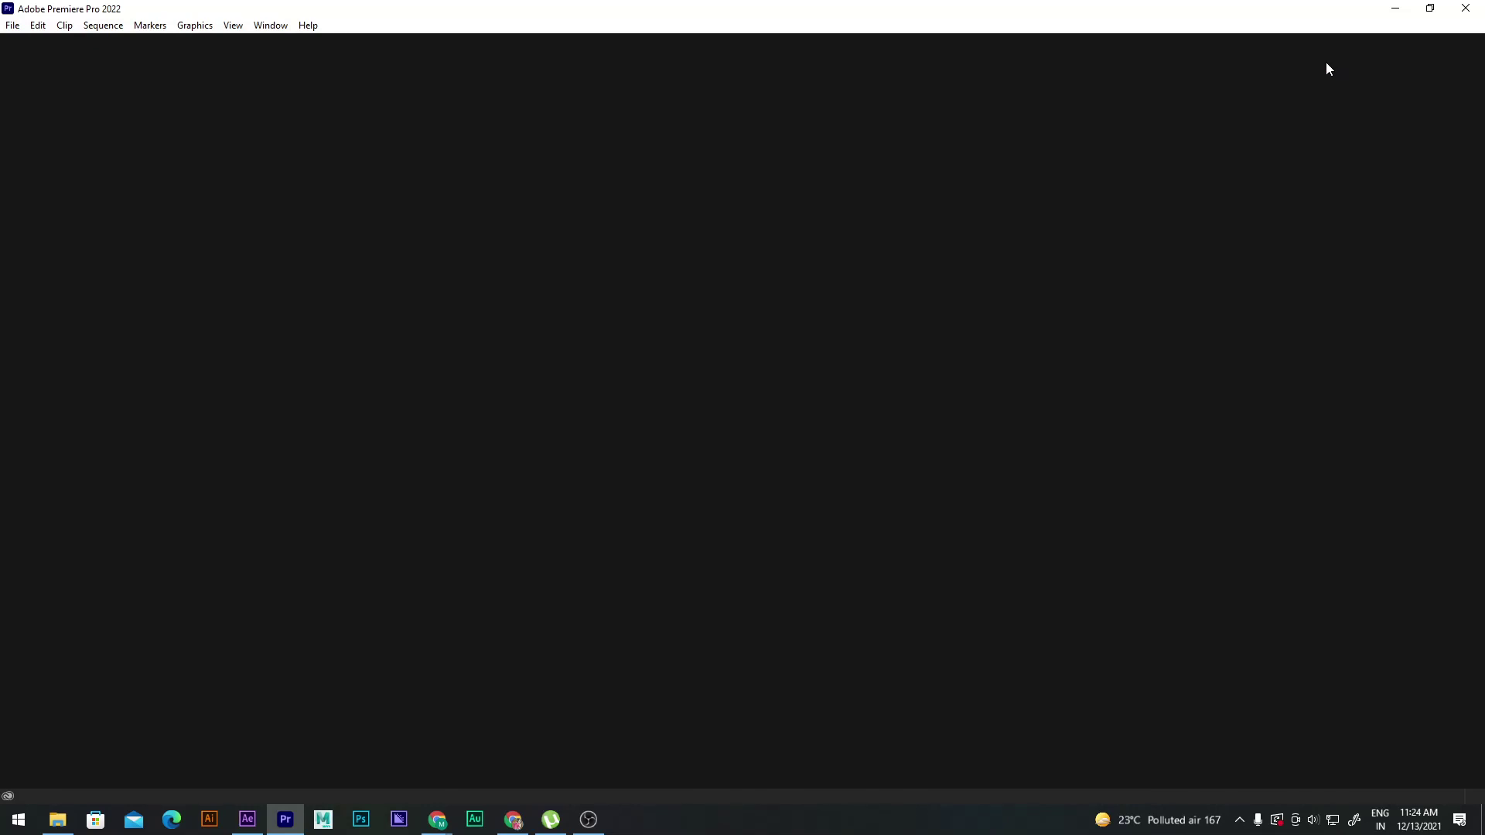
pyautogui.click(1394, 10)
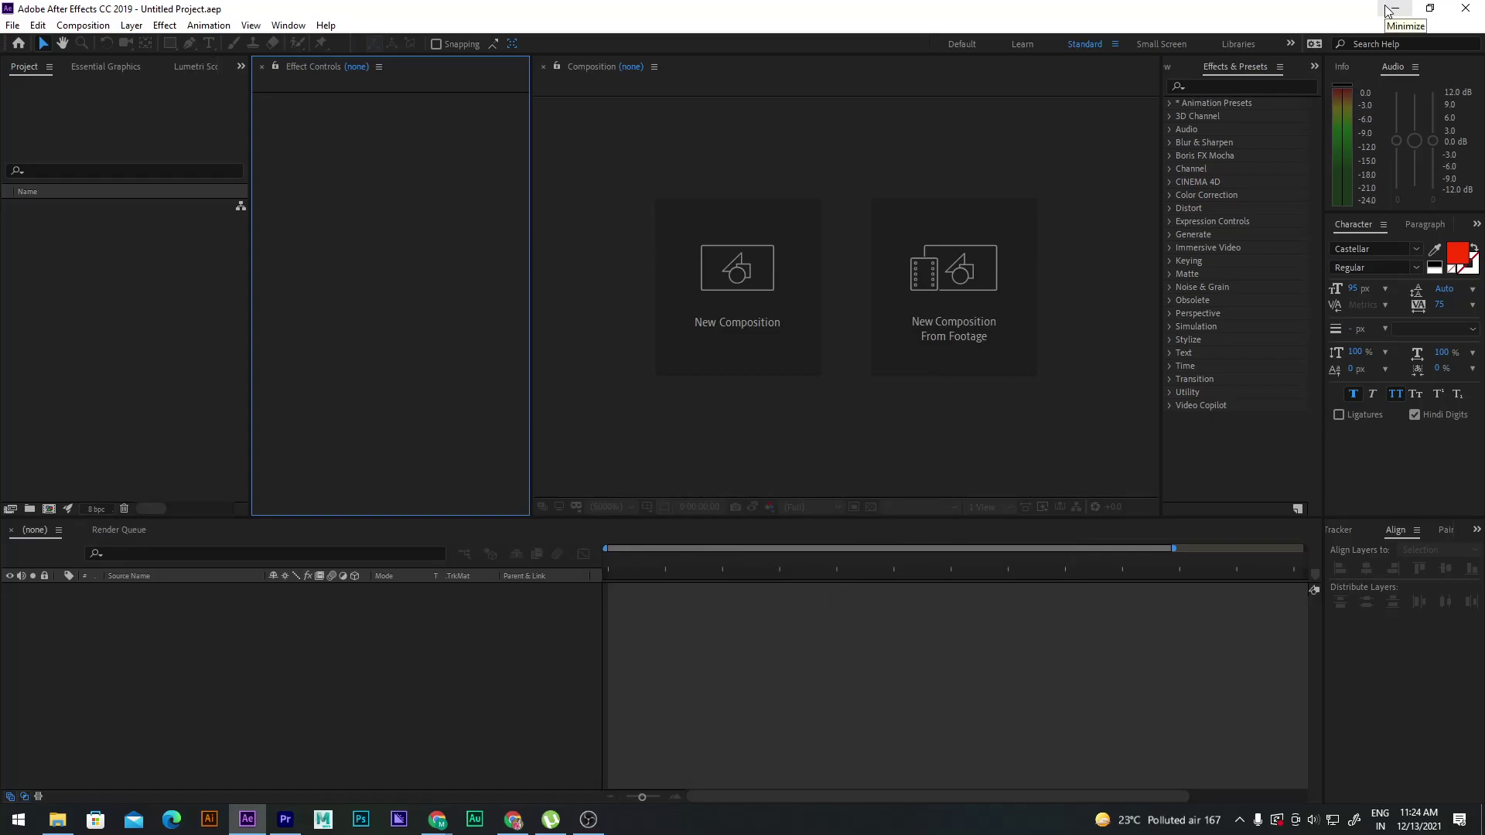
pyautogui.click(60, 298)
pyautogui.click(359, 250)
pyautogui.click(123, 368)
pyautogui.click(451, 341)
pyautogui.click(618, 395)
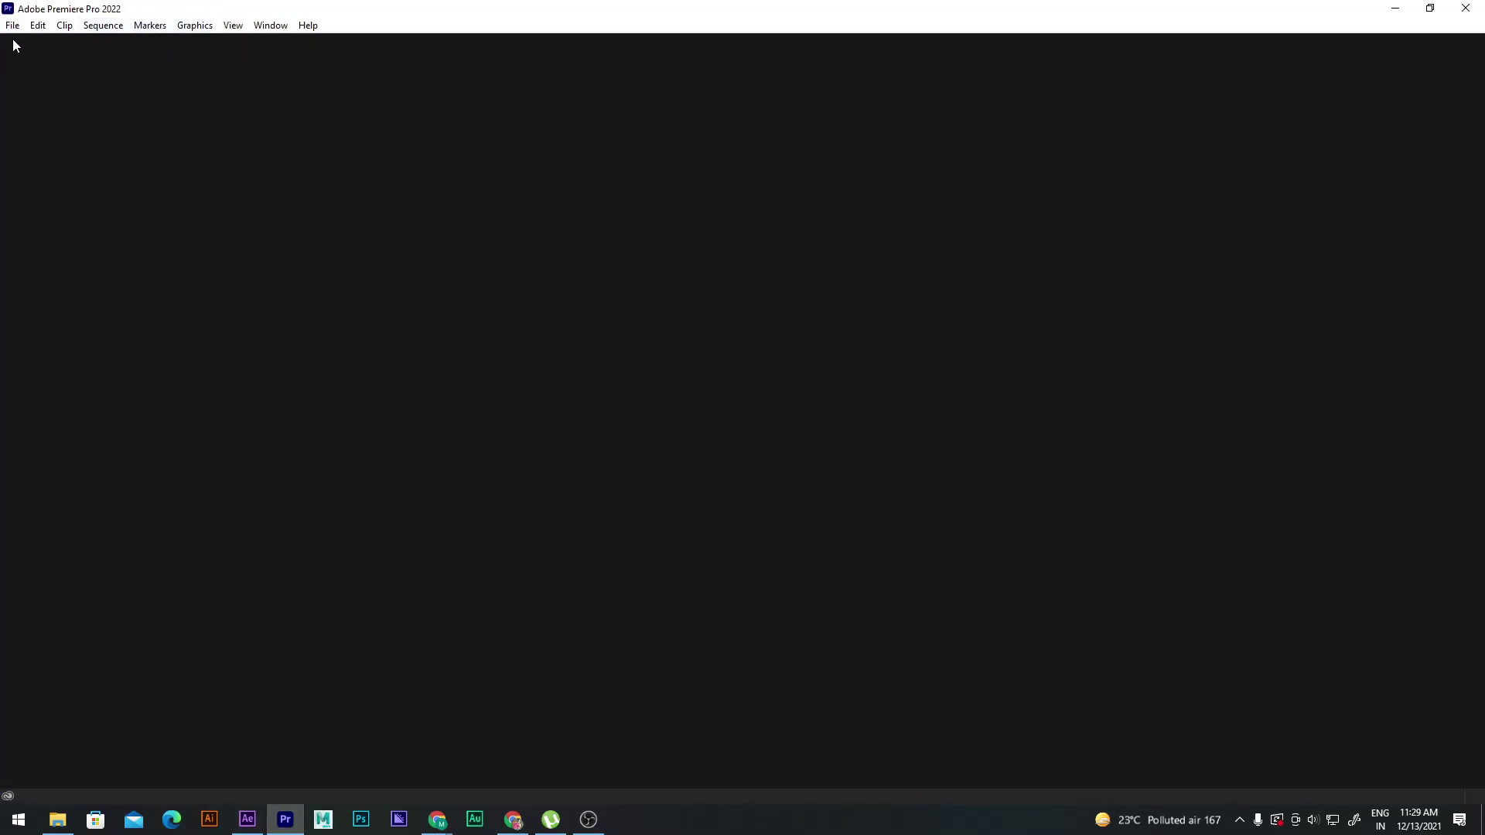
# Open the most recent project, Audio_01.prproj from Premiere_Pro_Files, and accept the substitution of unavailable fonts
pyautogui.click(12, 25)
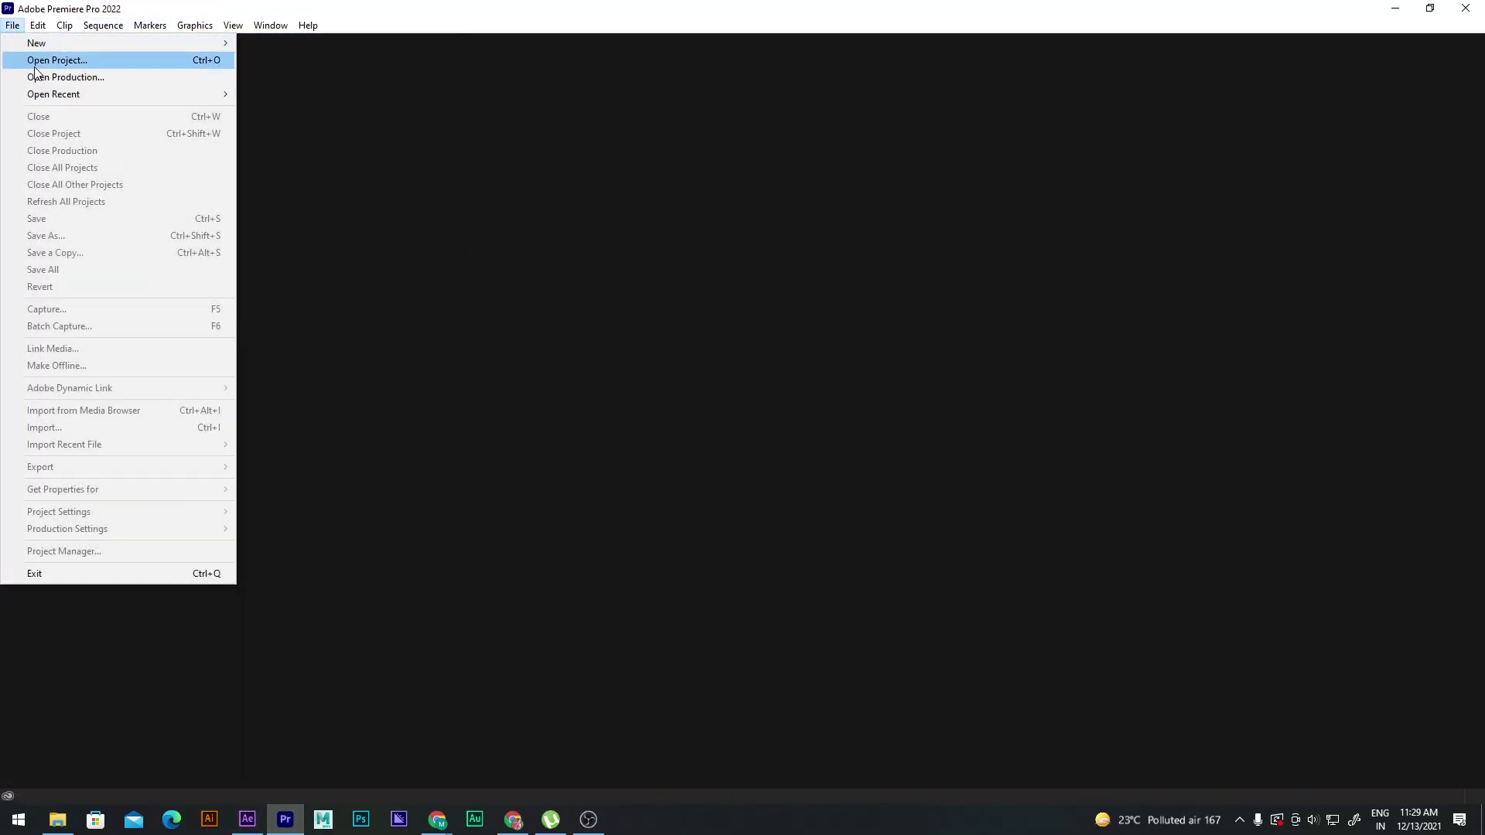
pyautogui.moveTo(45, 93)
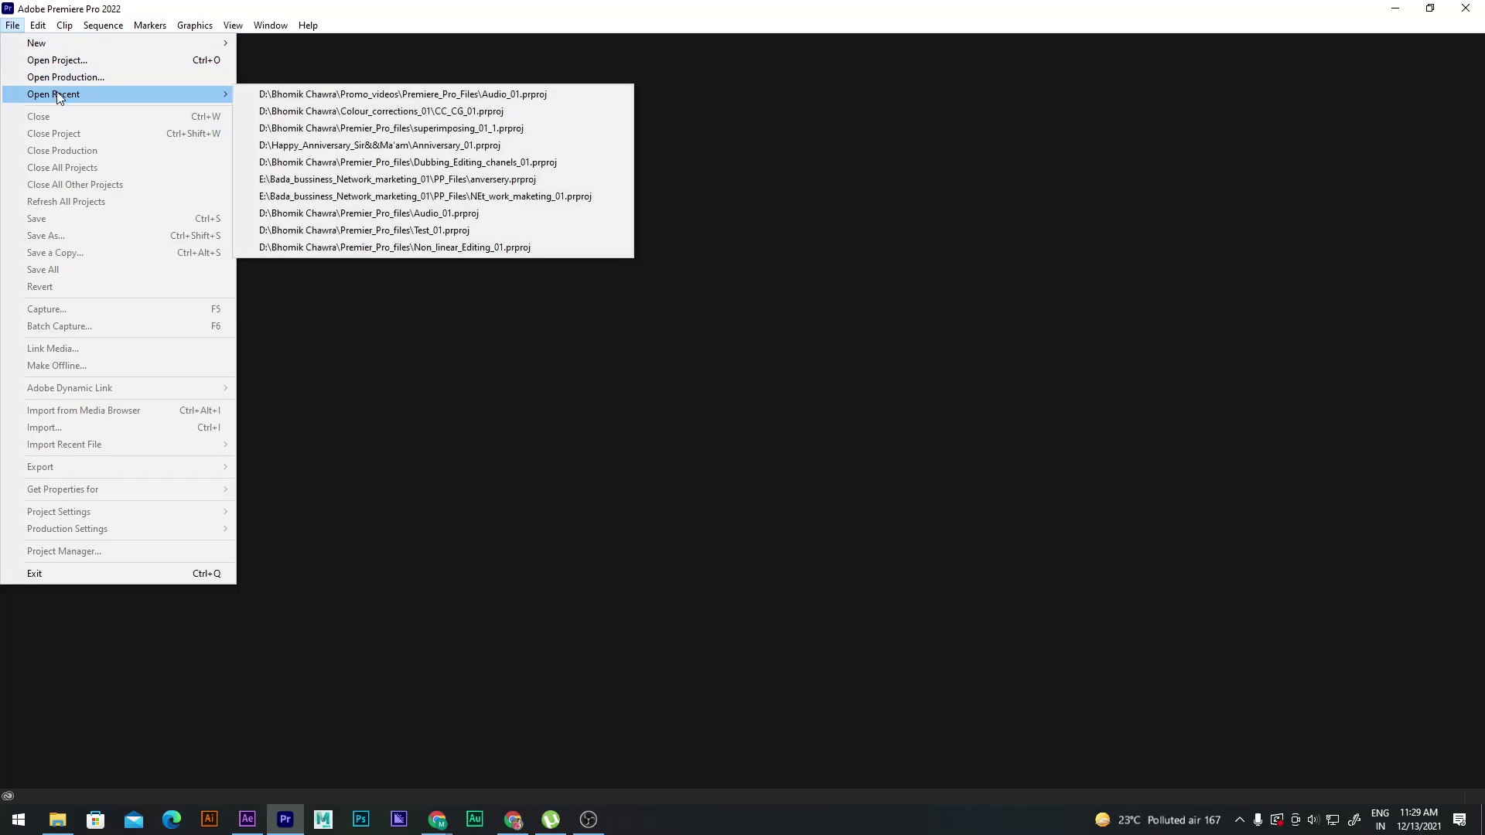
pyautogui.click(348, 91)
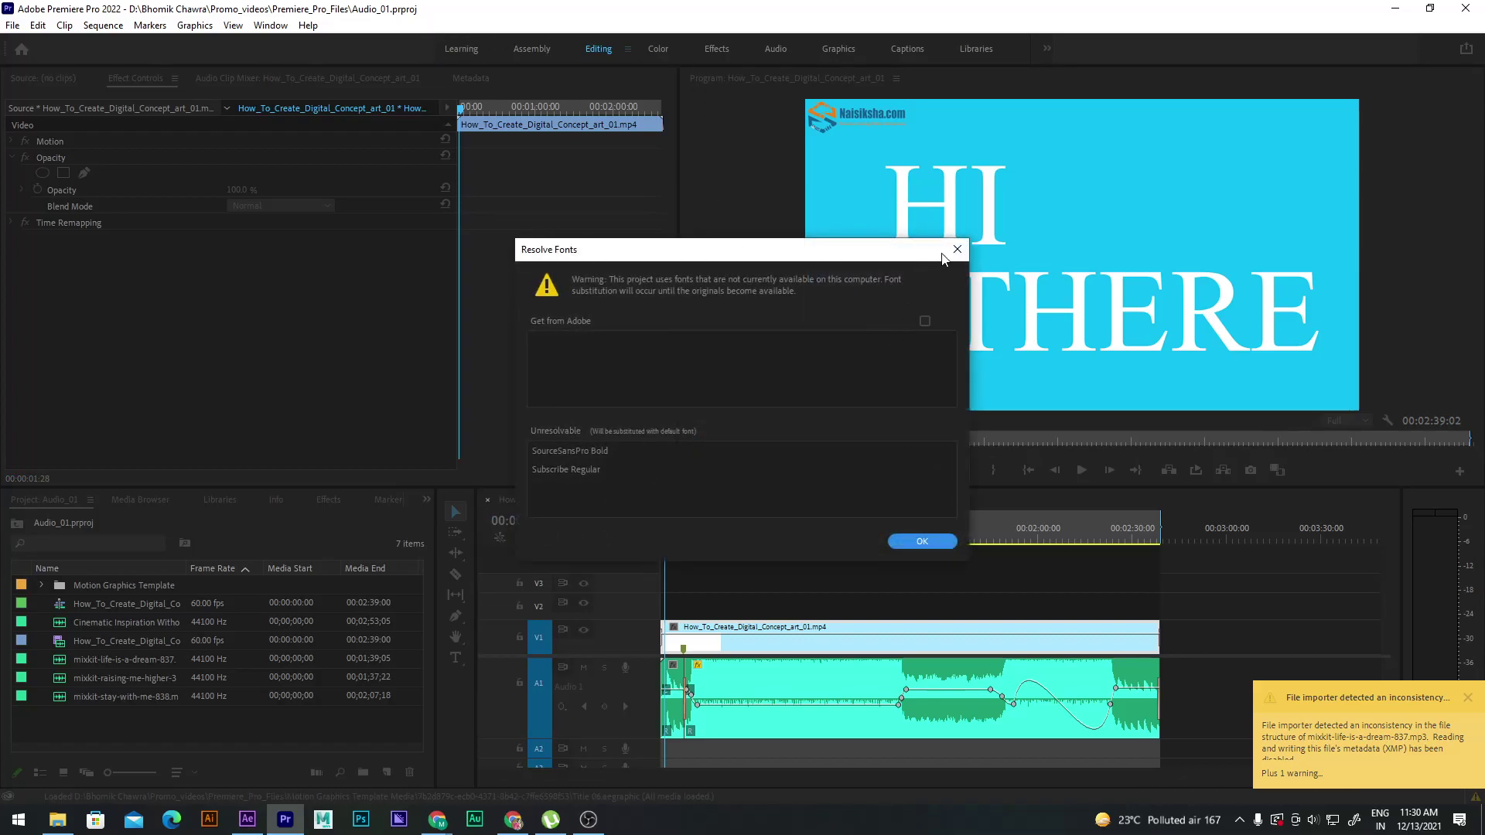
pyautogui.click(931, 537)
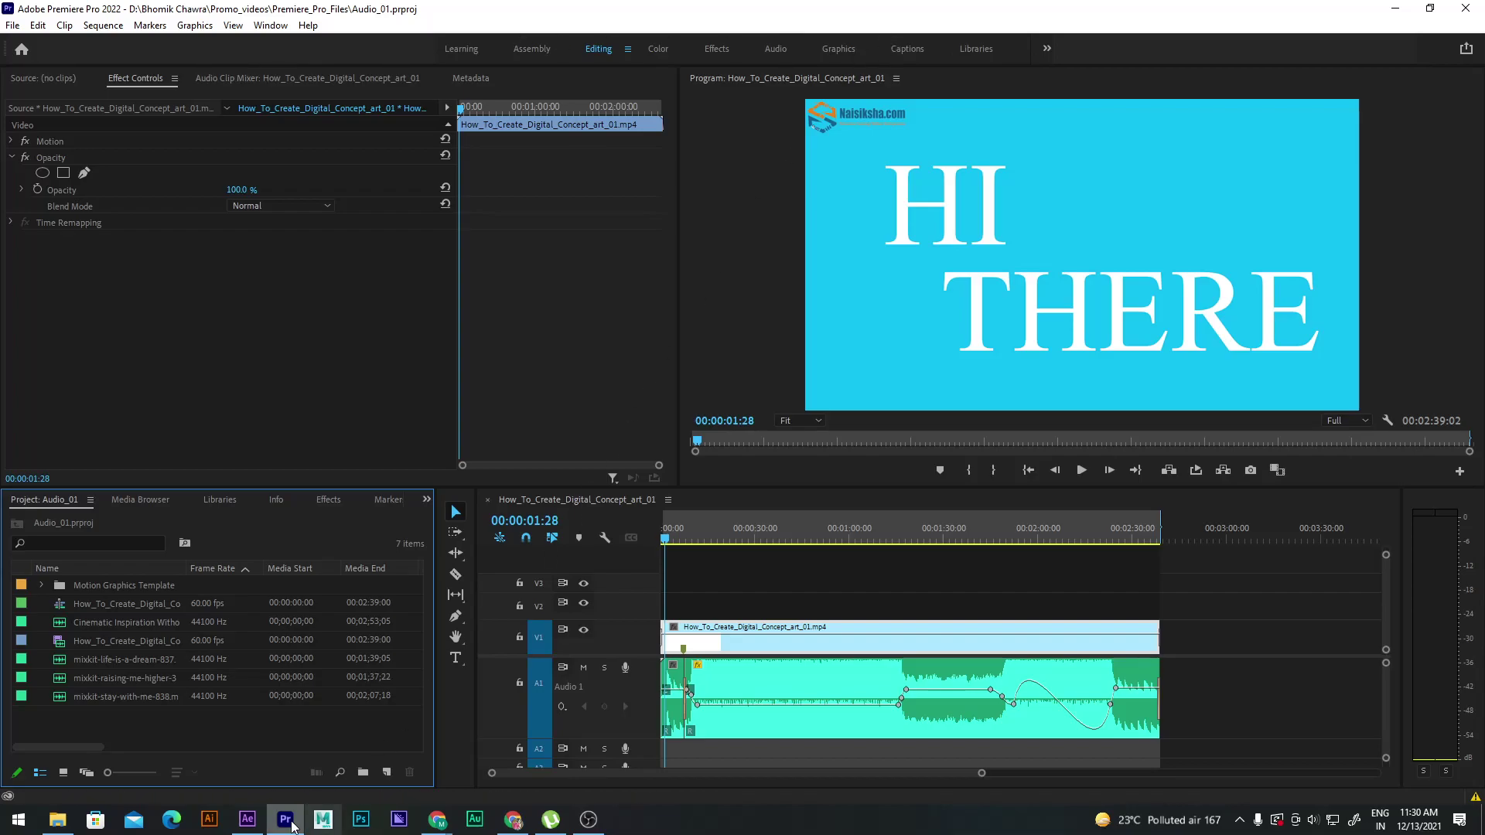
# Switch to After Effects, view the Learn and Default workspaces, and look at the Default workspace's options without choosing one
pyautogui.click(247, 820)
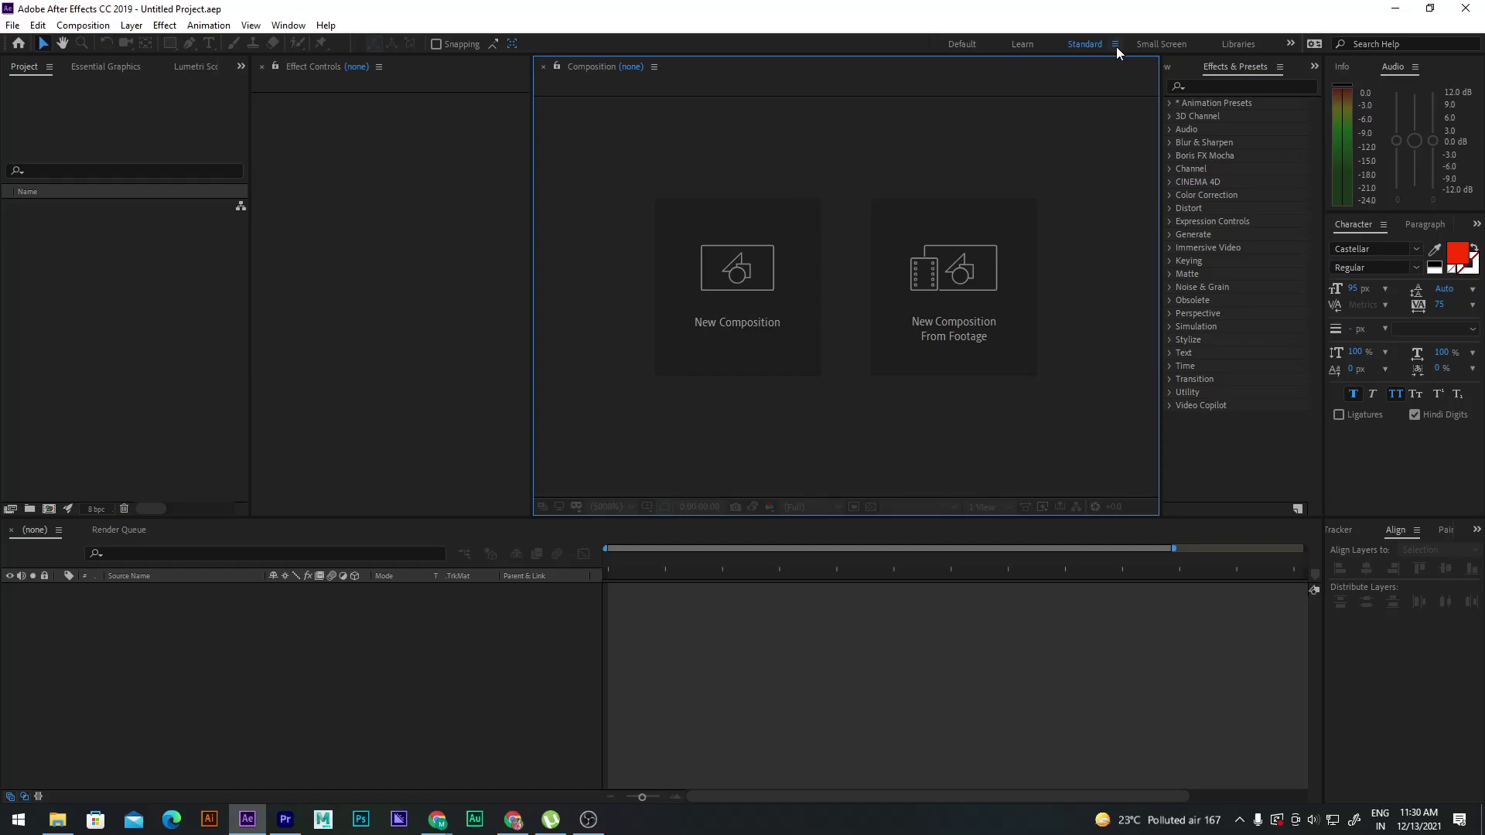
pyautogui.click(1026, 44)
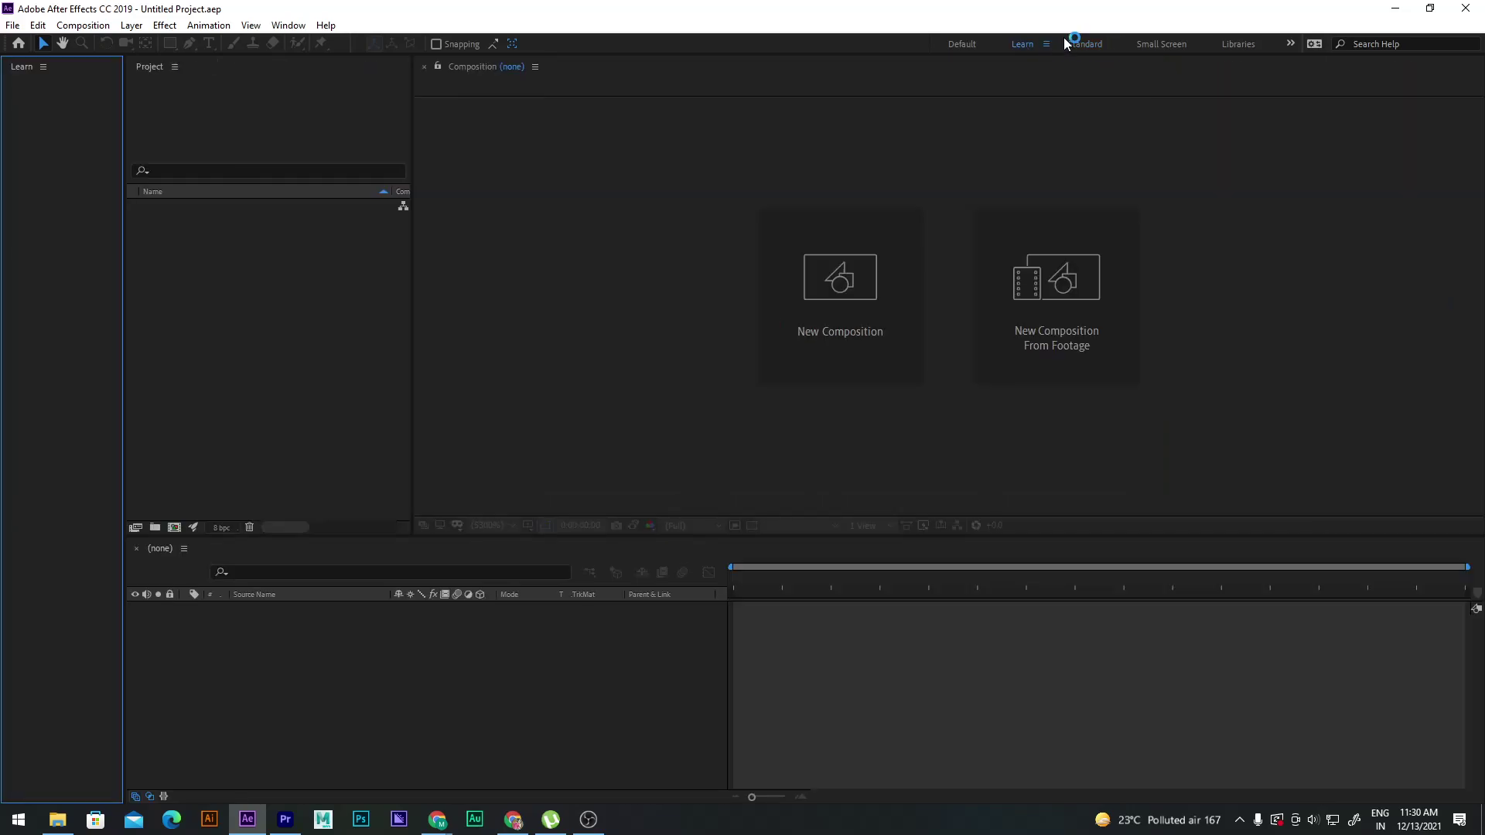
pyautogui.click(959, 44)
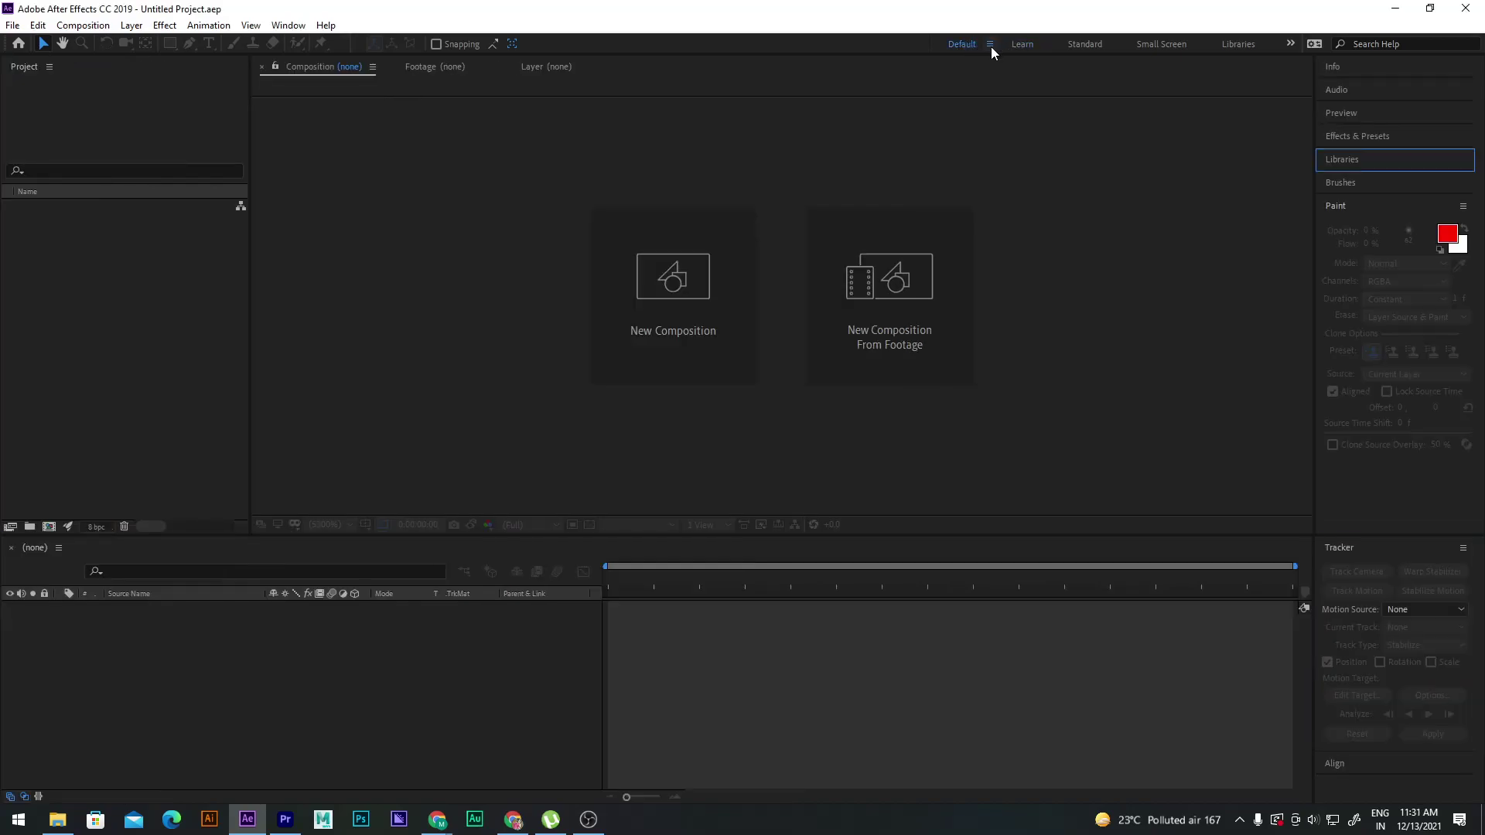
pyautogui.click(989, 45)
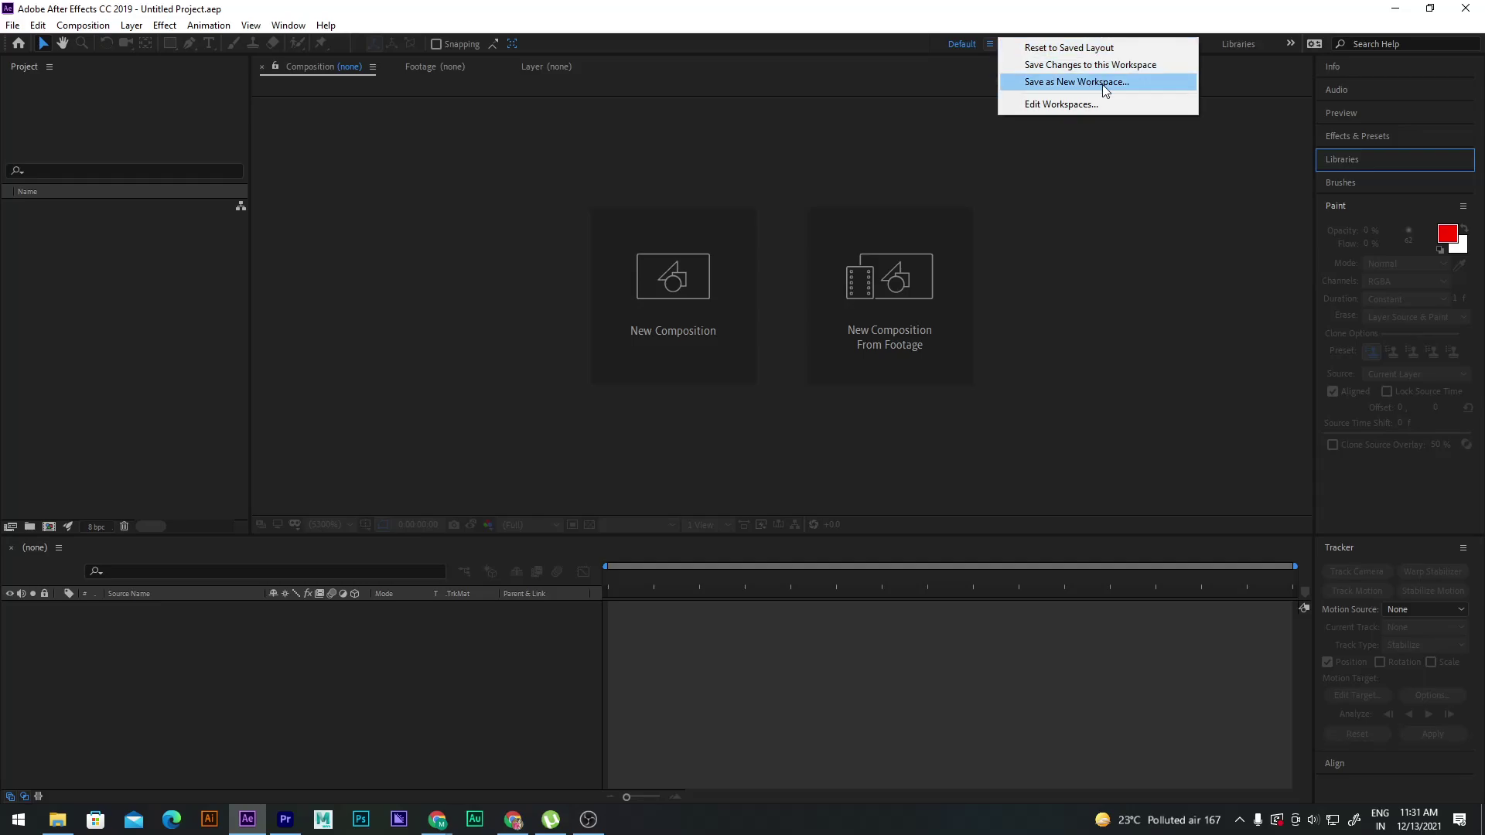
pyautogui.click(1243, 109)
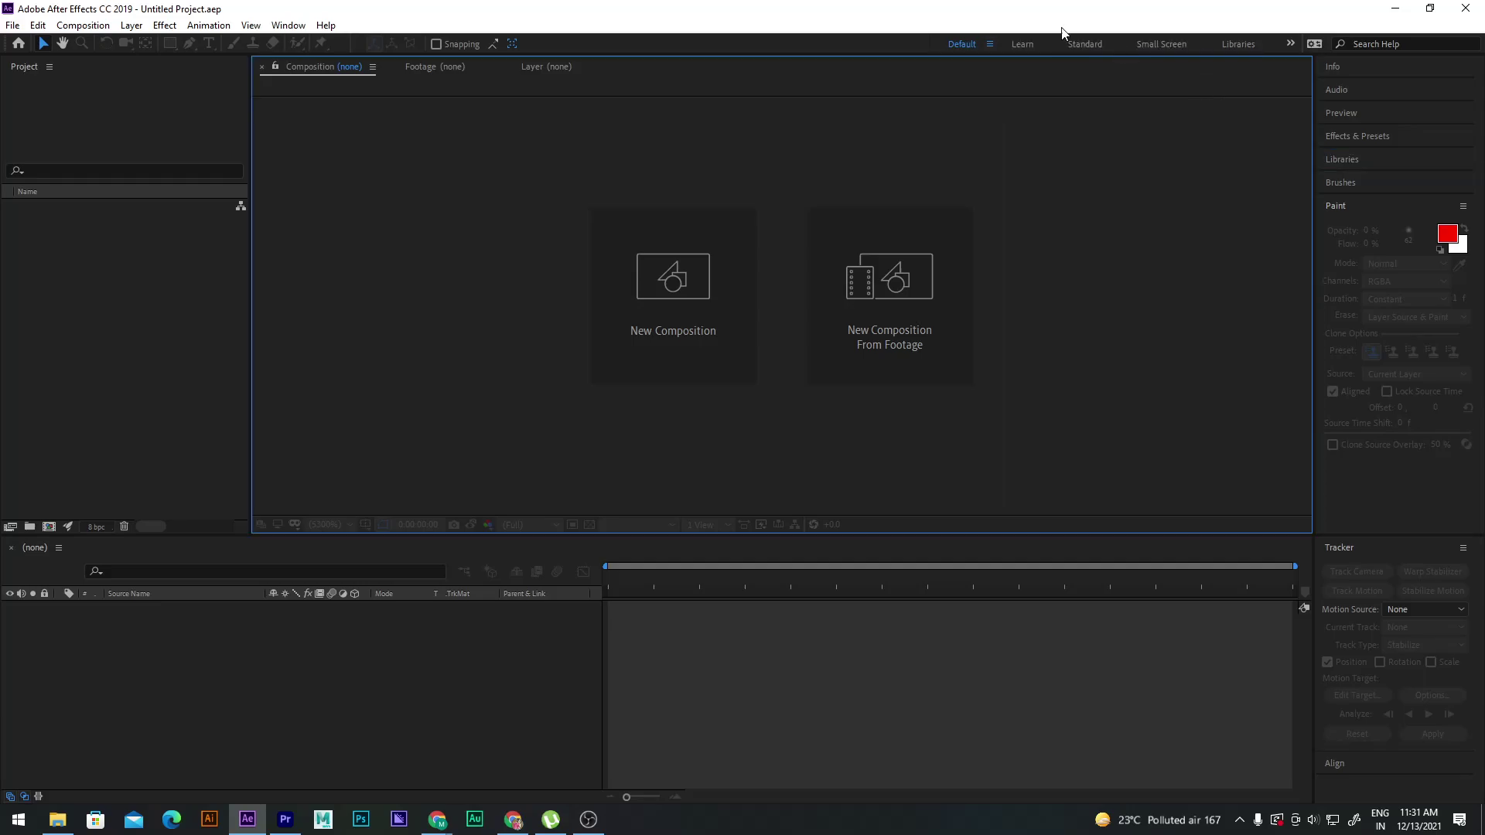
# Return to the Standard workspace and view its workspace options without choosing one
pyautogui.click(1019, 45)
pyautogui.click(1083, 45)
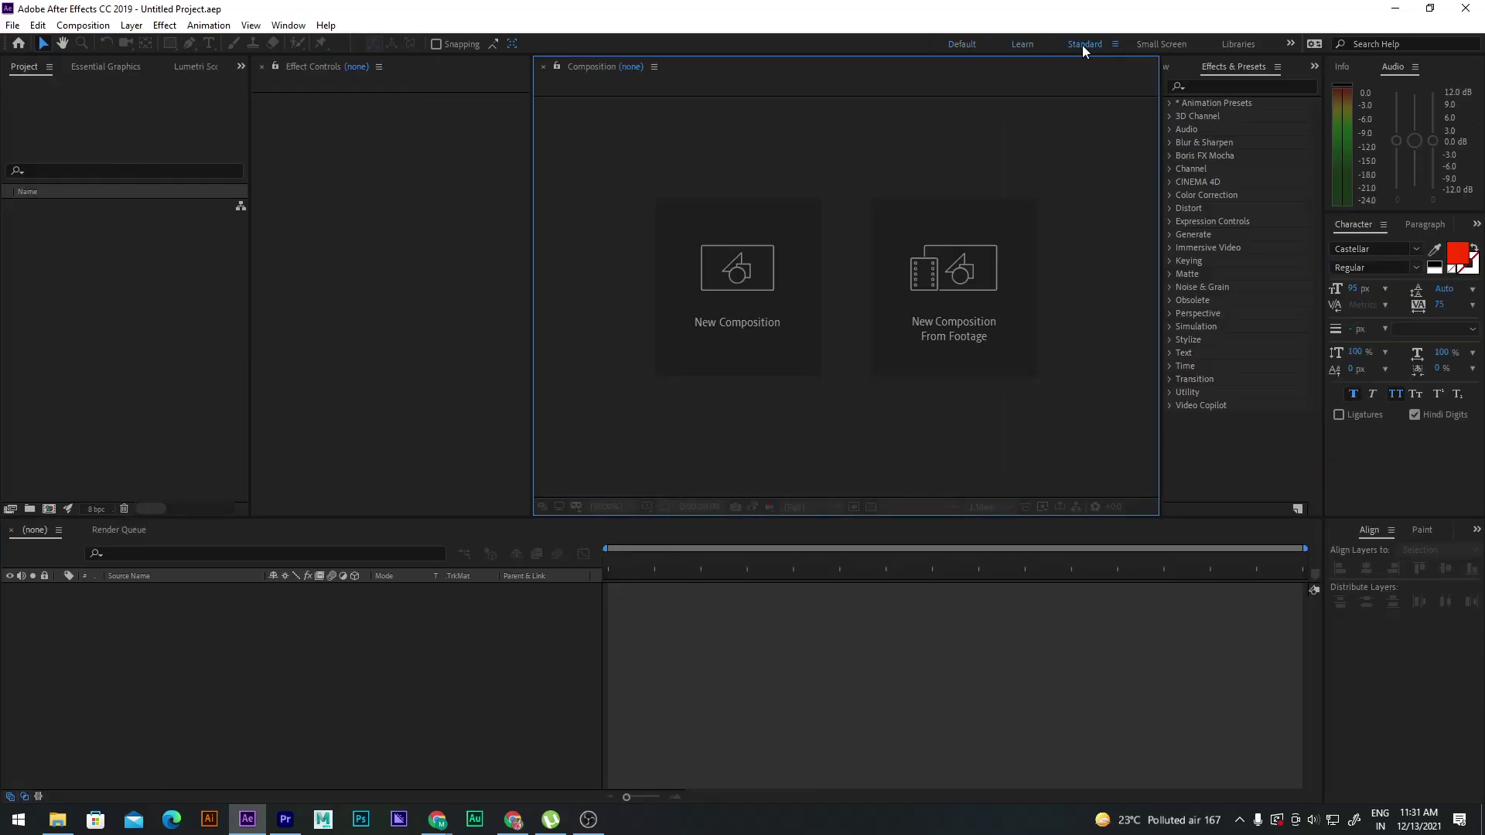
pyautogui.click(1114, 44)
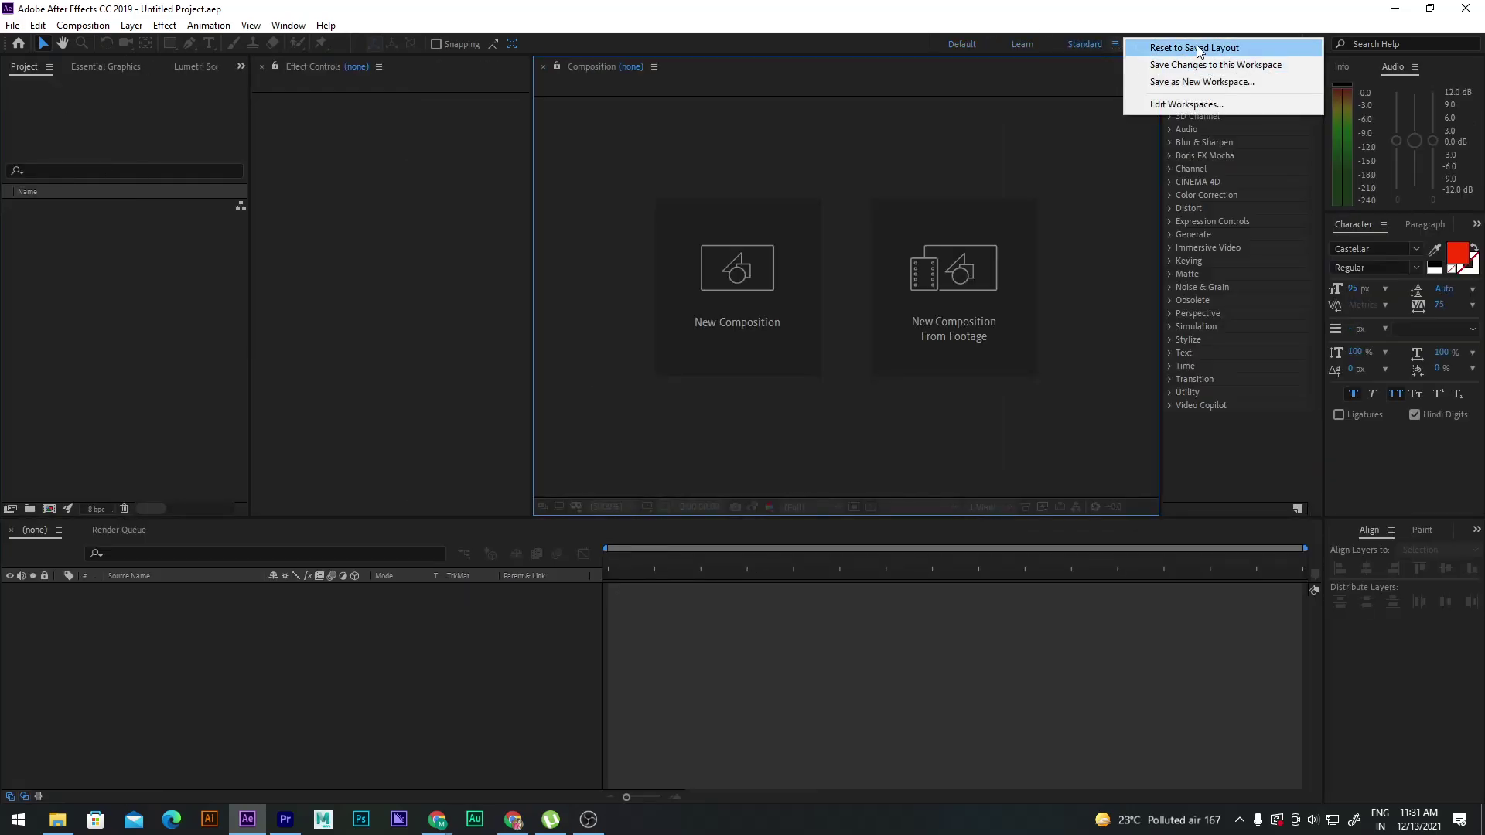
pyautogui.click(998, 223)
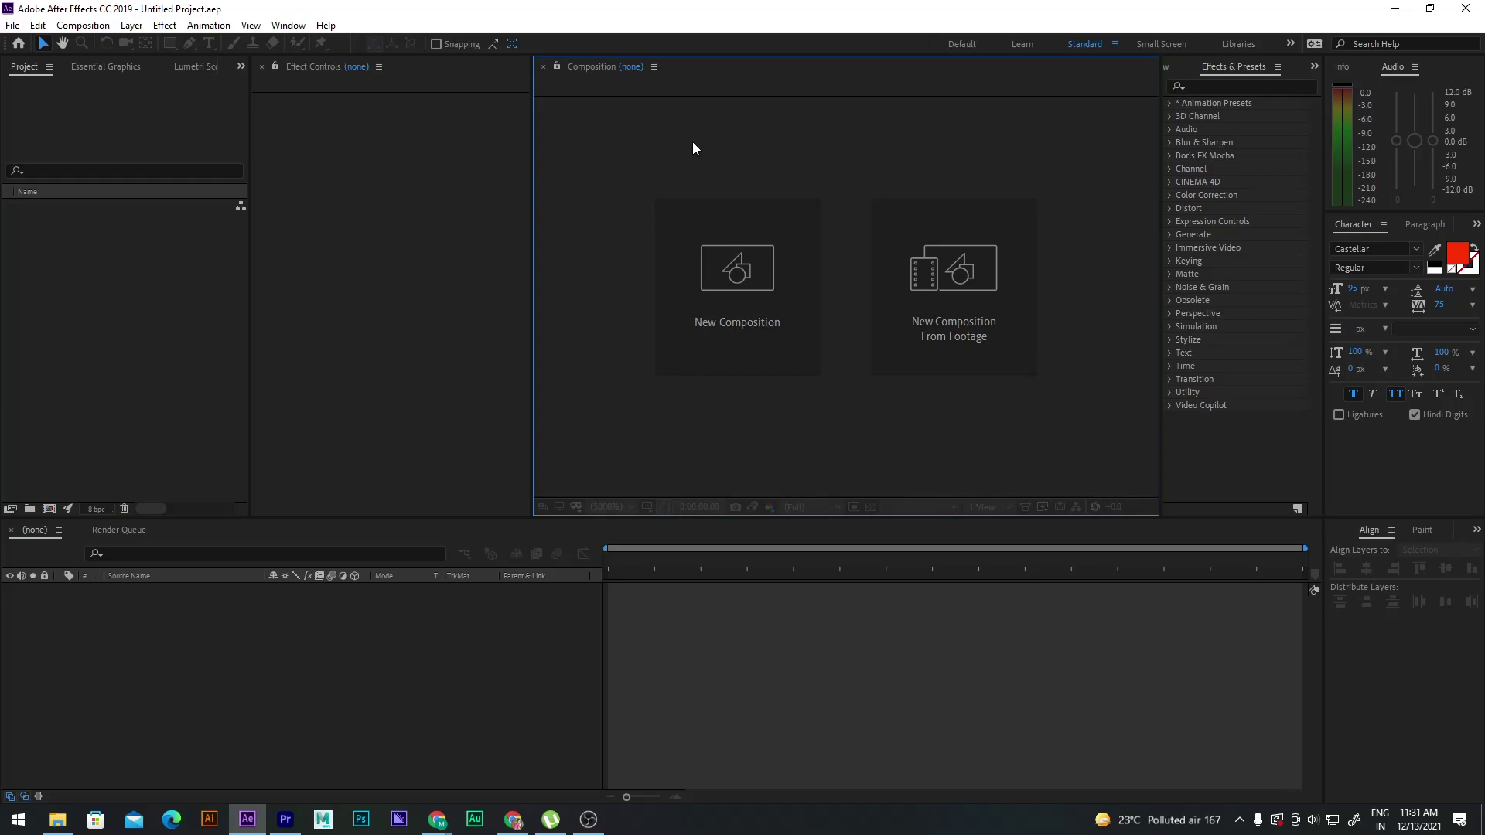
pyautogui.click(541, 688)
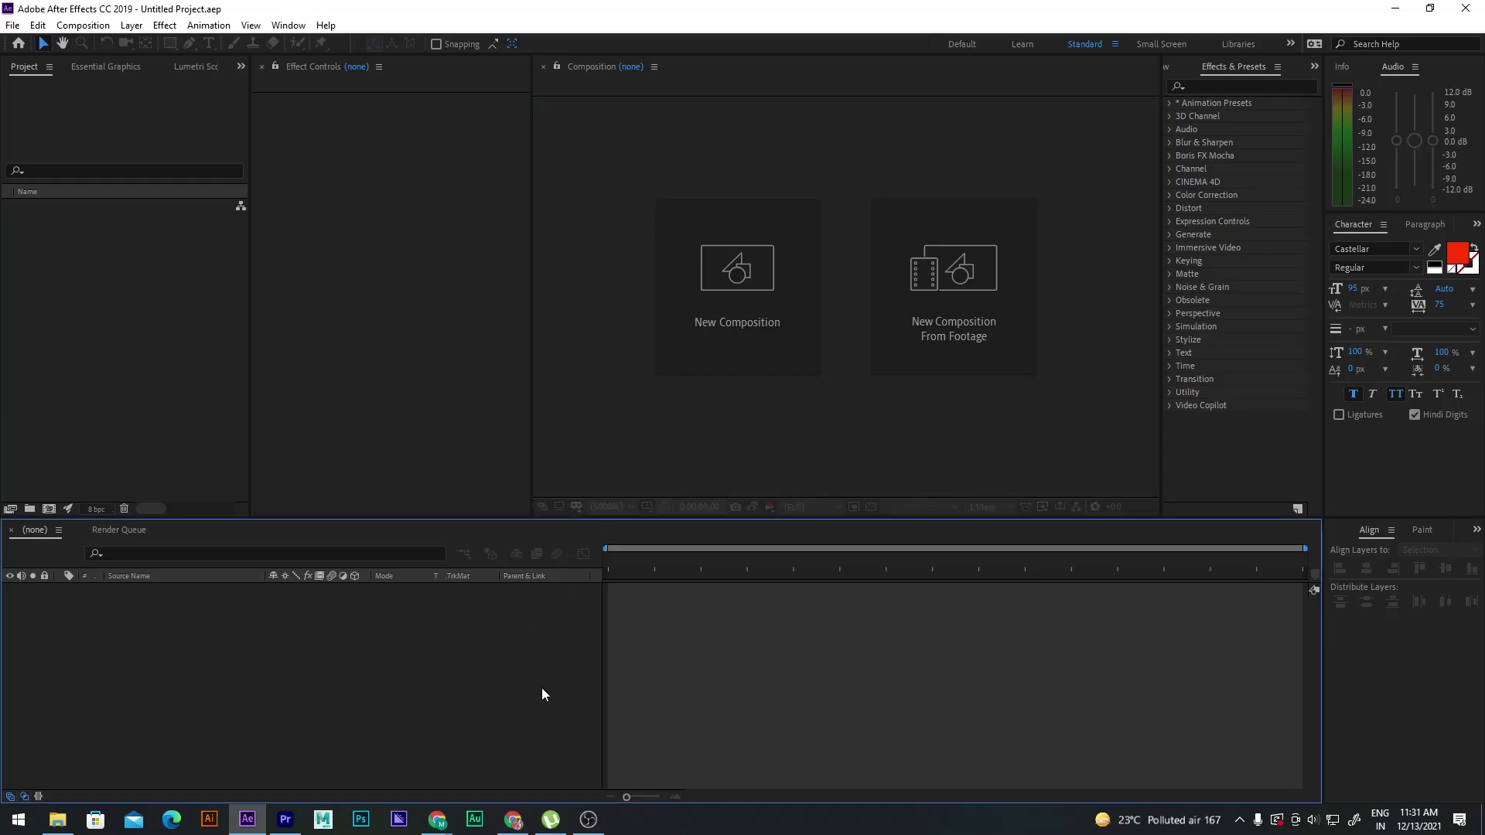
pyautogui.click(739, 432)
pyautogui.click(560, 696)
pyautogui.click(675, 468)
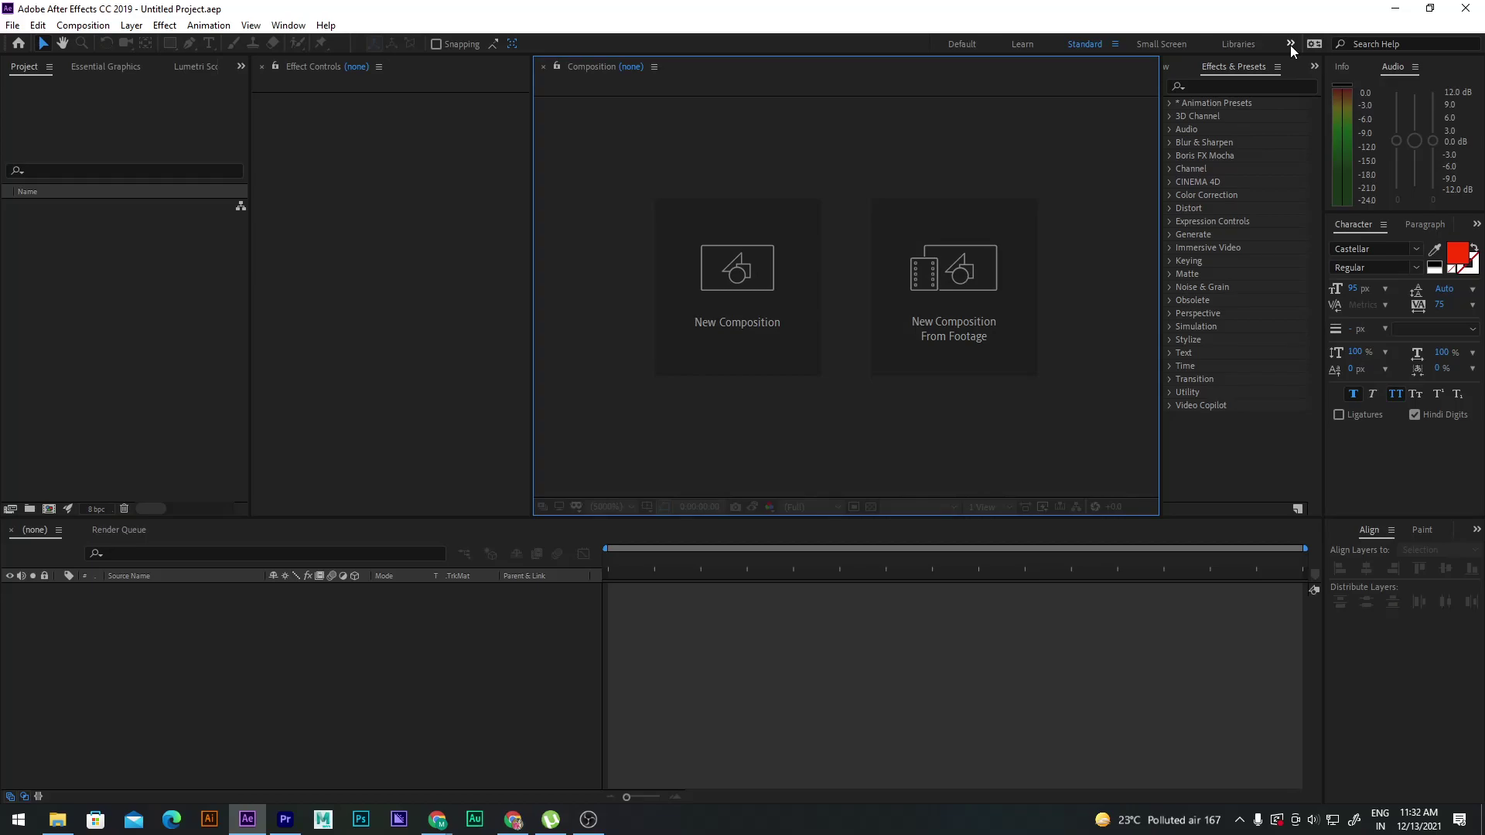
# Switch to Premiere Pro with the Audio_01 project open
pyautogui.click(285, 820)
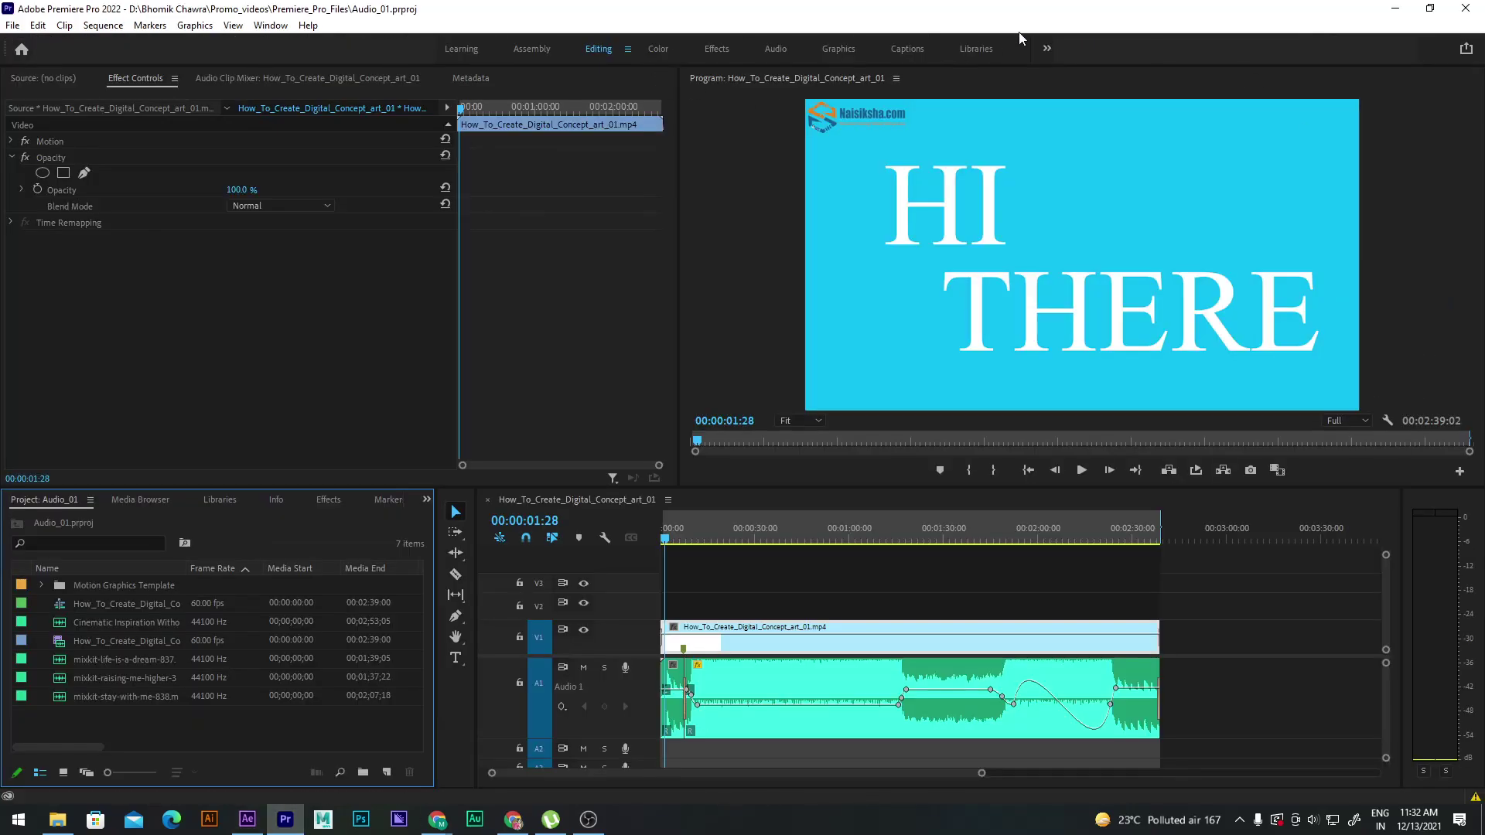
# View the My_terms_01_Audio workspace, widen its Program monitor area, and return to the Editing workspace
pyautogui.click(1046, 47)
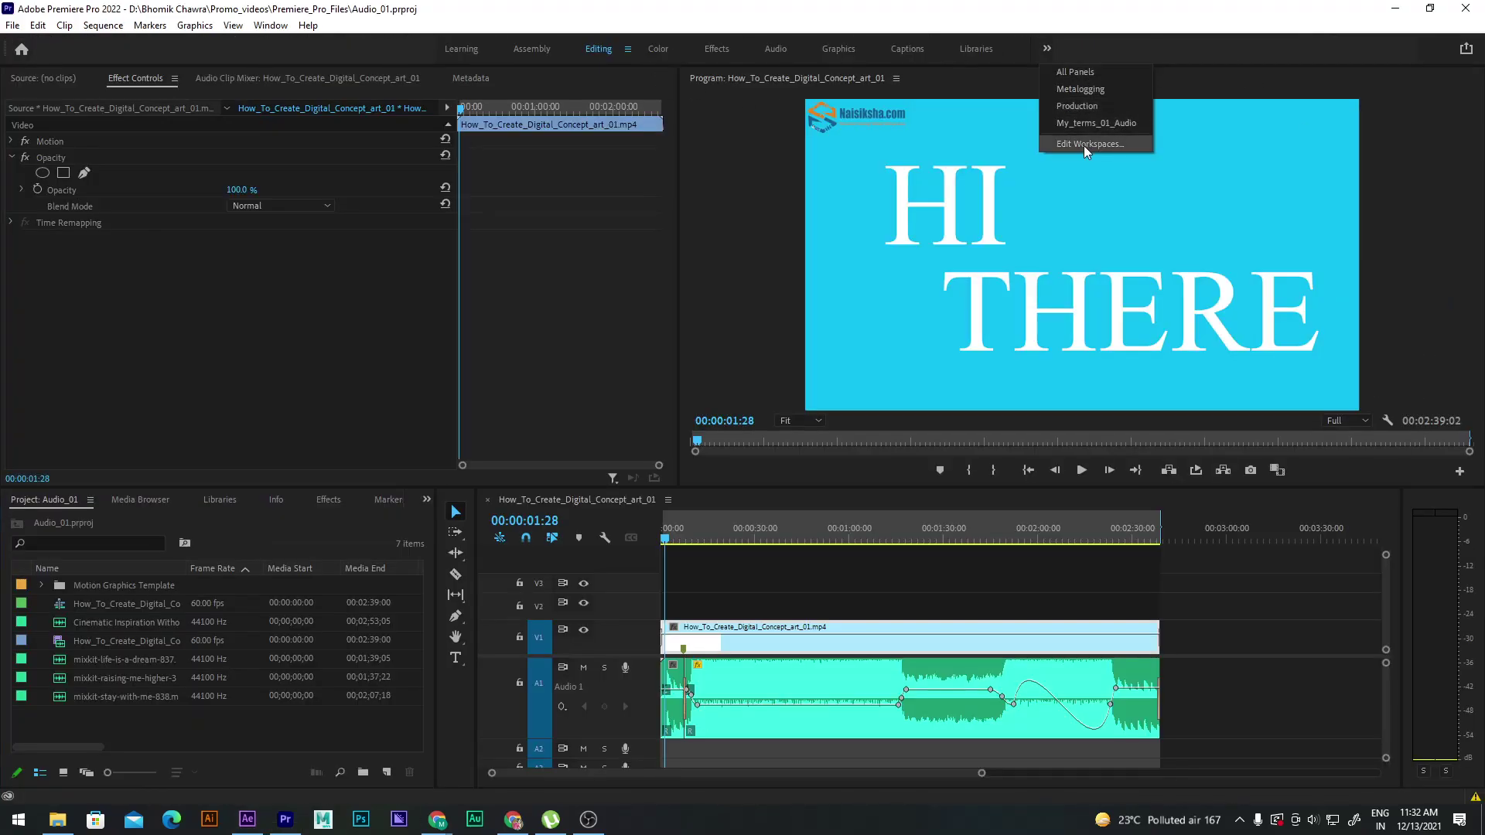
pyautogui.click(1127, 122)
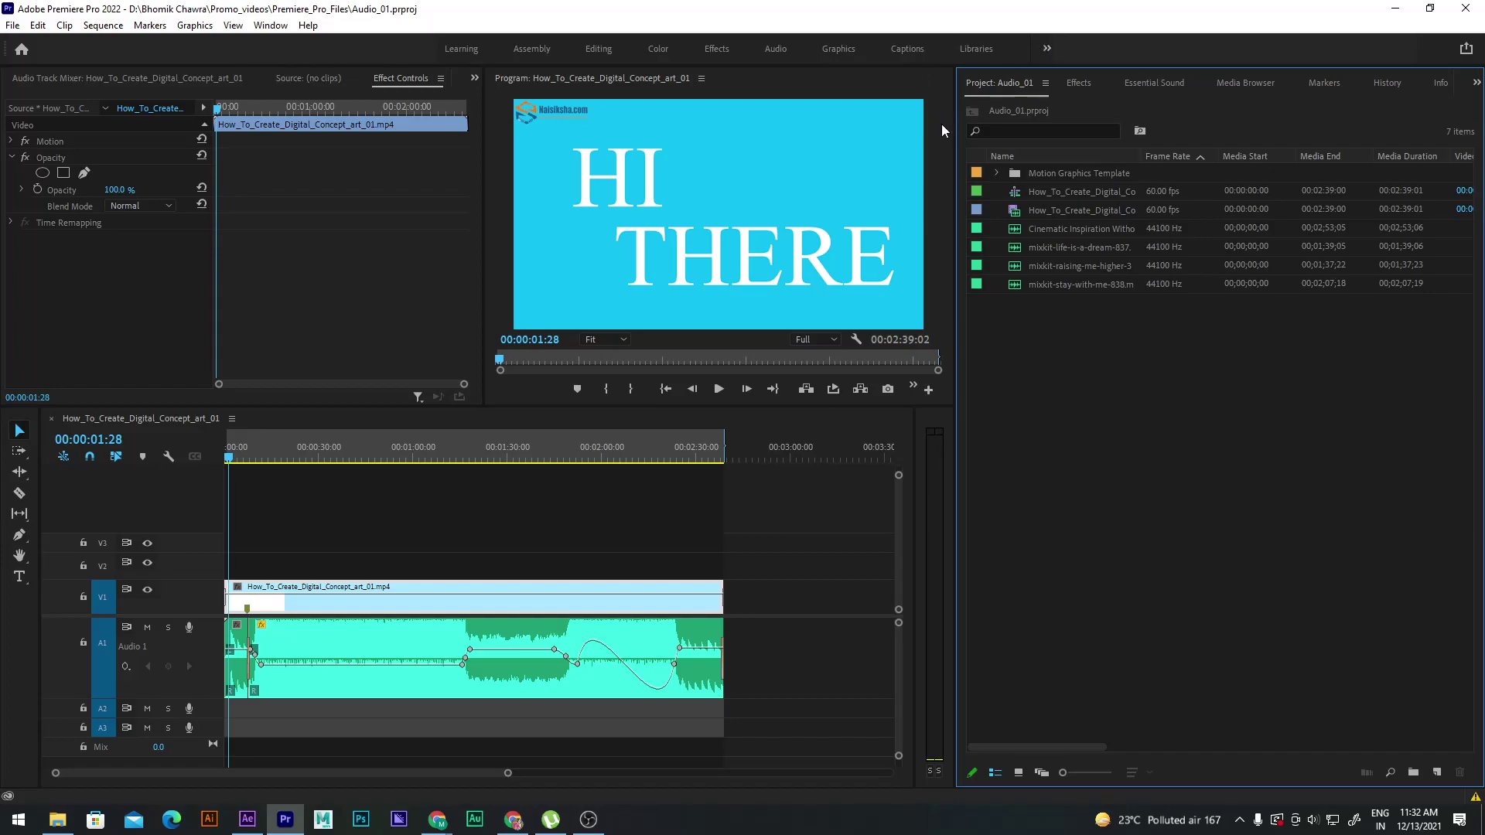
pyautogui.moveTo(956, 124); pyautogui.dragTo(1077, 120)
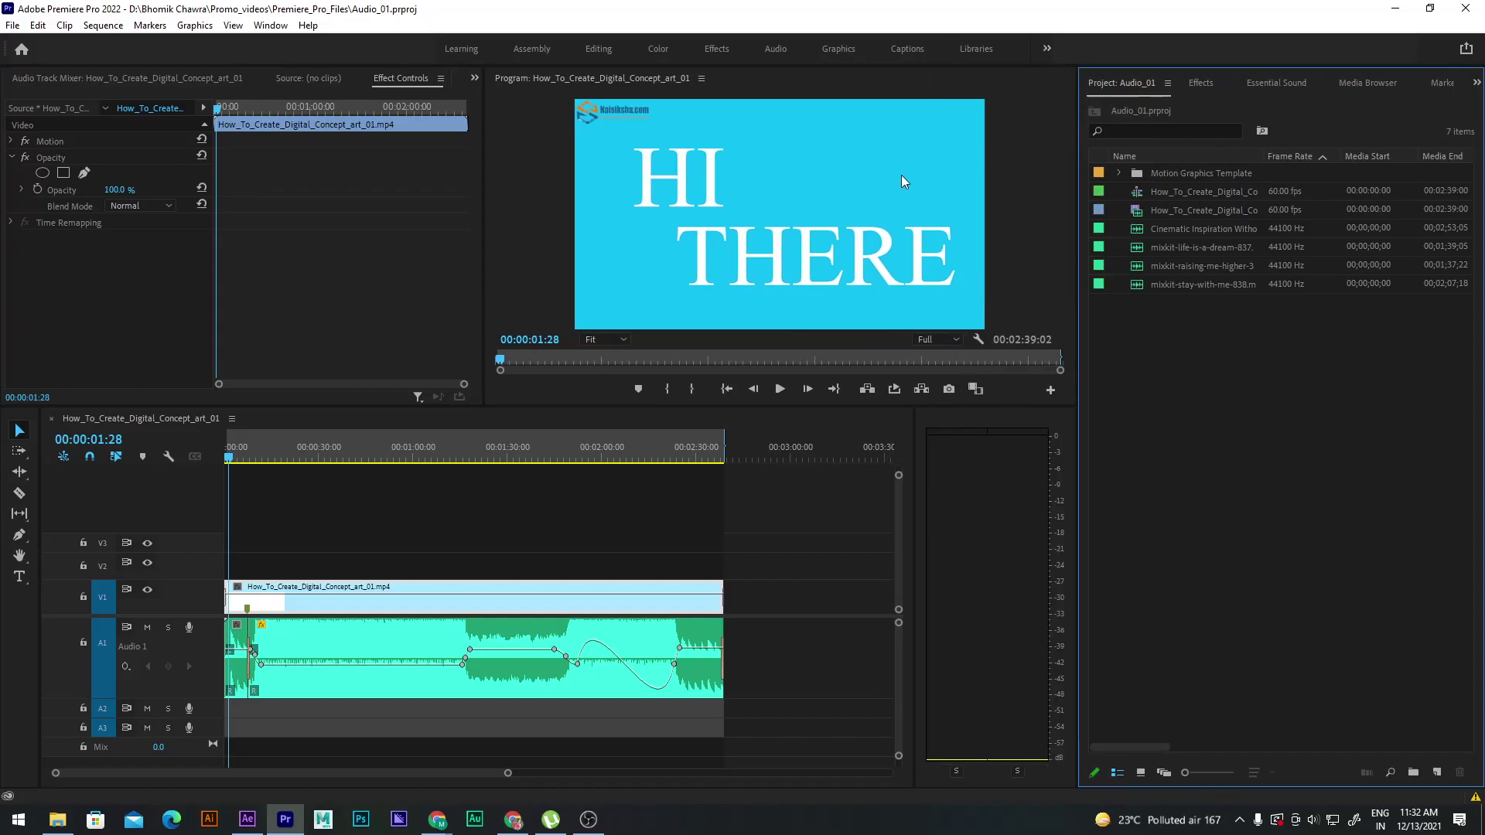
pyautogui.click(607, 53)
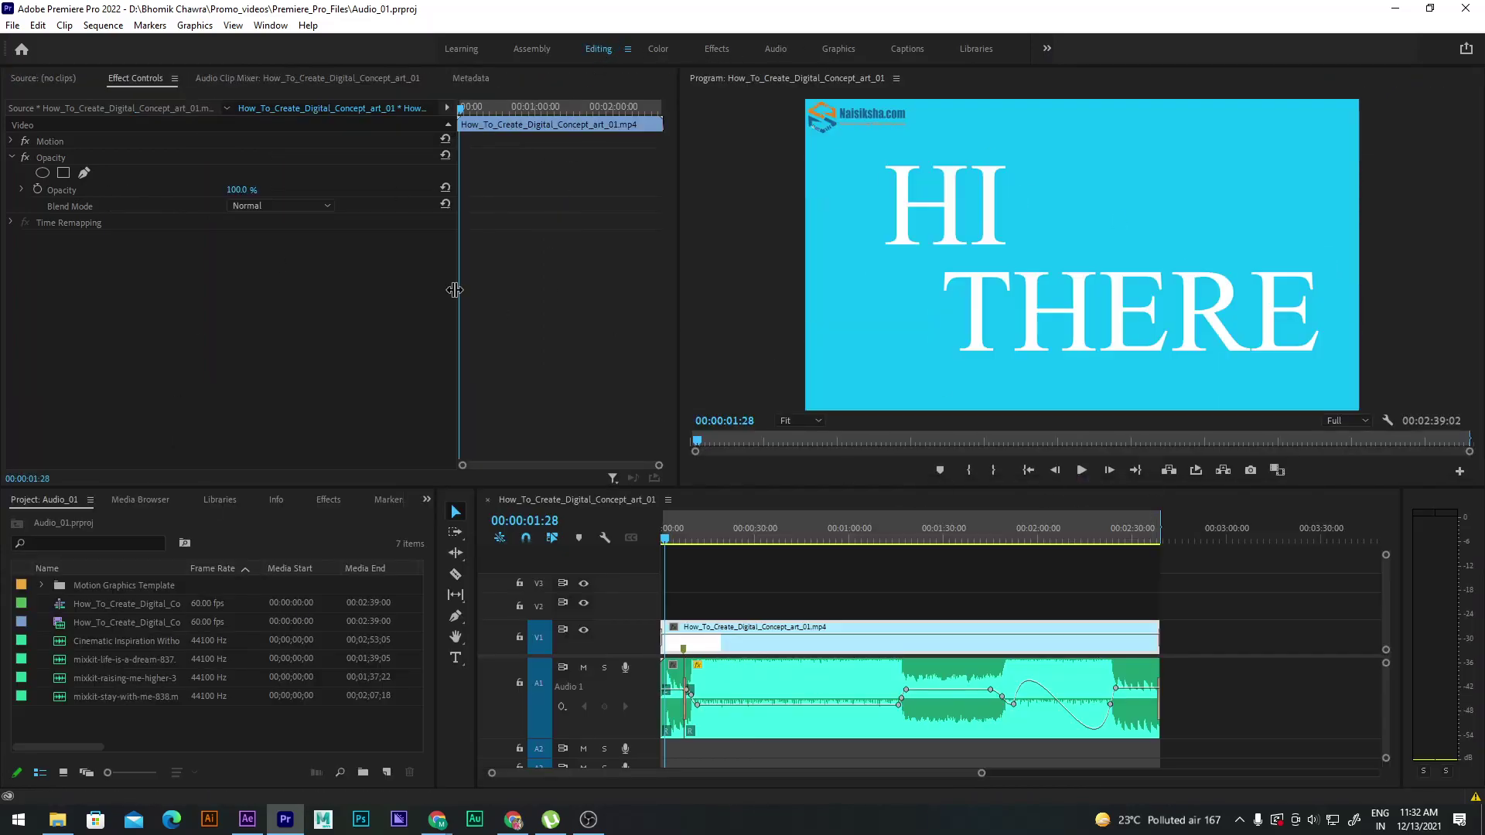
# Switch to After Effects, open the Color workspace, and look at its Project, Composition, Timeline and Lumetri Scopes panels
pyautogui.click(1394, 9)
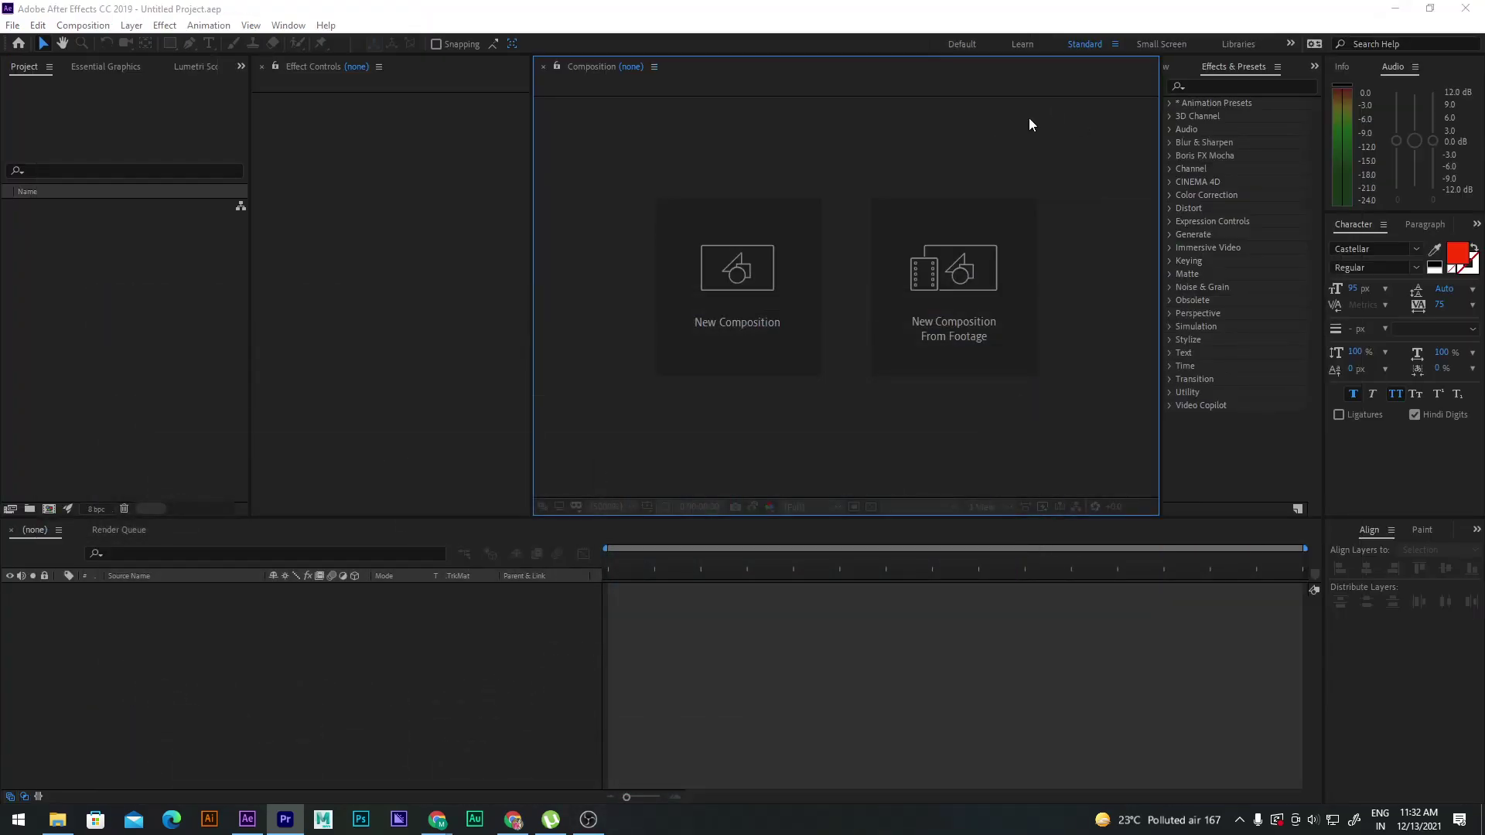
pyautogui.click(1288, 43)
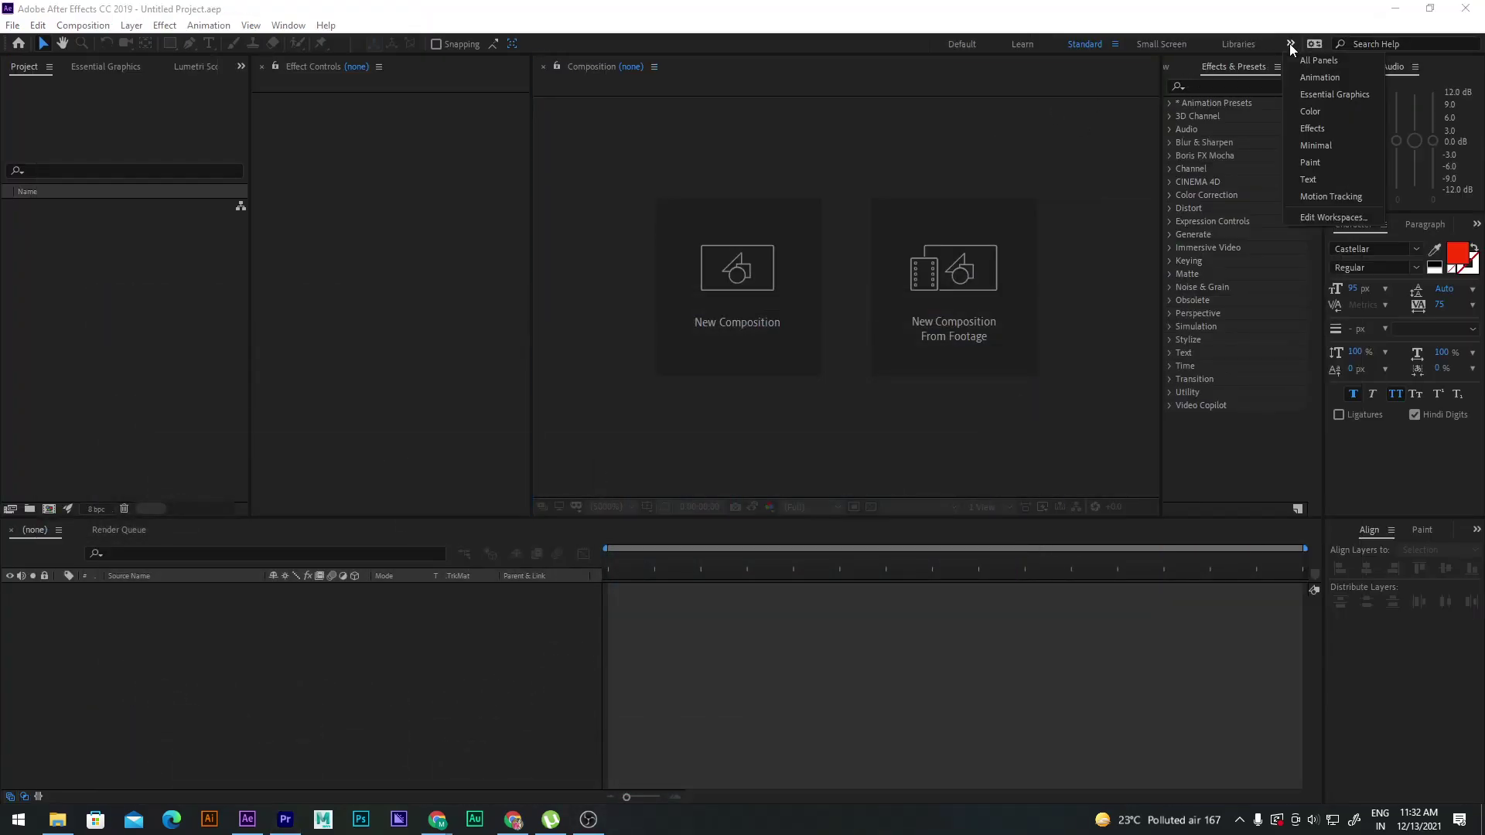
pyautogui.click(1334, 117)
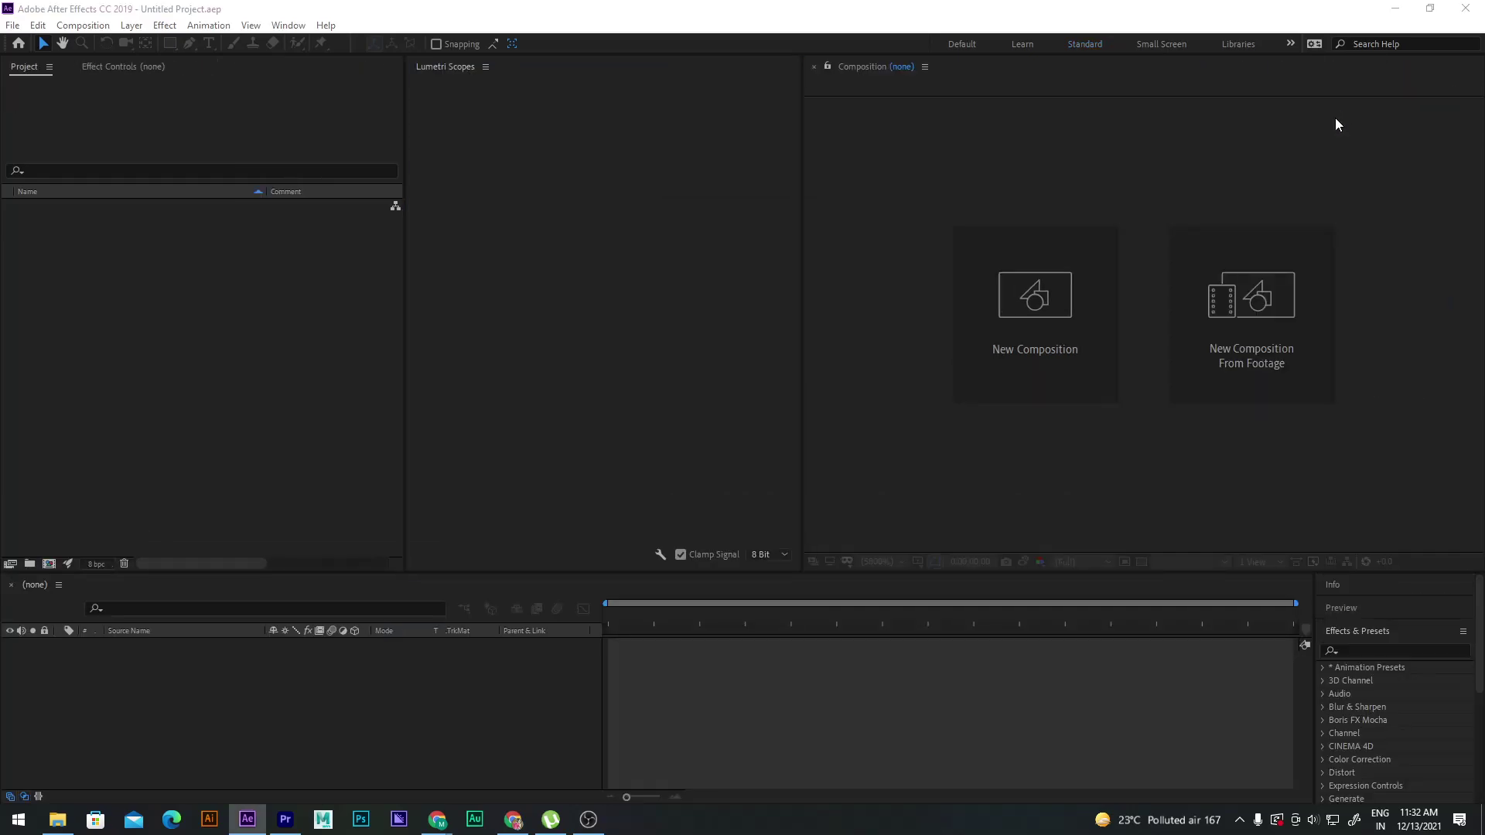
pyautogui.click(206, 308)
pyautogui.click(904, 194)
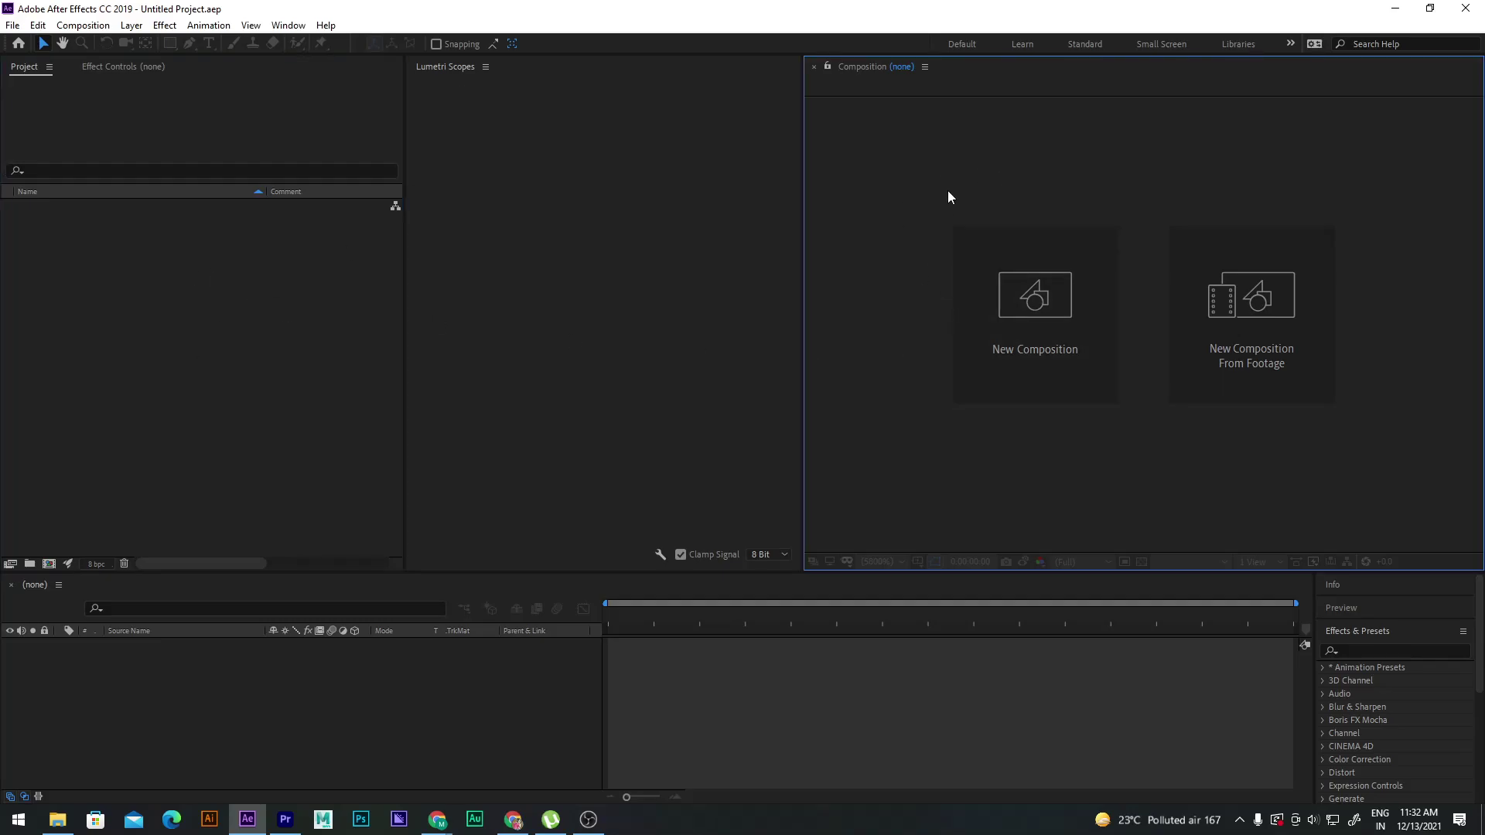
pyautogui.click(807, 686)
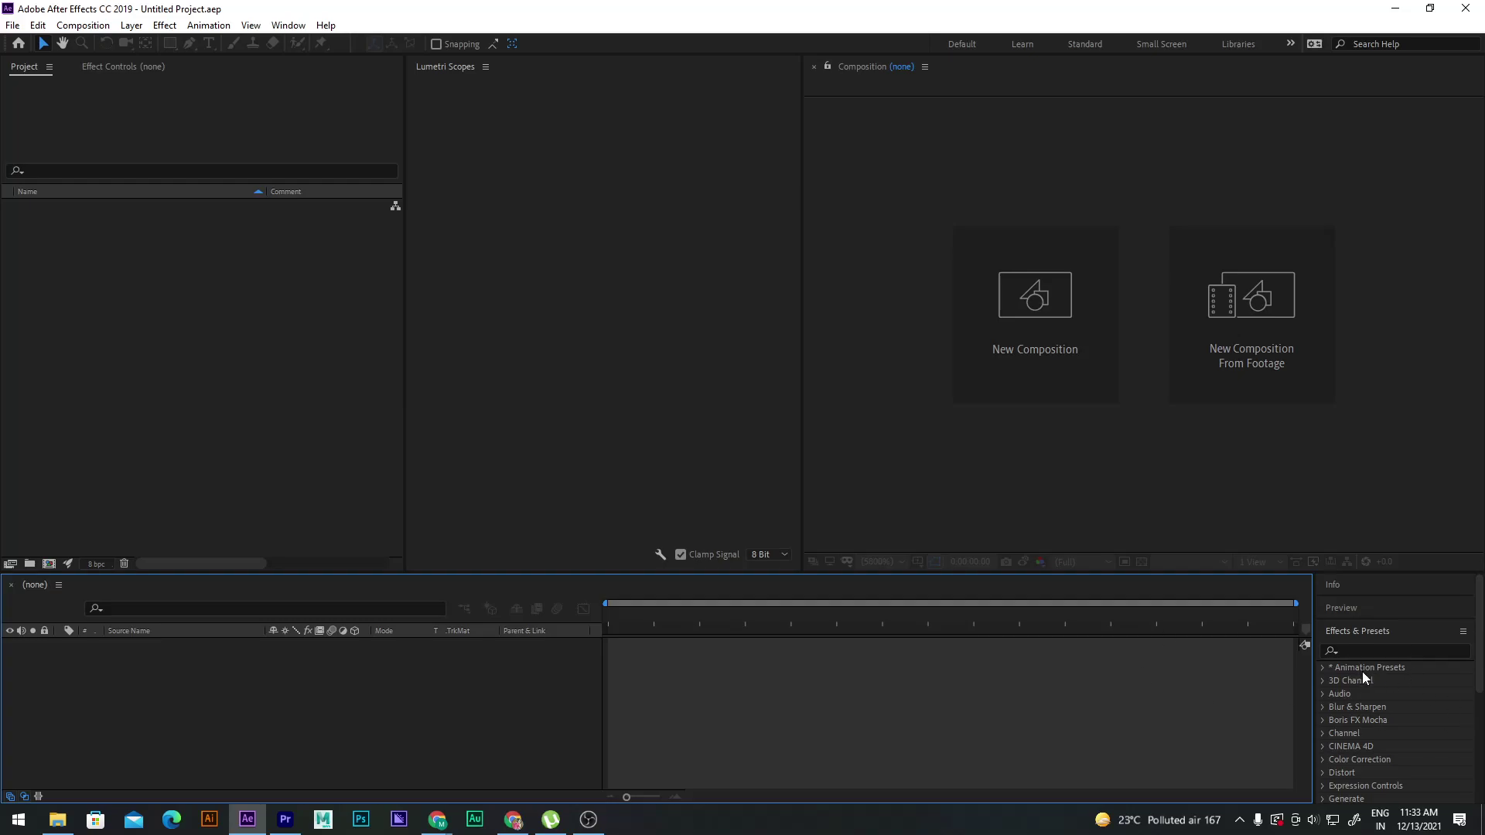
pyautogui.click(777, 555)
pyautogui.click(760, 524)
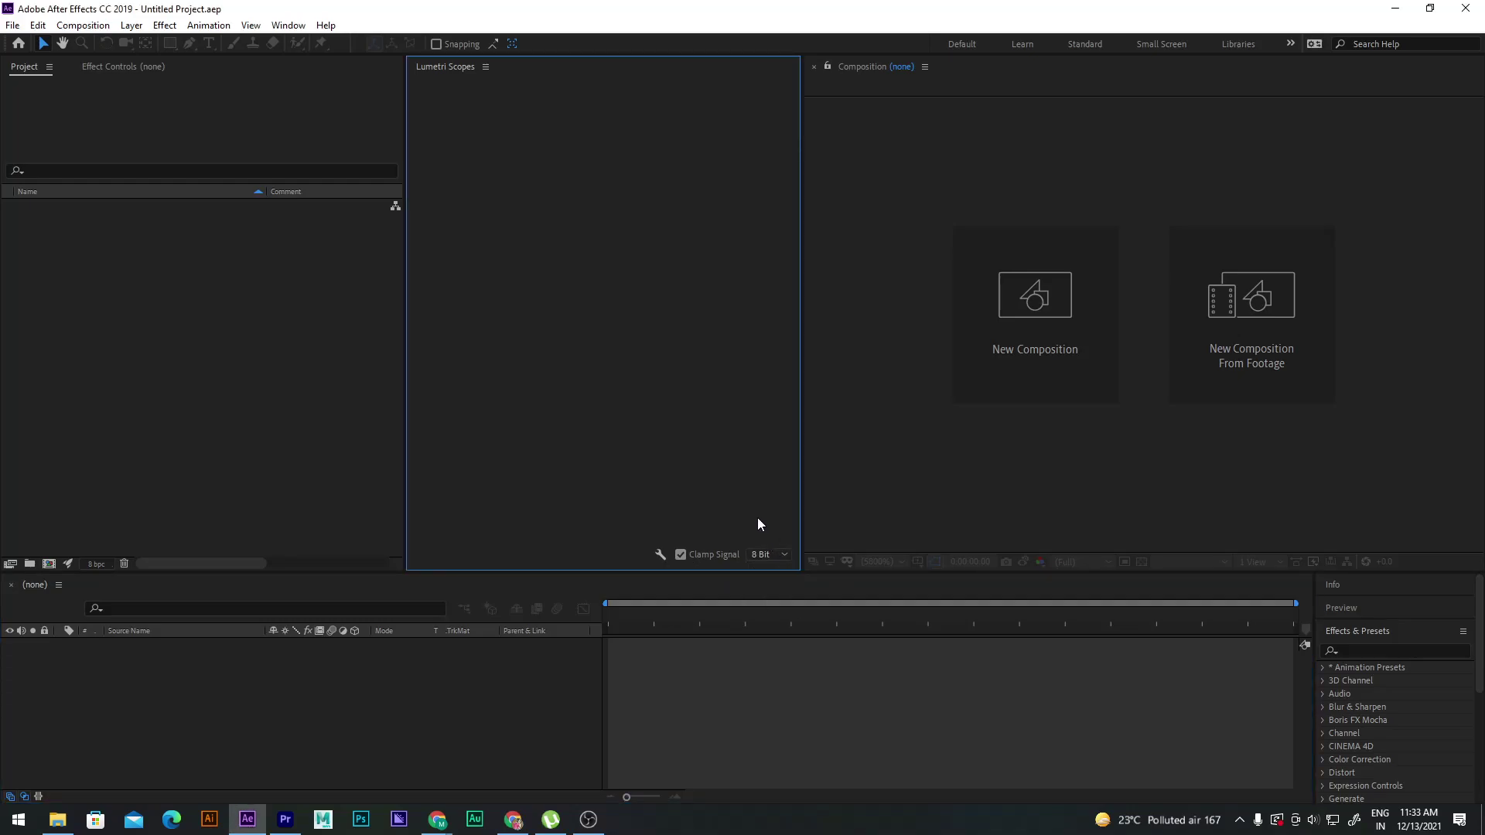
# Go through the Standard workspace to the Effects workspace and look at its Composition, Project and Effect Controls panels
pyautogui.click(1289, 44)
pyautogui.click(1084, 43)
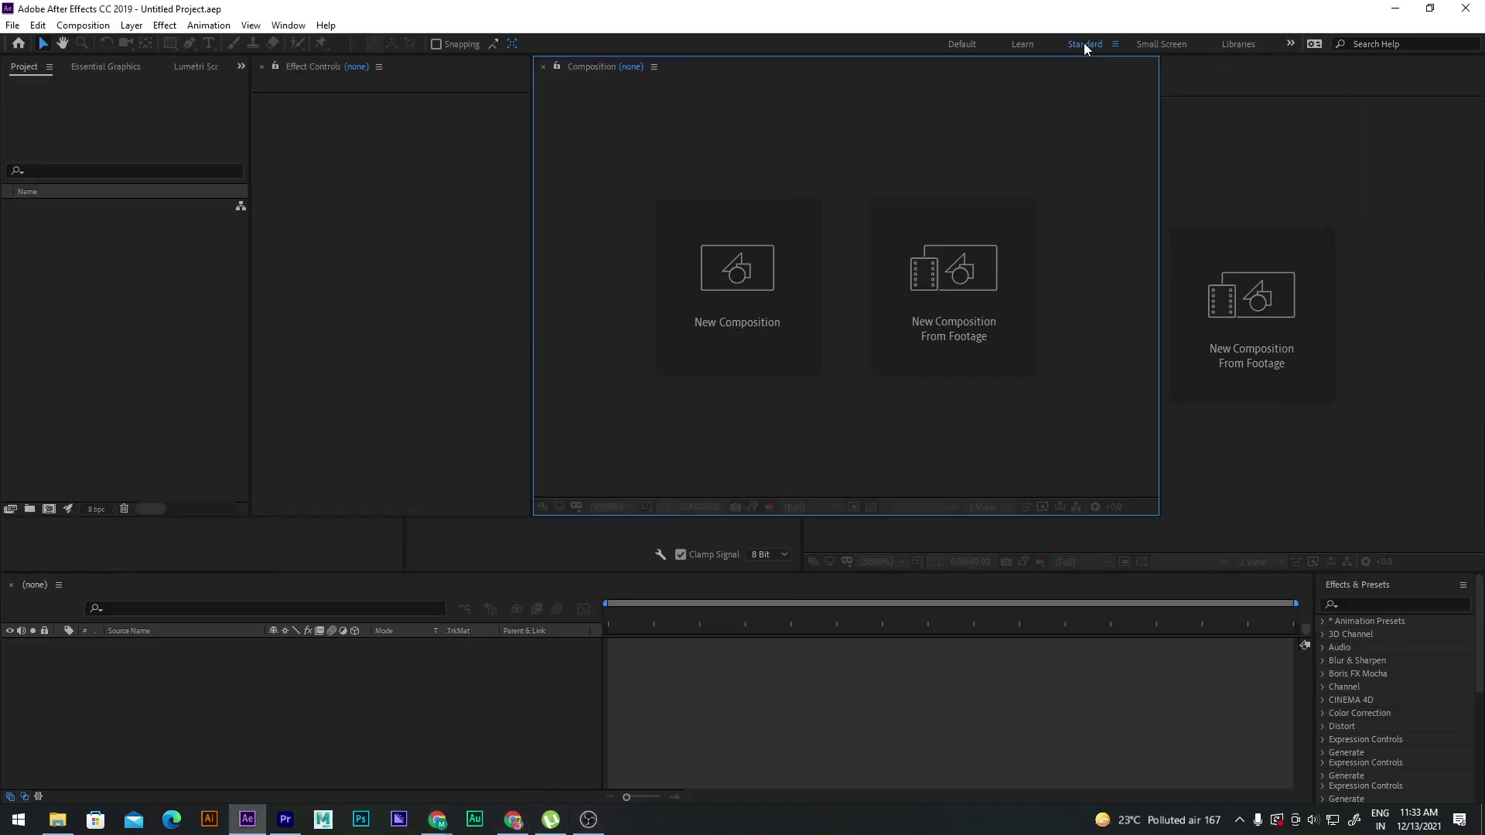
pyautogui.click(1290, 44)
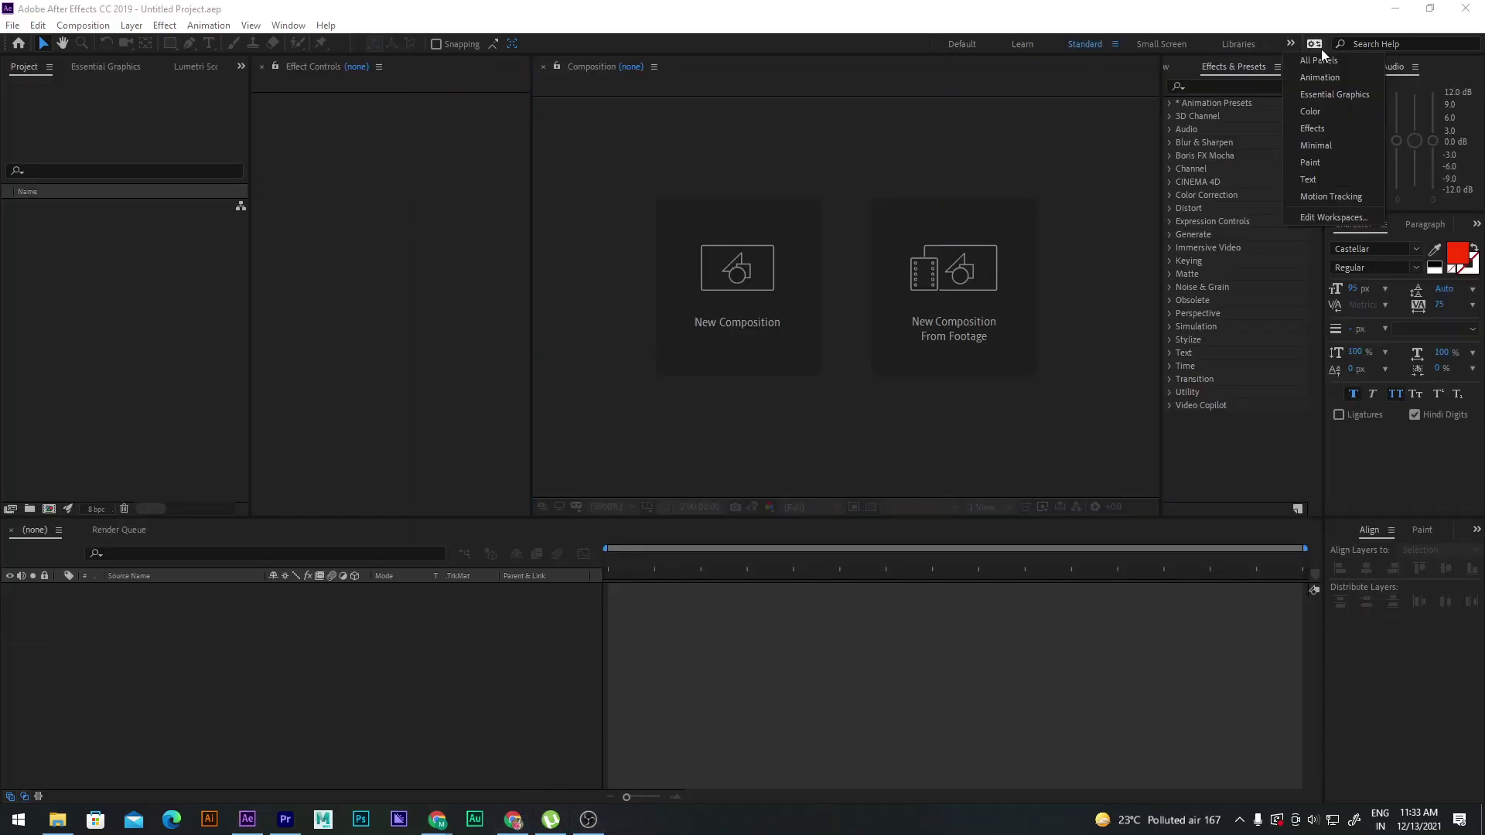
pyautogui.click(1338, 127)
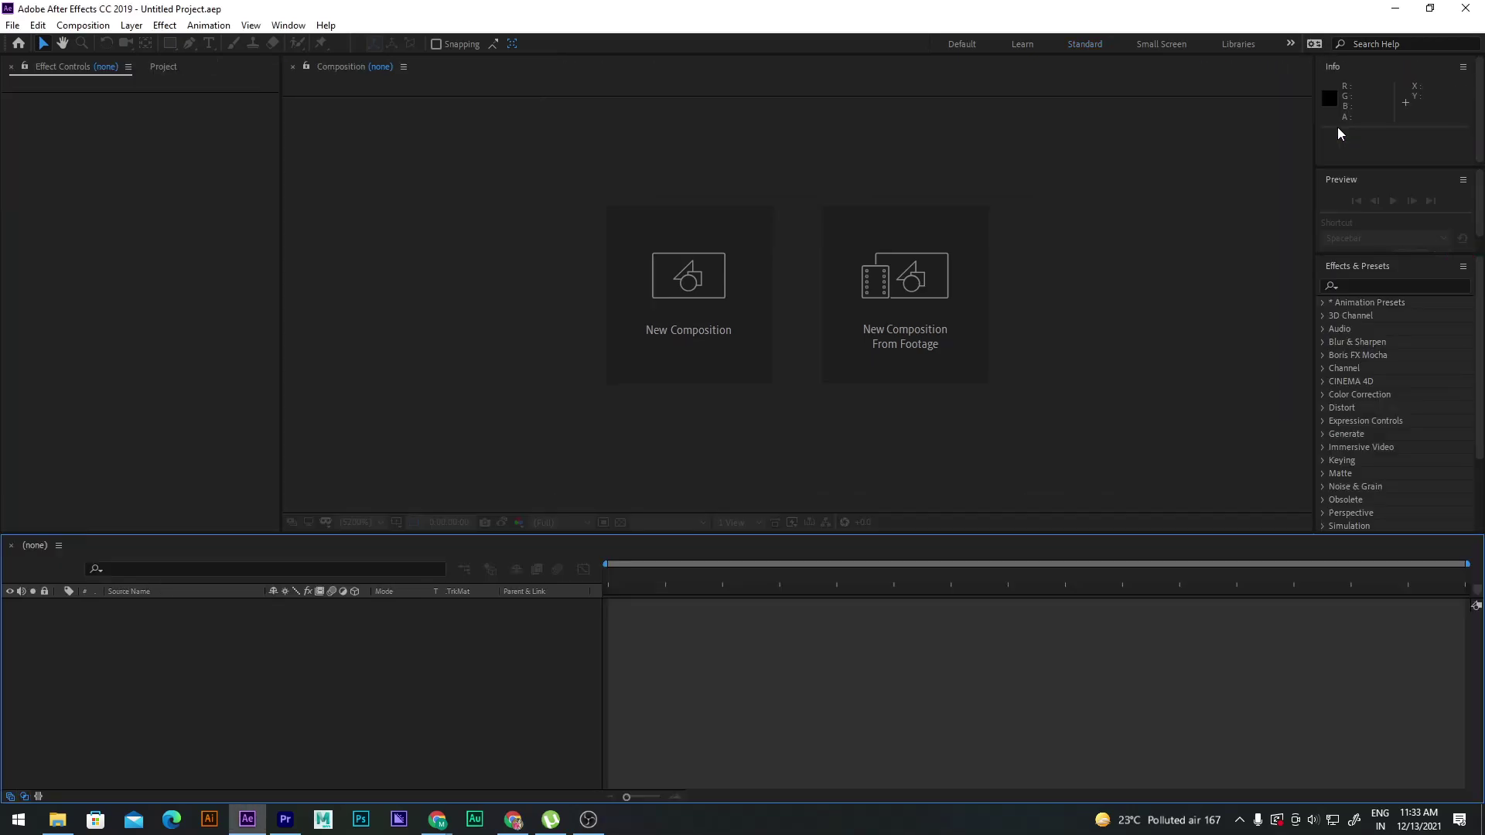
pyautogui.click(1183, 279)
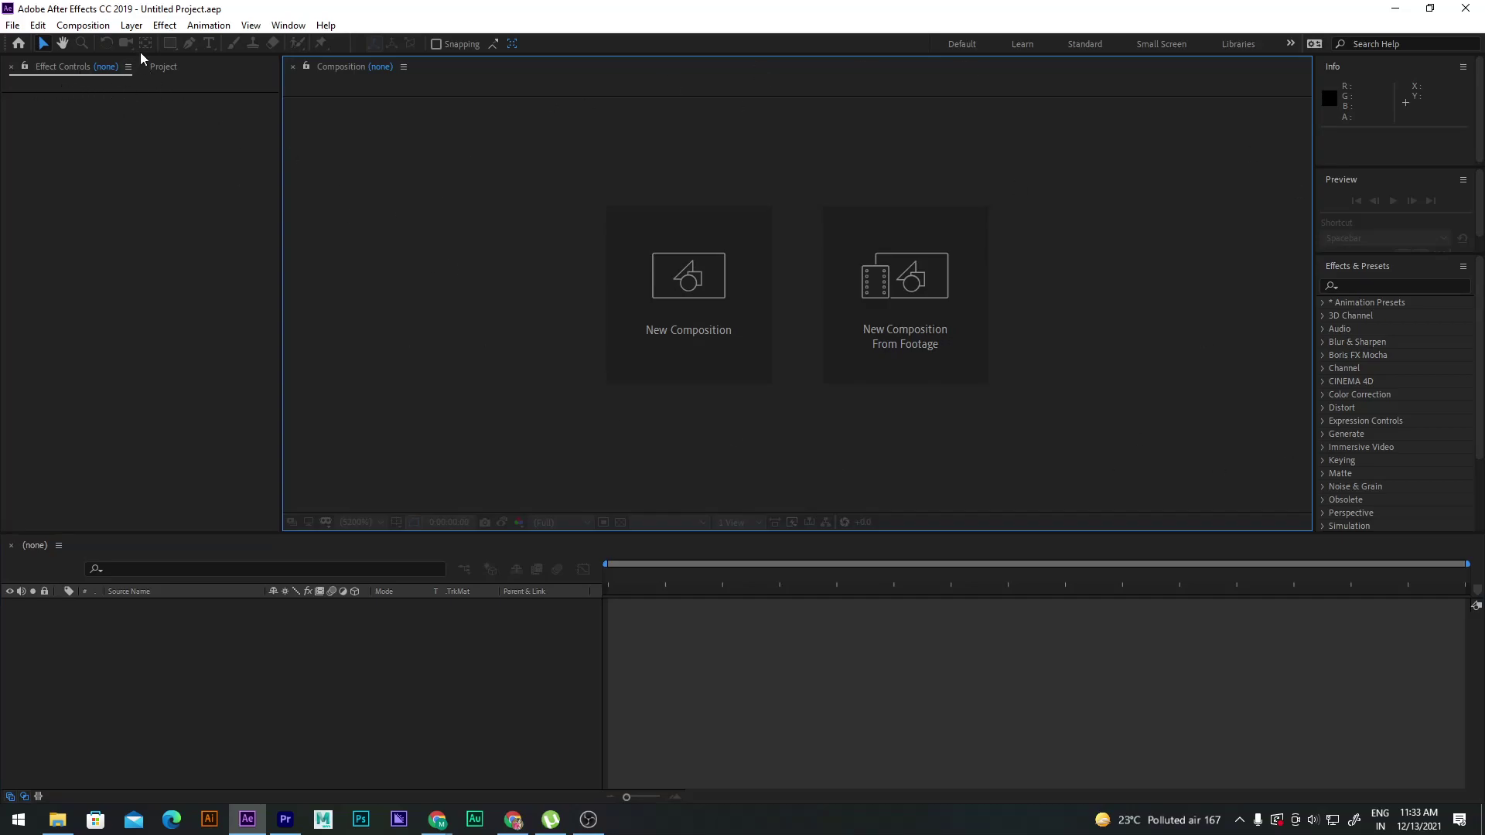
pyautogui.click(163, 68)
pyautogui.click(81, 68)
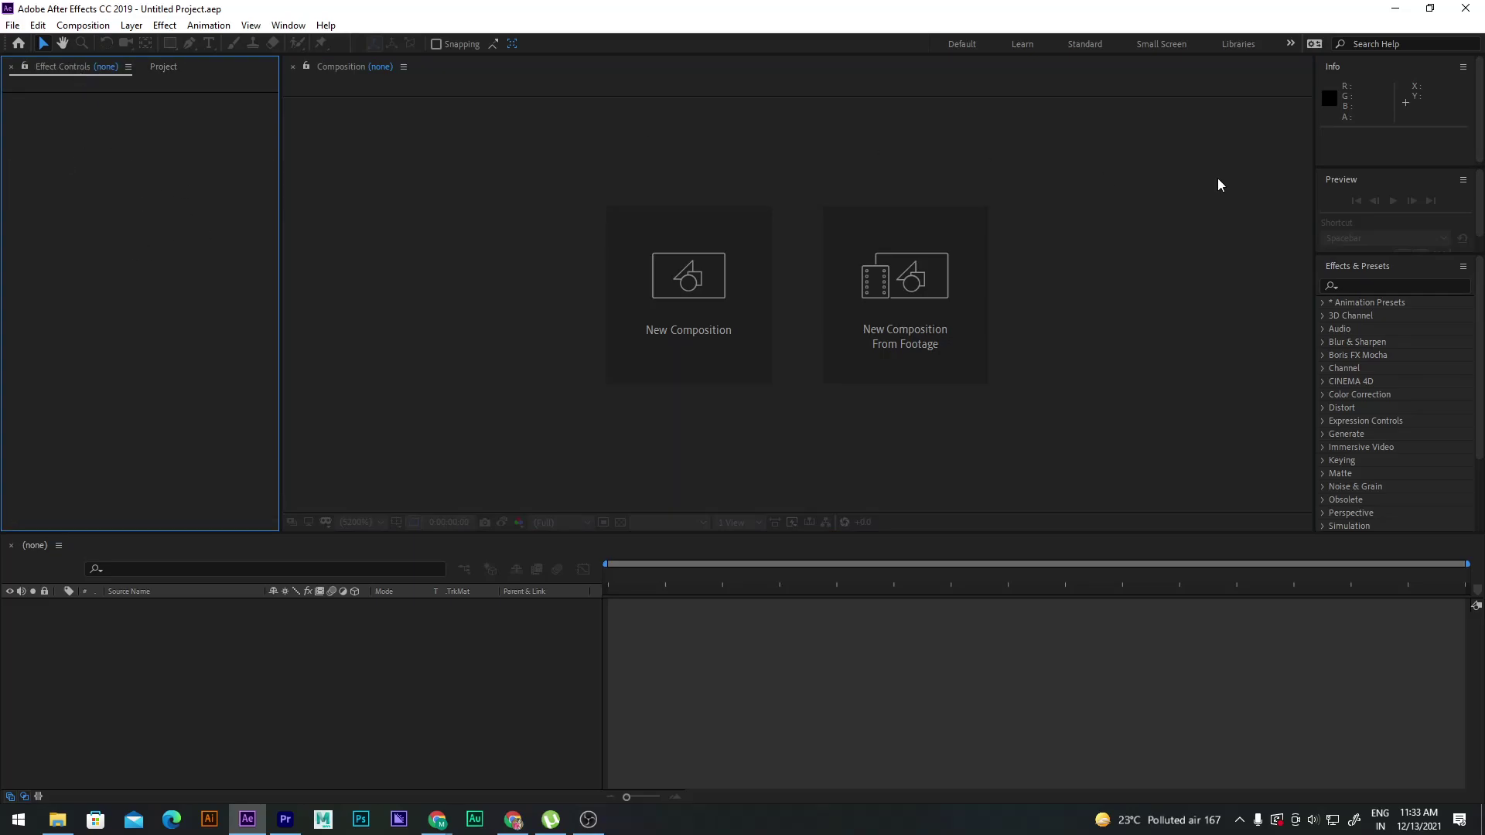
# View the Minimal workspace, open the Paint workspace, and look at its Composition, Timeline and Layer panels
pyautogui.click(1290, 44)
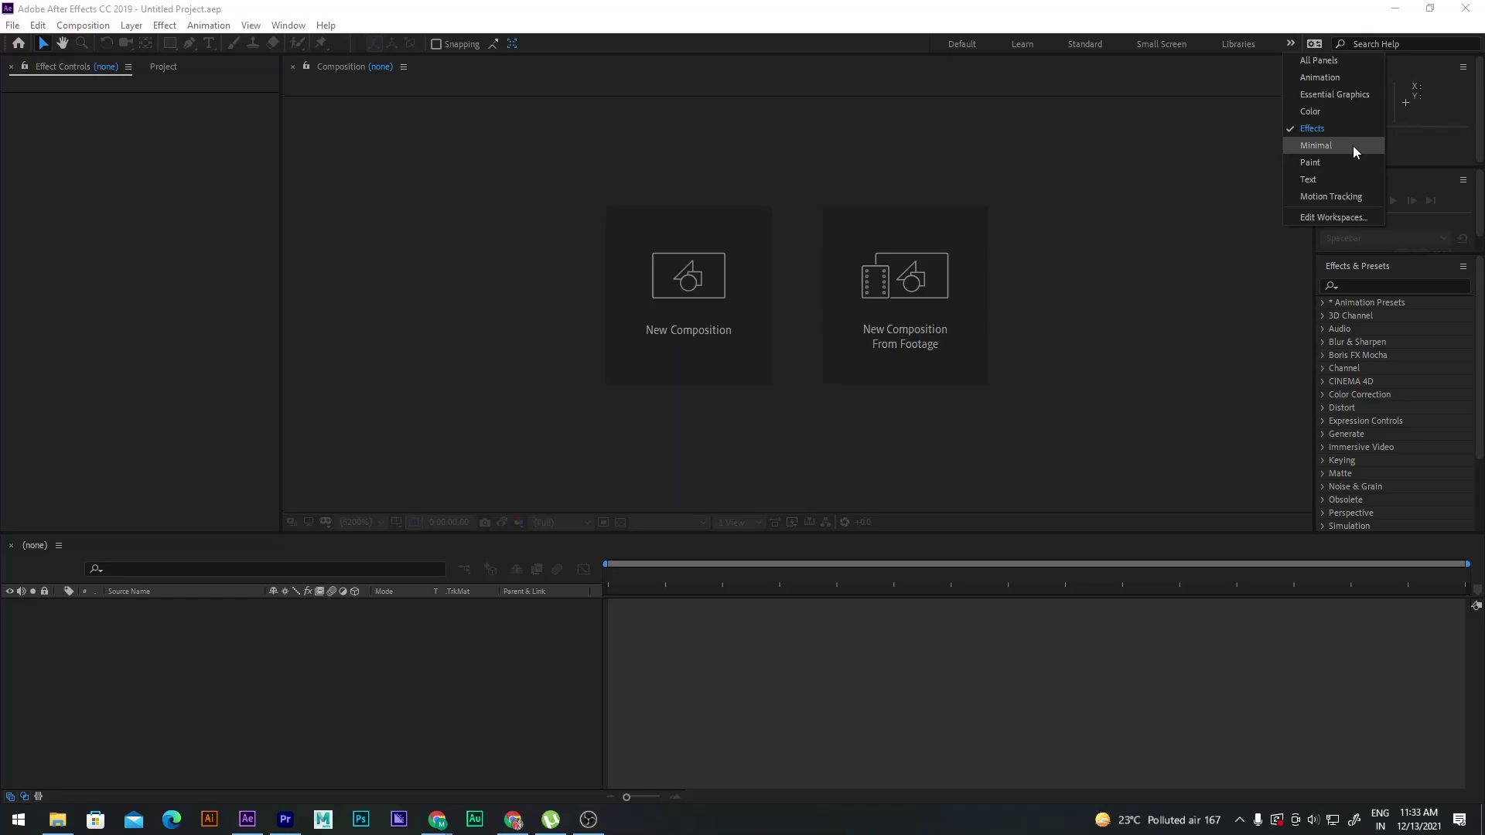
pyautogui.click(1357, 148)
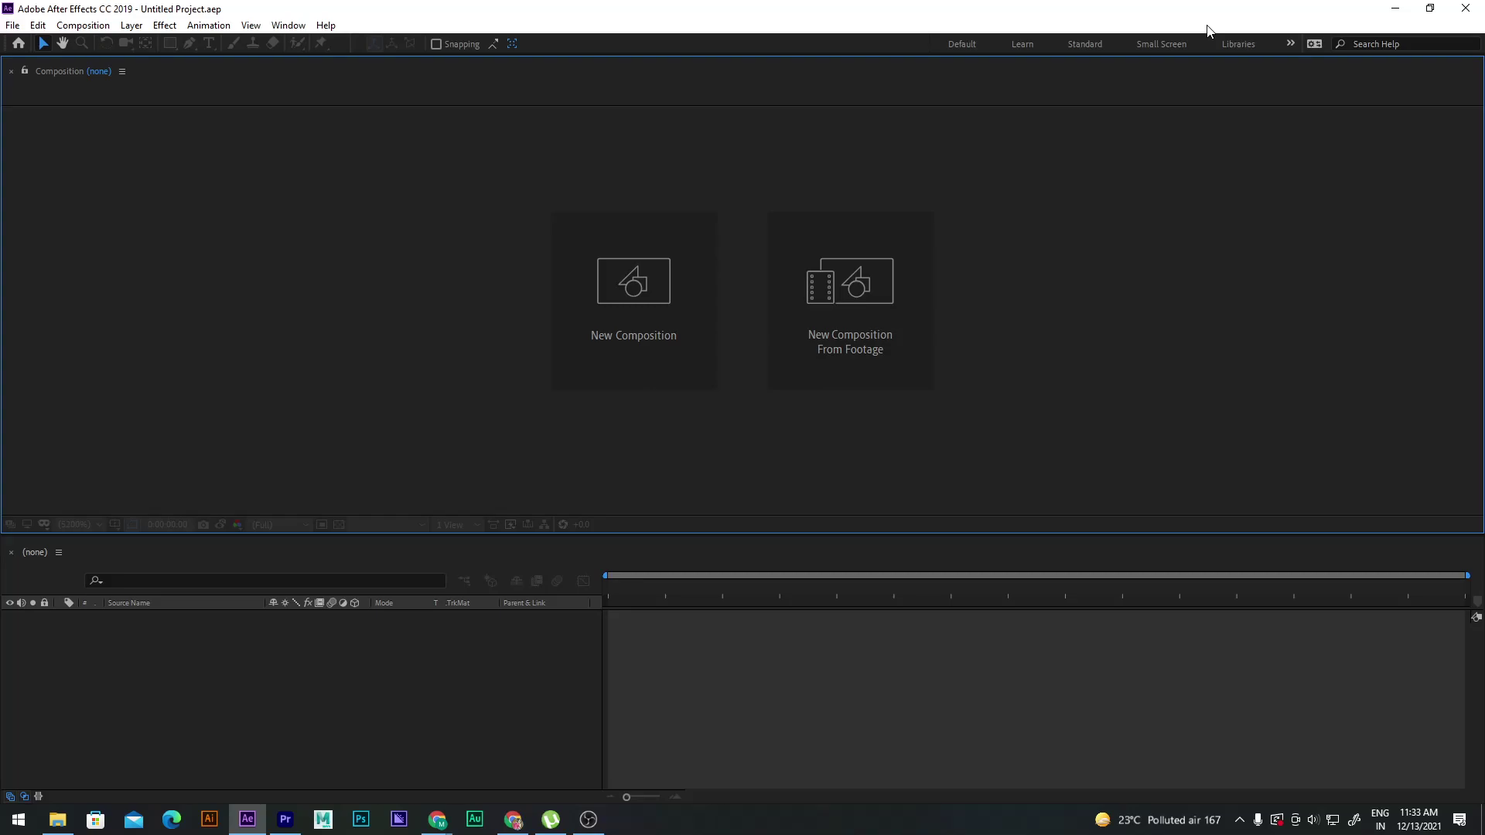
pyautogui.click(1289, 43)
pyautogui.click(1327, 163)
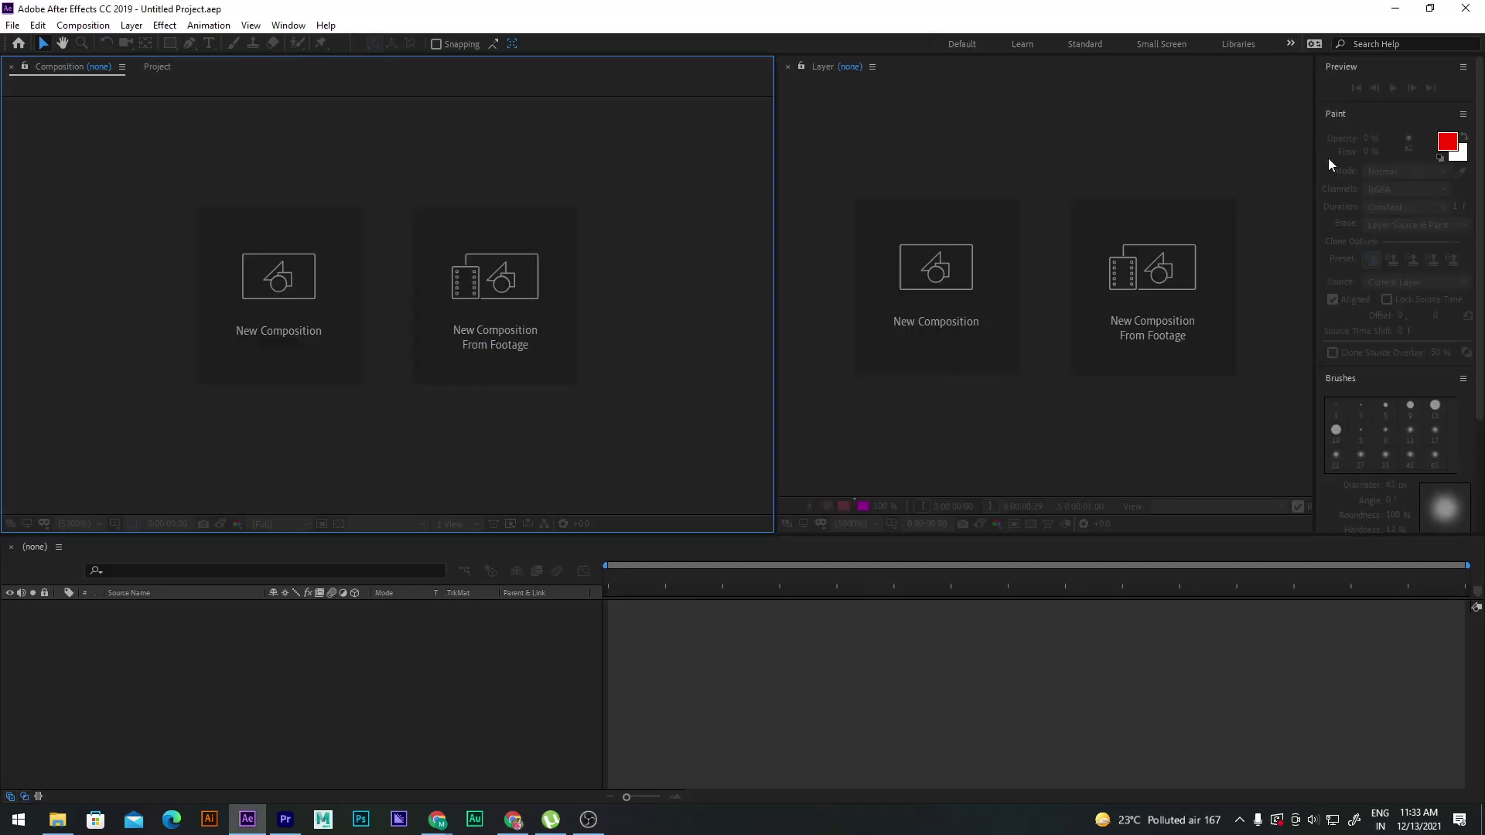
pyautogui.click(865, 135)
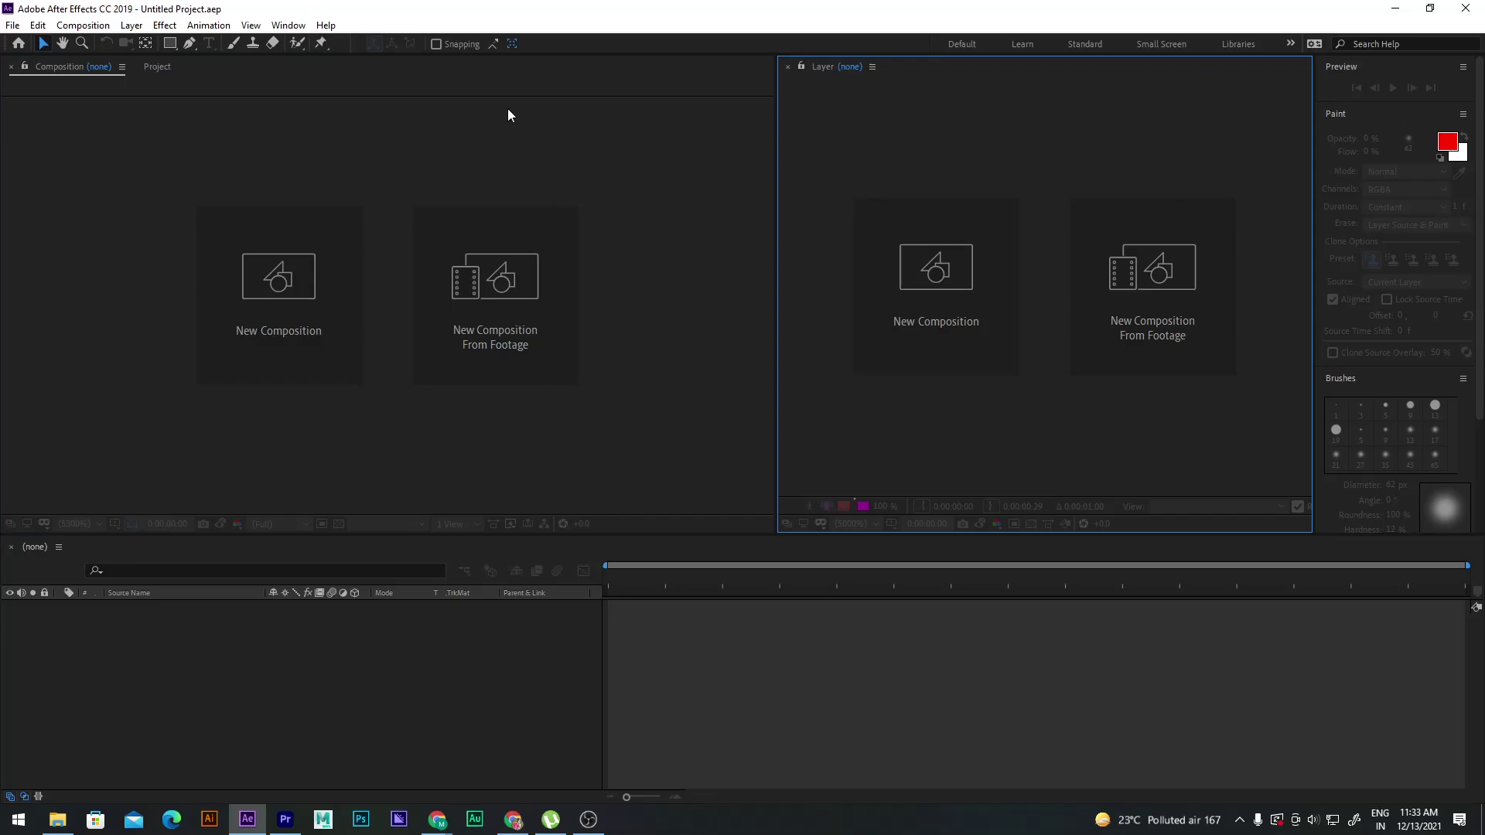
pyautogui.click(618, 168)
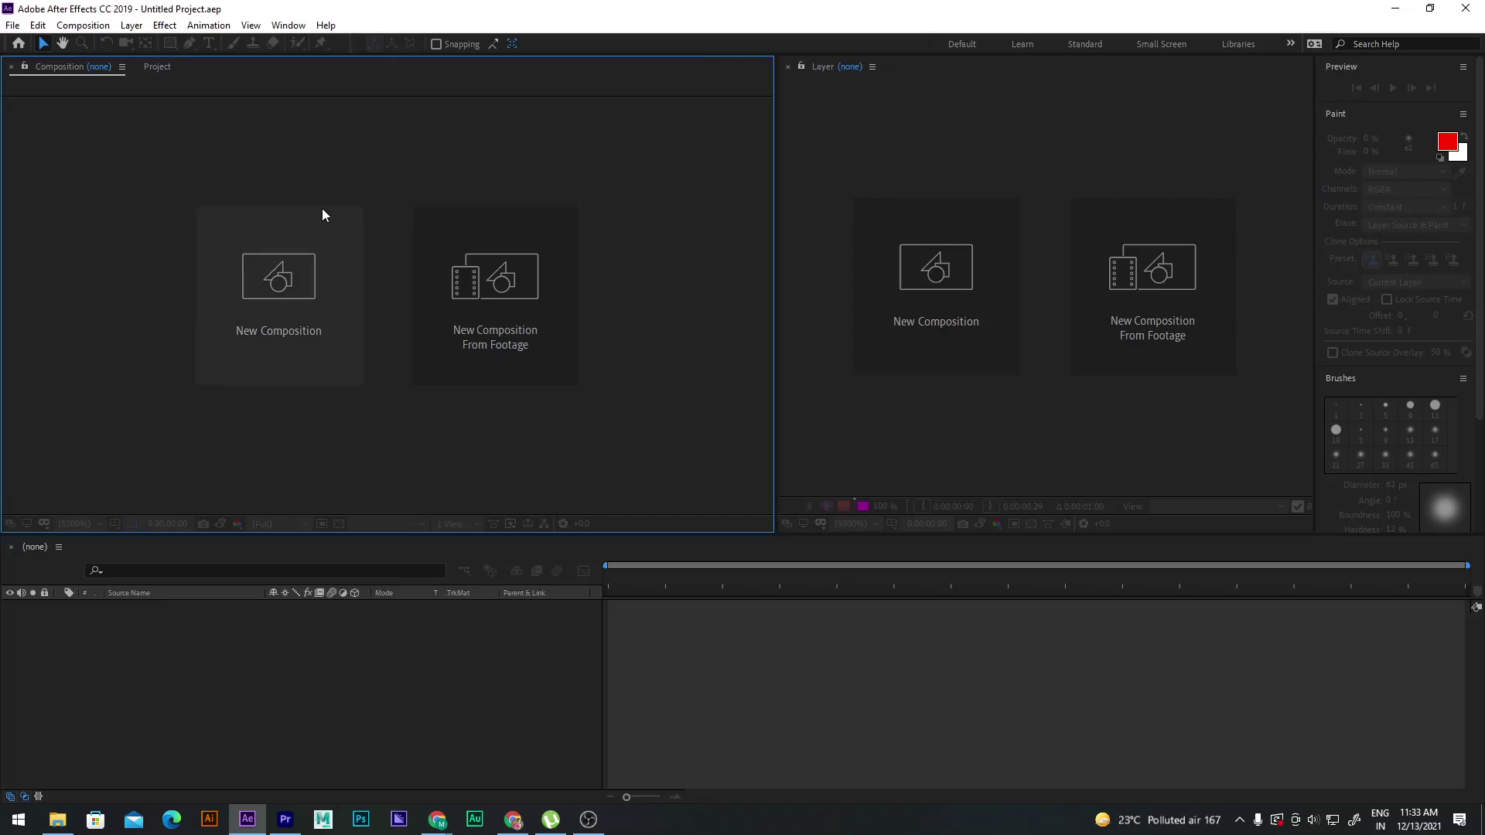
pyautogui.click(552, 656)
pyautogui.click(619, 147)
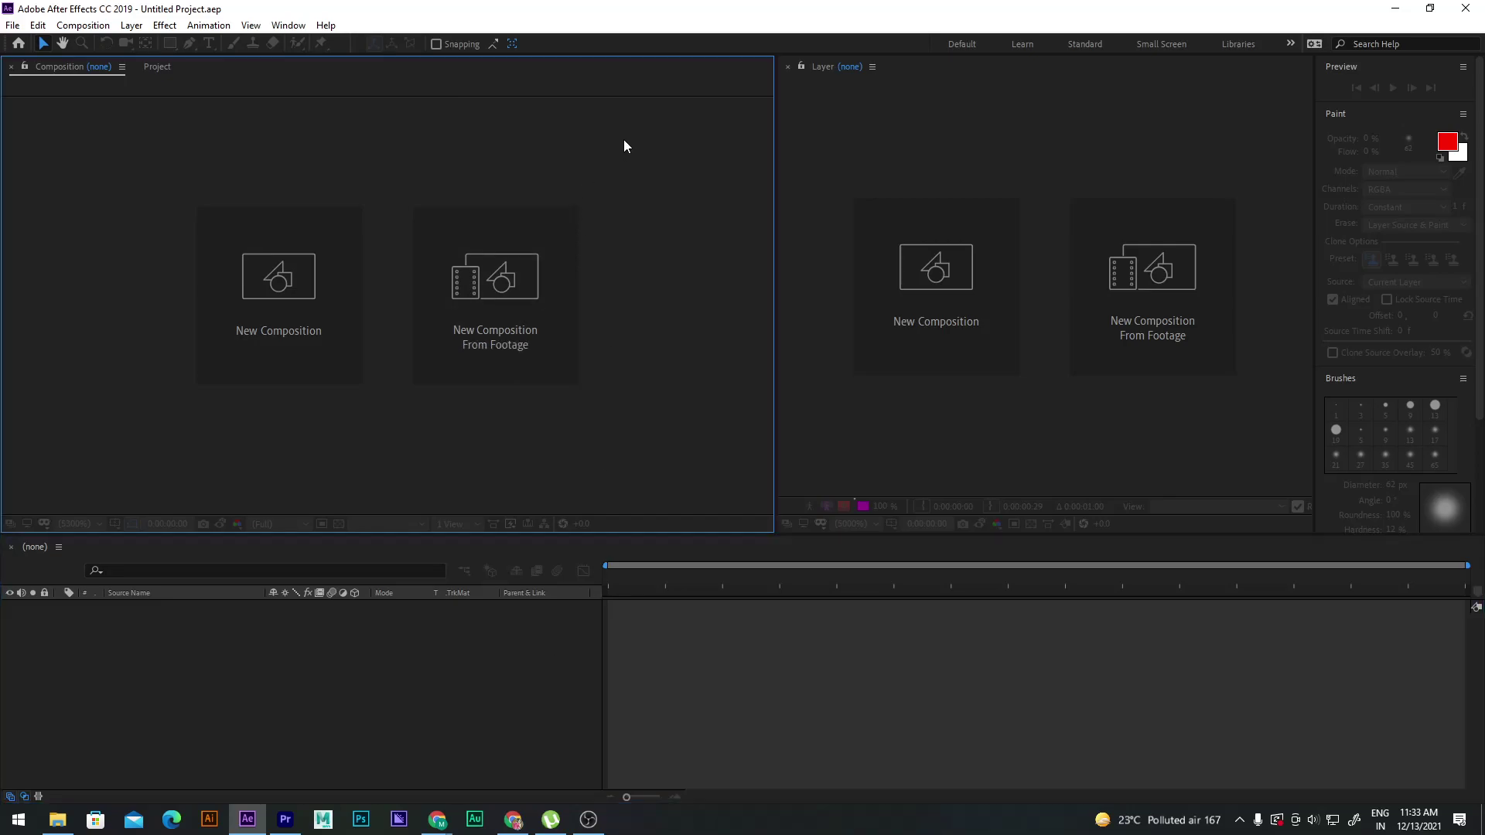
pyautogui.click(990, 124)
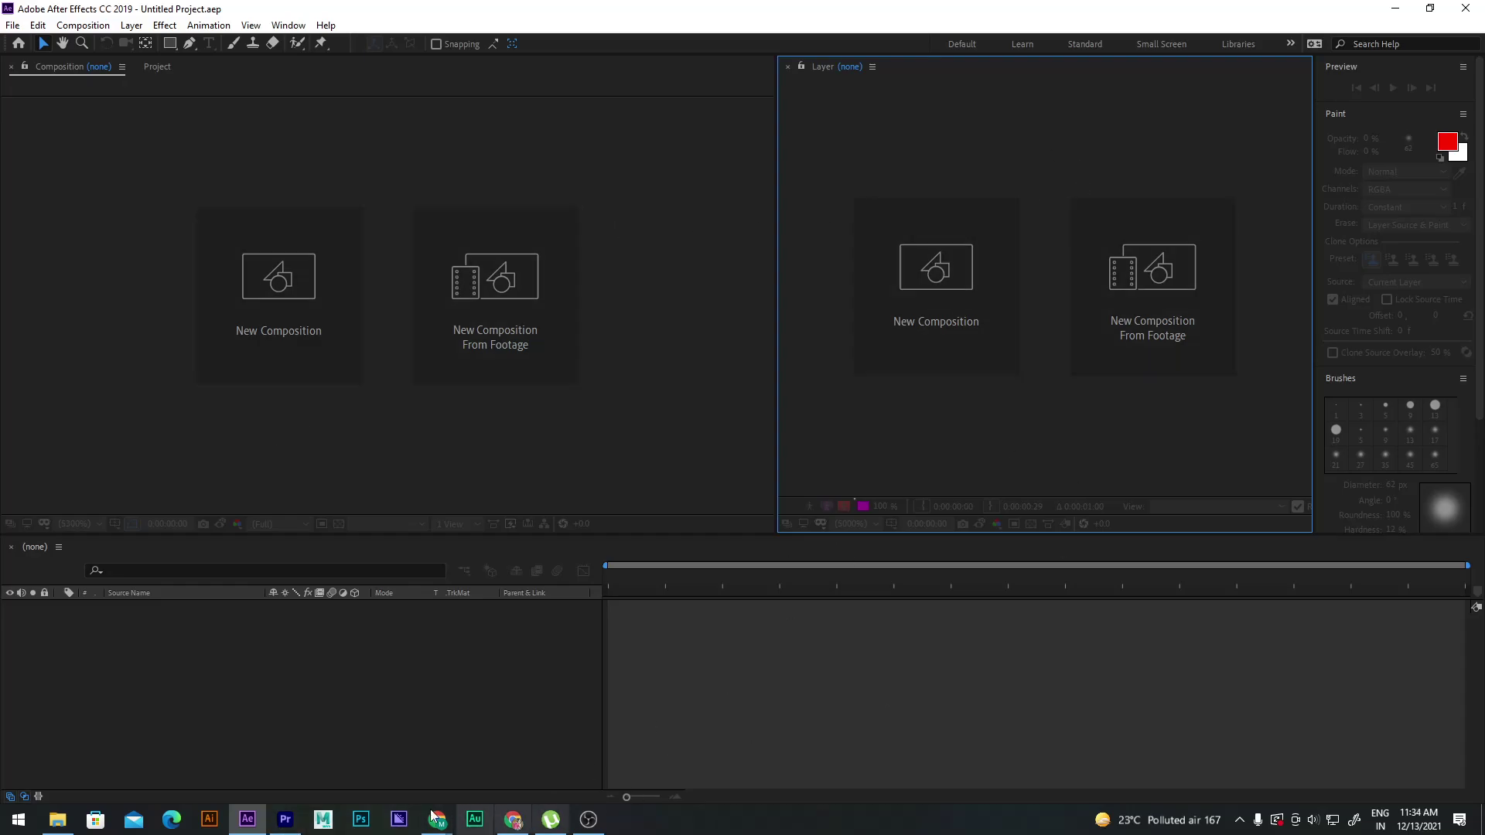
# Switch to Premiere Pro to view the empty Source monitor, and return to the Composition panel in After Effects for comparison
pyautogui.click(285, 819)
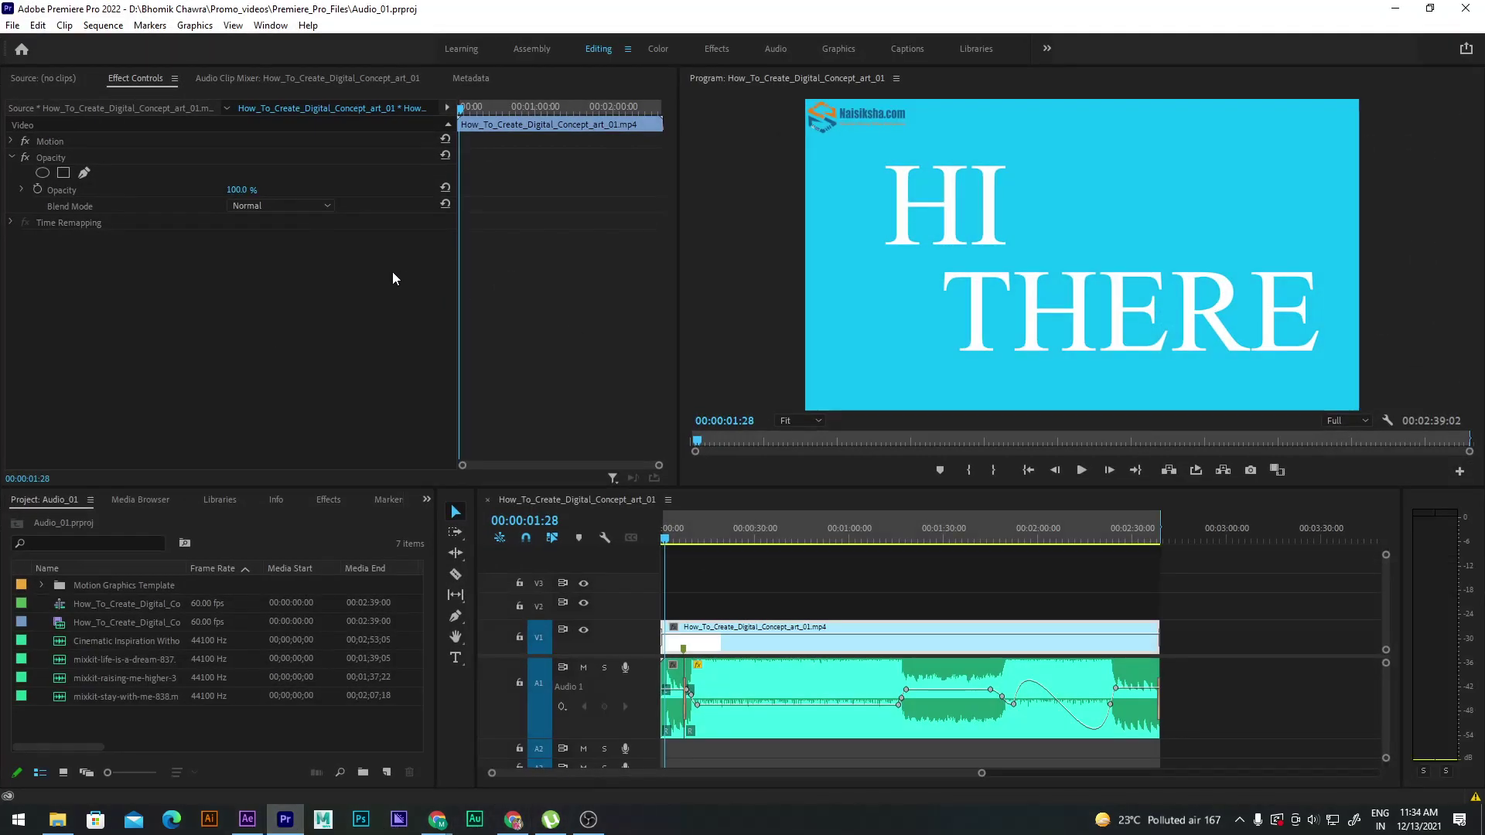
pyautogui.click(59, 80)
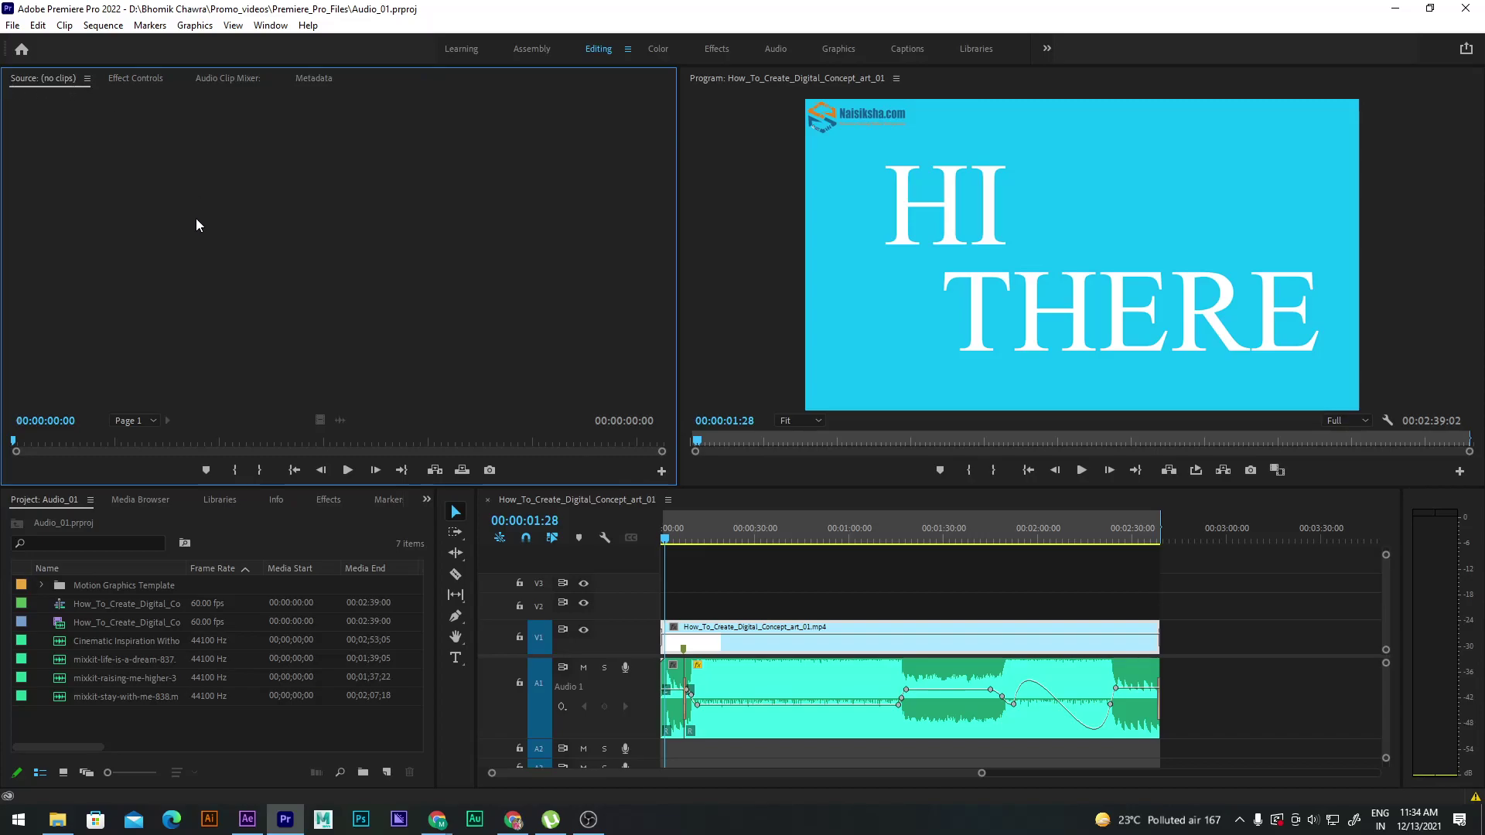
pyautogui.hotkey('alt', 'Tab')
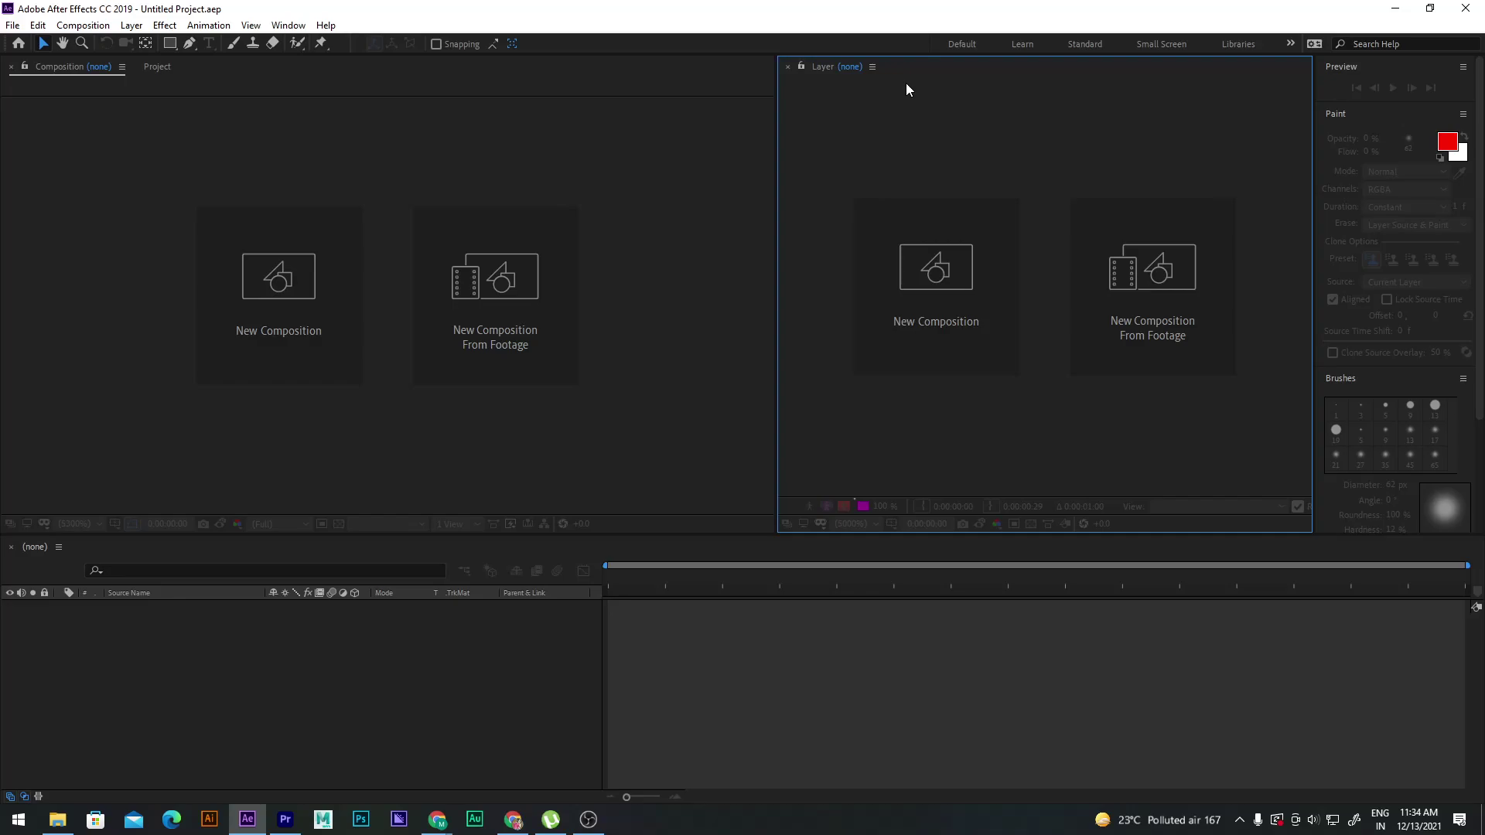
pyautogui.click(172, 123)
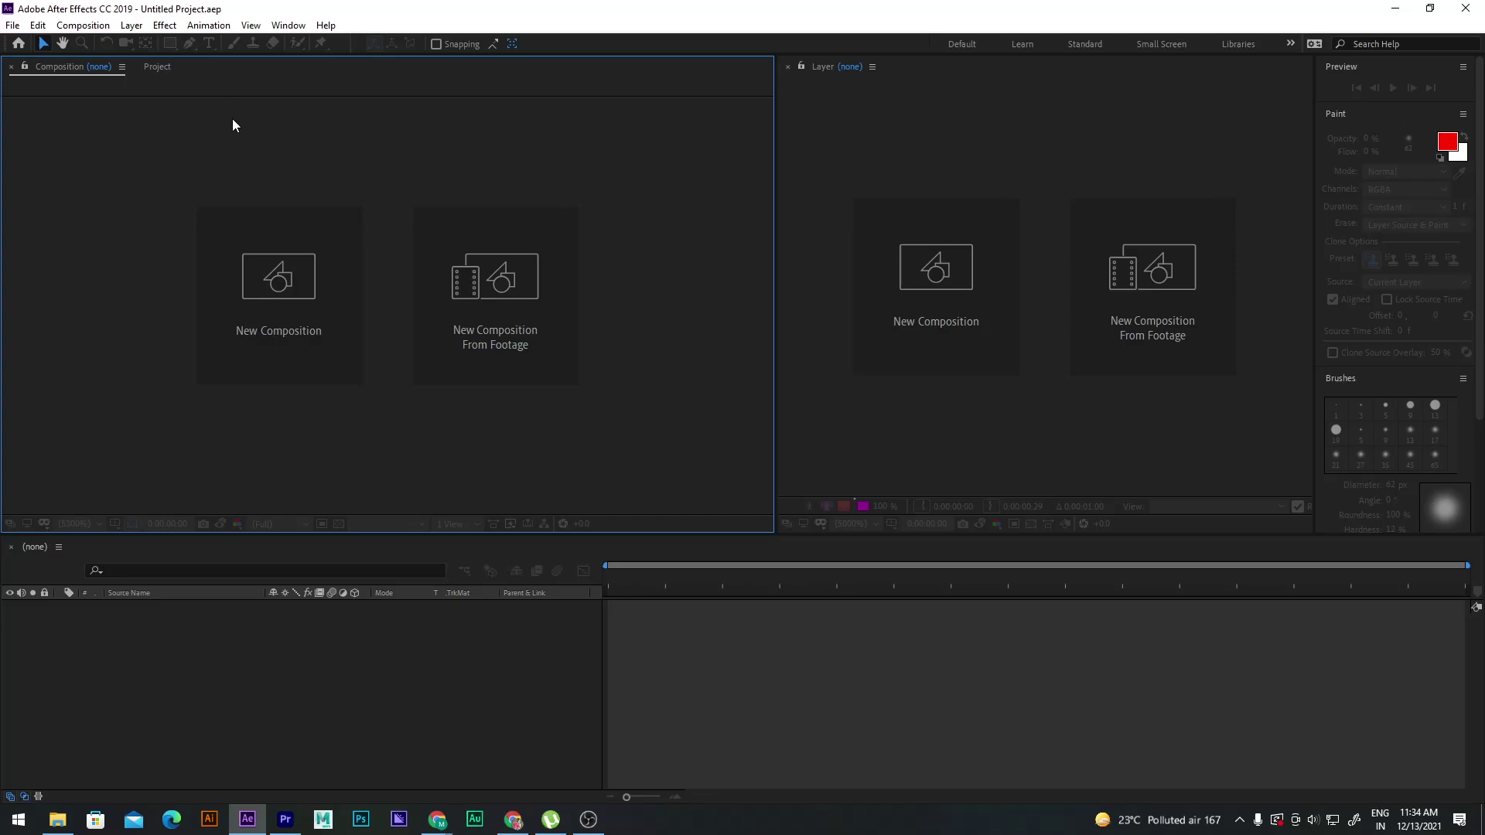
# Expand and collapse the Preview, Paint and Brushes panels of the Paint workspace, leaving all three collapsed
pyautogui.click(1367, 115)
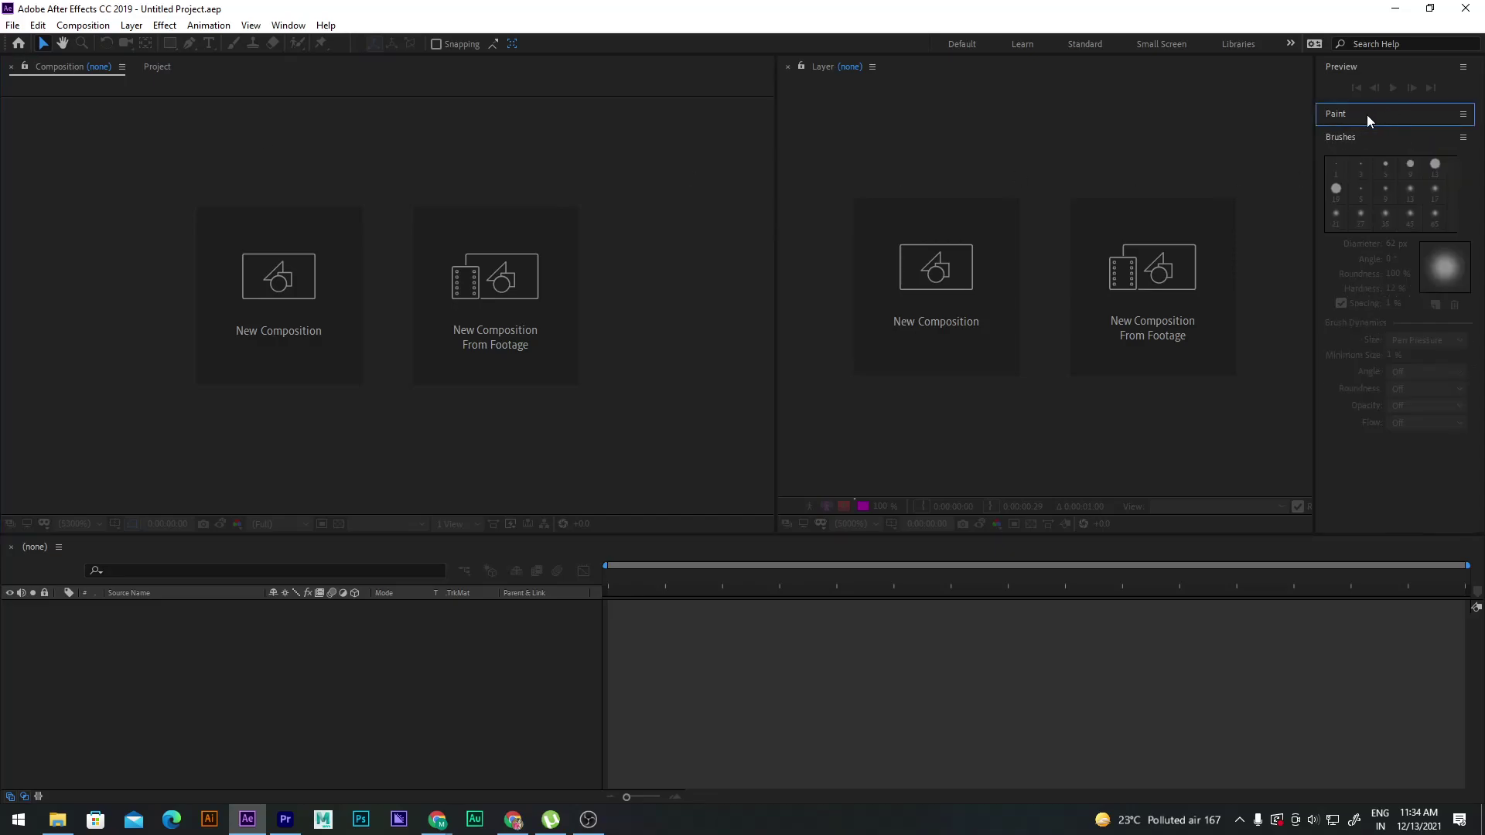
pyautogui.click(1367, 139)
pyautogui.click(1365, 67)
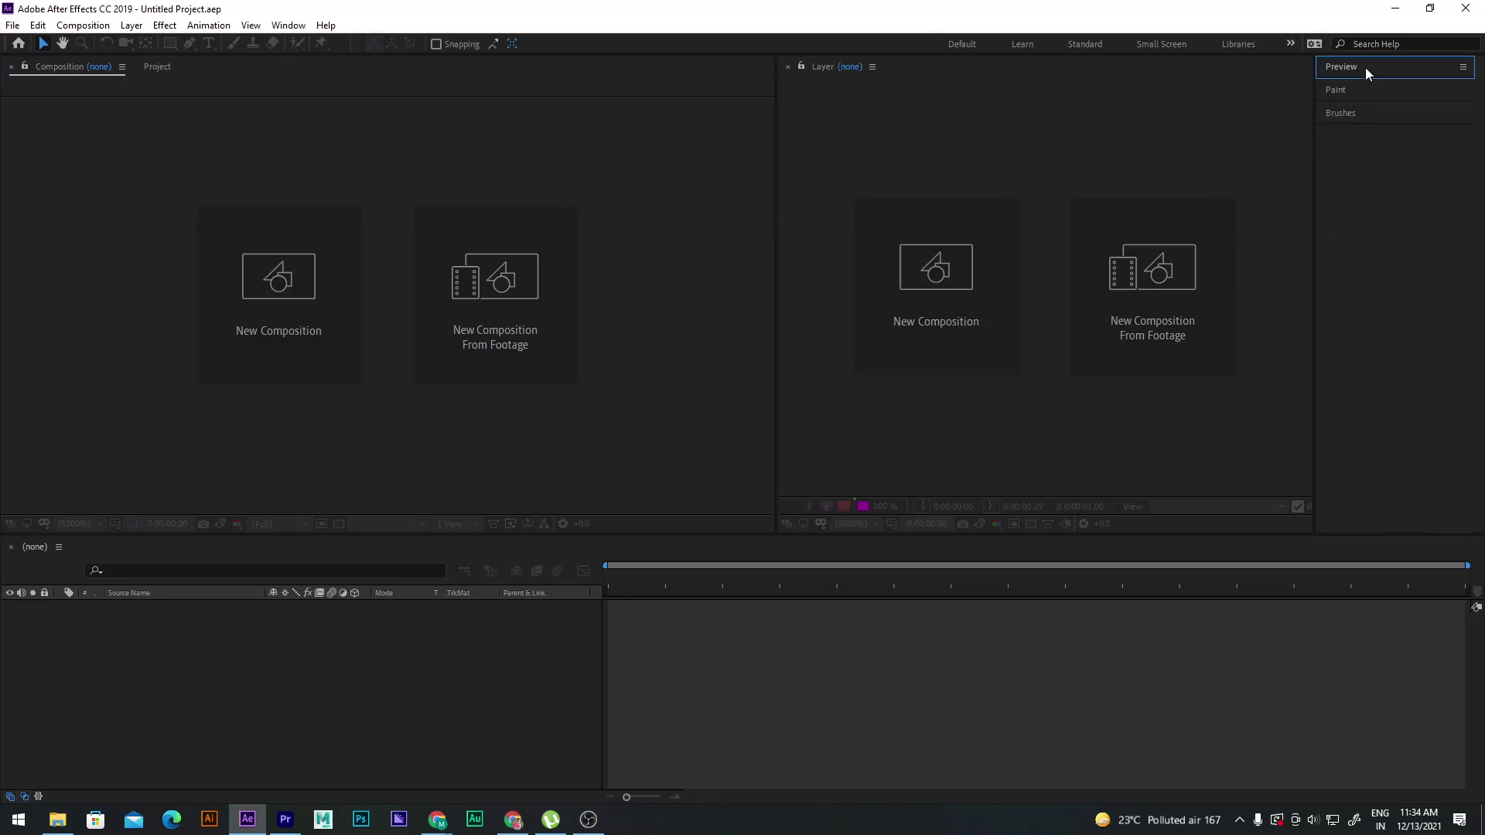
pyautogui.click(1353, 91)
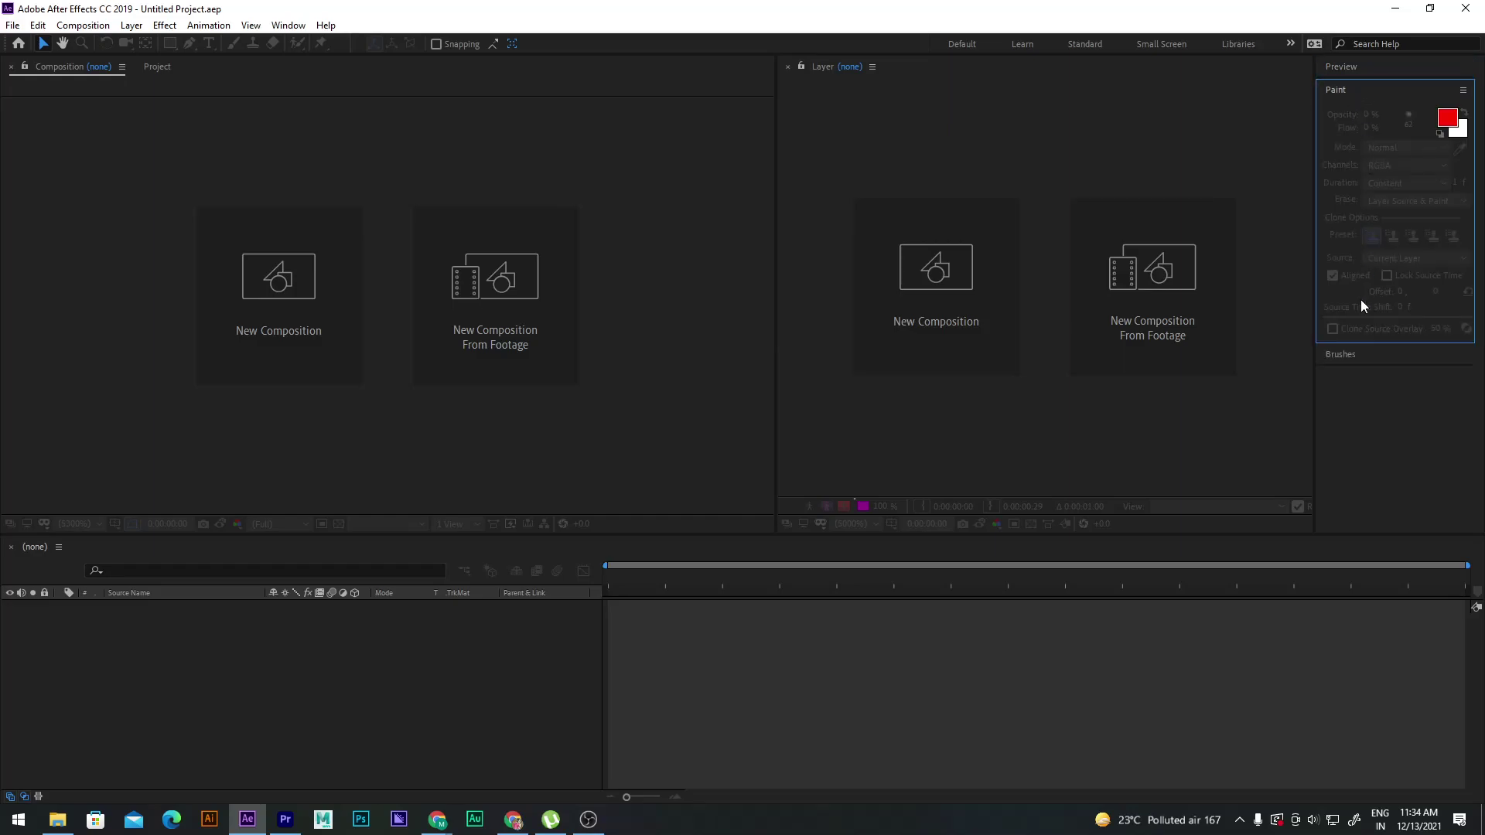
pyautogui.click(1339, 356)
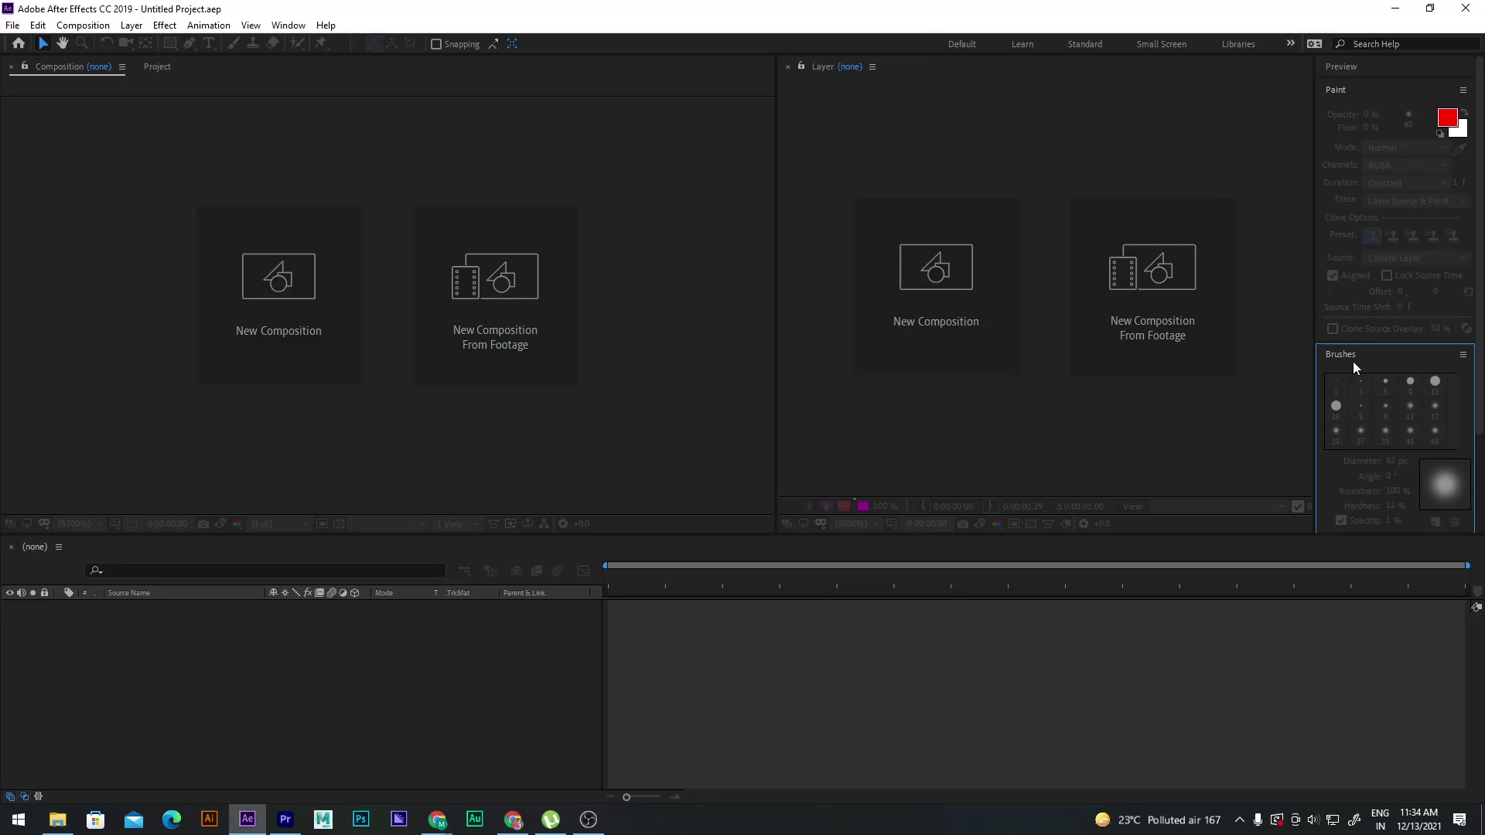
pyautogui.click(1342, 90)
pyautogui.click(1351, 113)
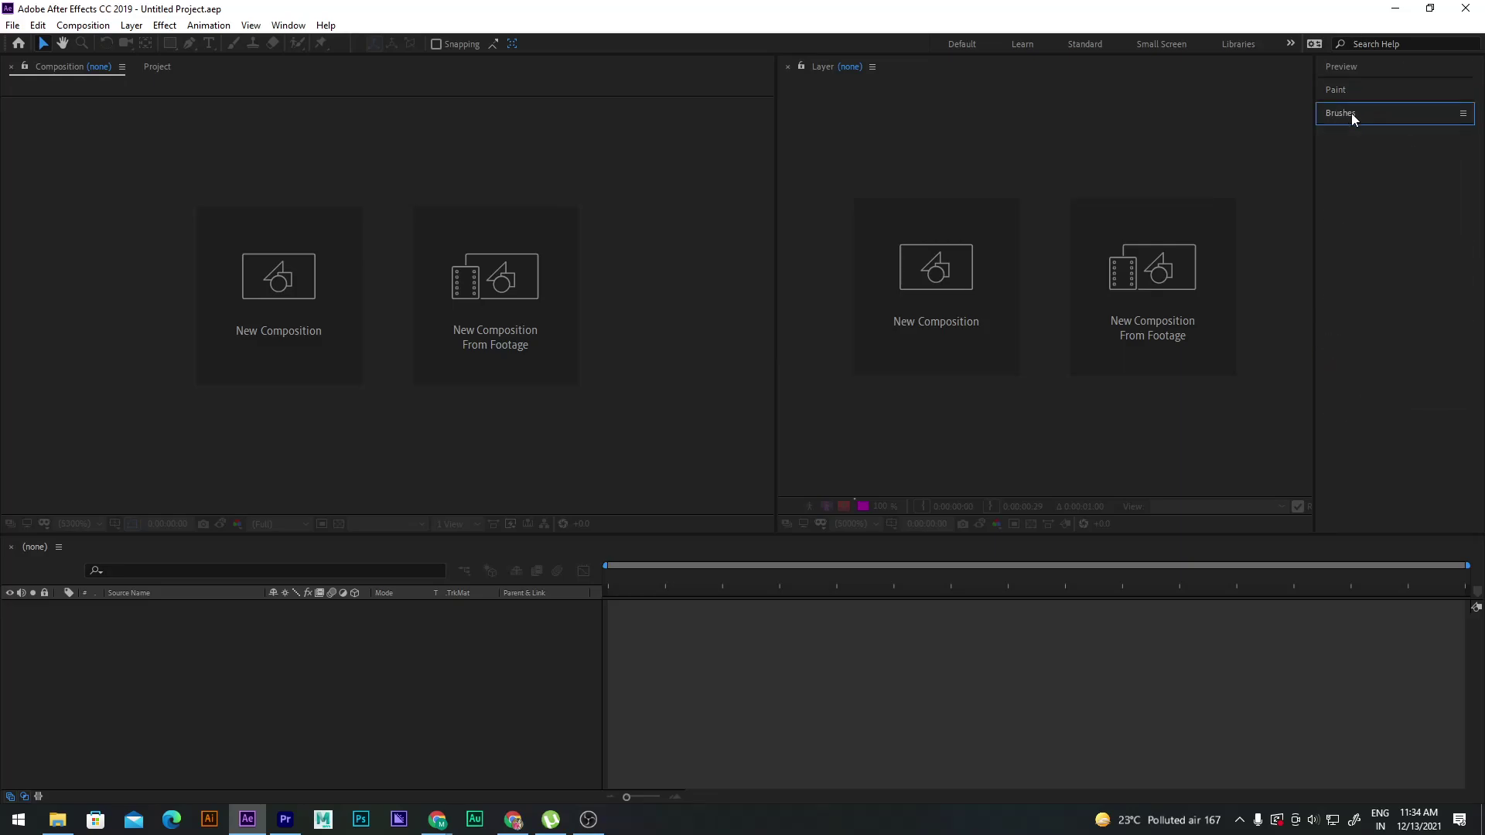
pyautogui.click(1351, 113)
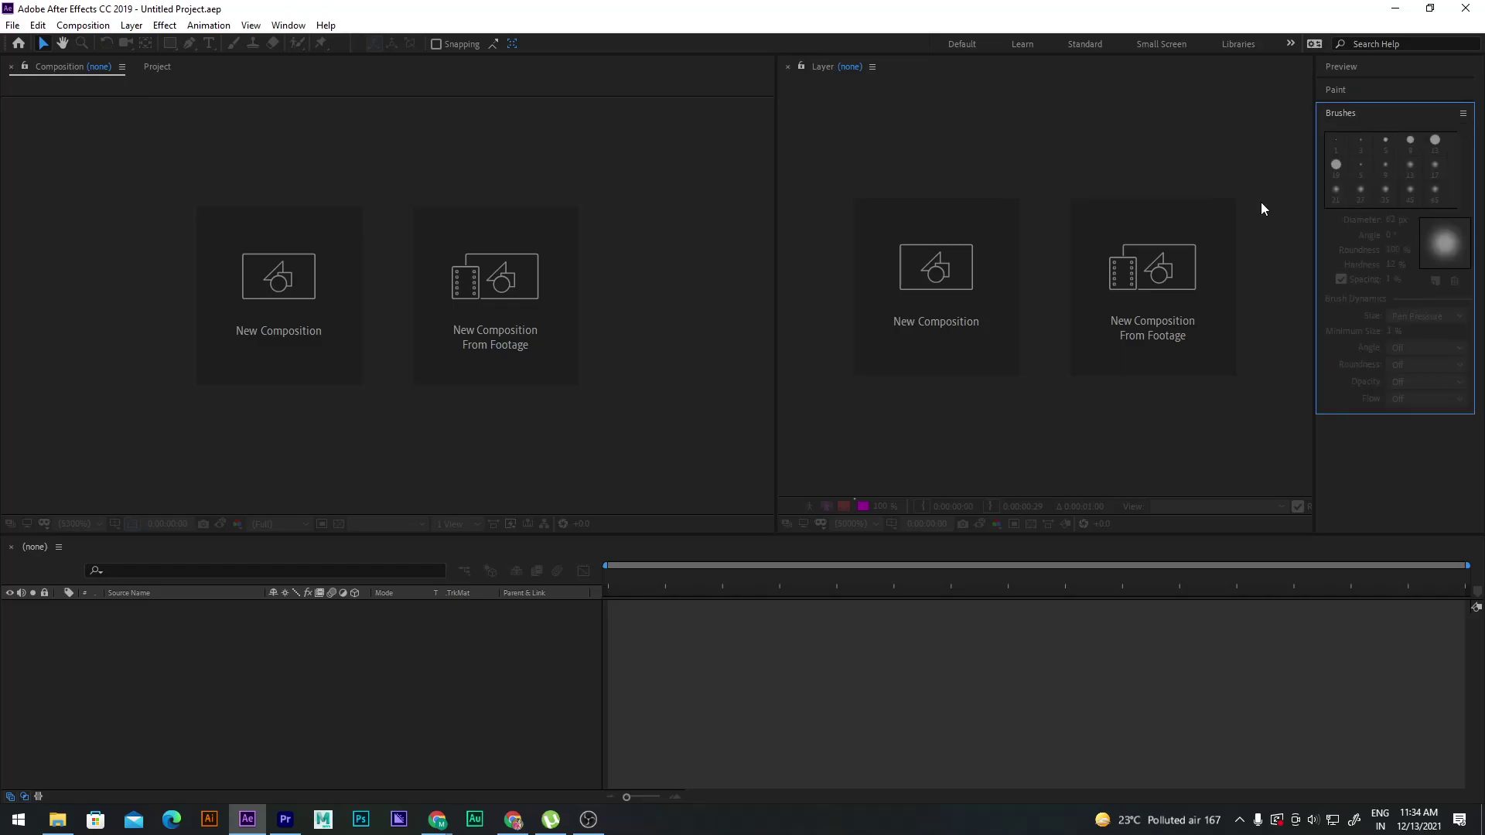
pyautogui.click(1351, 111)
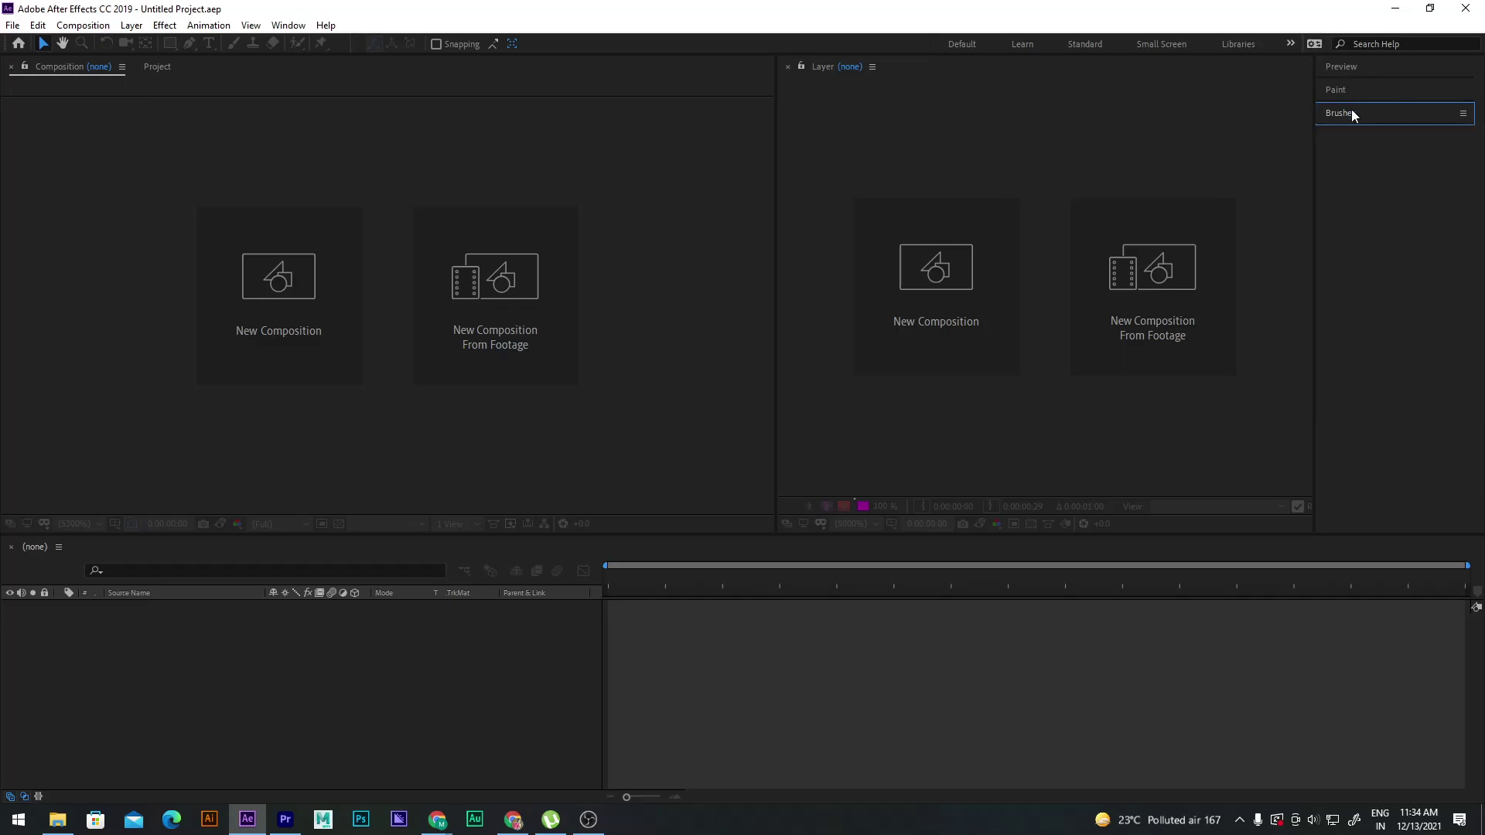
# Open the Text workspace
pyautogui.click(1290, 43)
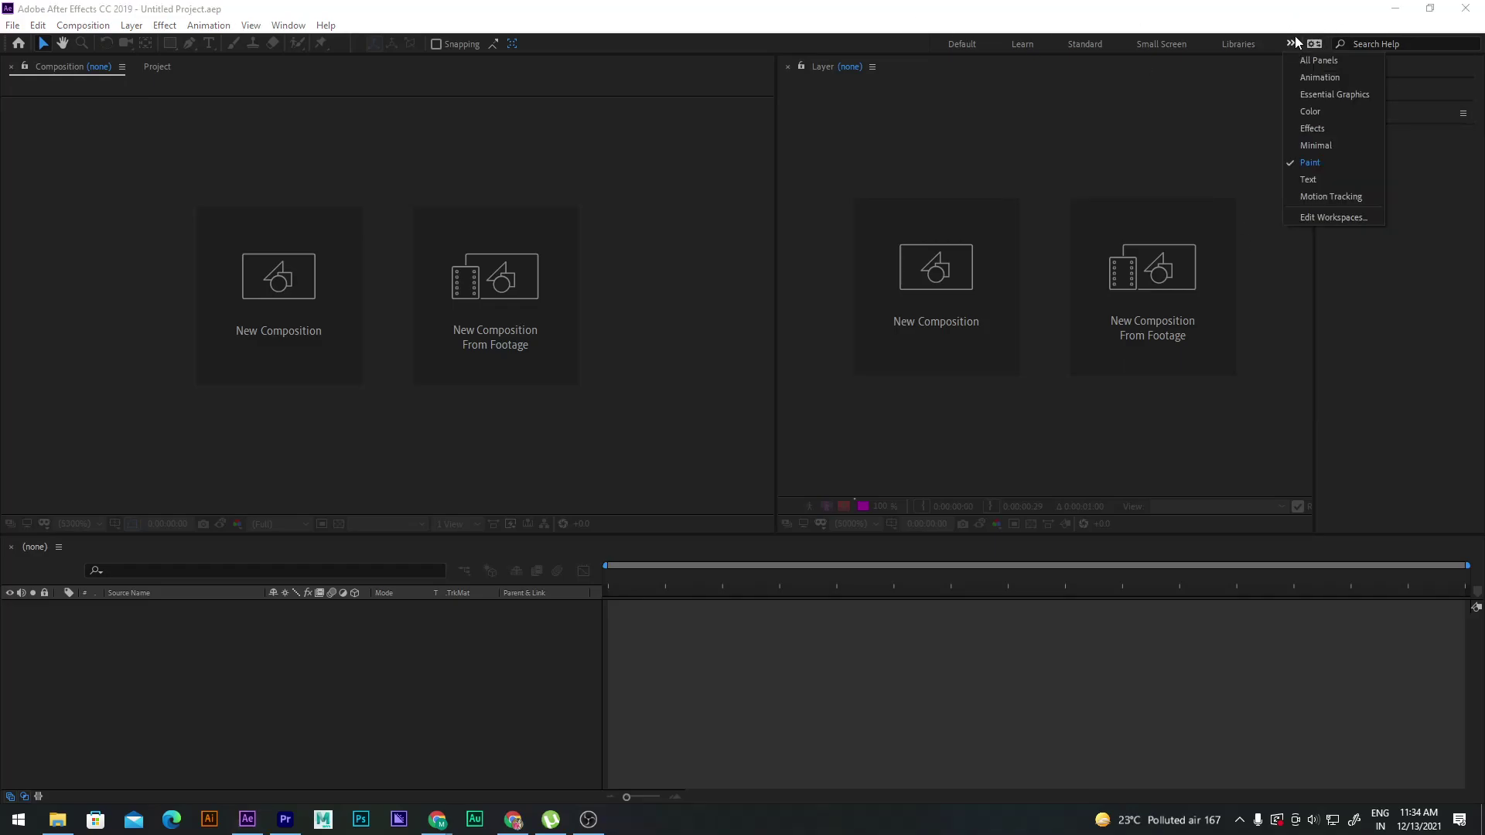
pyautogui.click(1341, 181)
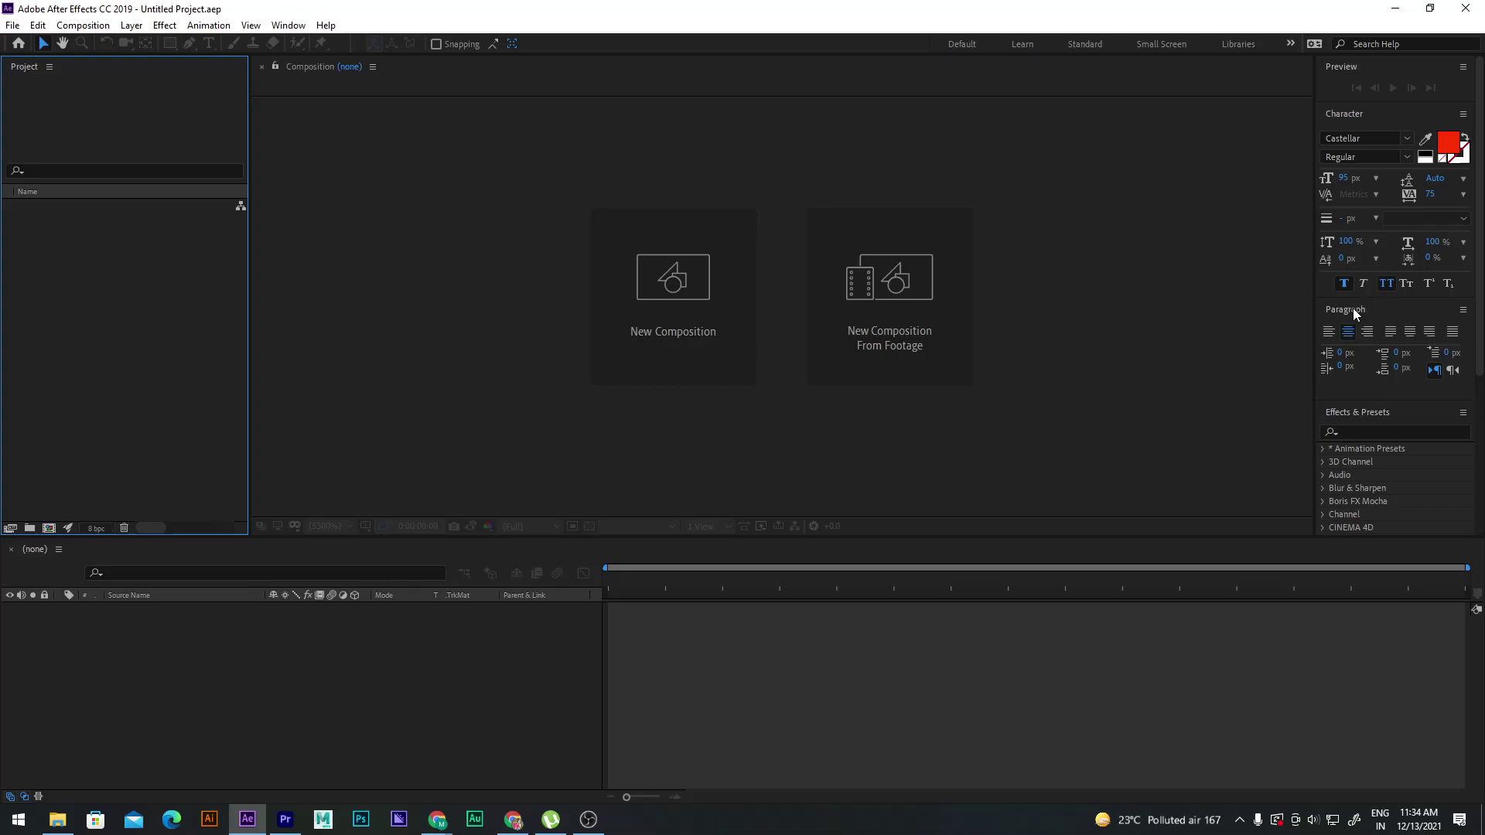
# Open the Motion Tracking workspace and look at its Info, Preview, Tracker, Composition, Project and Timeline panels
pyautogui.click(1289, 43)
pyautogui.click(1339, 201)
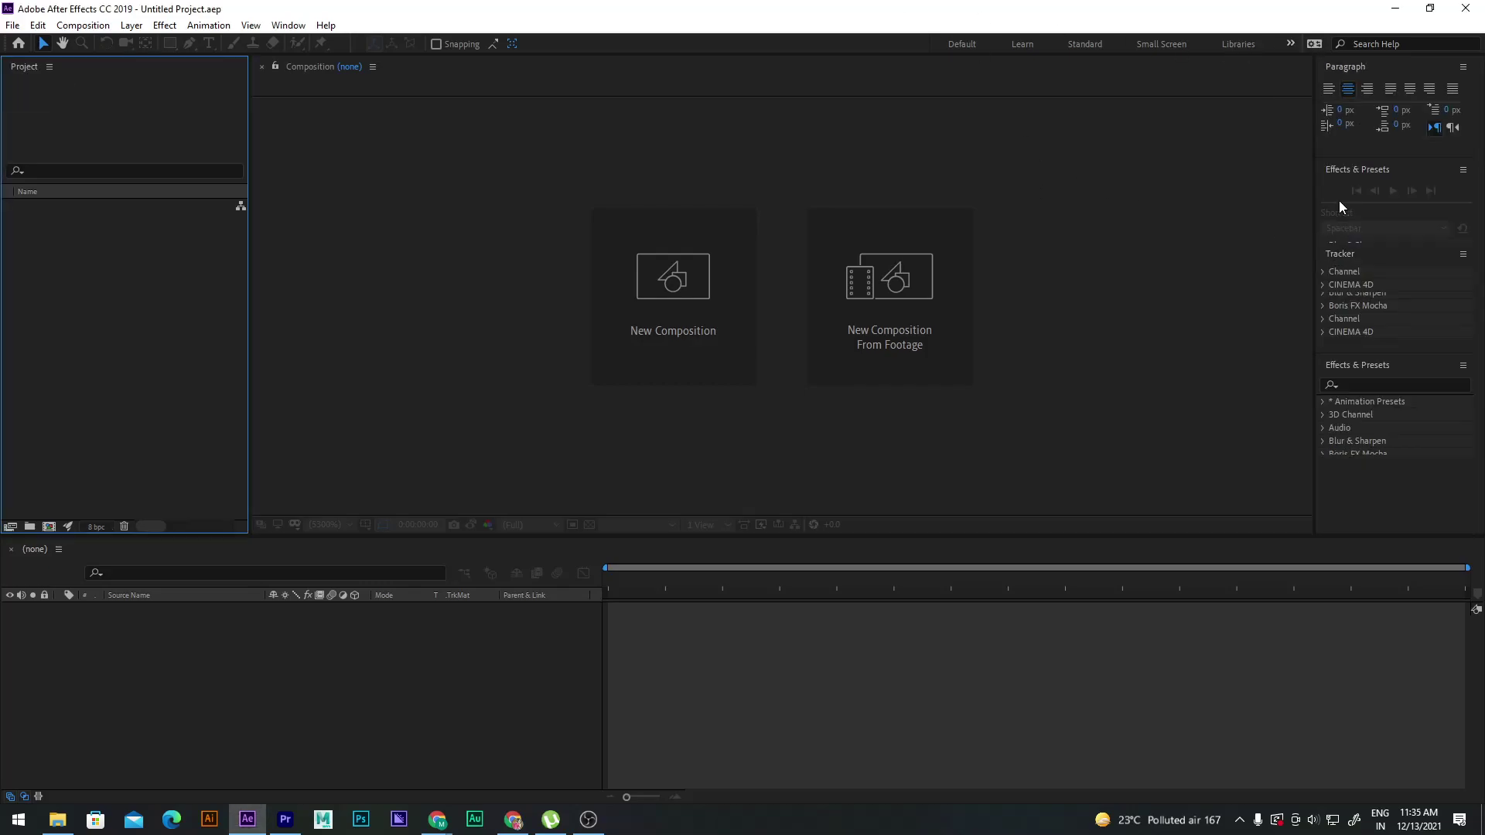
pyautogui.click(1355, 182)
pyautogui.click(1354, 194)
pyautogui.click(1343, 67)
pyautogui.click(1342, 88)
pyautogui.click(1350, 175)
pyautogui.click(567, 167)
pyautogui.click(110, 307)
pyautogui.click(487, 671)
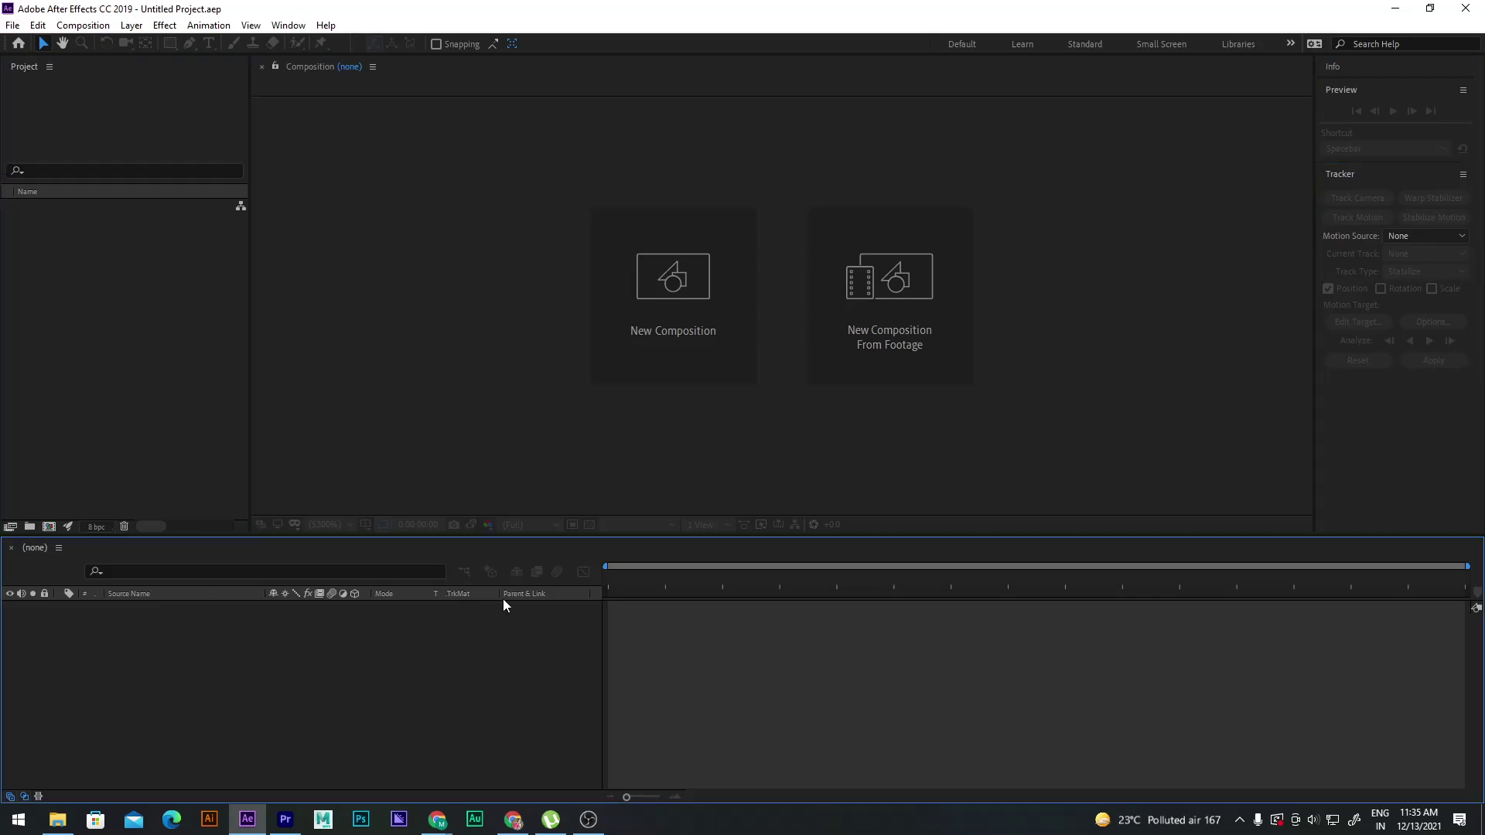
# Open the Standard workspace
pyautogui.click(1290, 44)
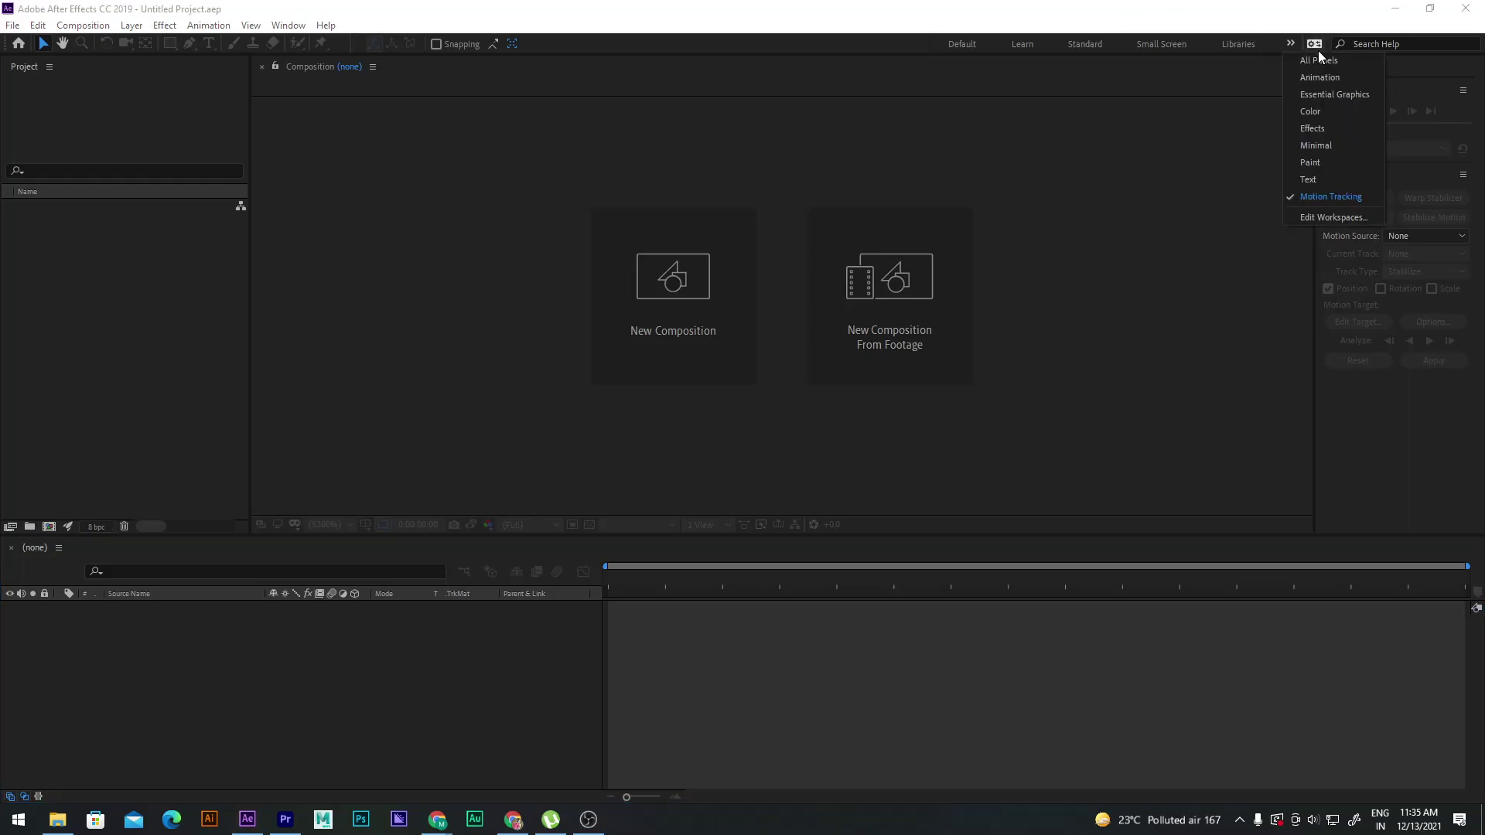
pyautogui.click(1090, 48)
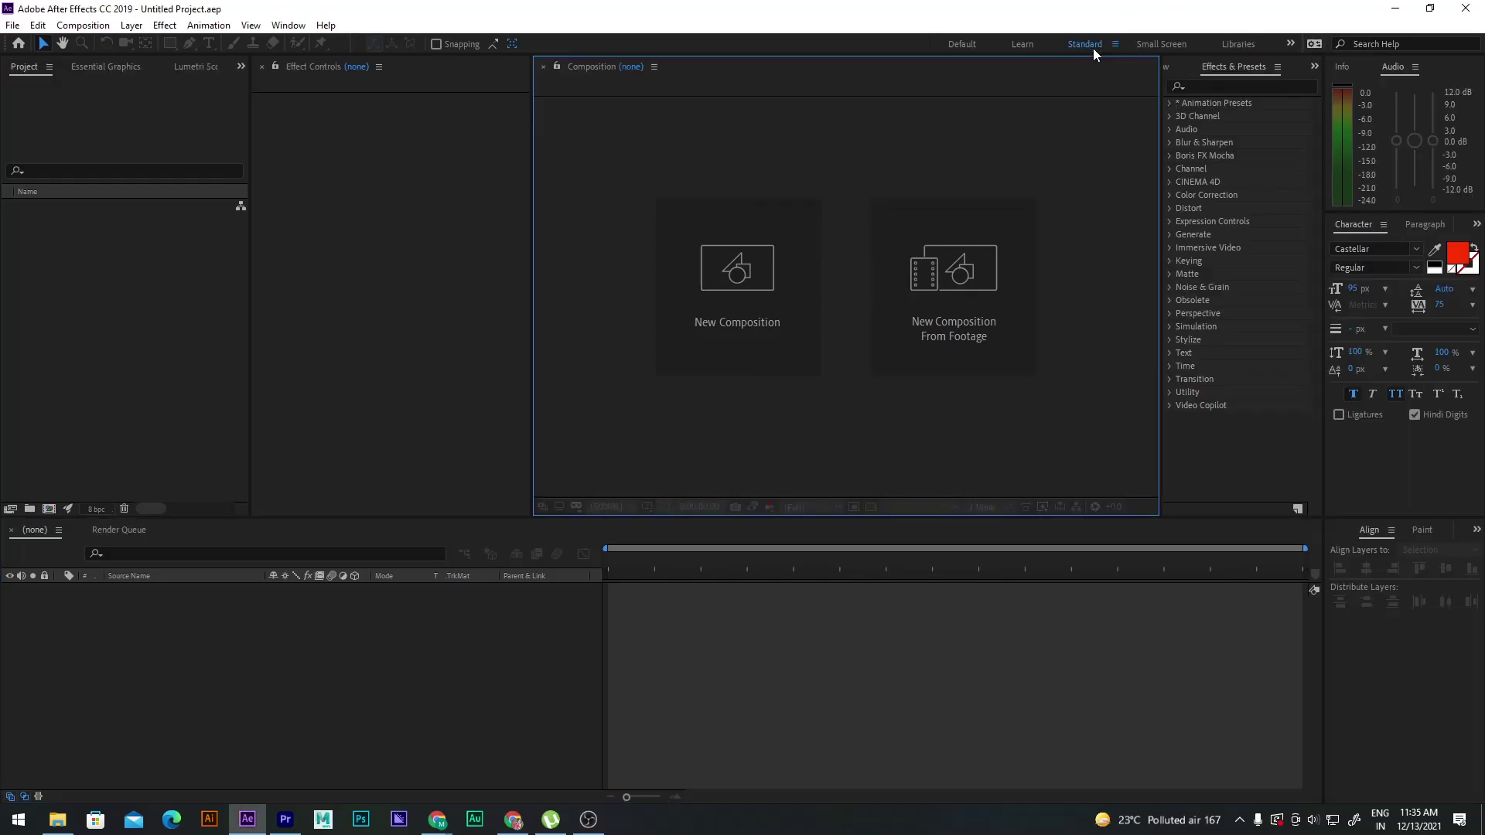
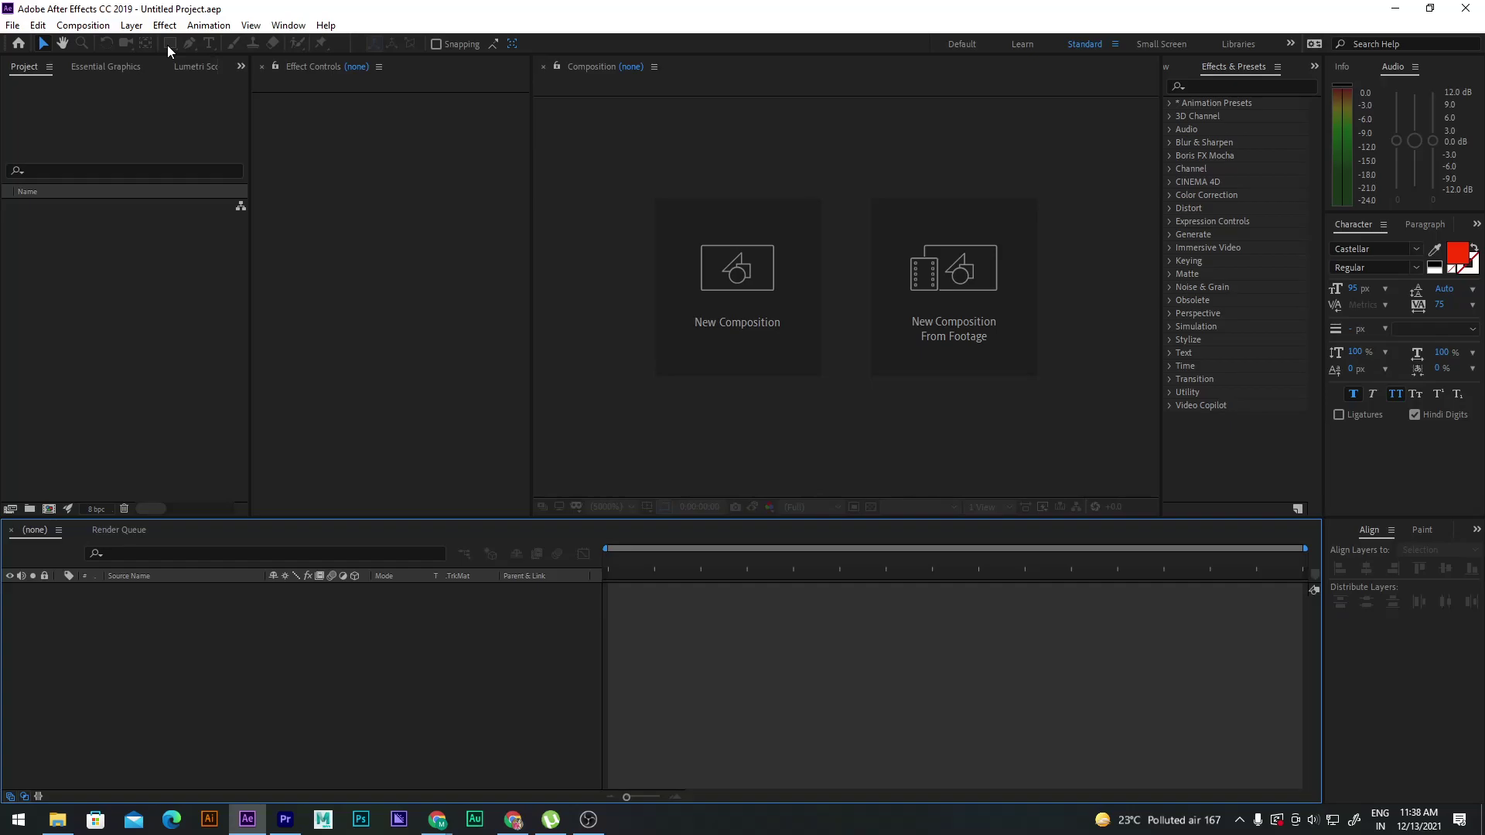
# Switch to Premiere Pro, play the sequence briefly in the Program monitor, and return to After Effects
pyautogui.hotkey('alt', 'Tab')
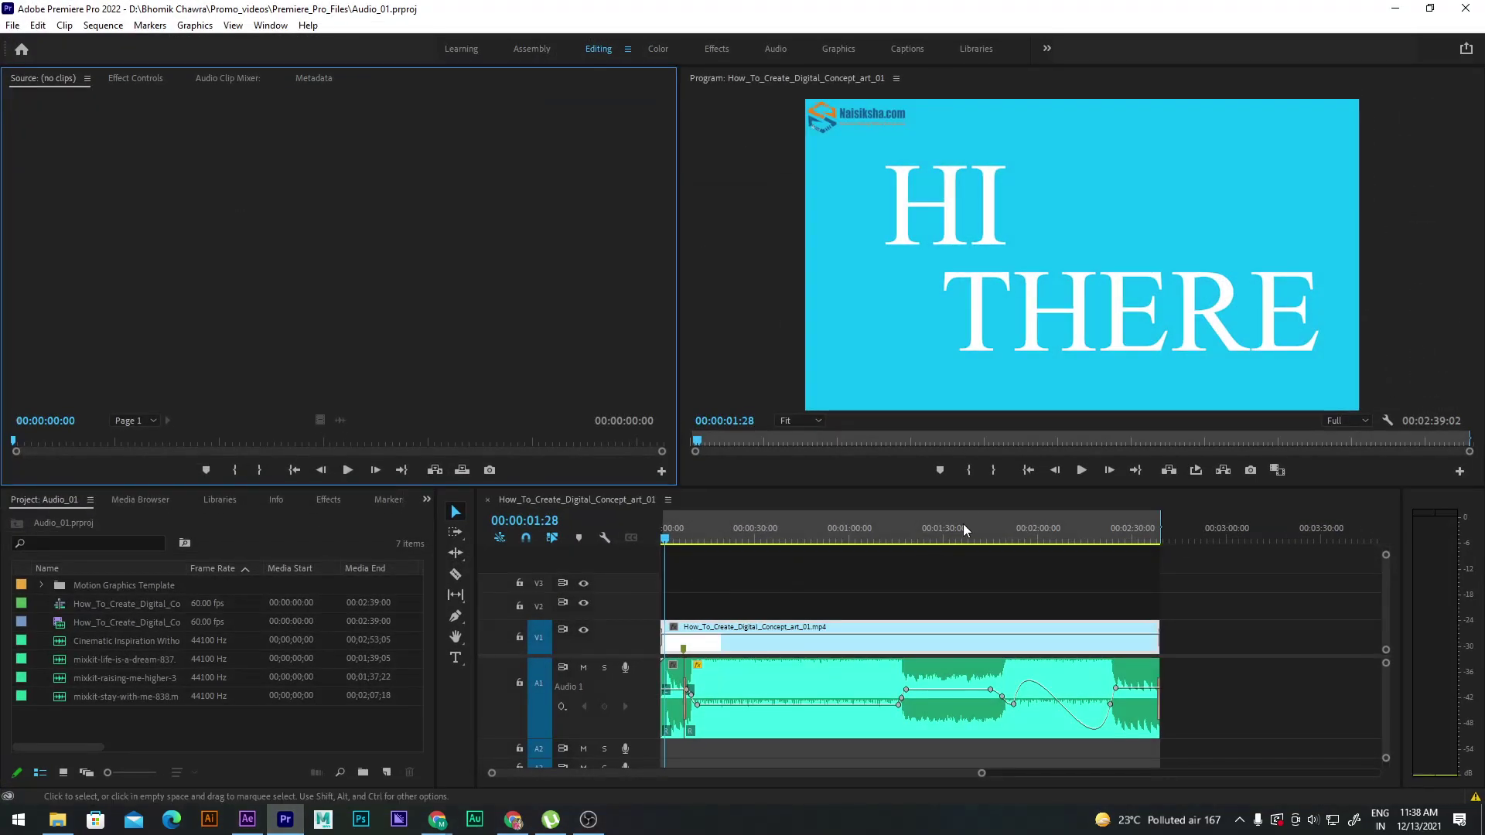
pyautogui.click(750, 272)
pyautogui.press('space')
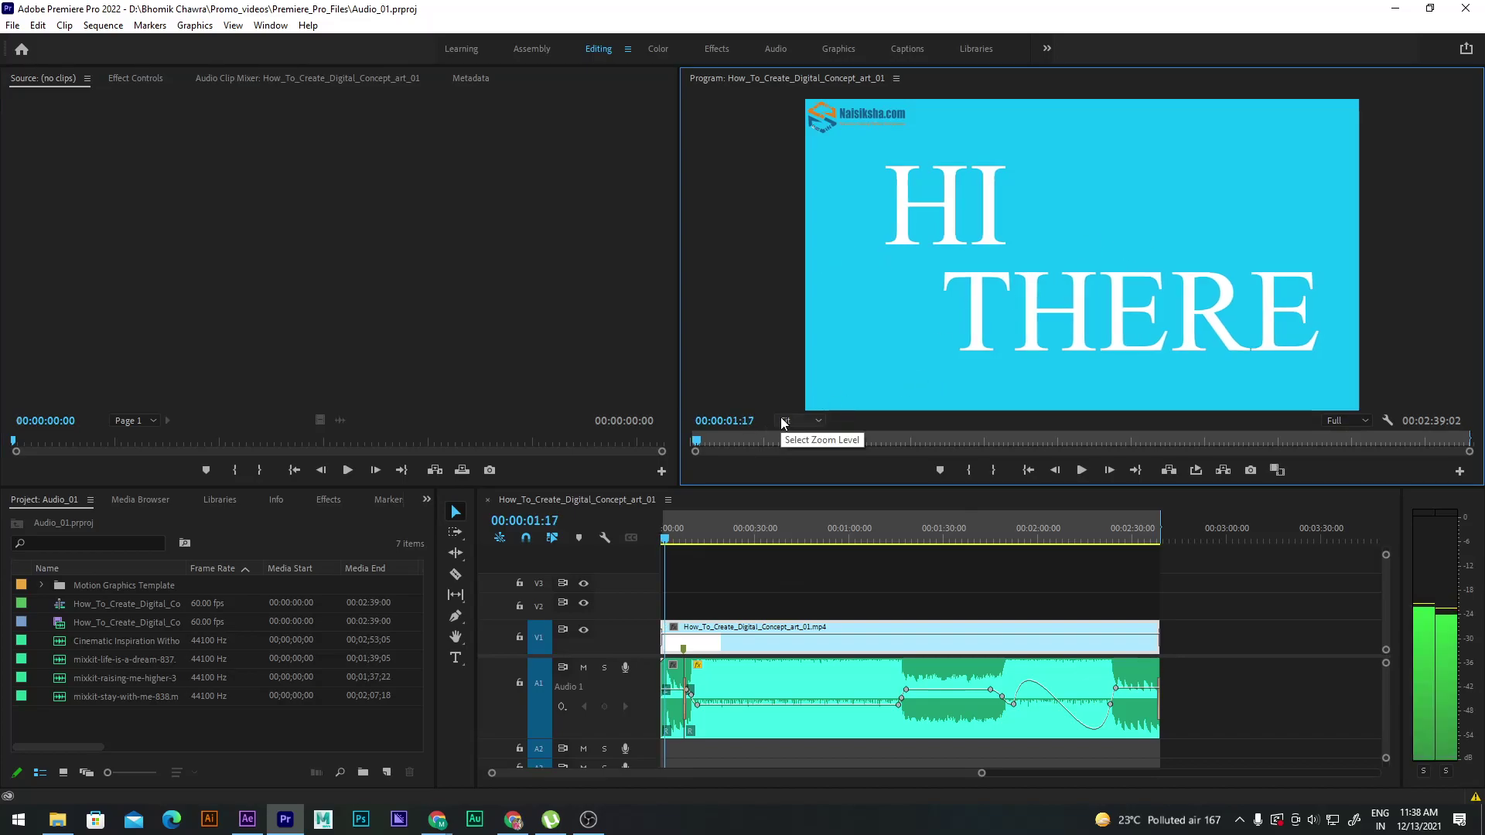
pyautogui.hotkey('alt', 'Tab')
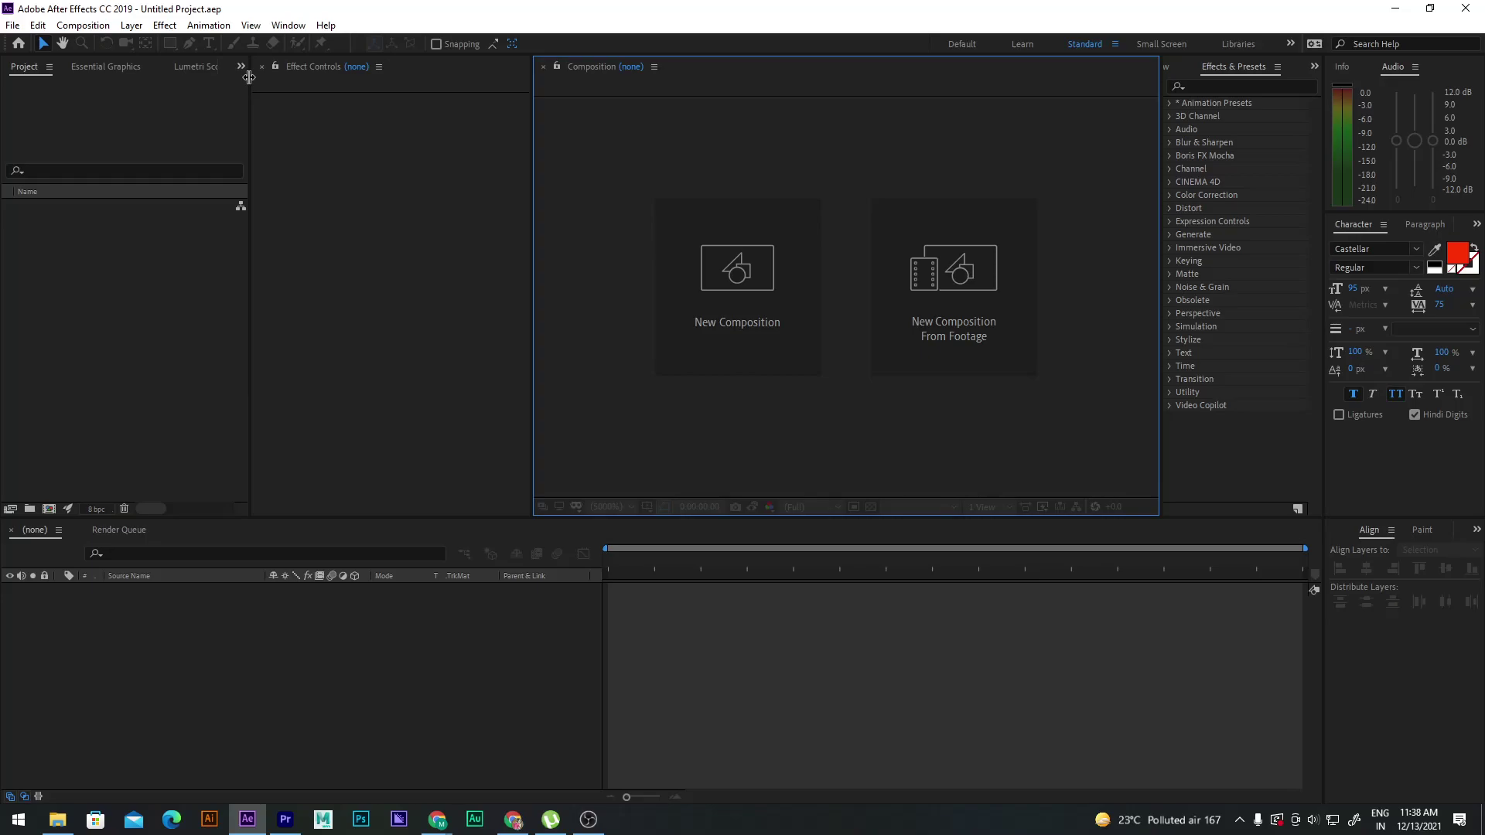
# In Premiere Pro, view the Program monitor at 25% and 100% zoom, and return to After Effects
pyautogui.click(286, 820)
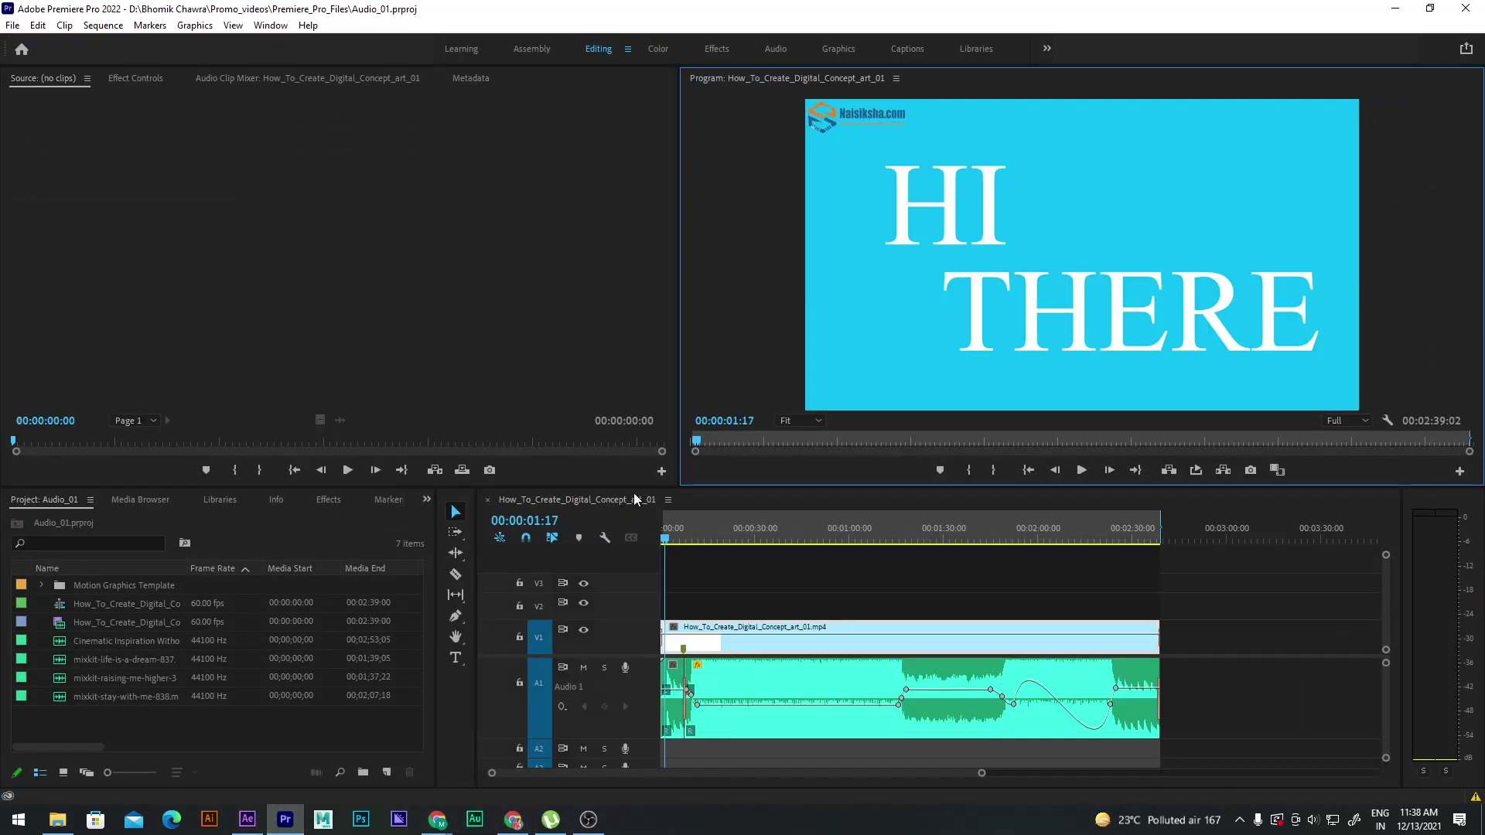
pyautogui.click(800, 422)
pyautogui.click(804, 476)
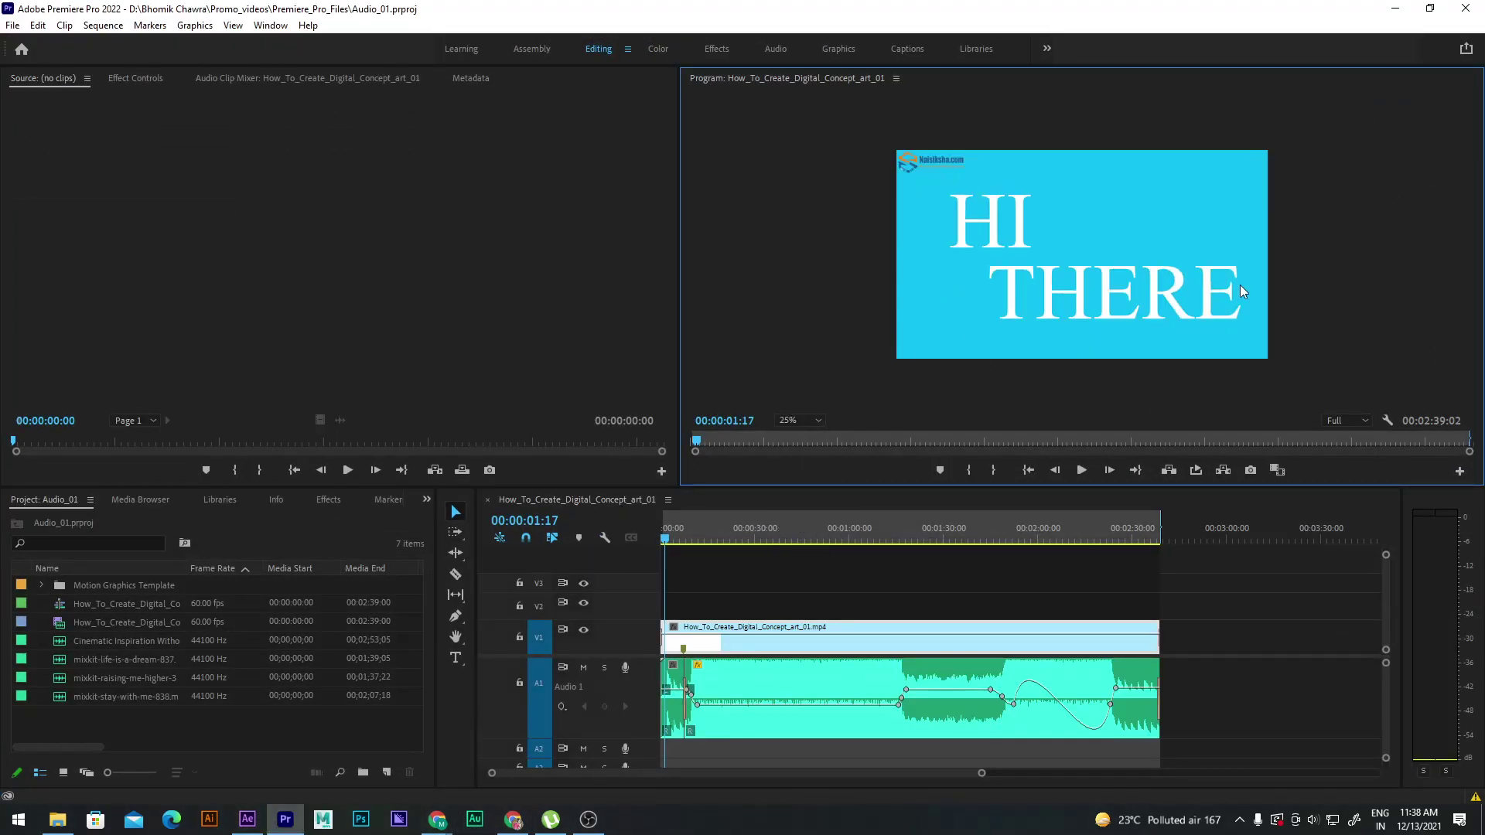
pyautogui.click(809, 417)
pyautogui.click(809, 524)
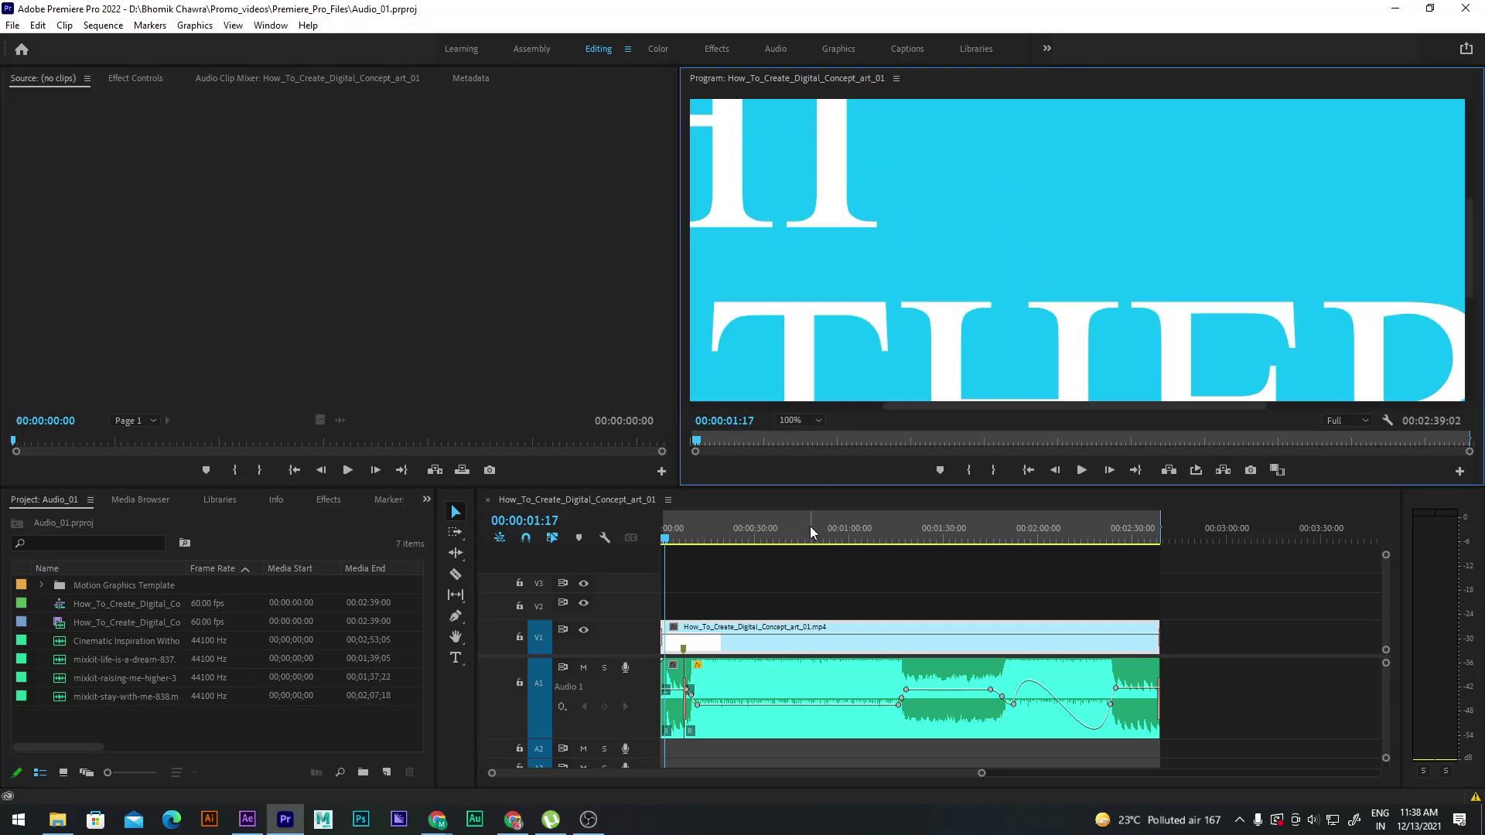
pyautogui.moveTo(996, 403); pyautogui.dragTo(830, 391)
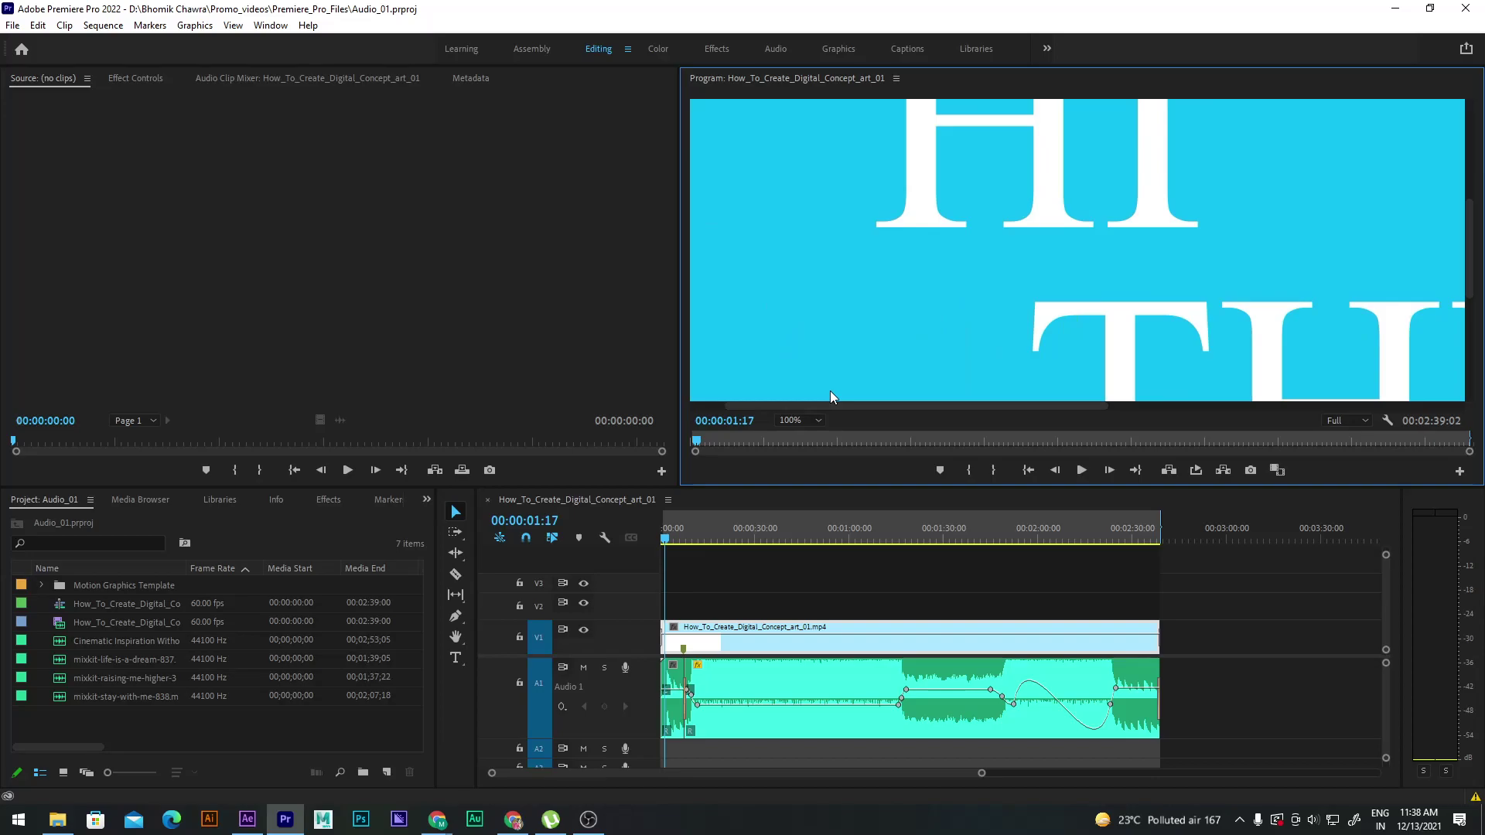
pyautogui.click(1394, 7)
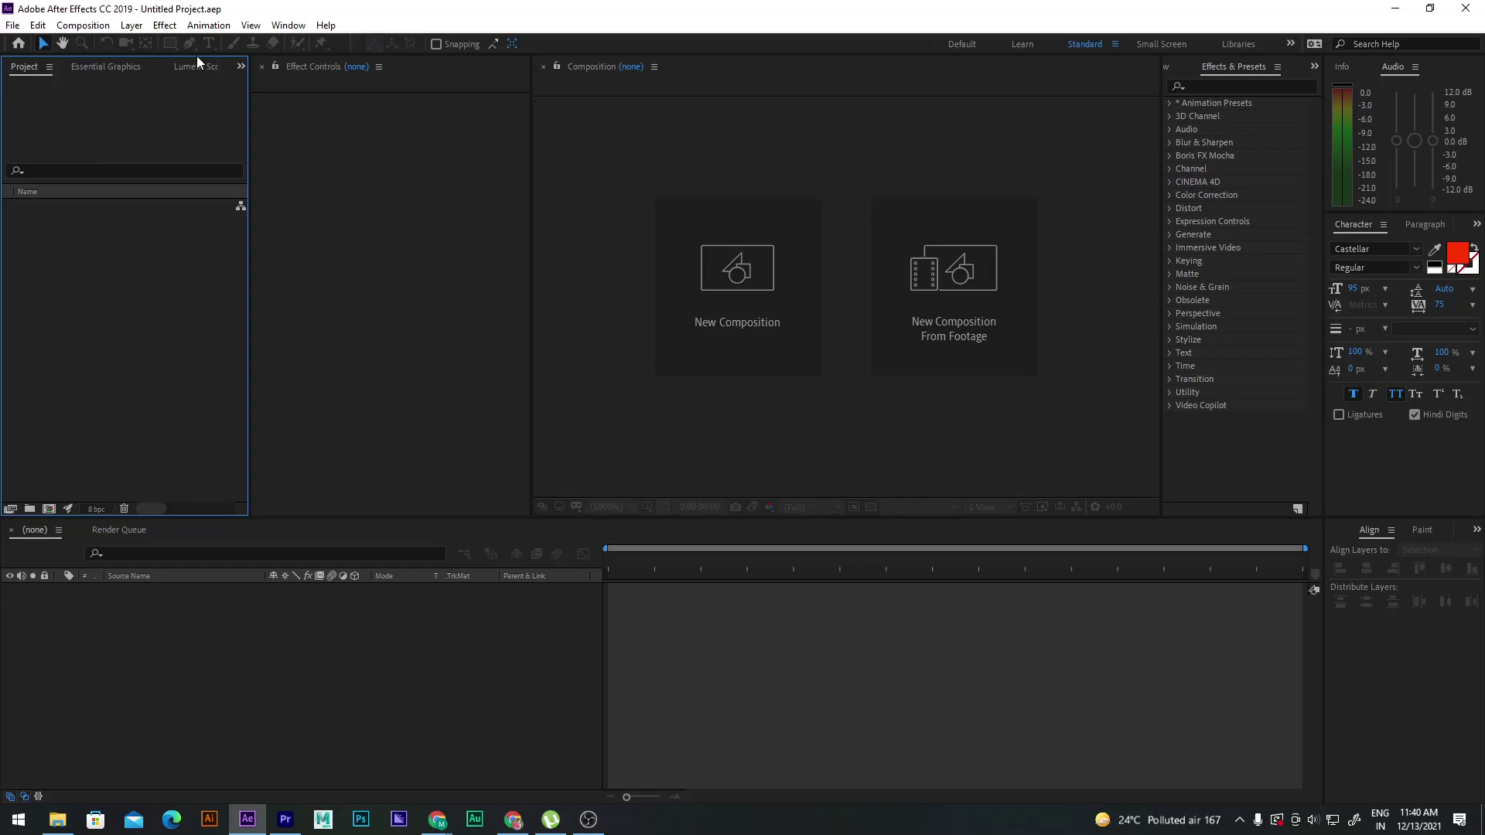
# Expand the Boris FX Mocha effects category and select the Mocha AE CC effect
pyautogui.click(1203, 158)
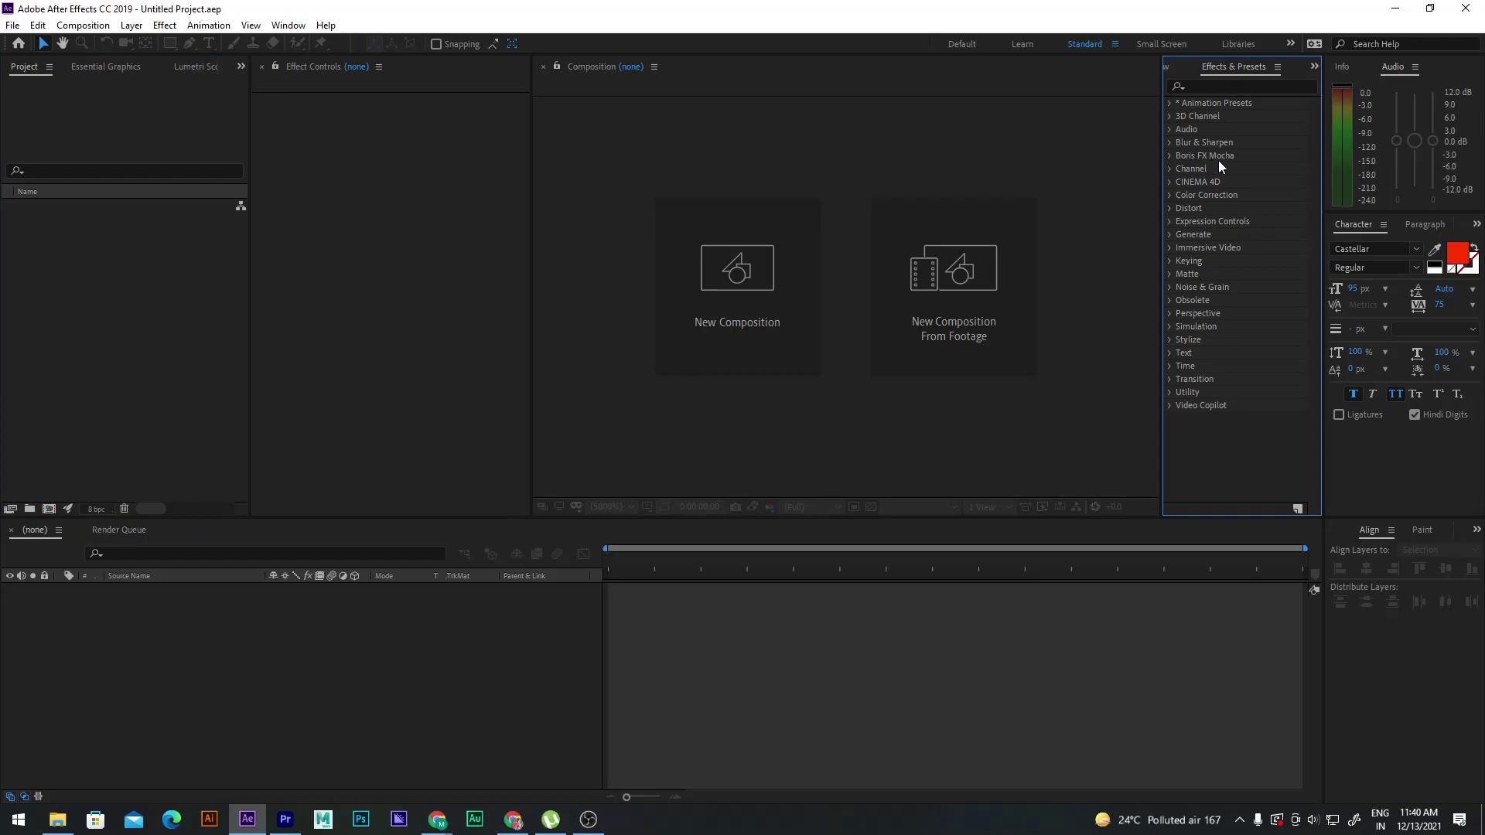
pyautogui.click(1169, 155)
pyautogui.click(1211, 168)
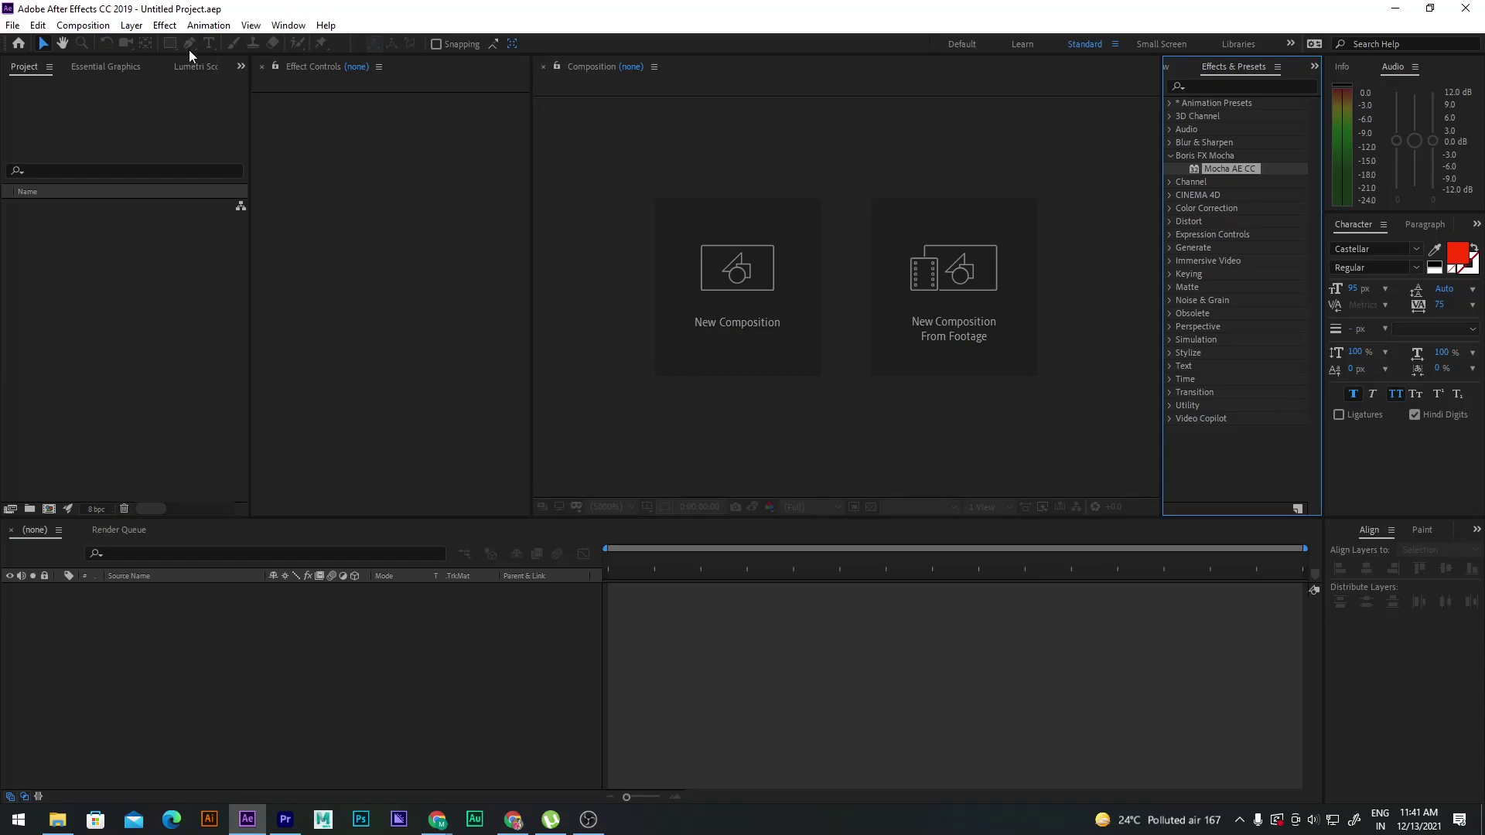
# Compare the interface with Premiere Pro, choosing the Rate Stretch Tool there, and return to After Effects
pyautogui.click(284, 819)
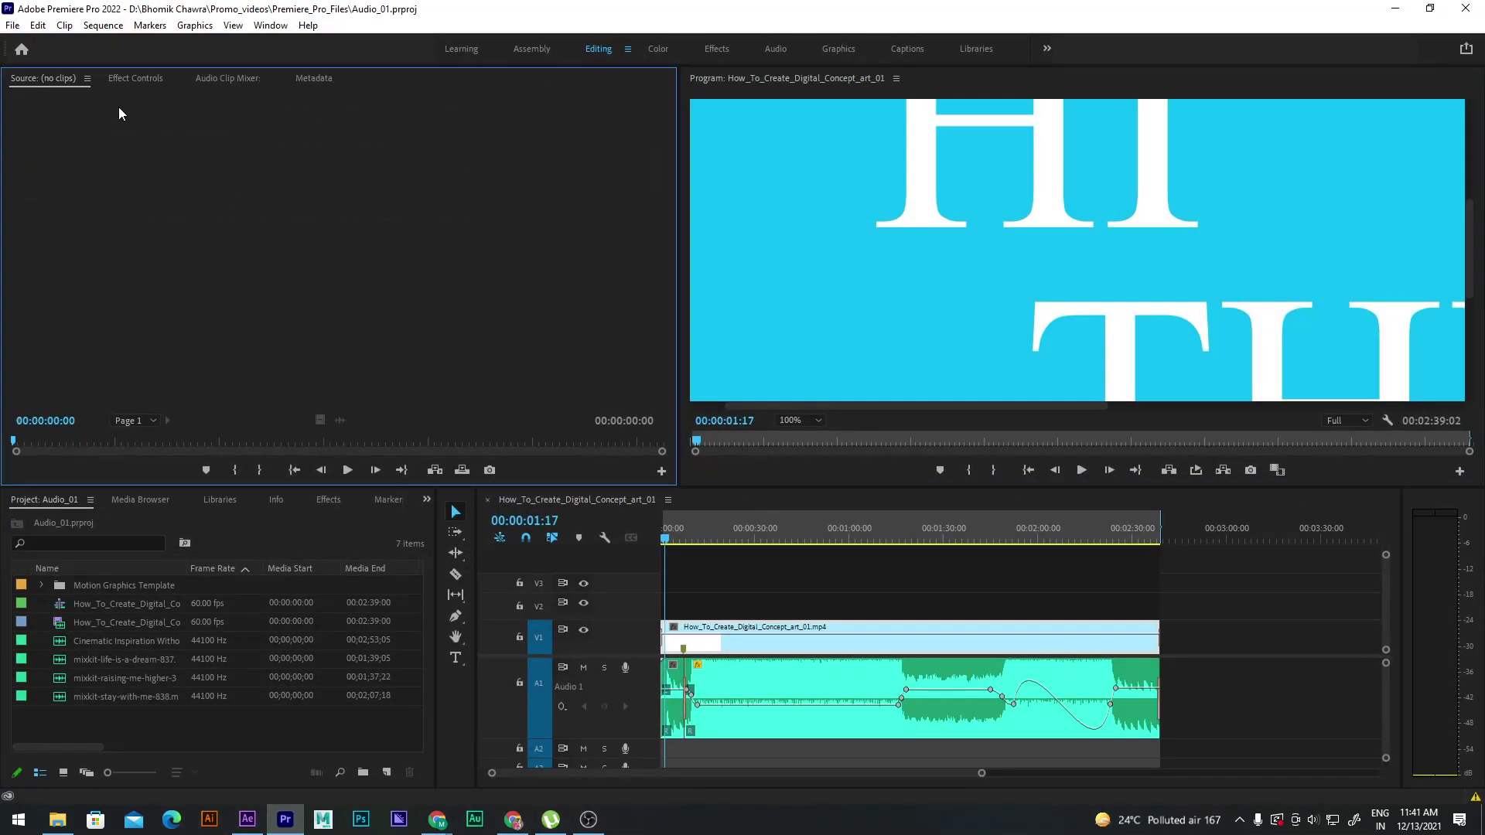
pyautogui.click(1398, 7)
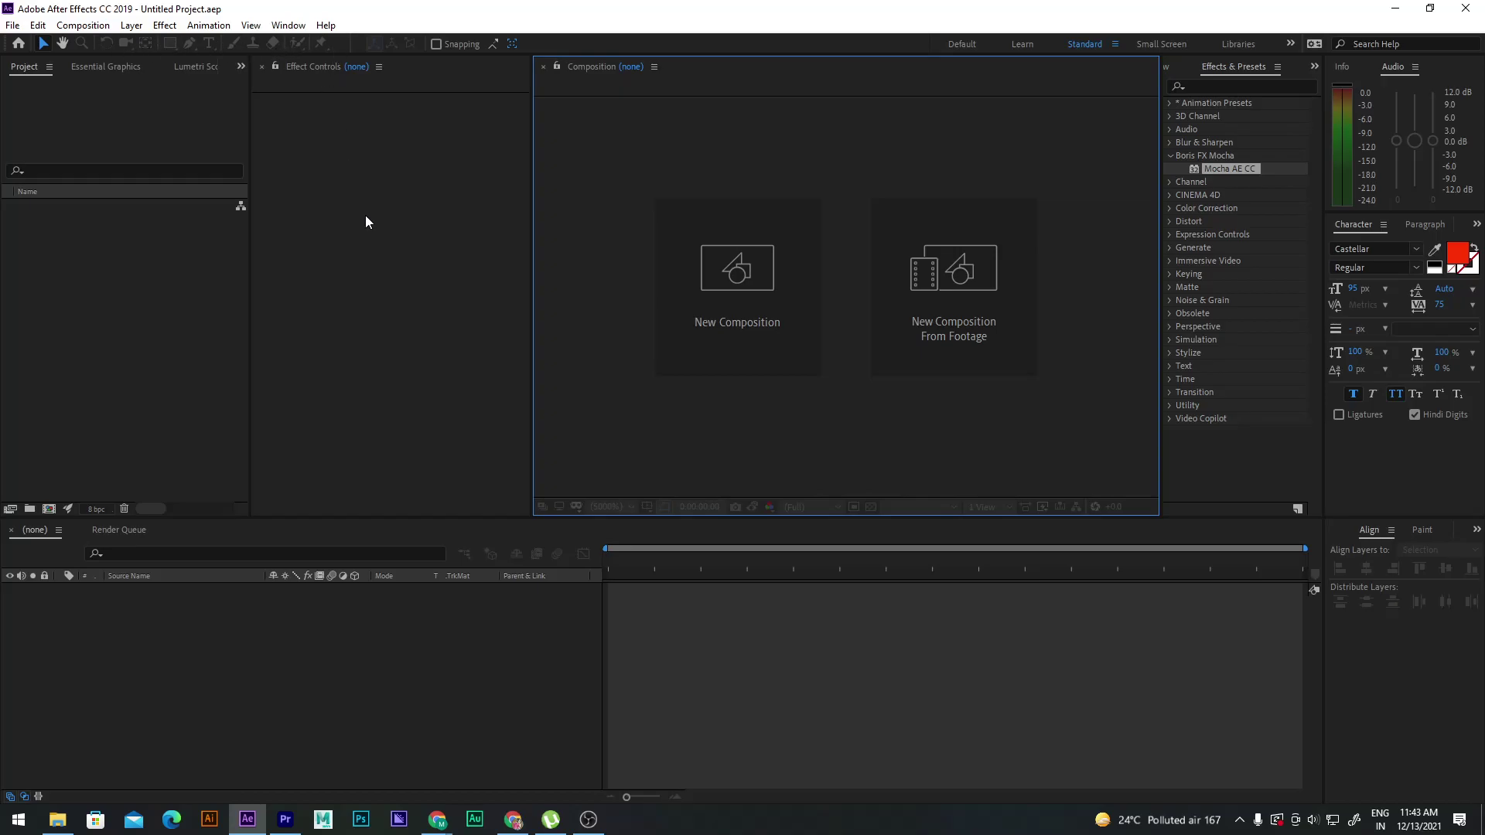
pyautogui.click(281, 822)
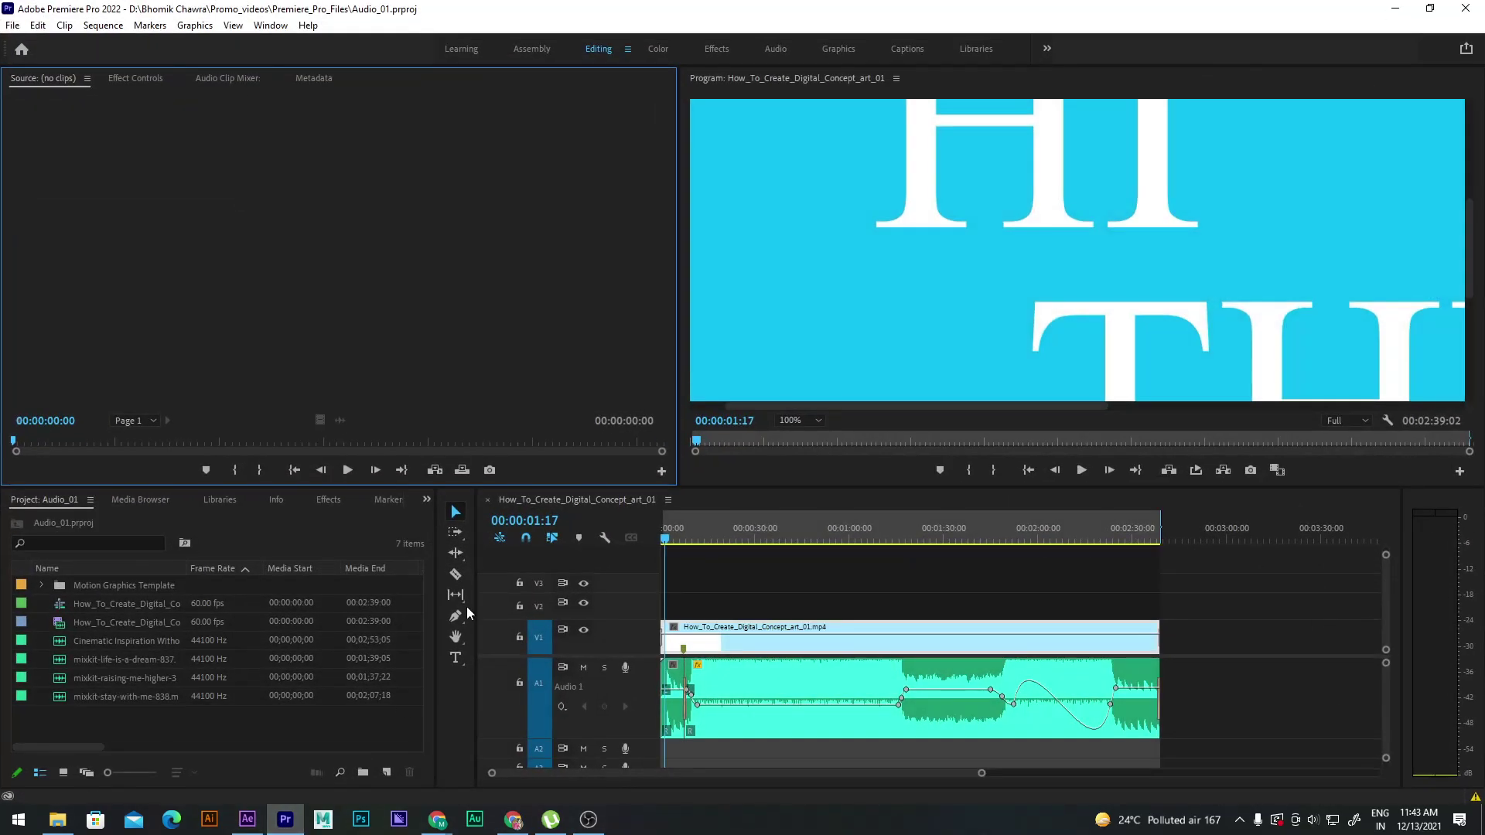
pyautogui.click(456, 553)
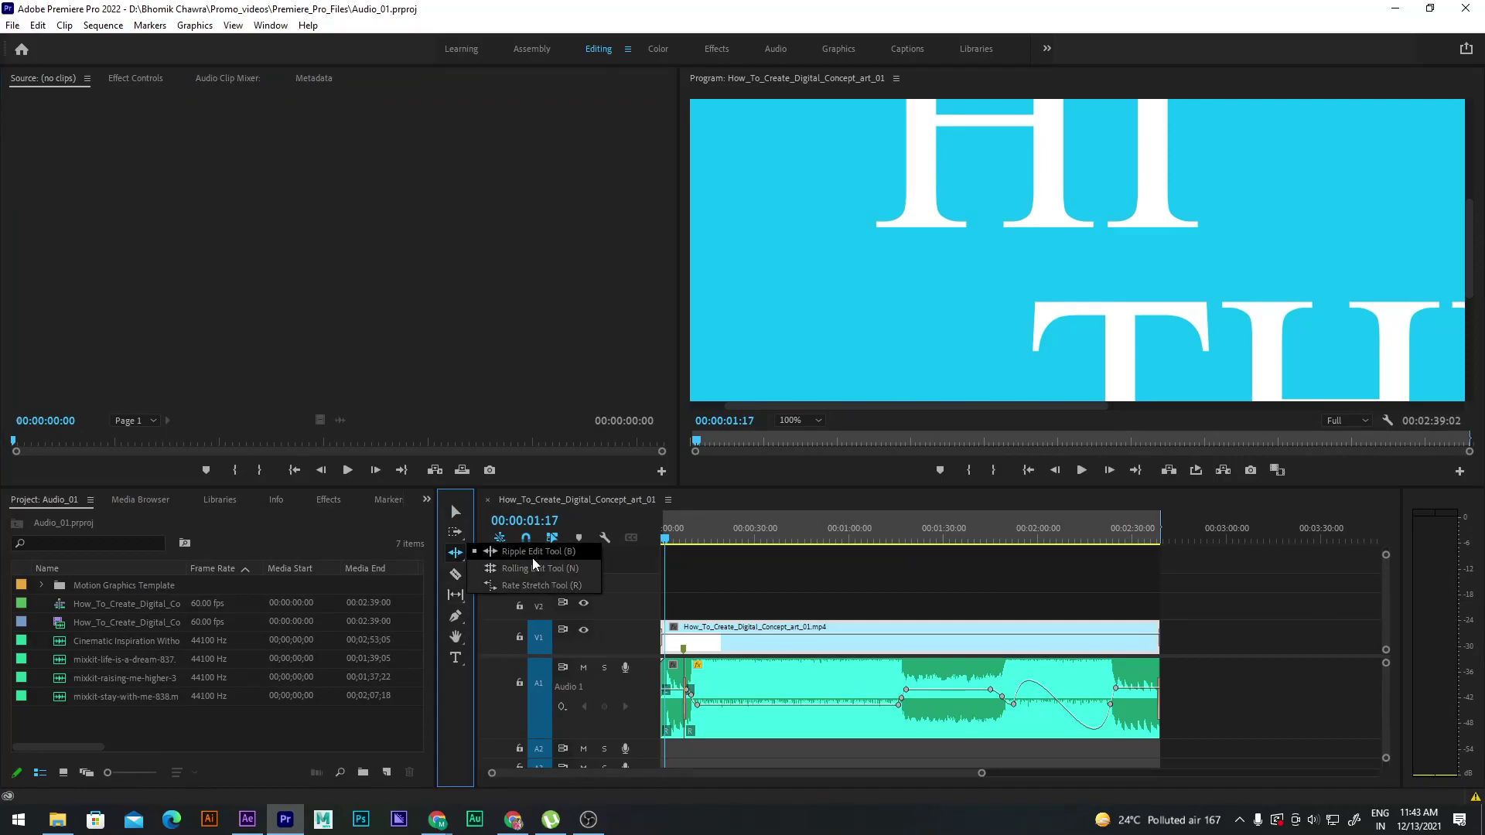
pyautogui.click(528, 586)
pyautogui.click(247, 820)
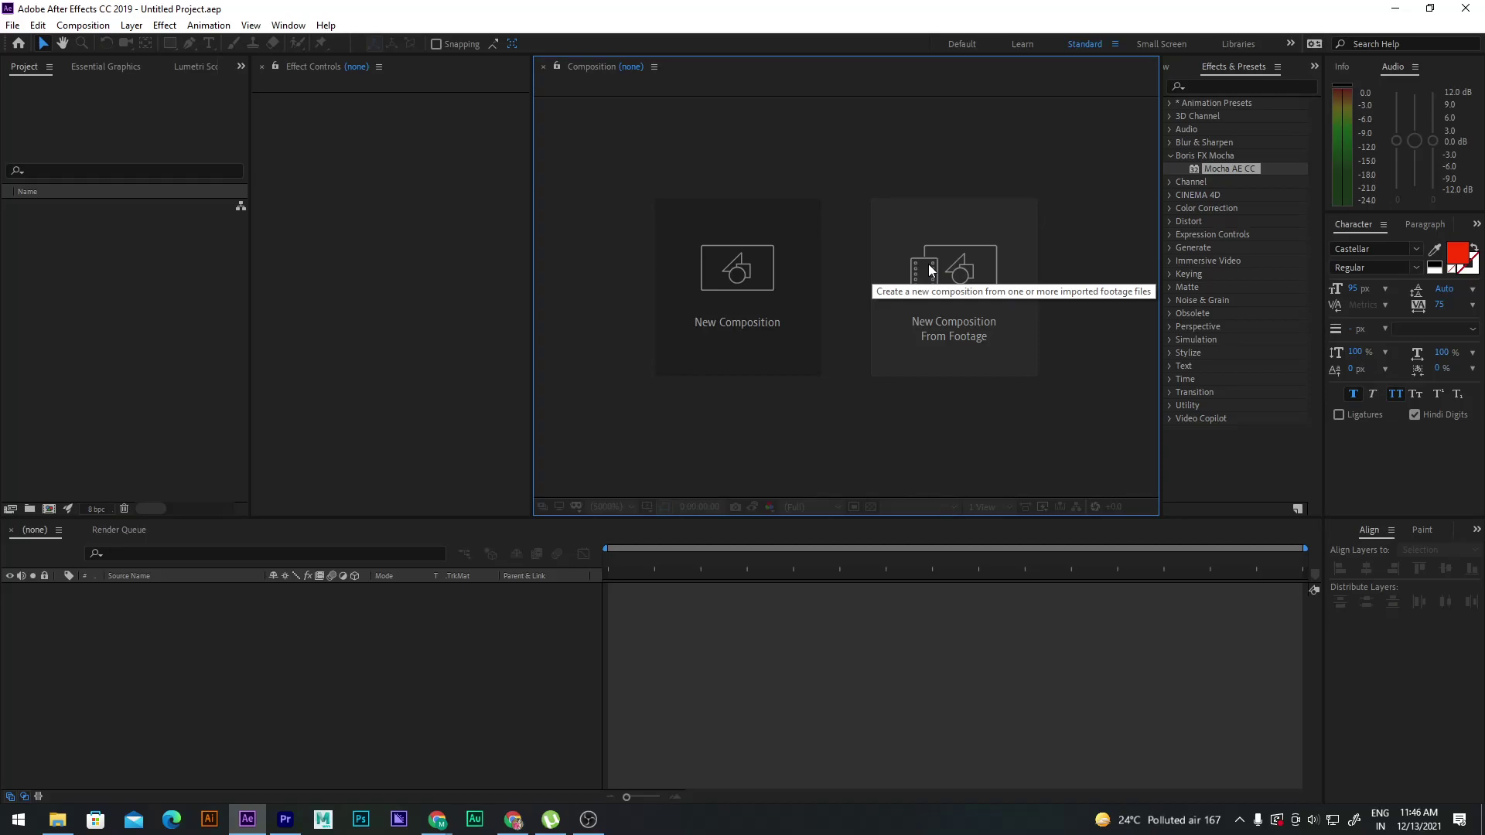
# Look through the project file commands, and open the Import File dialog from the Project panel and close it without importing
pyautogui.click(13, 26)
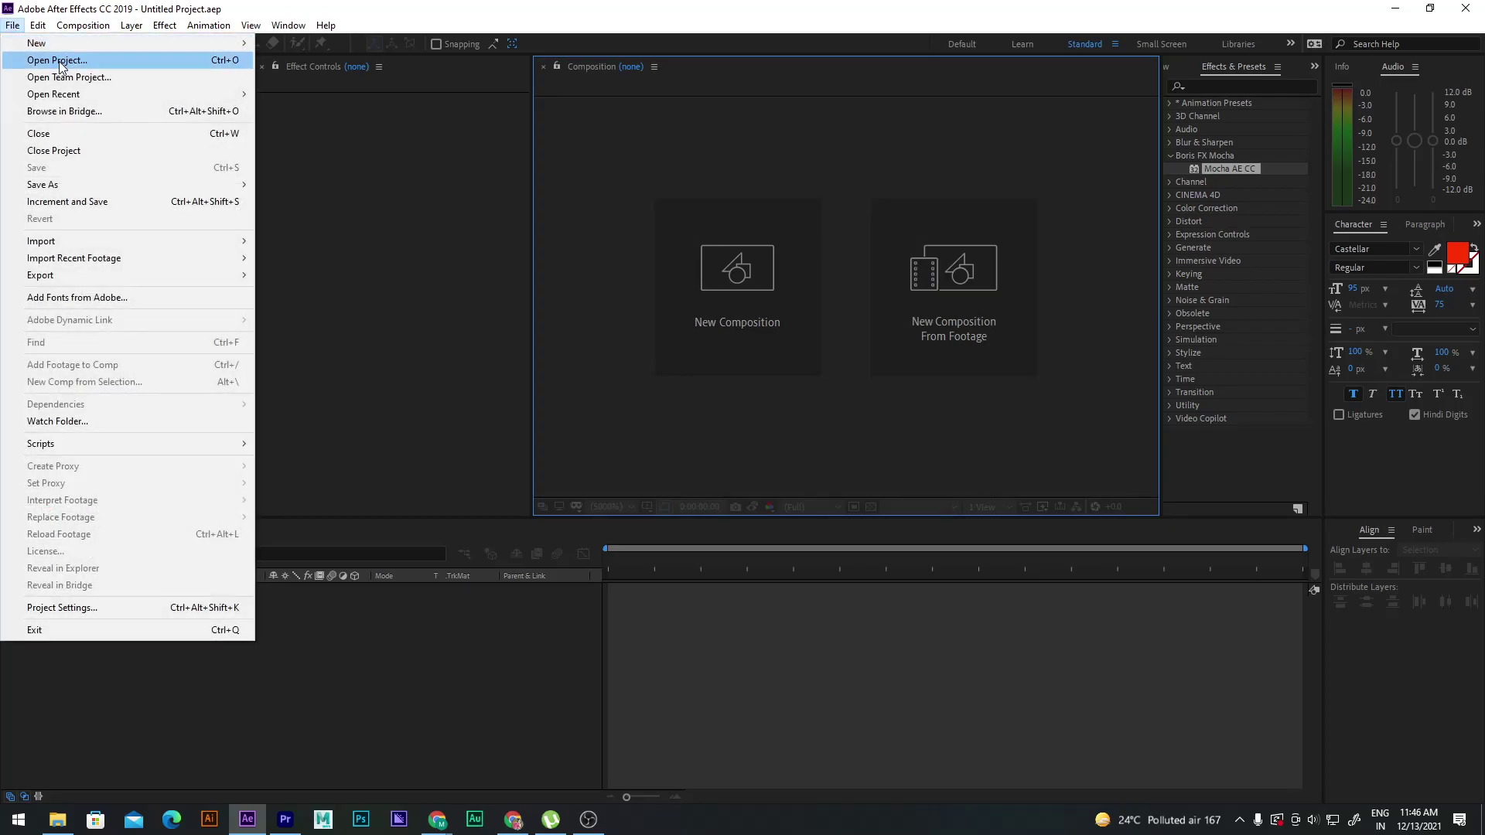
pyautogui.moveTo(68, 49)
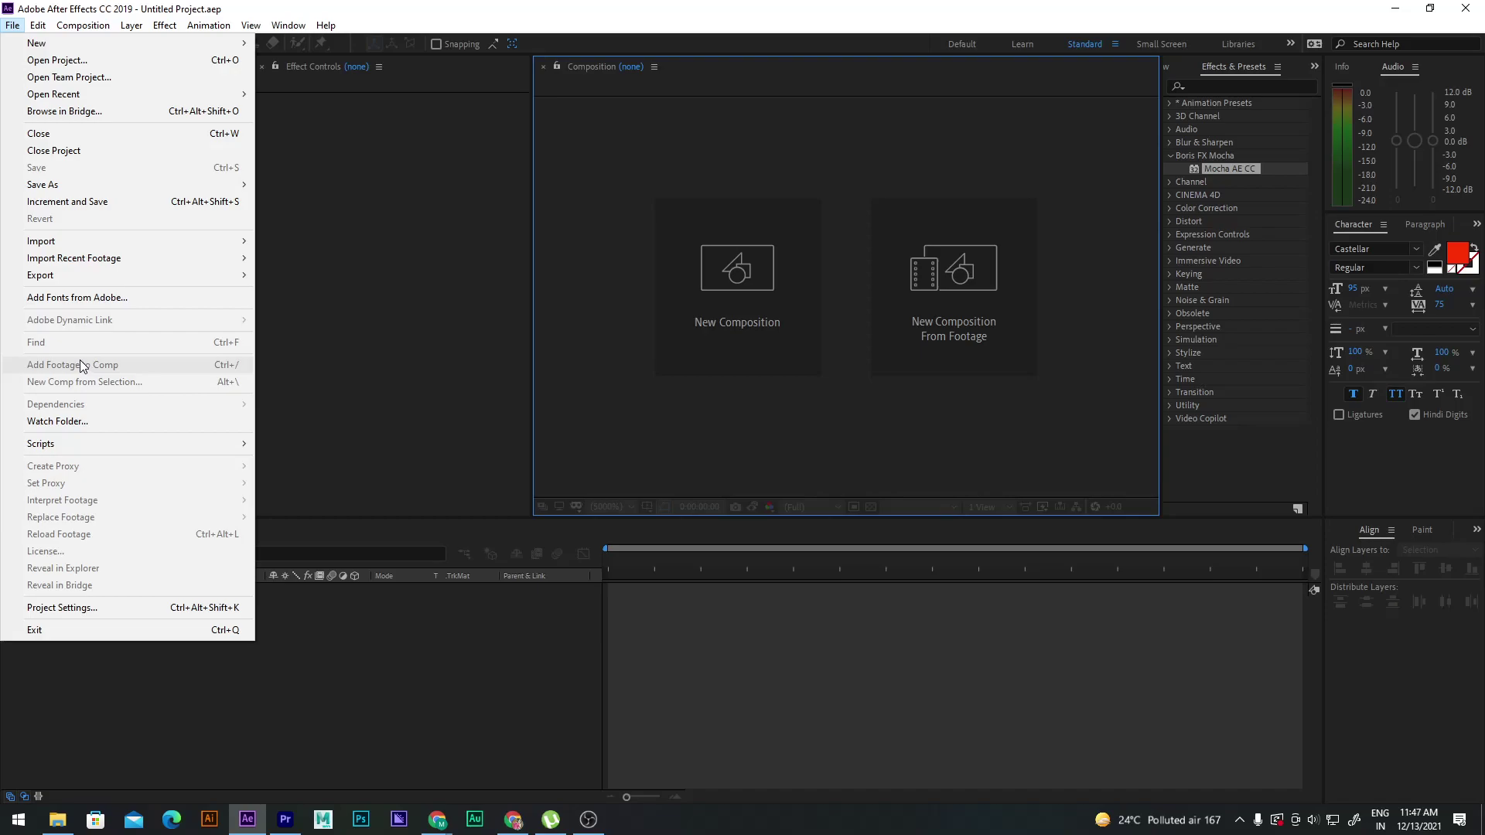
pyautogui.click(329, 283)
pyautogui.click(103, 255)
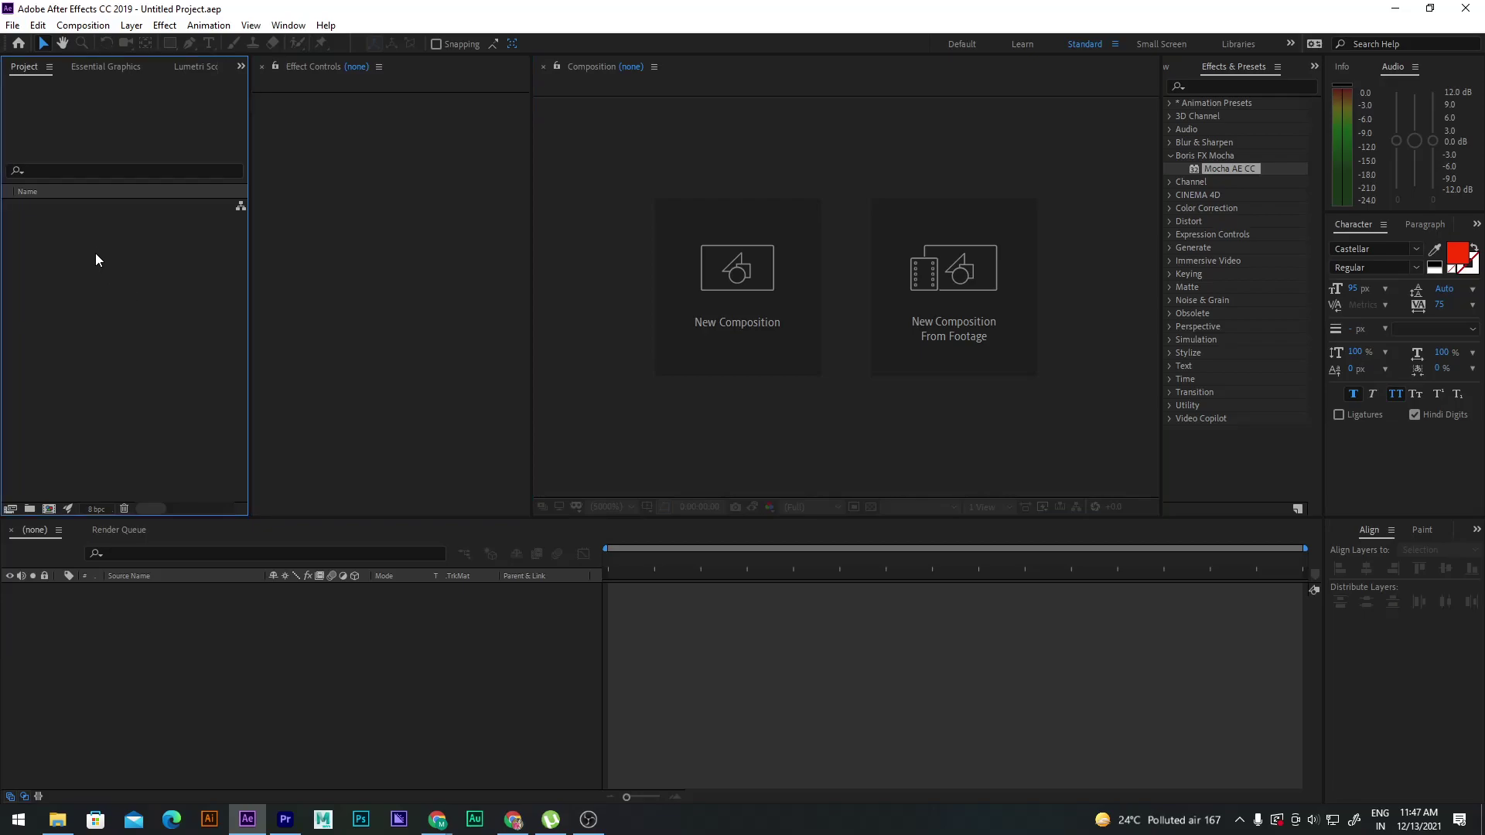
pyautogui.doubleClick(95, 253)
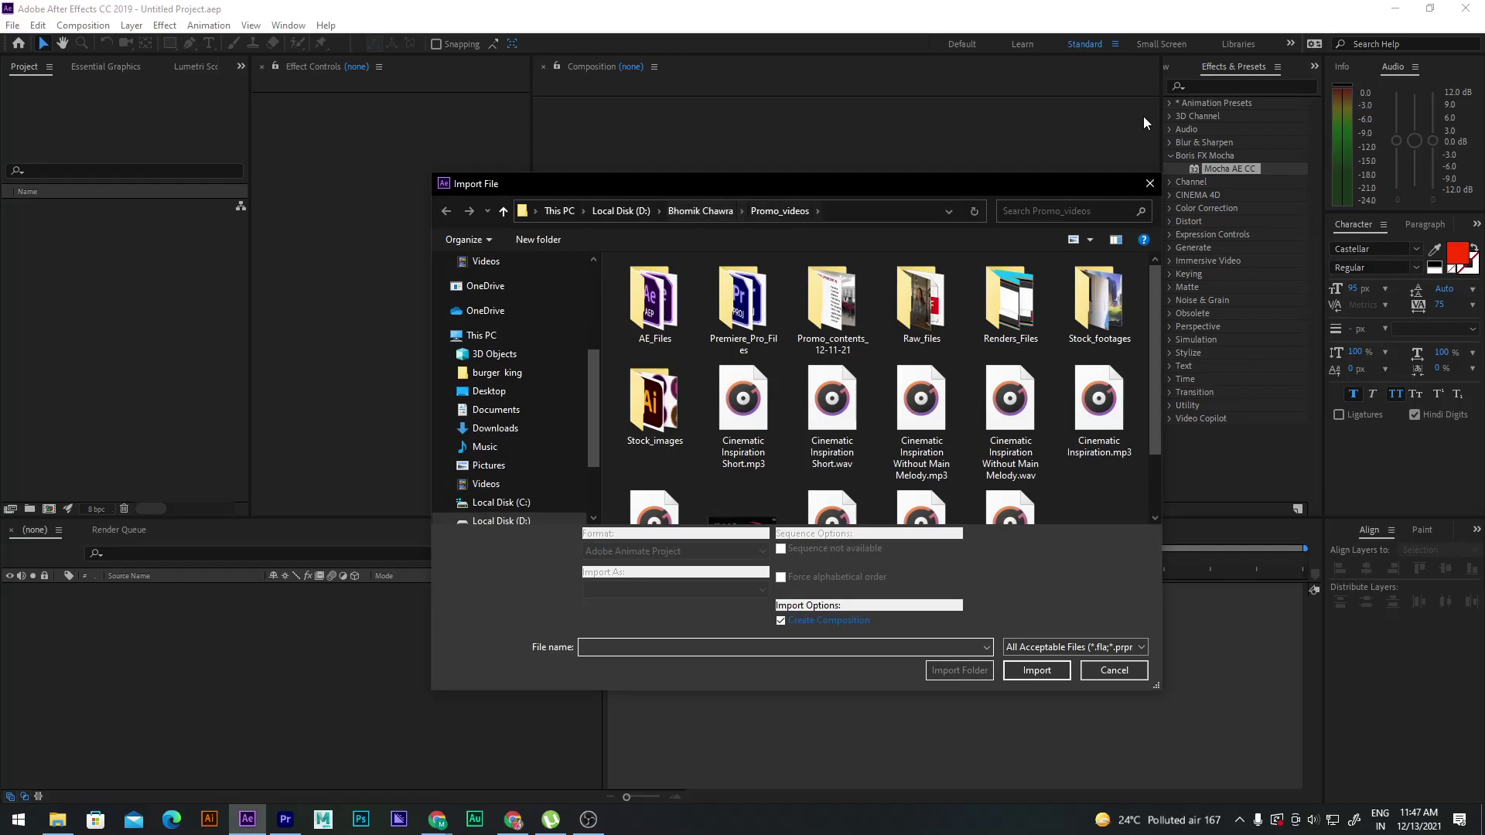
pyautogui.click(1147, 183)
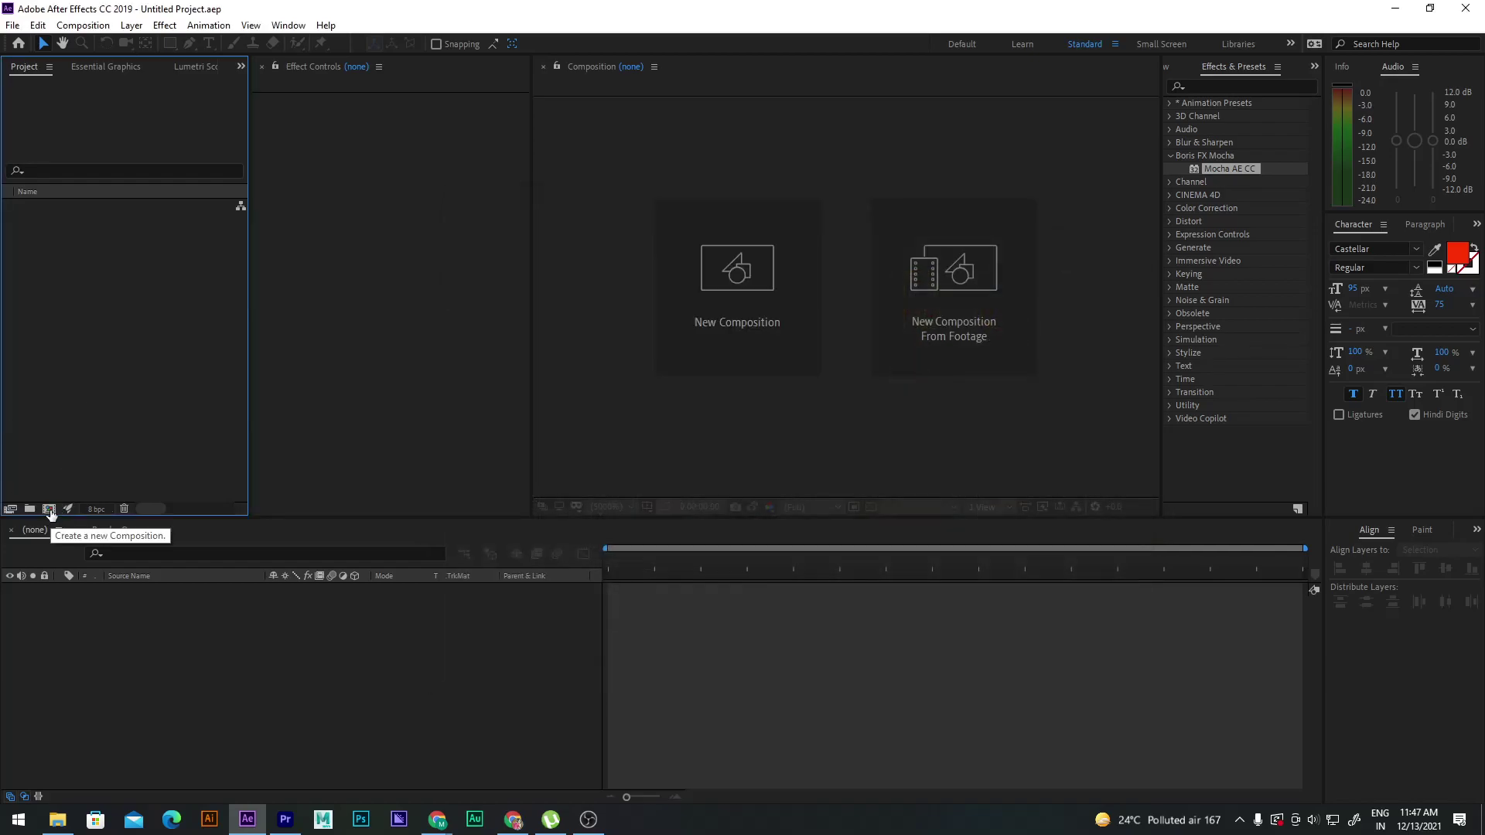
# Look at the ways to start a new composition, cancelling the settings dialog each time
pyautogui.click(83, 25)
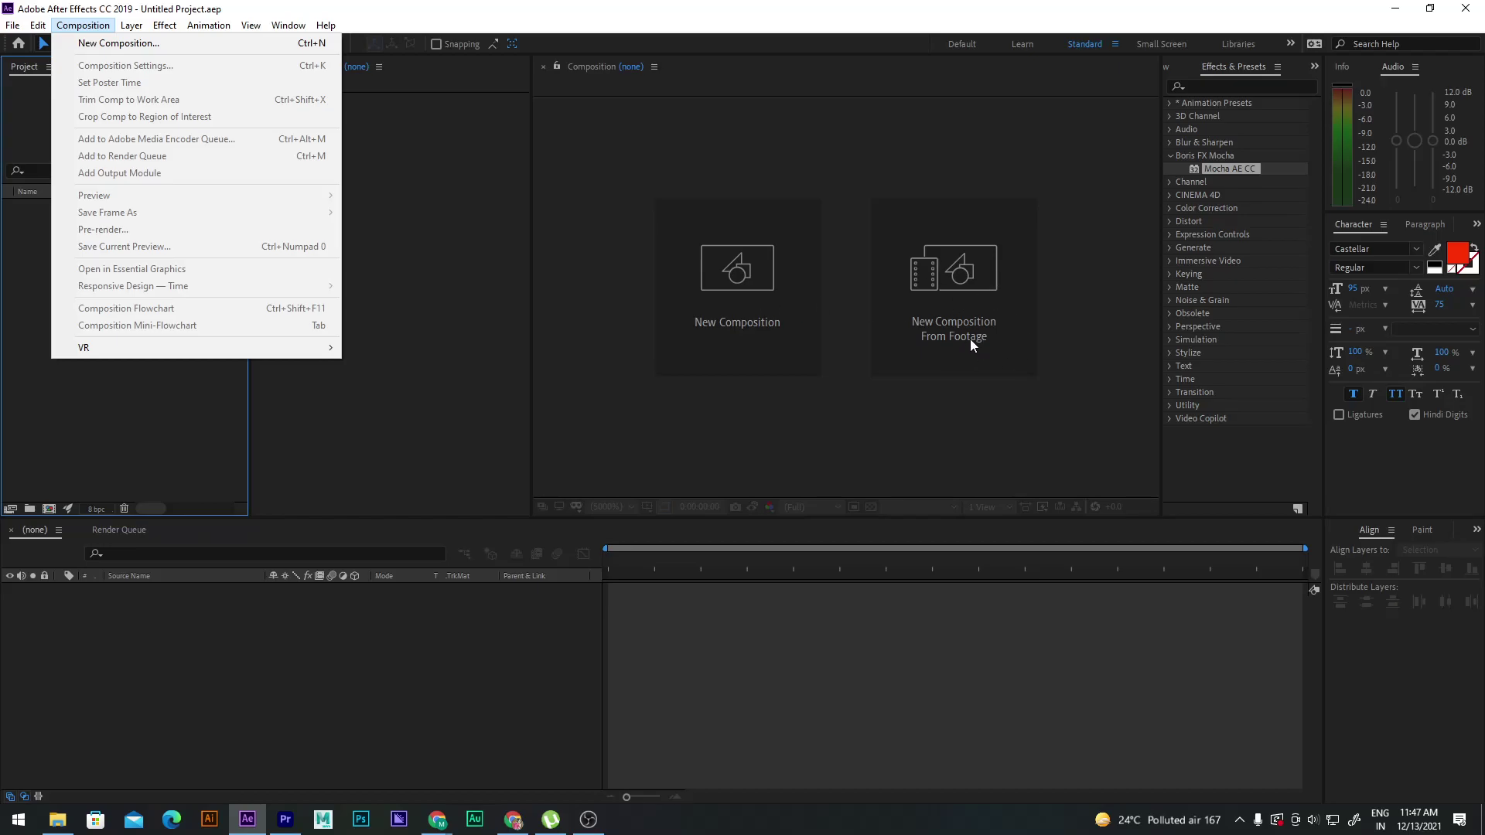
pyautogui.click(204, 441)
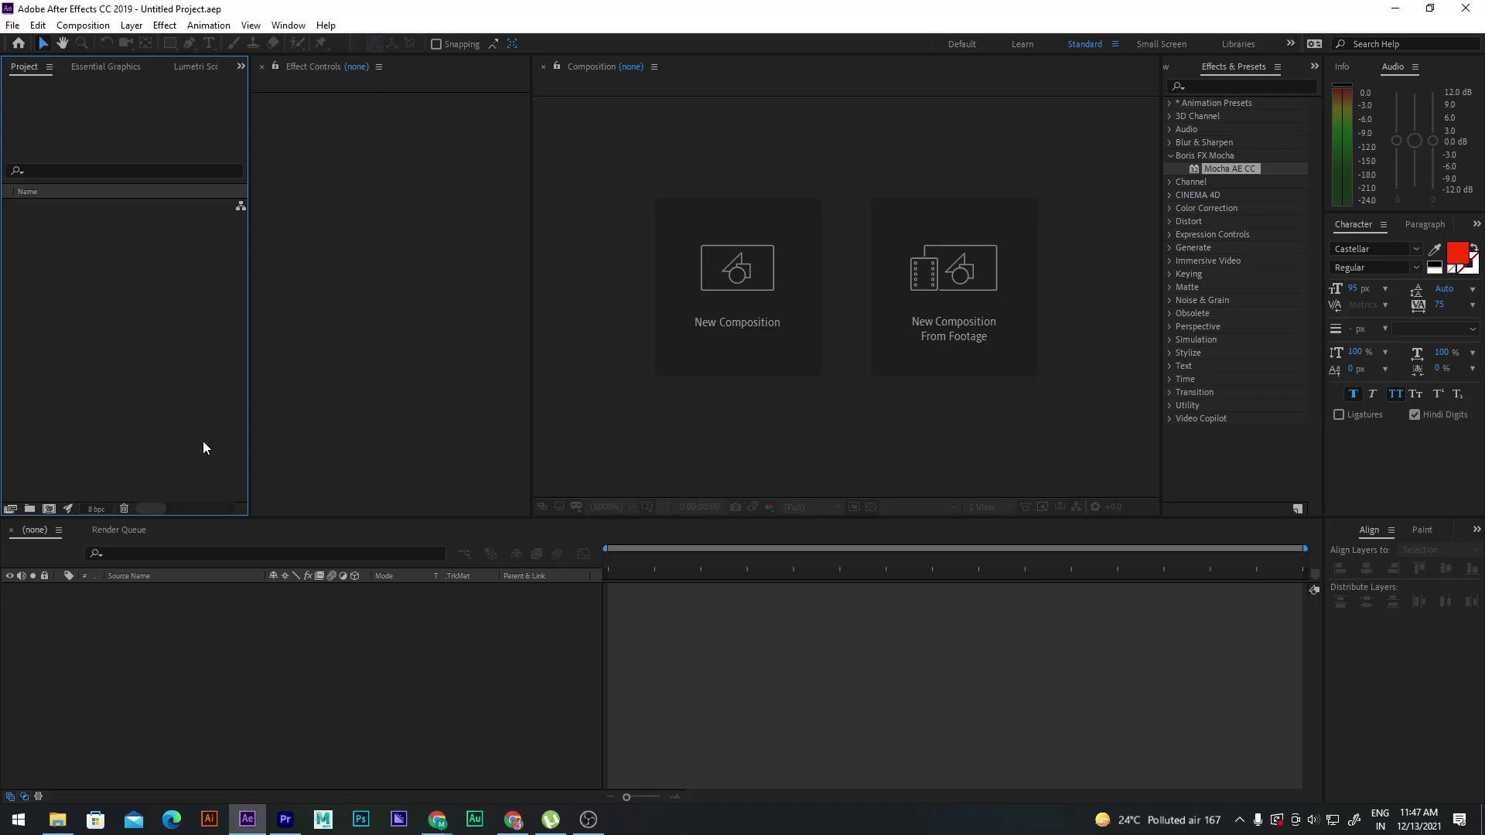
pyautogui.click(748, 275)
pyautogui.press('Escape')
pyautogui.click(49, 508)
pyautogui.press('Escape')
# Start a new composition and name it Basic_01
pyautogui.click(99, 25)
pyautogui.click(108, 40)
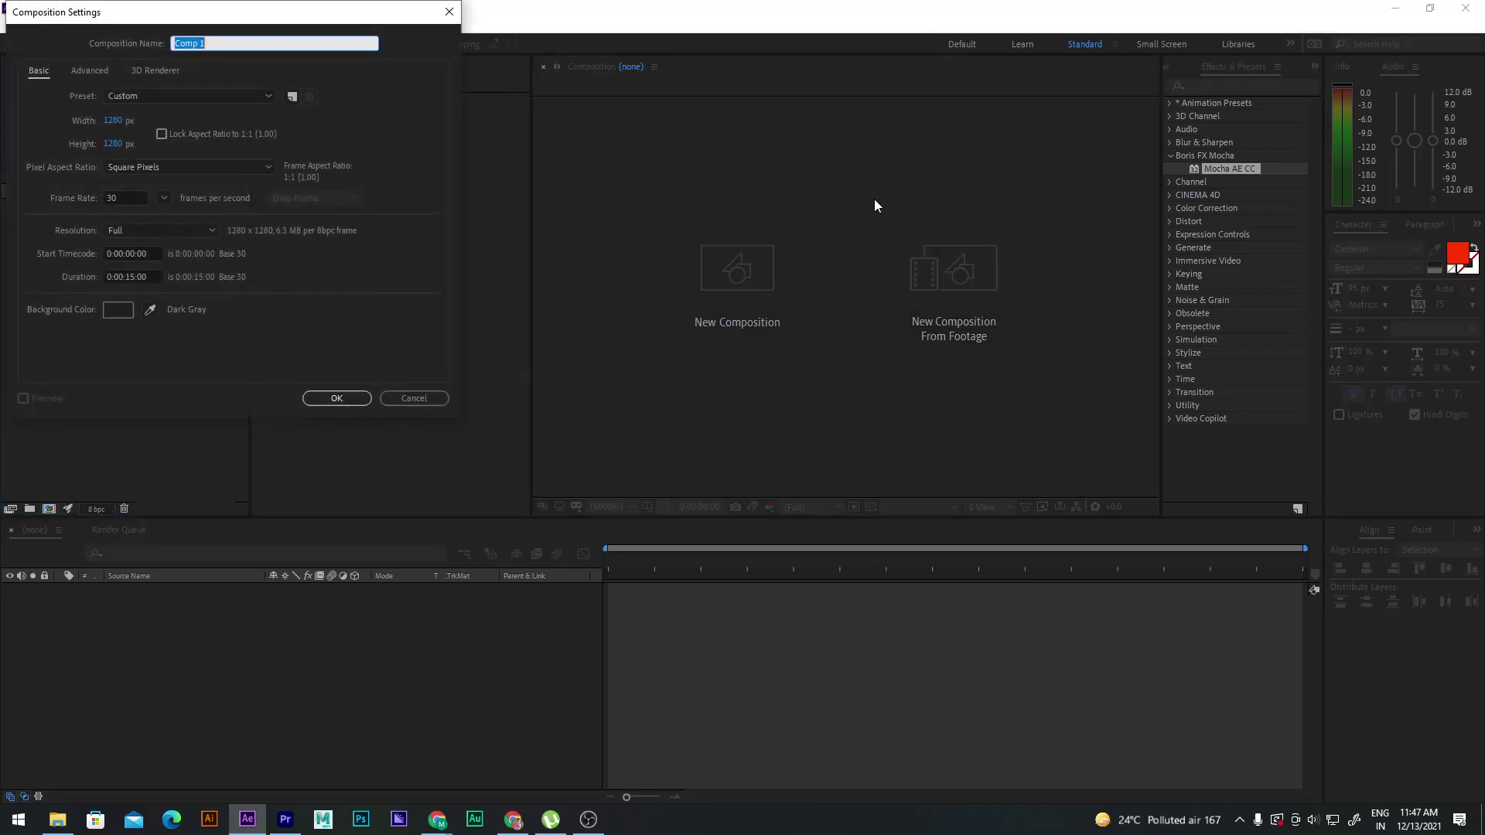
pyautogui.moveTo(272, 18); pyautogui.dragTo(861, 131)
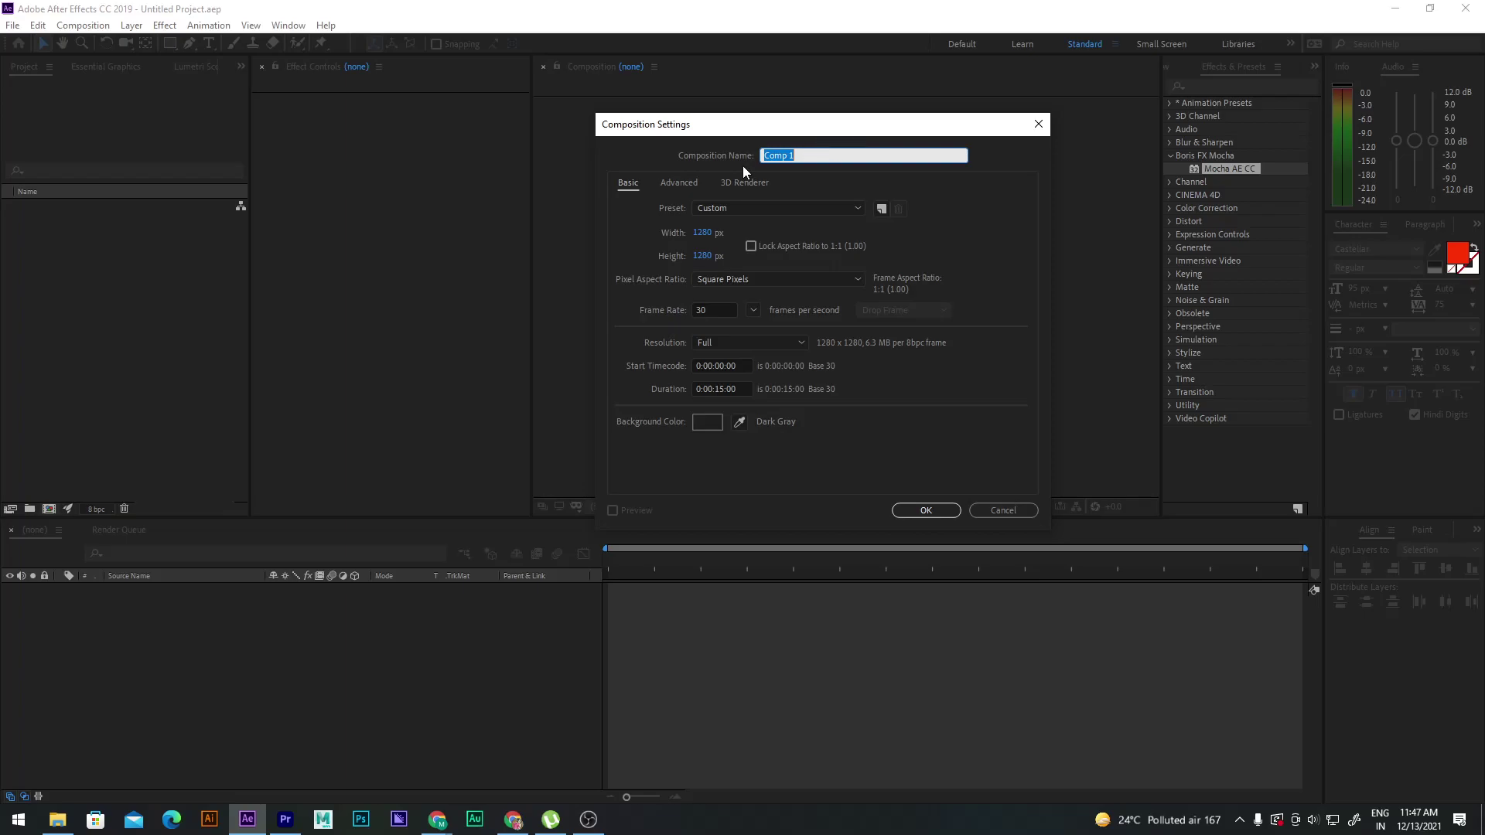
pyautogui.press('BackSpace')
pyautogui.write('Bacis')
pyautogui.write('_')
pyautogui.press('BackSpace')
pyautogui.press('BackSpace')
pyautogui.press('BackSpace')
pyautogui.press('BackSpace')
pyautogui.write('sic_01')
pyautogui.moveTo(789, 157); pyautogui.dragTo(783, 157)
# Apply the HDTV 1080 29.97 preset to the composition, leaving the aspect ratio unlocked
pyautogui.click(776, 207)
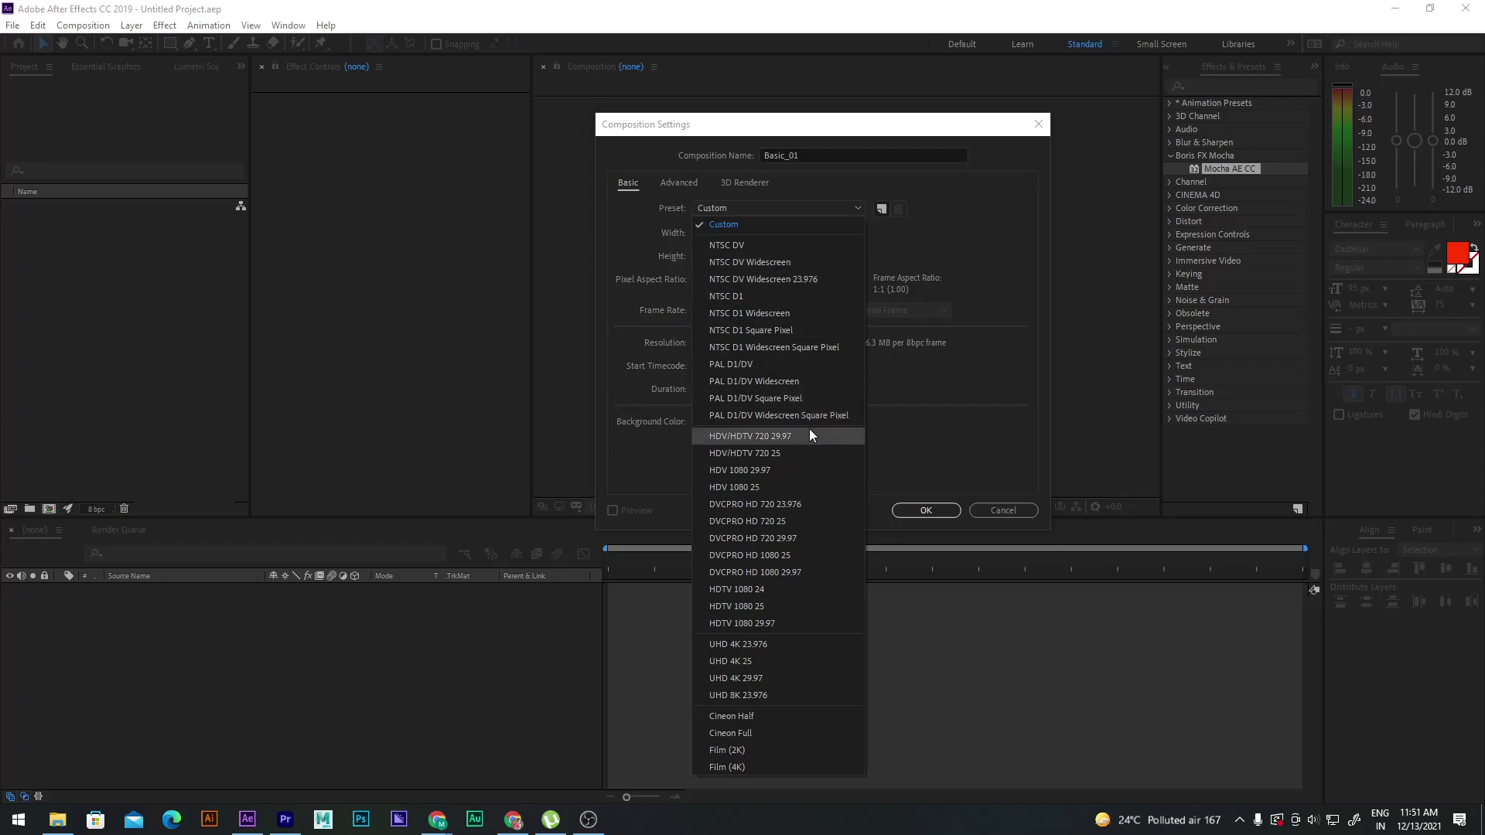
pyautogui.click(729, 625)
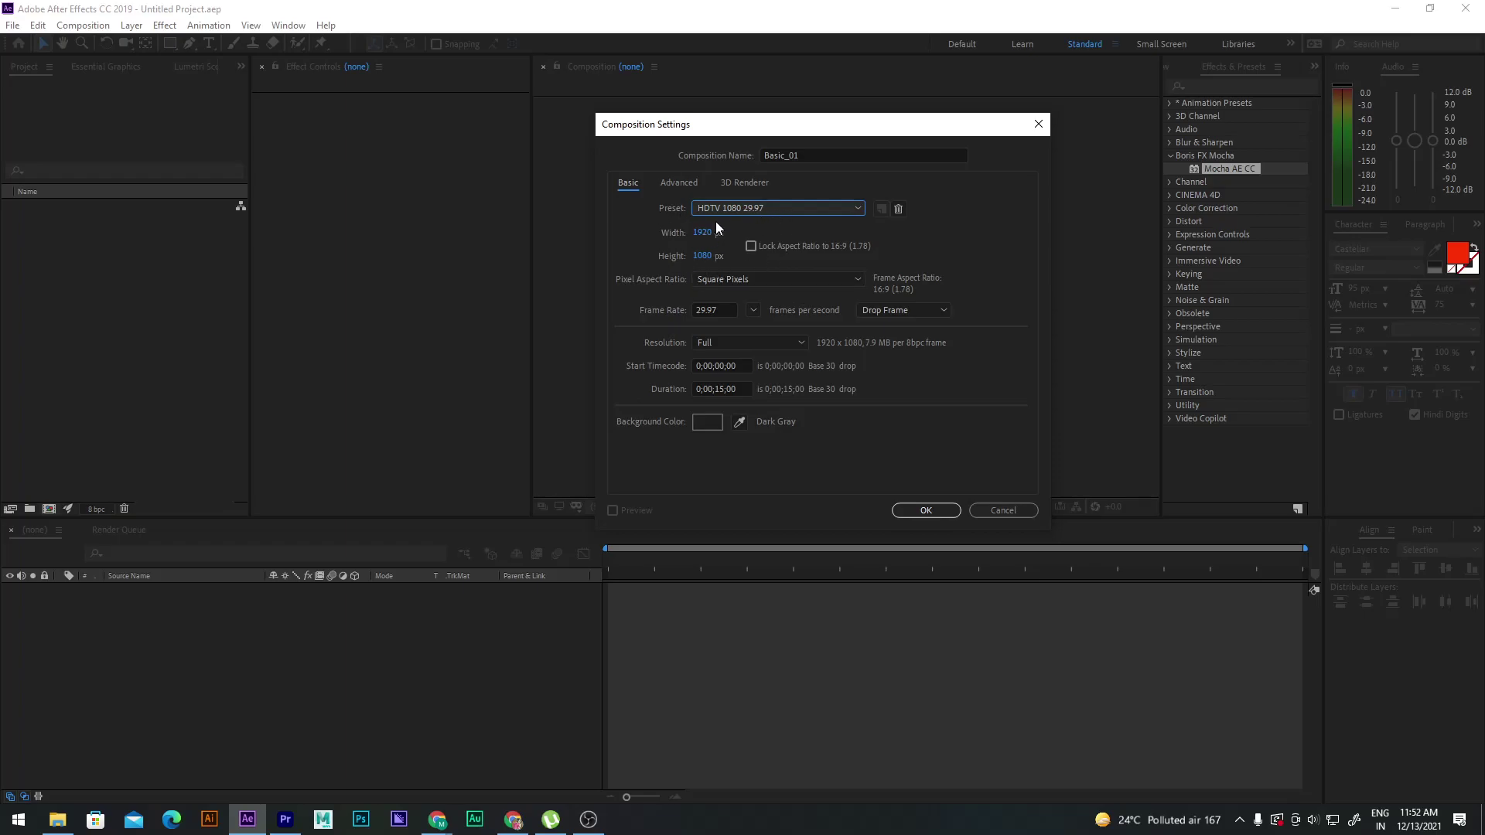
pyautogui.click(750, 246)
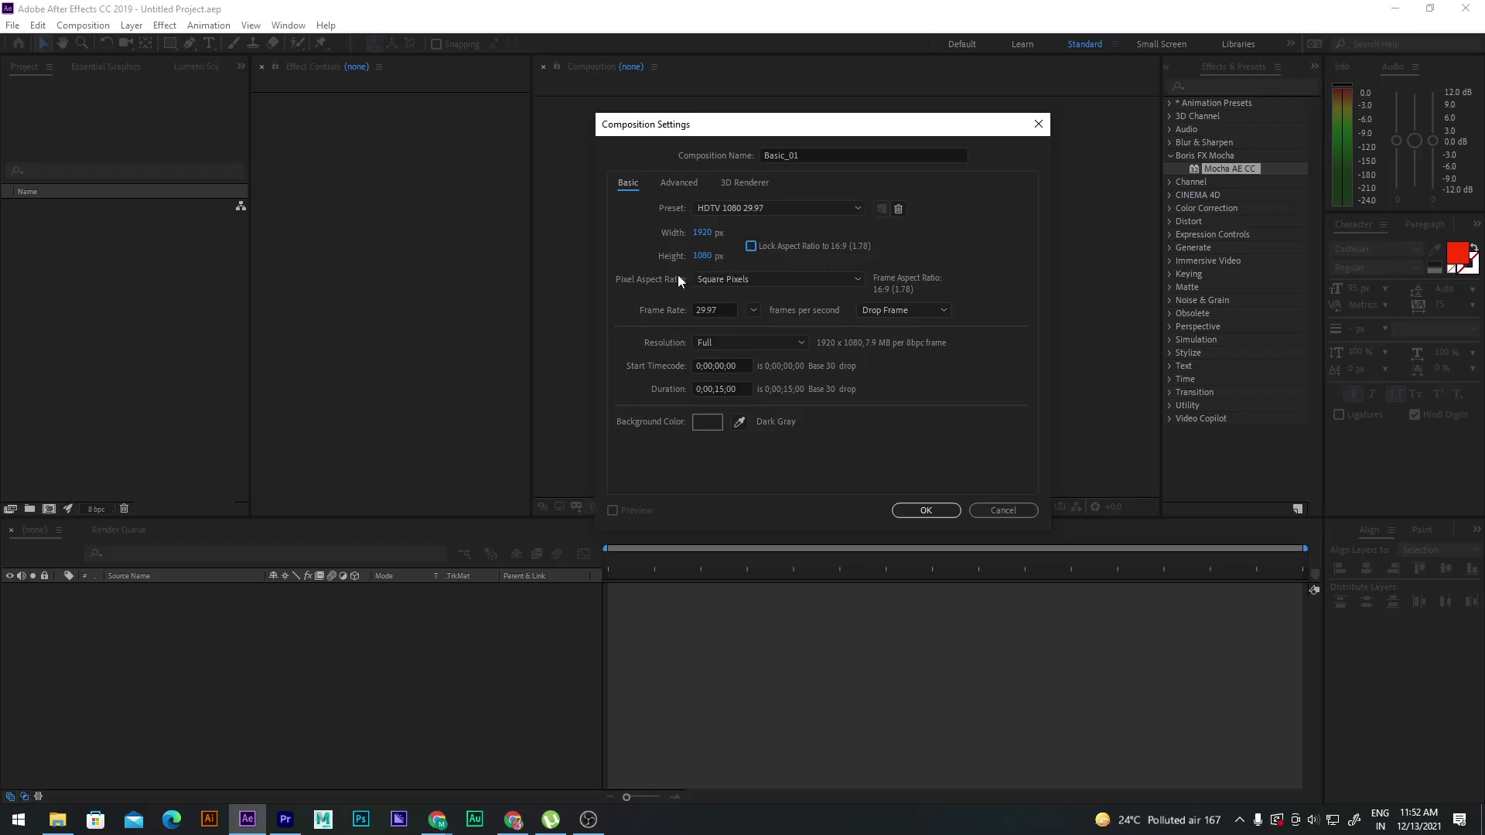
# Keep the pixel aspect ratio at Square Pixels and set the frame rate to 30 frames per second
pyautogui.click(769, 280)
pyautogui.click(769, 280)
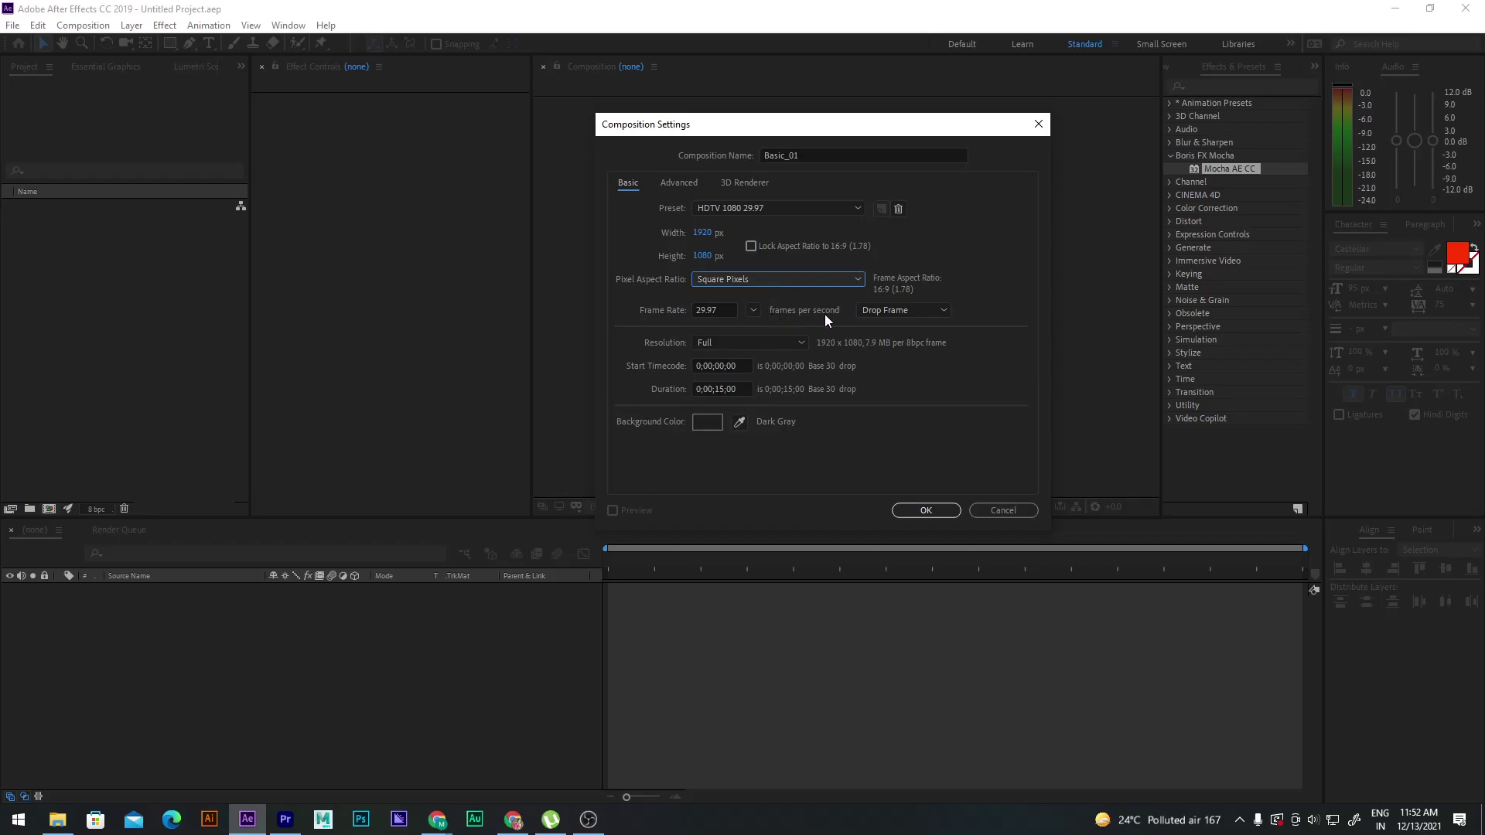
pyautogui.click(754, 311)
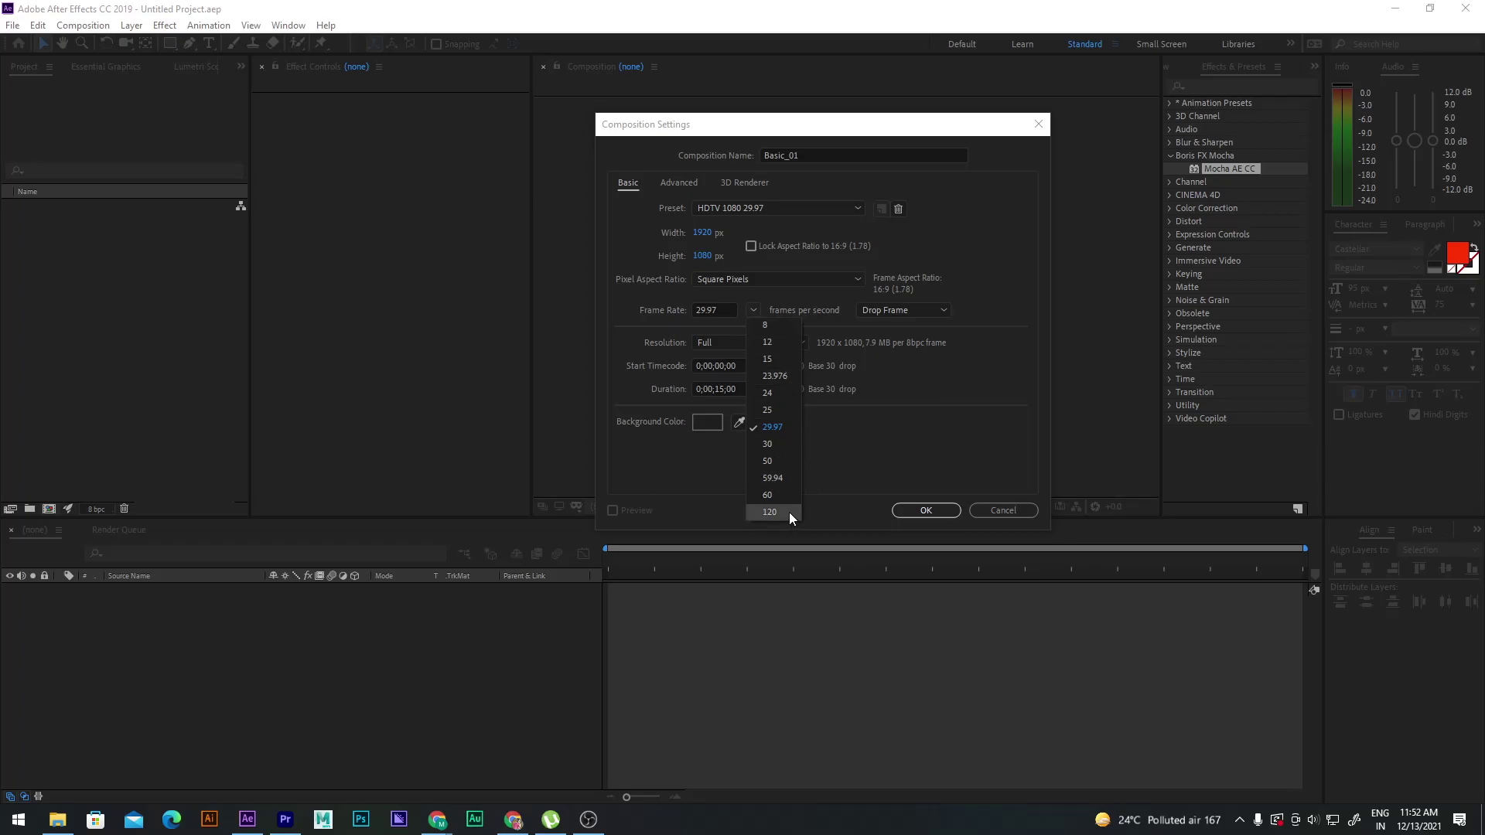
pyautogui.click(781, 444)
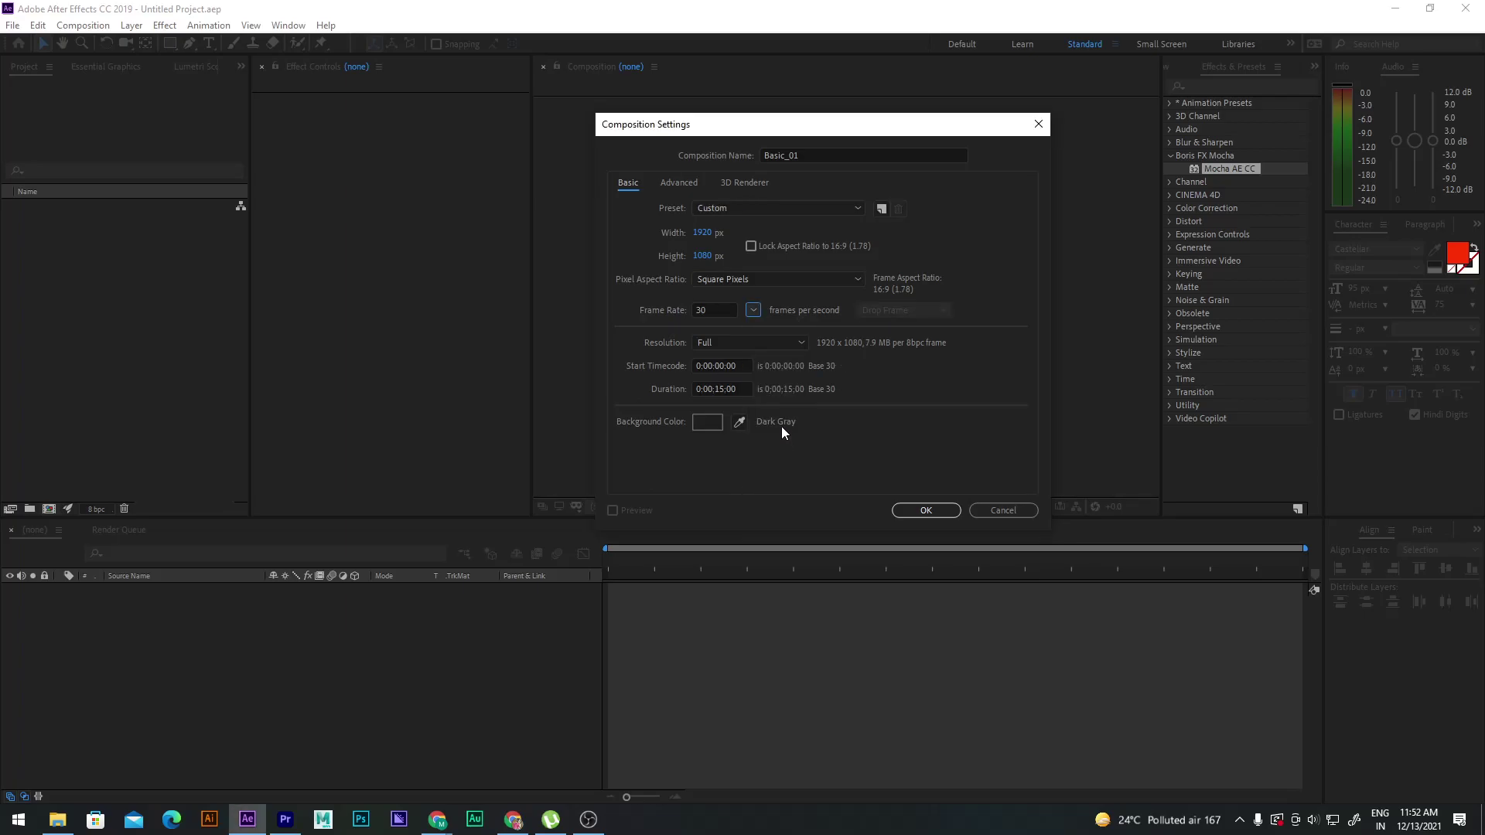
# Try frame rates of 29.97 and 25 frames per second for the composition, ending on 29.97
pyautogui.click(754, 310)
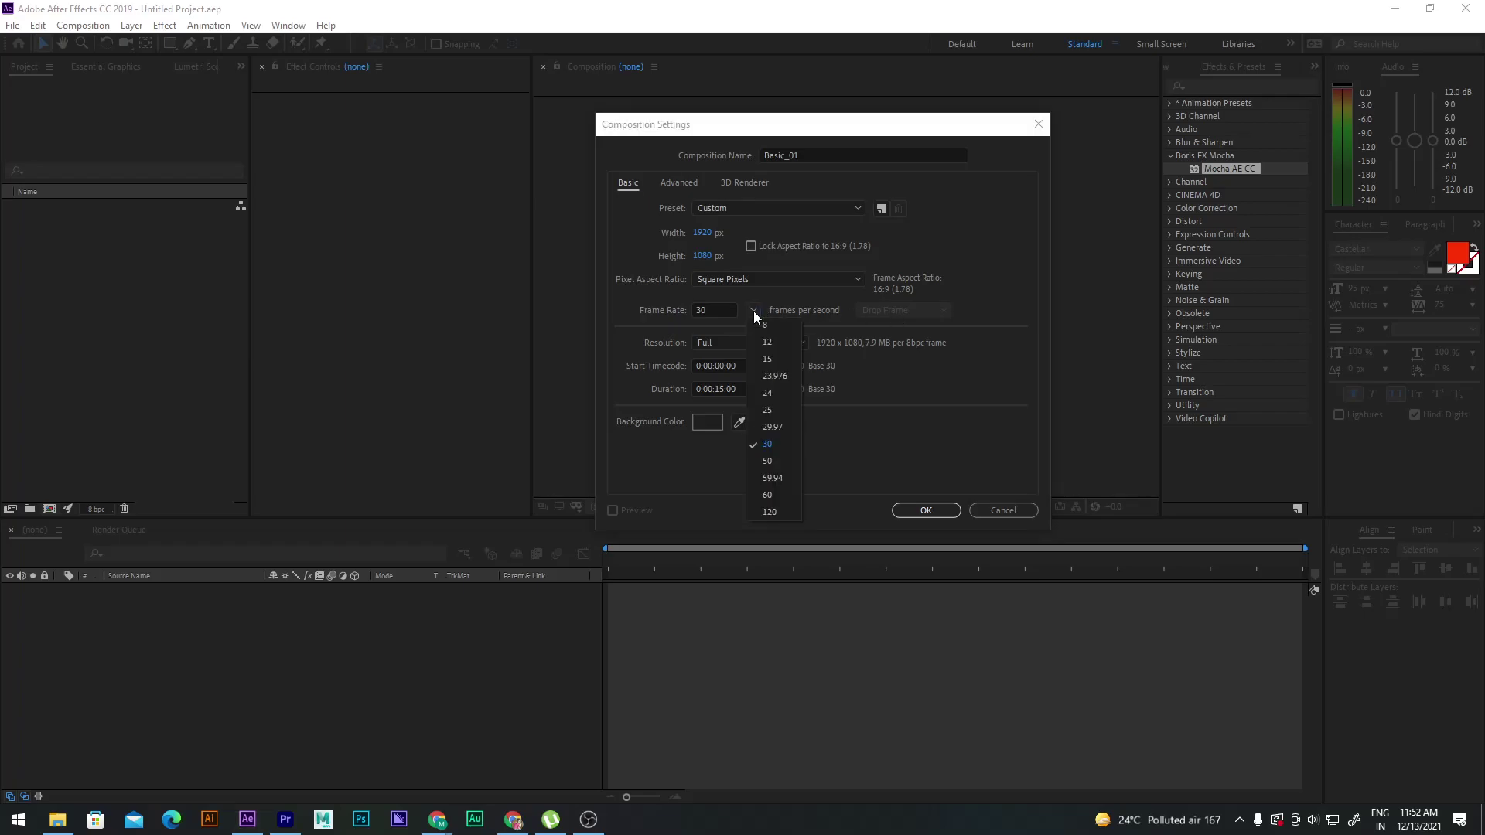
pyautogui.click(772, 426)
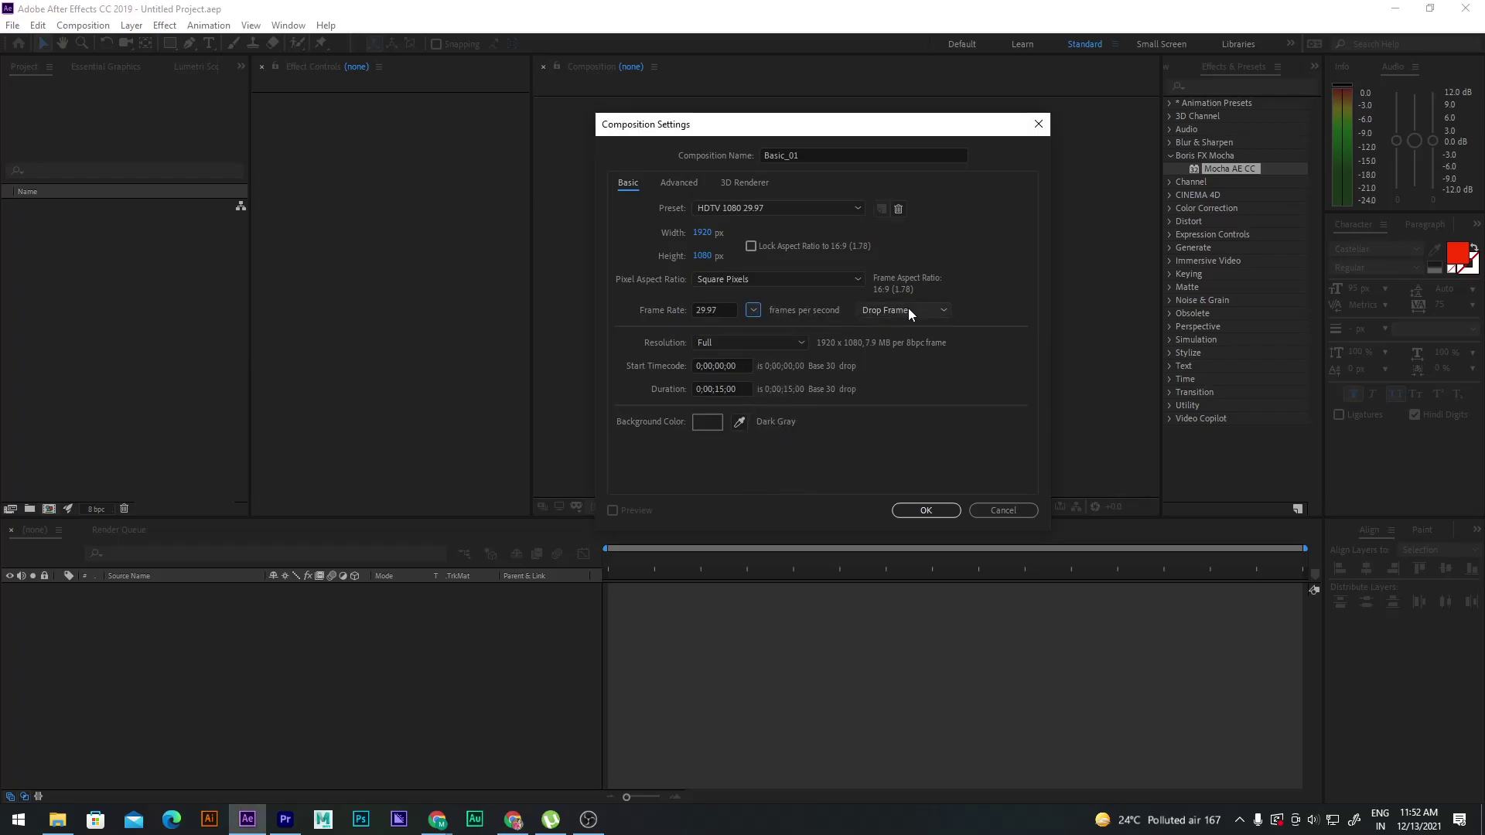
pyautogui.click(751, 310)
pyautogui.click(773, 408)
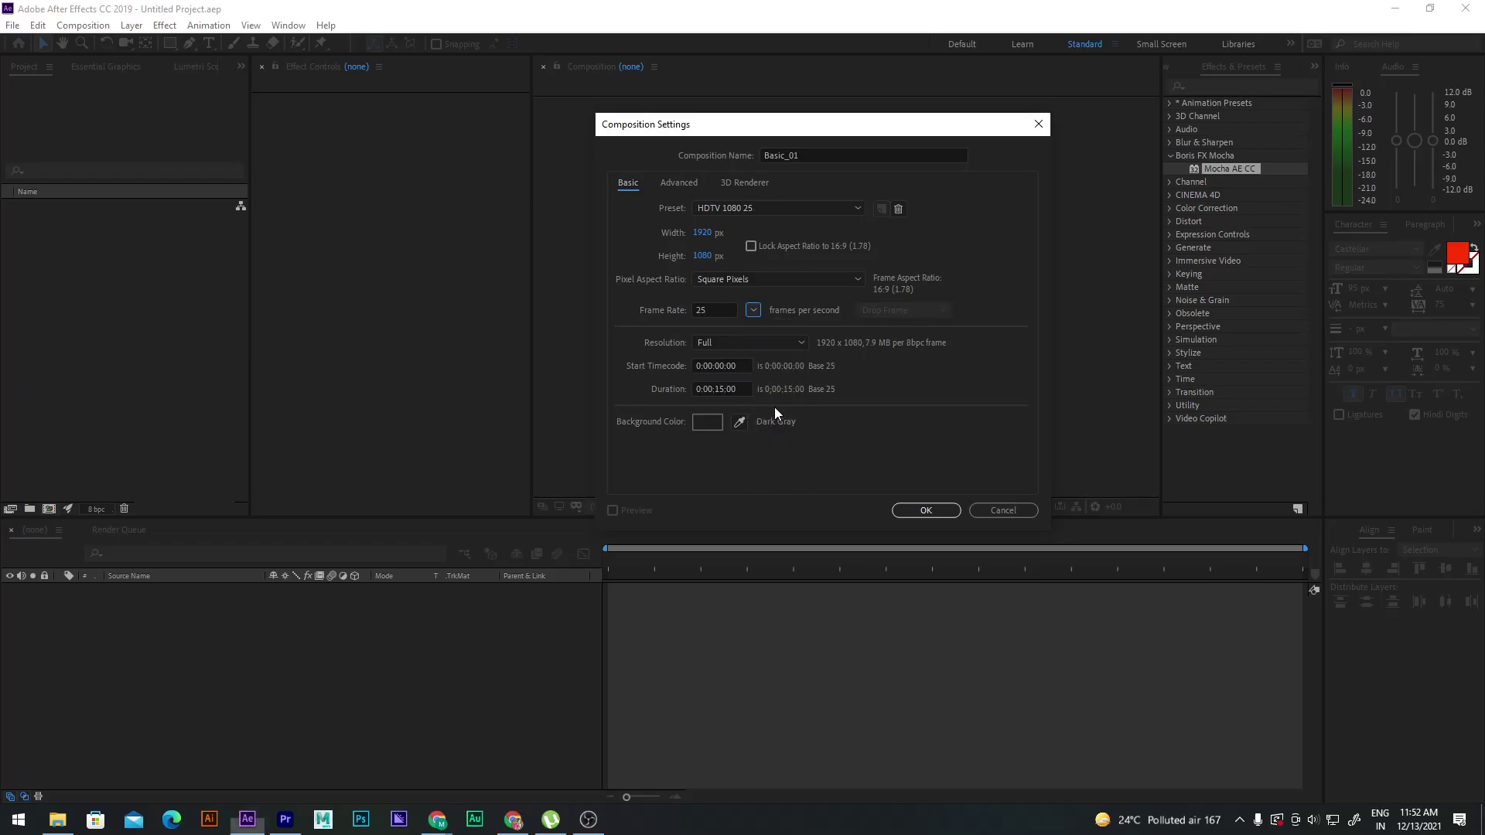
pyautogui.click(754, 310)
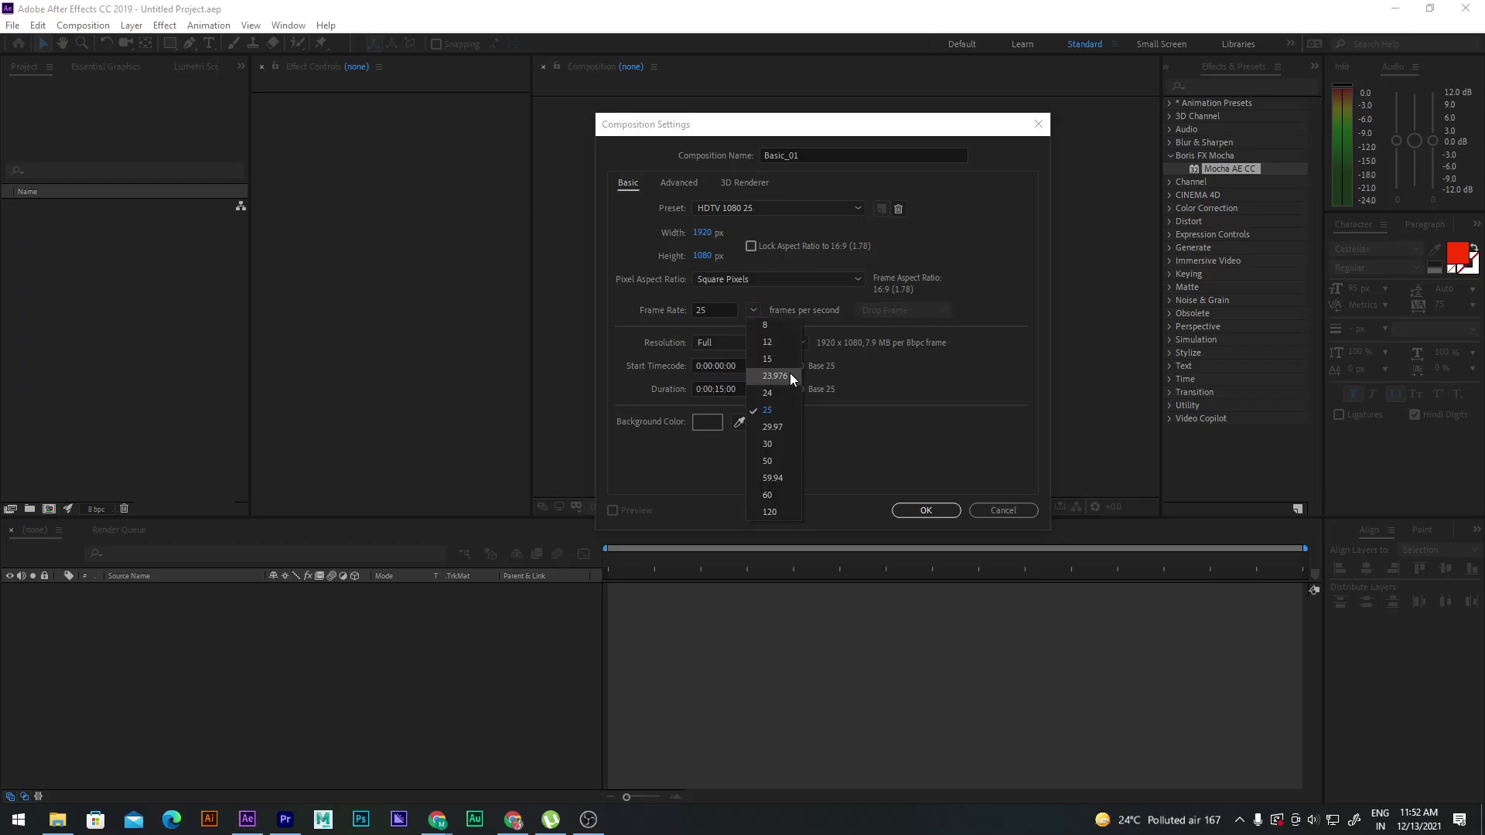
pyautogui.click(772, 427)
# Look at the Drop Frame and Non-Drop Frame choices for 29.97, then set the frame rate back to 30
pyautogui.click(903, 309)
pyautogui.click(903, 309)
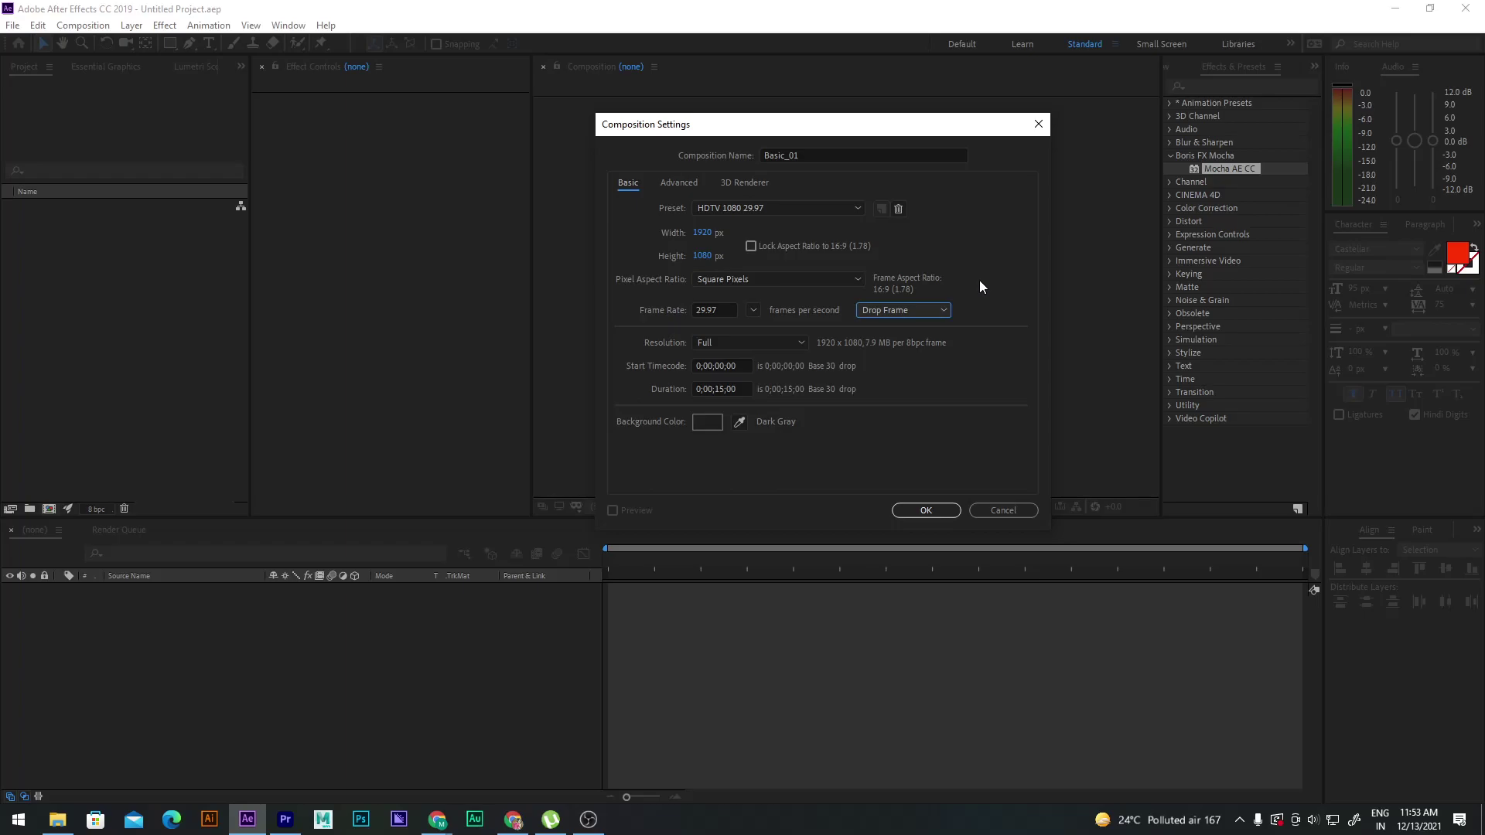
pyautogui.click(940, 310)
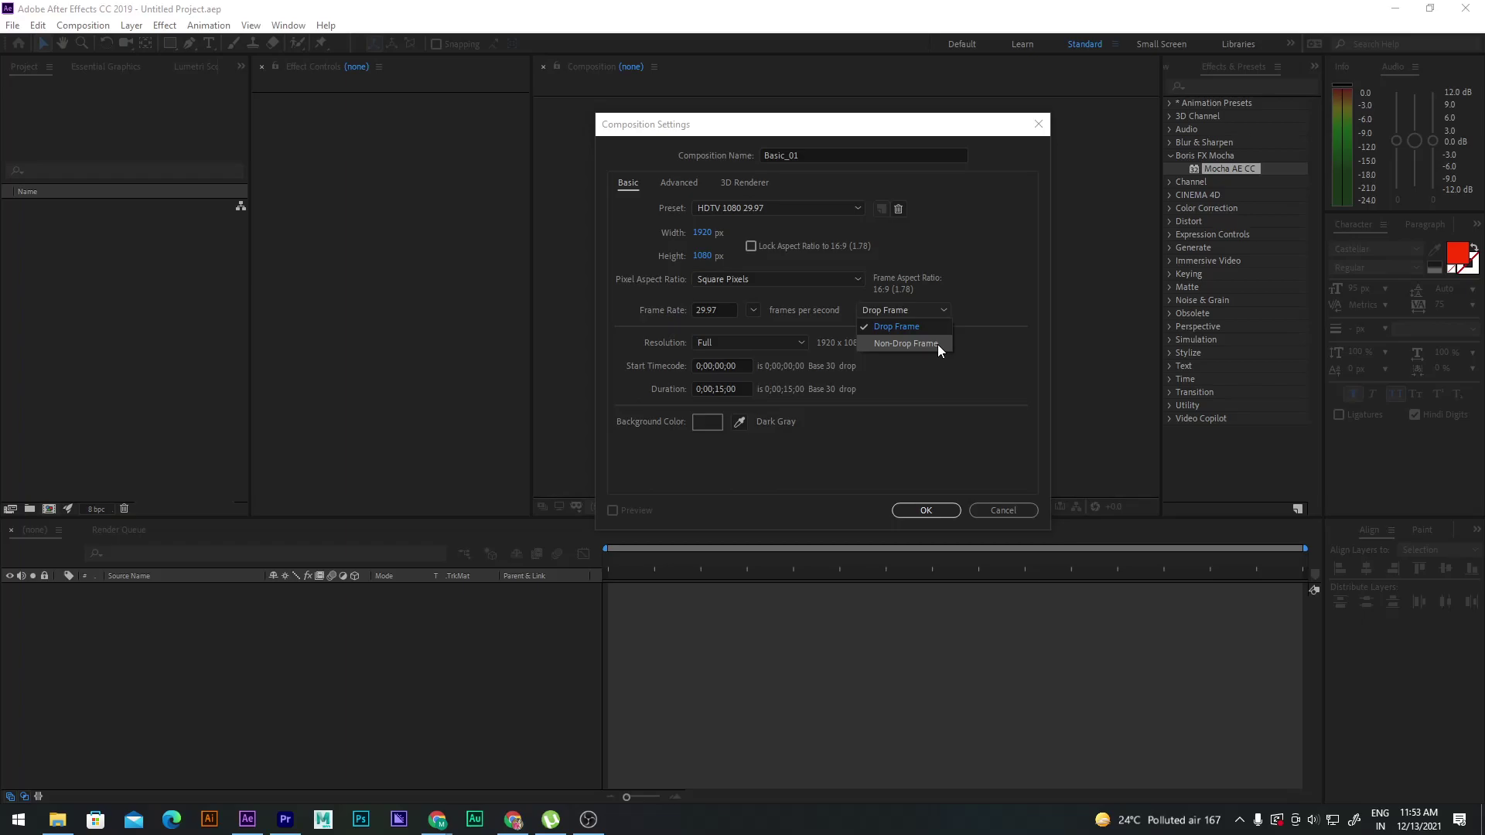
pyautogui.click(921, 328)
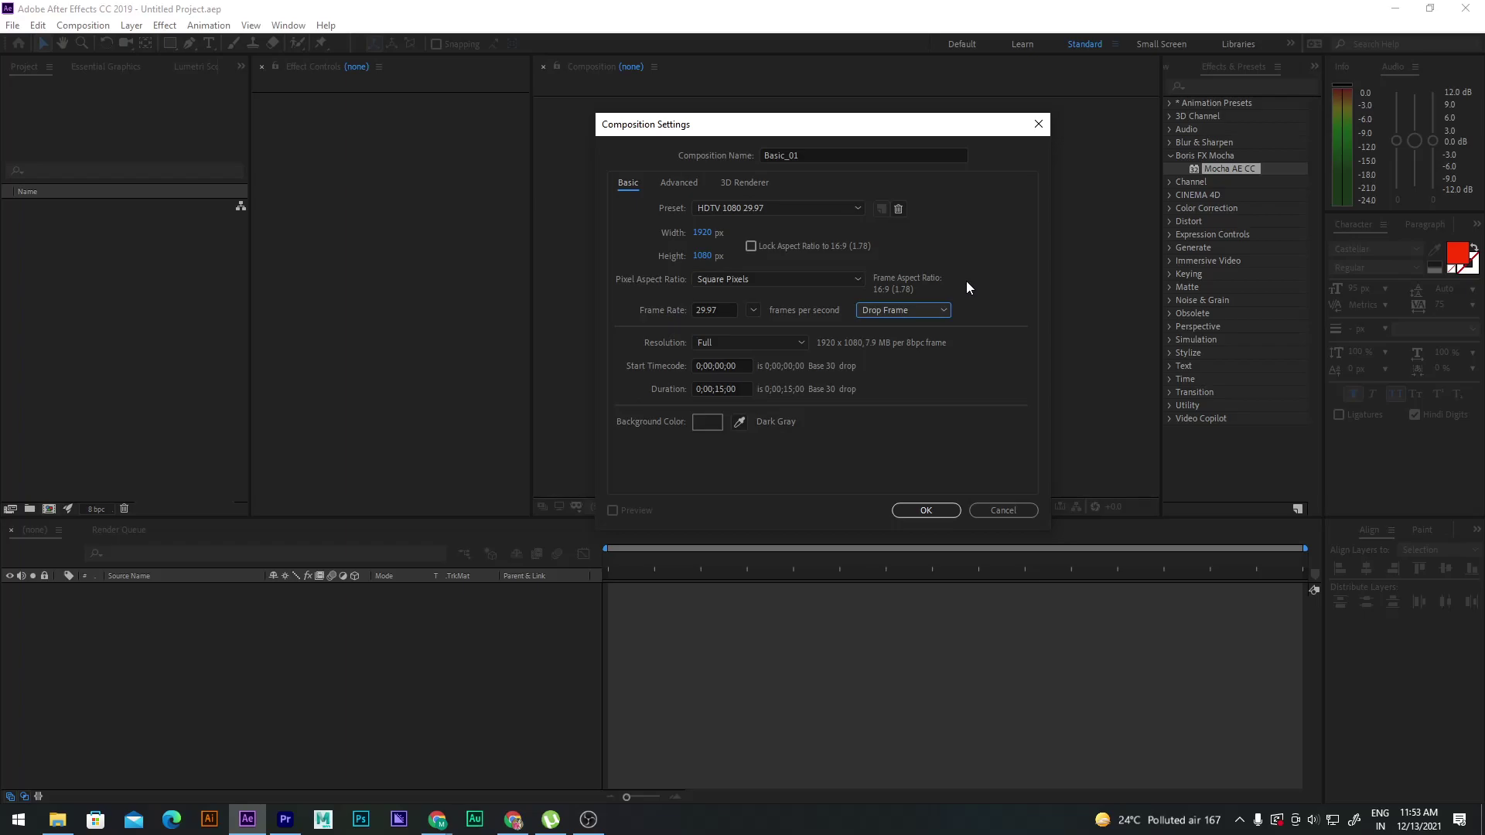
pyautogui.click(752, 310)
pyautogui.click(767, 445)
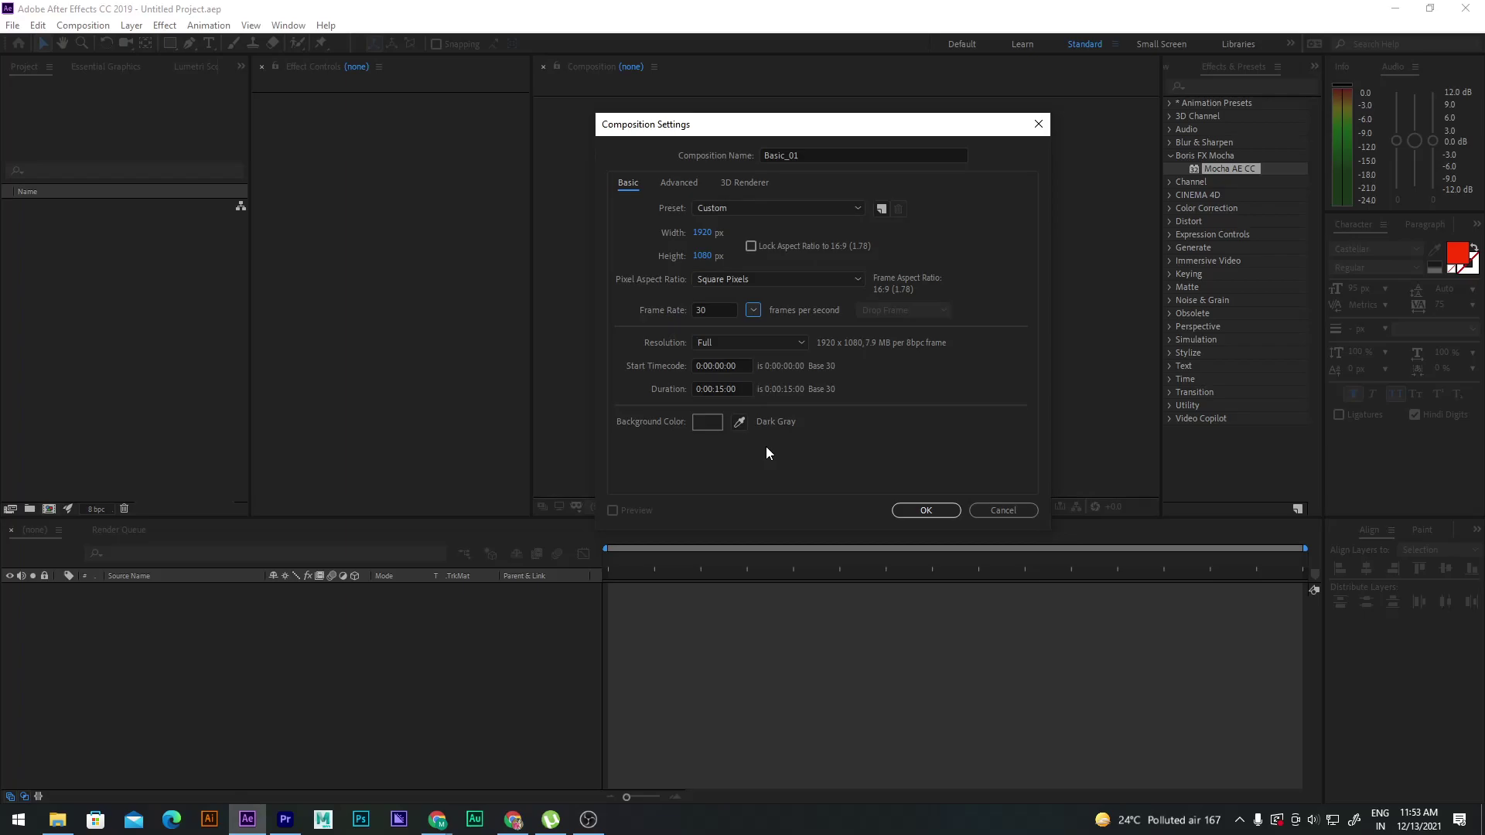
# Review the composition's resolution choices and keep Full
pyautogui.click(743, 340)
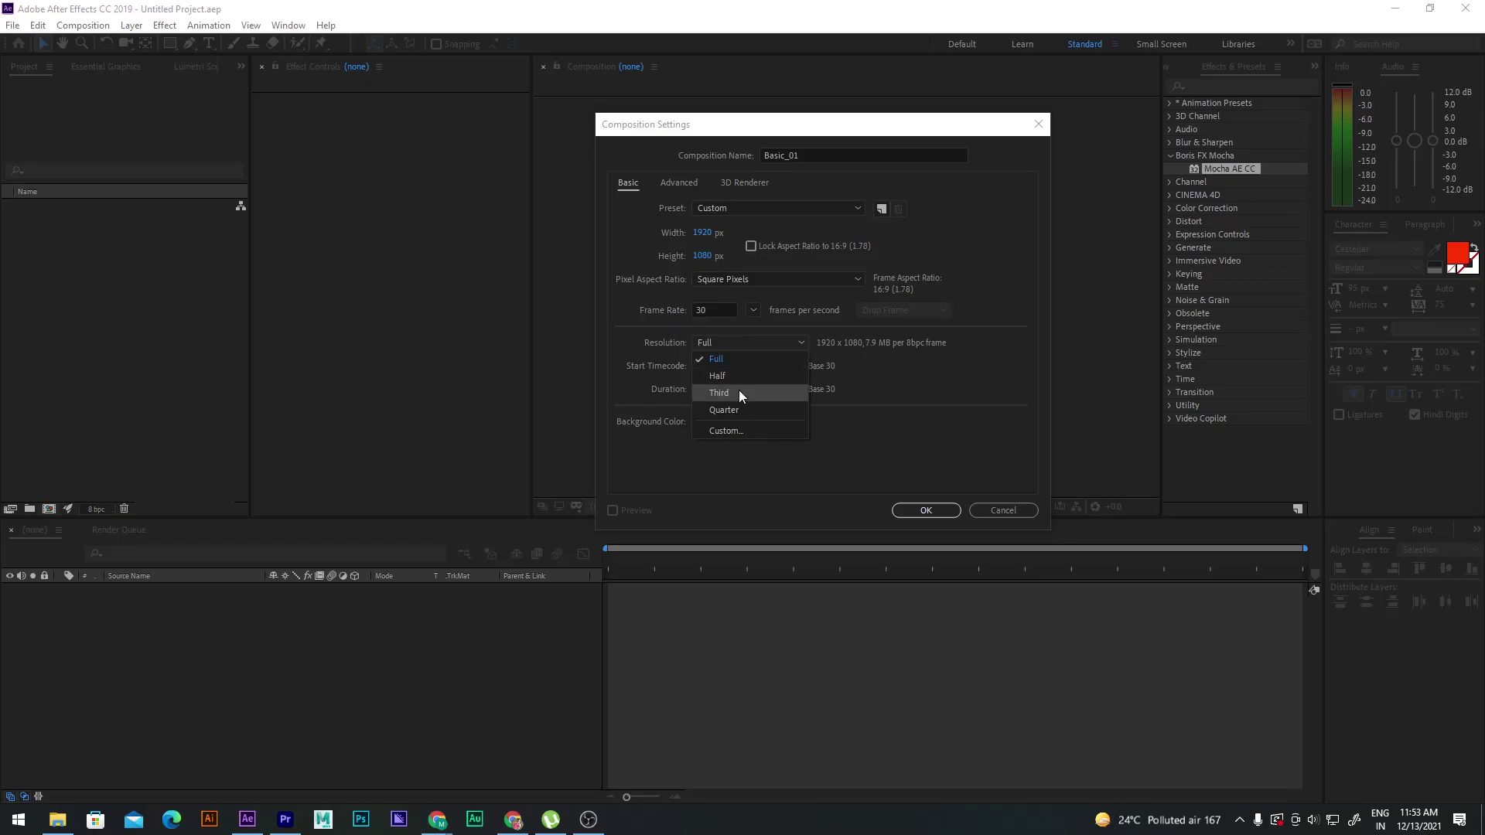
pyautogui.click(751, 356)
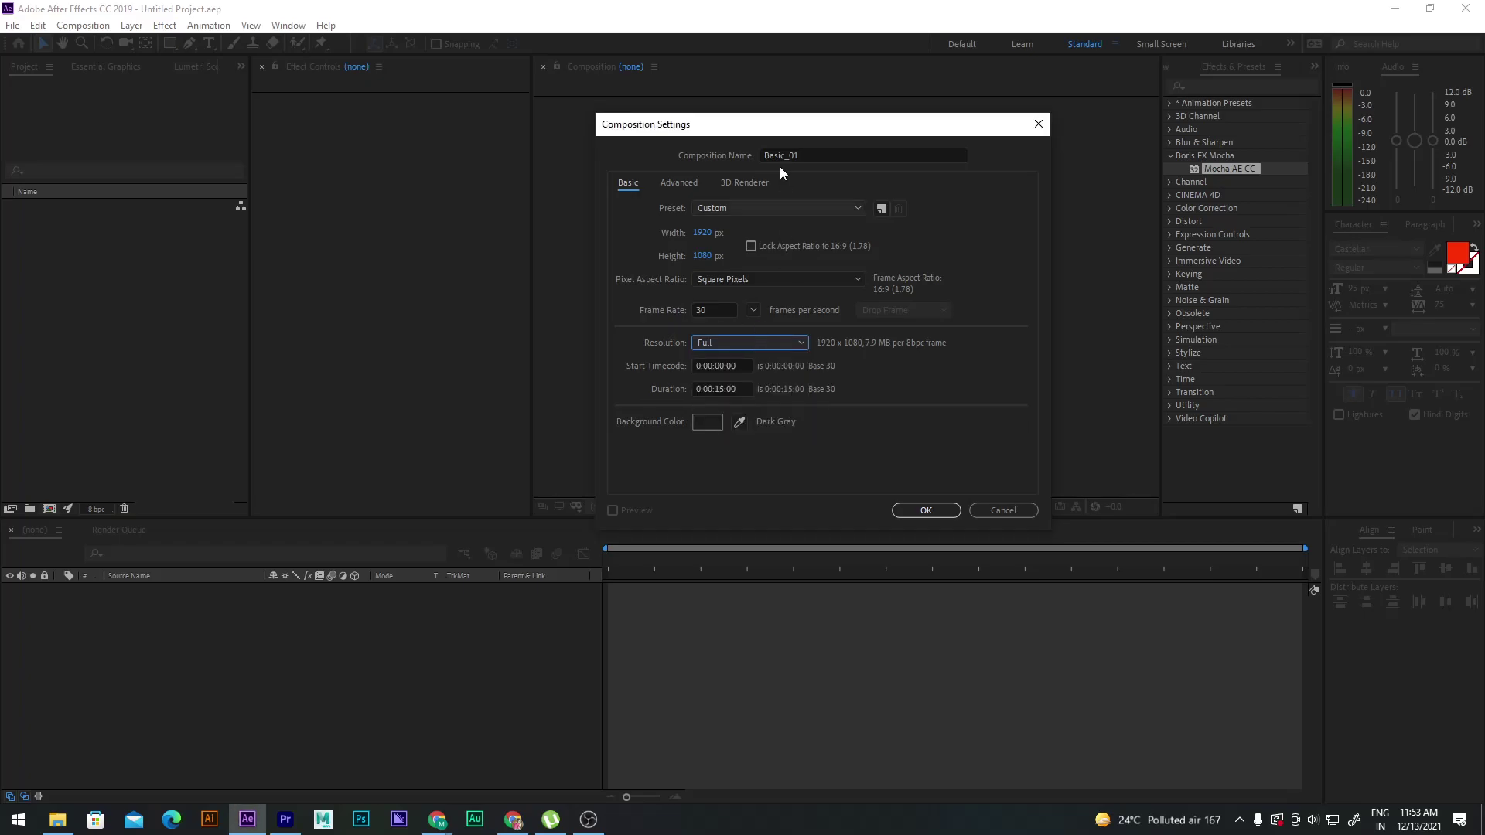
pyautogui.moveTo(766, 133); pyautogui.dragTo(203, 74)
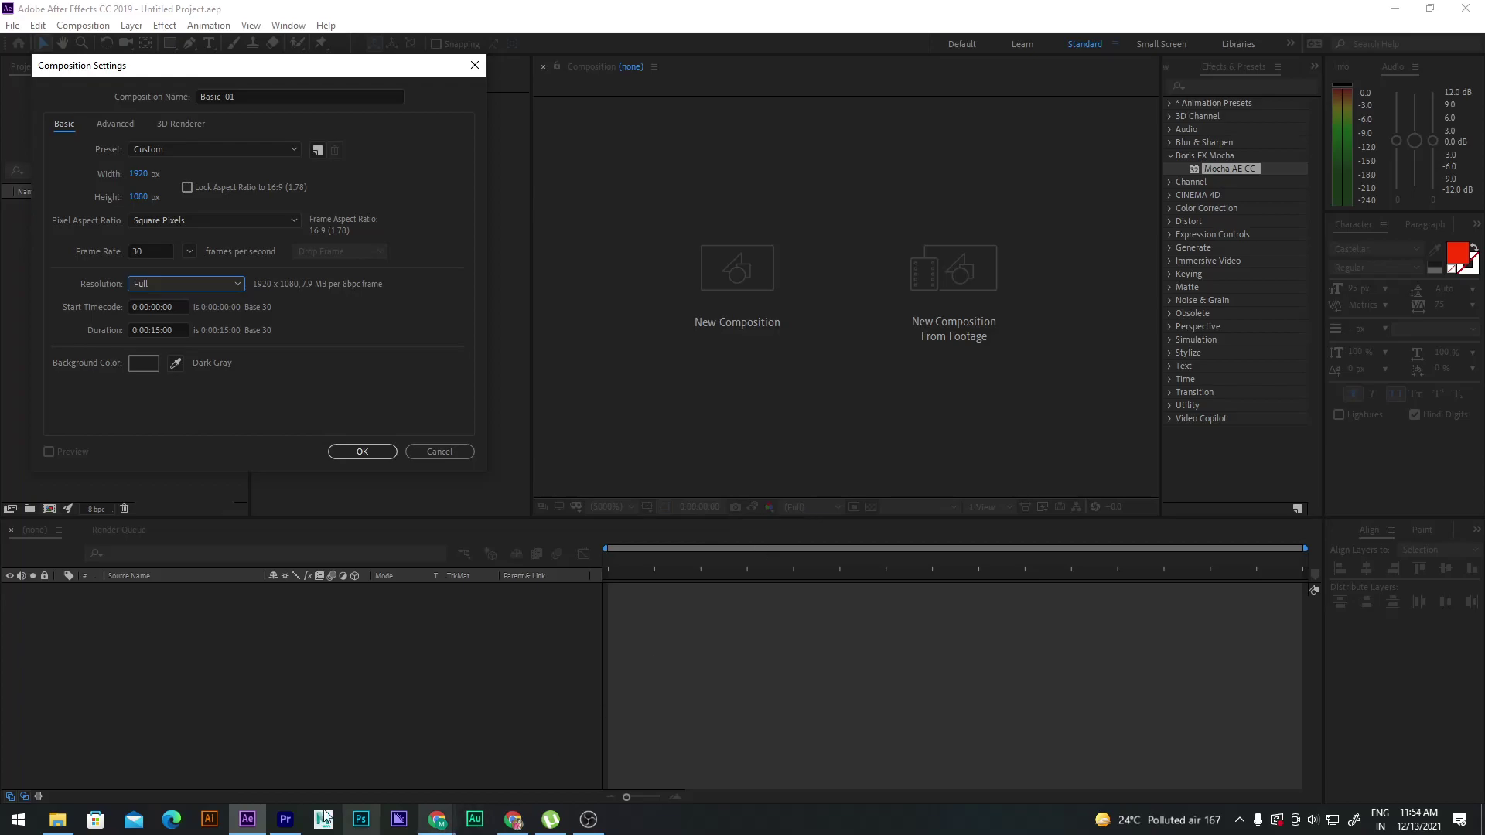
# Switch to Premiere Pro to compare its playback resolution options, then return to After Effects and keep the composition's resolution at Full
pyautogui.click(285, 819)
pyautogui.click(1346, 424)
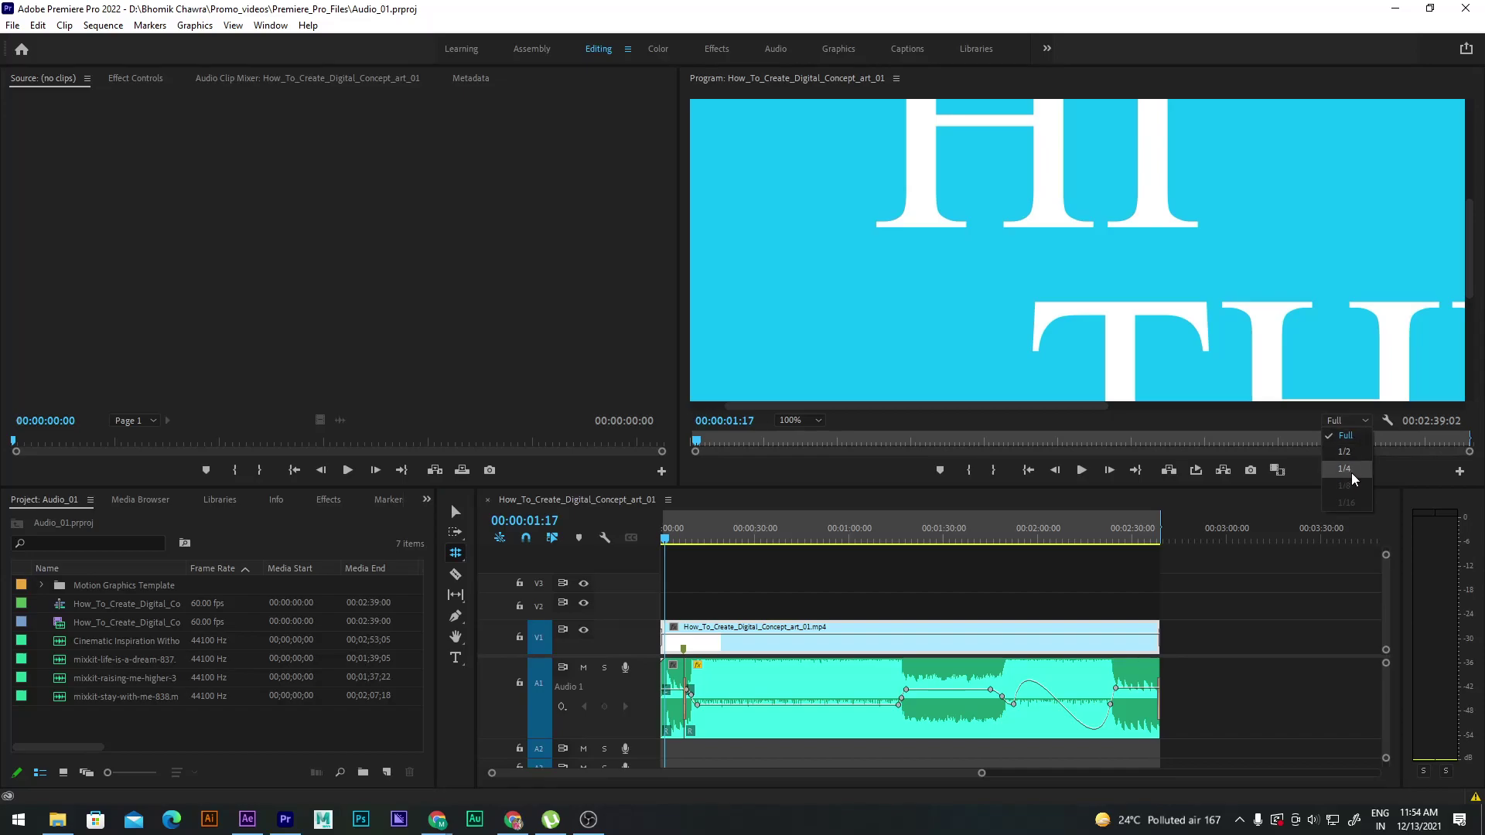
pyautogui.click(1292, 417)
pyautogui.click(1395, 8)
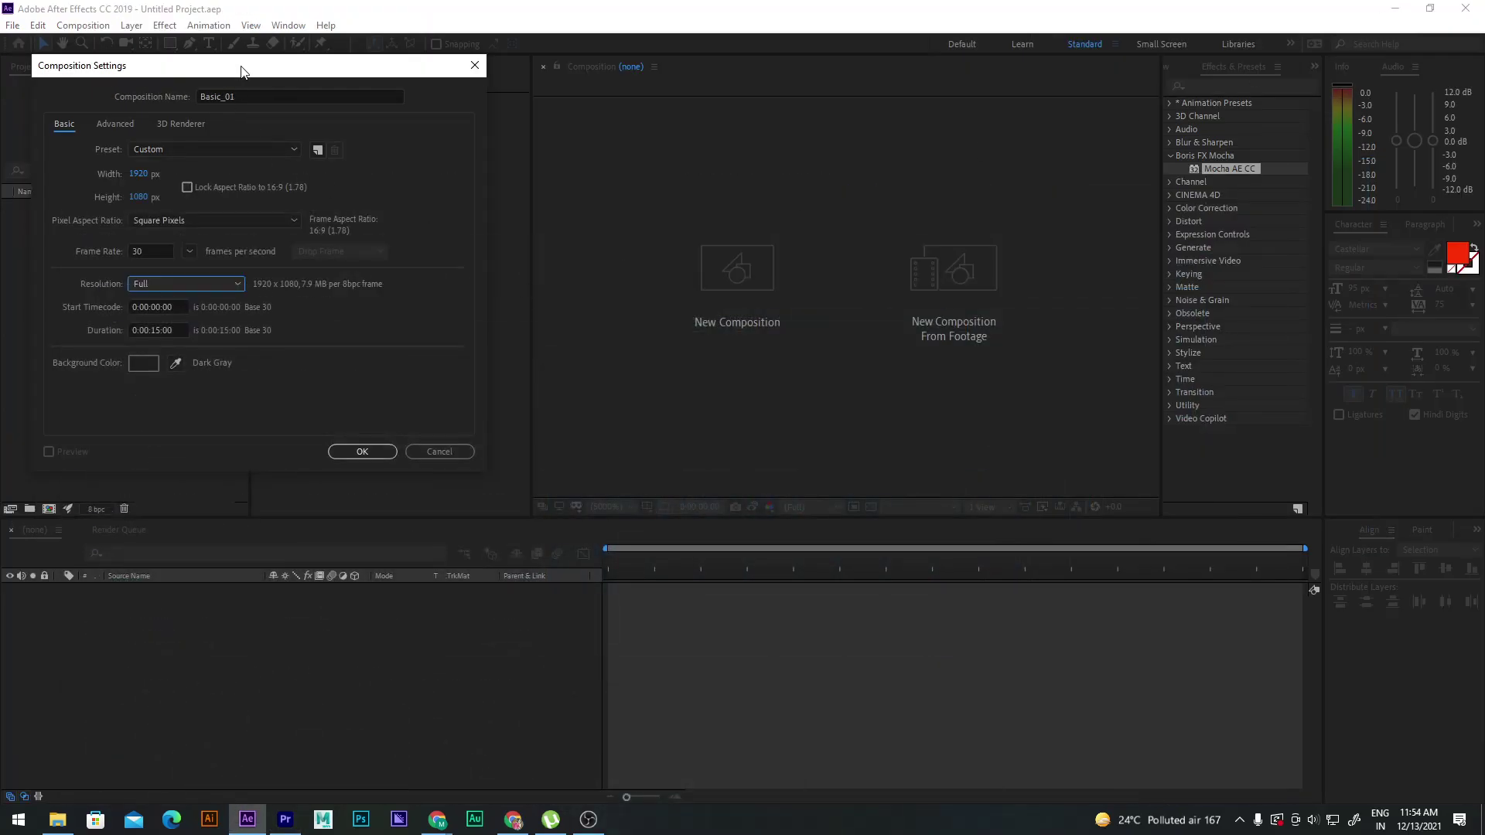
pyautogui.click(693, 363)
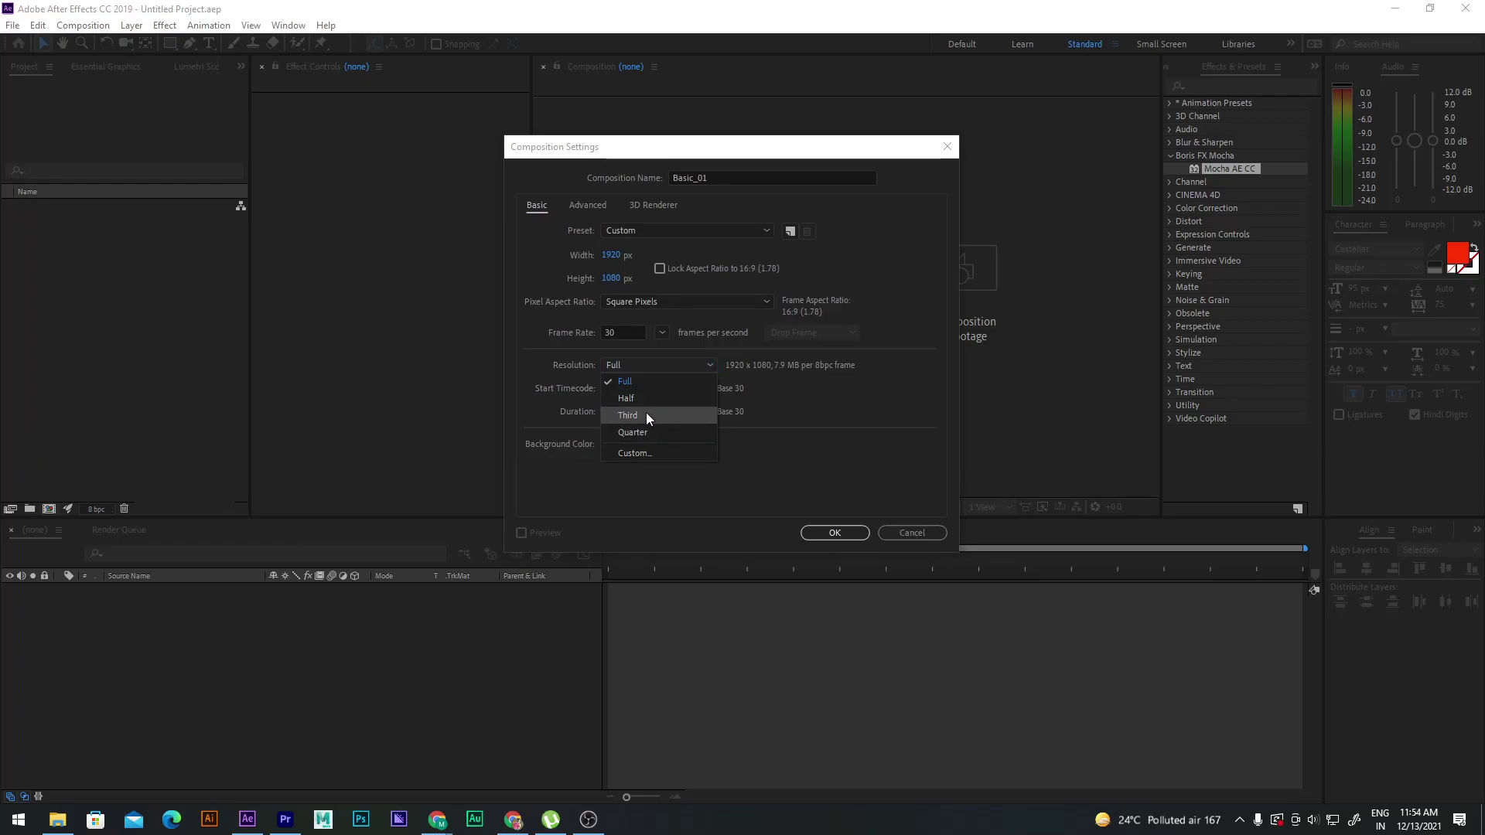
pyautogui.click(654, 381)
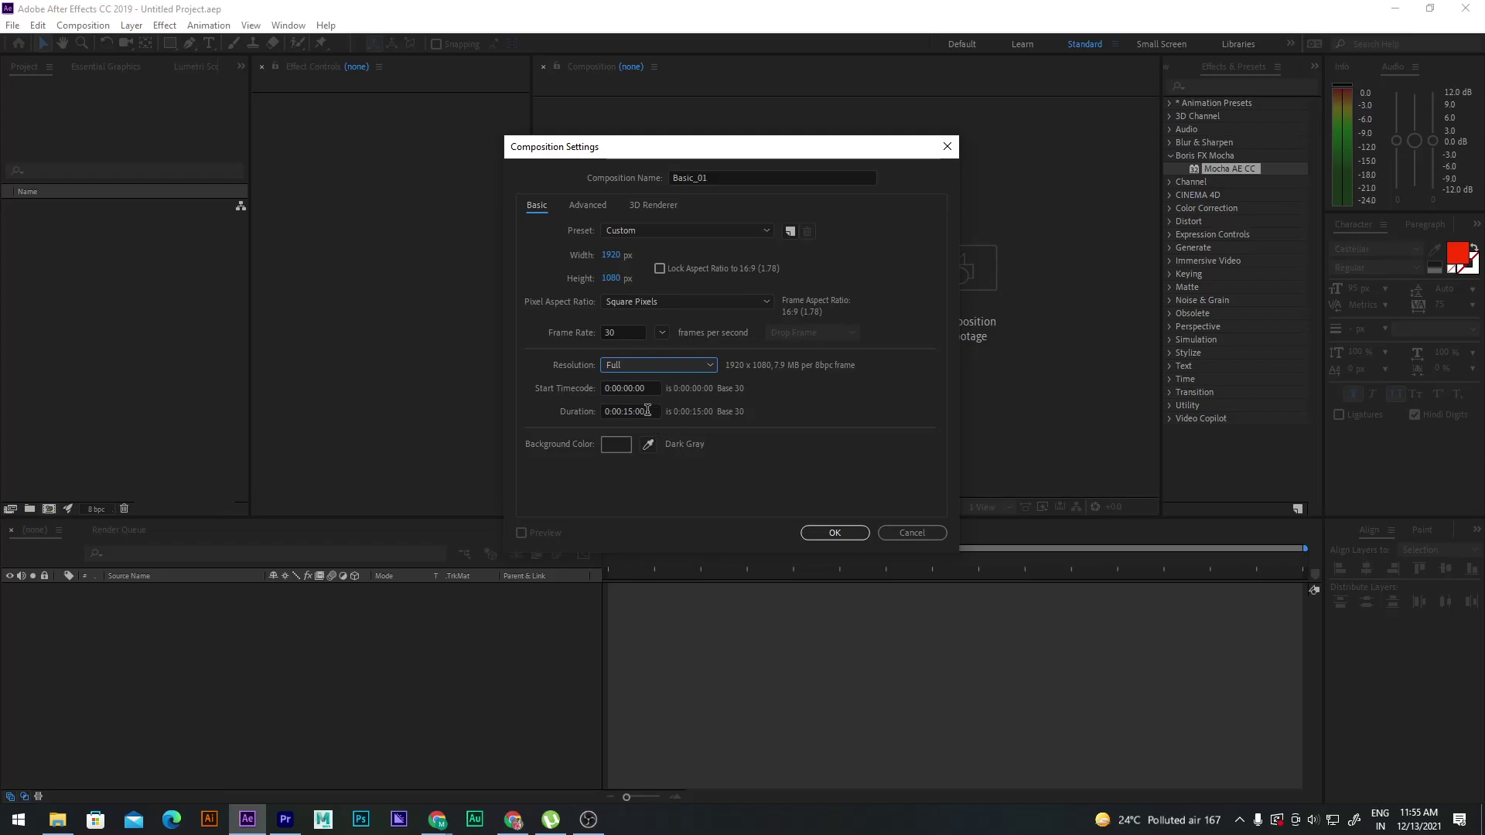
# Set the composition's duration to 0:00:17:00 by entering 60 frames after the 15 seconds
pyautogui.moveTo(648, 410); pyautogui.dragTo(638, 411)
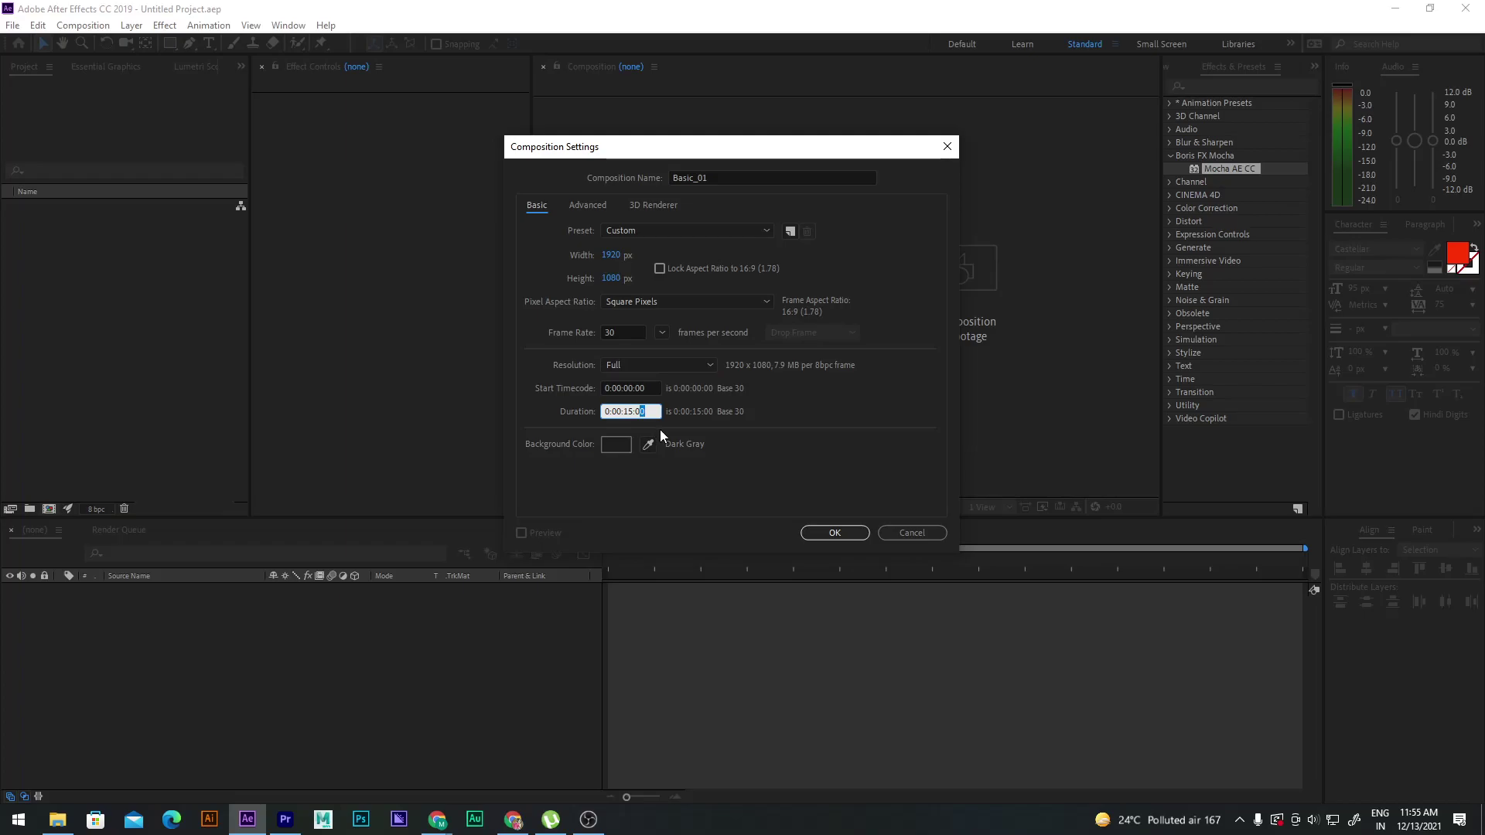
pyautogui.write('60')
pyautogui.click(734, 409)
# Try a frame rate of 60 frames per second and return it to 30
pyautogui.click(662, 333)
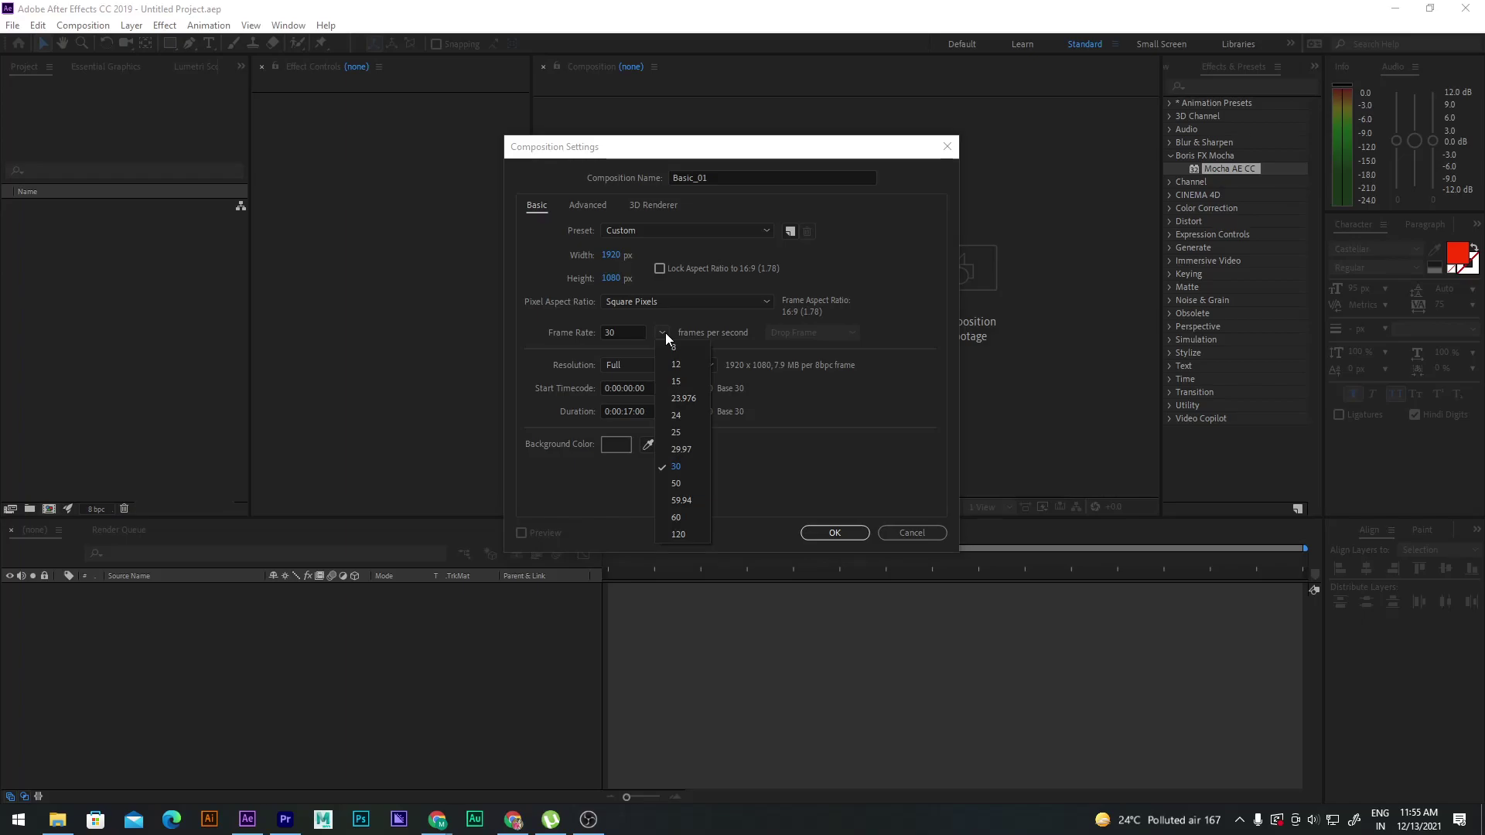
pyautogui.click(683, 518)
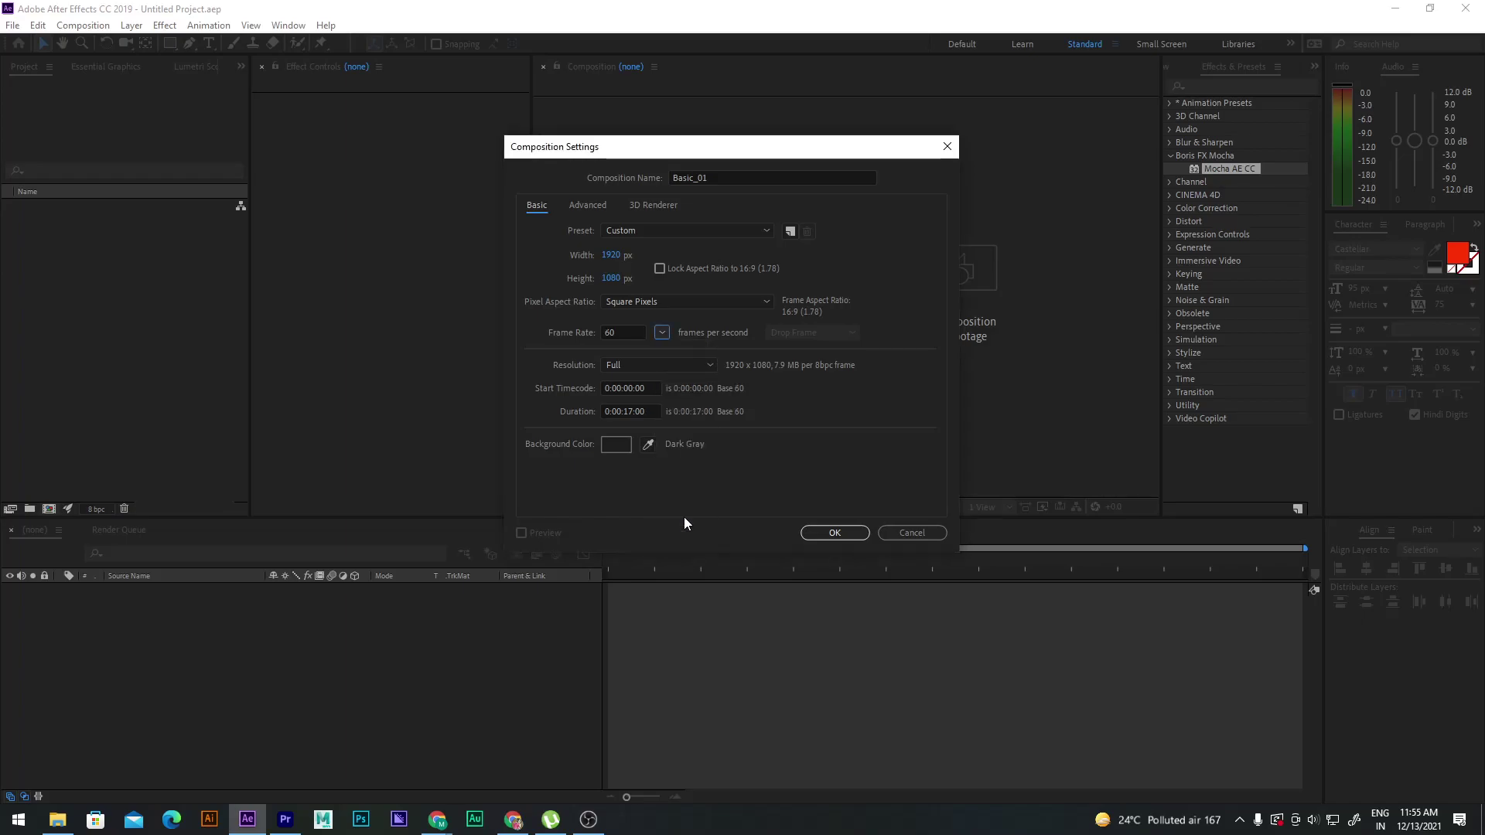
pyautogui.click(662, 333)
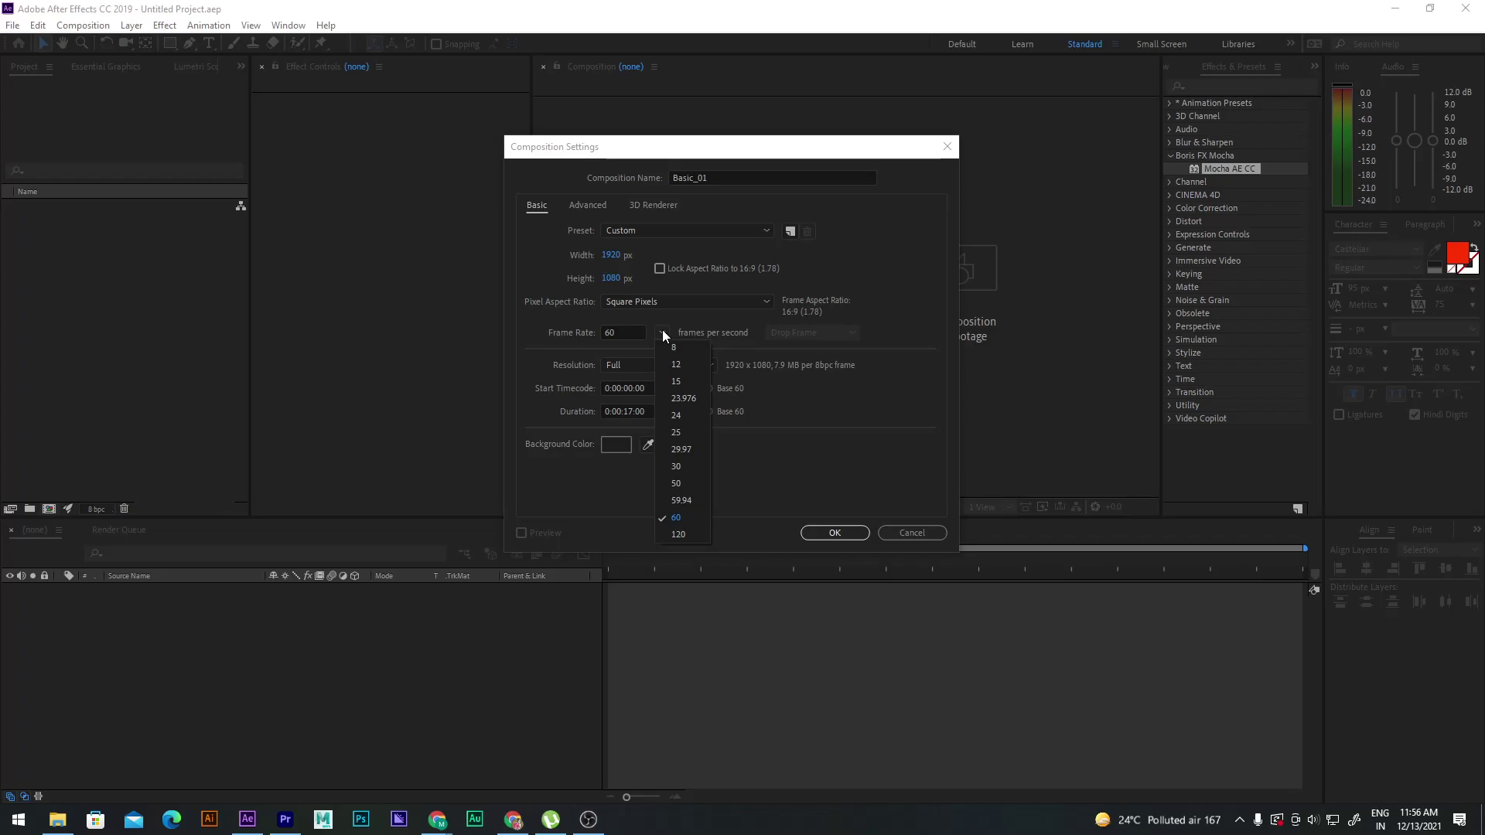
pyautogui.click(674, 467)
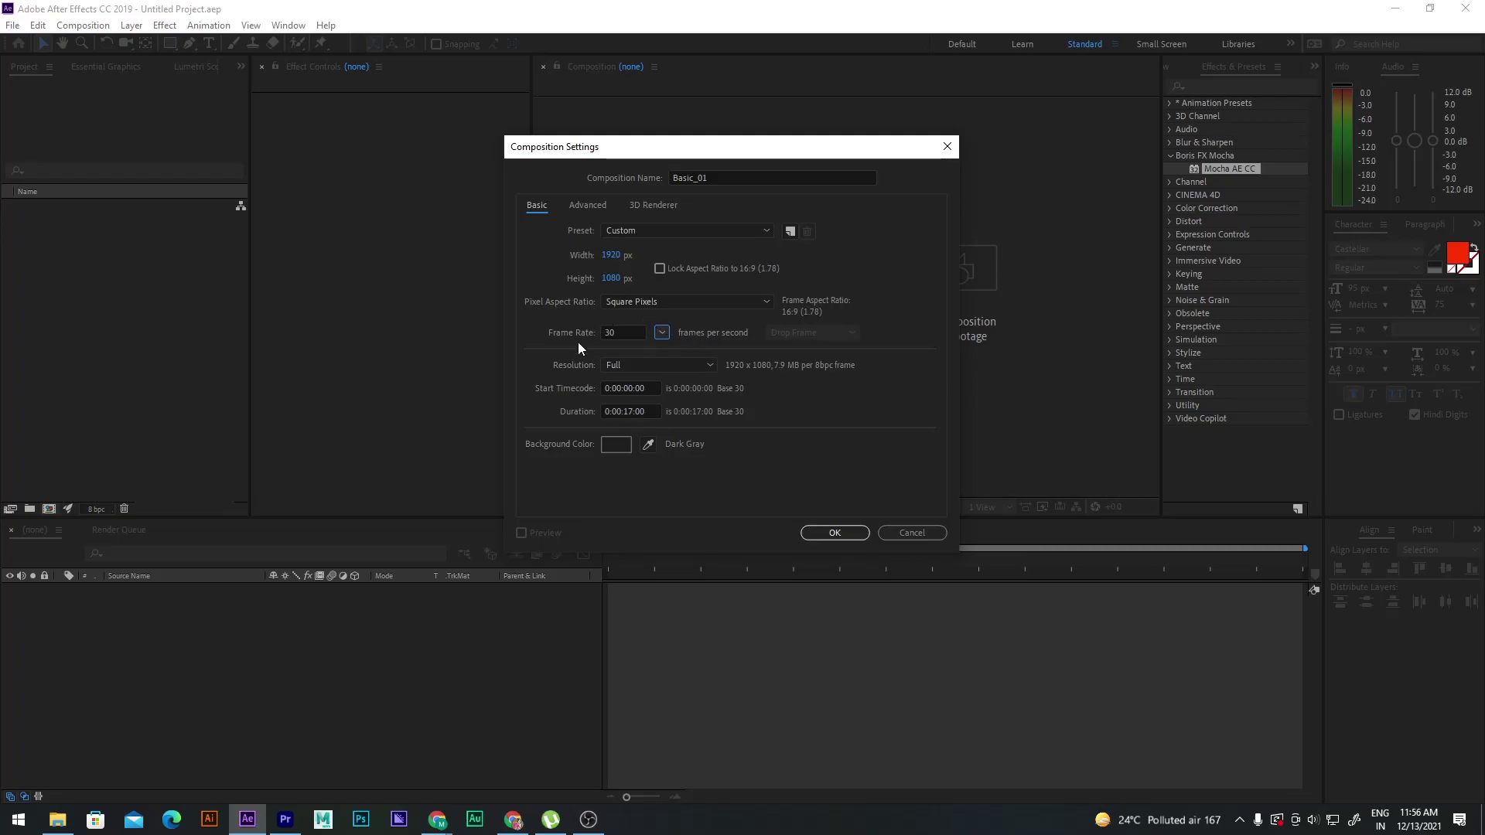
# Change the composition's background color to a lighter pale gray-red
pyautogui.click(627, 443)
pyautogui.moveTo(30, 65)
pyautogui.mouseDown()
pyautogui.moveTo(17, 20)
pyautogui.moveTo(40, 132)
pyautogui.moveTo(8, 245)
pyautogui.moveTo(25, 183)
pyautogui.mouseUp()
pyautogui.click(355, 44)
# Save the composition settings as a preset named Mera_wala_Presets_01 and check for it among the presets
pyautogui.click(789, 235)
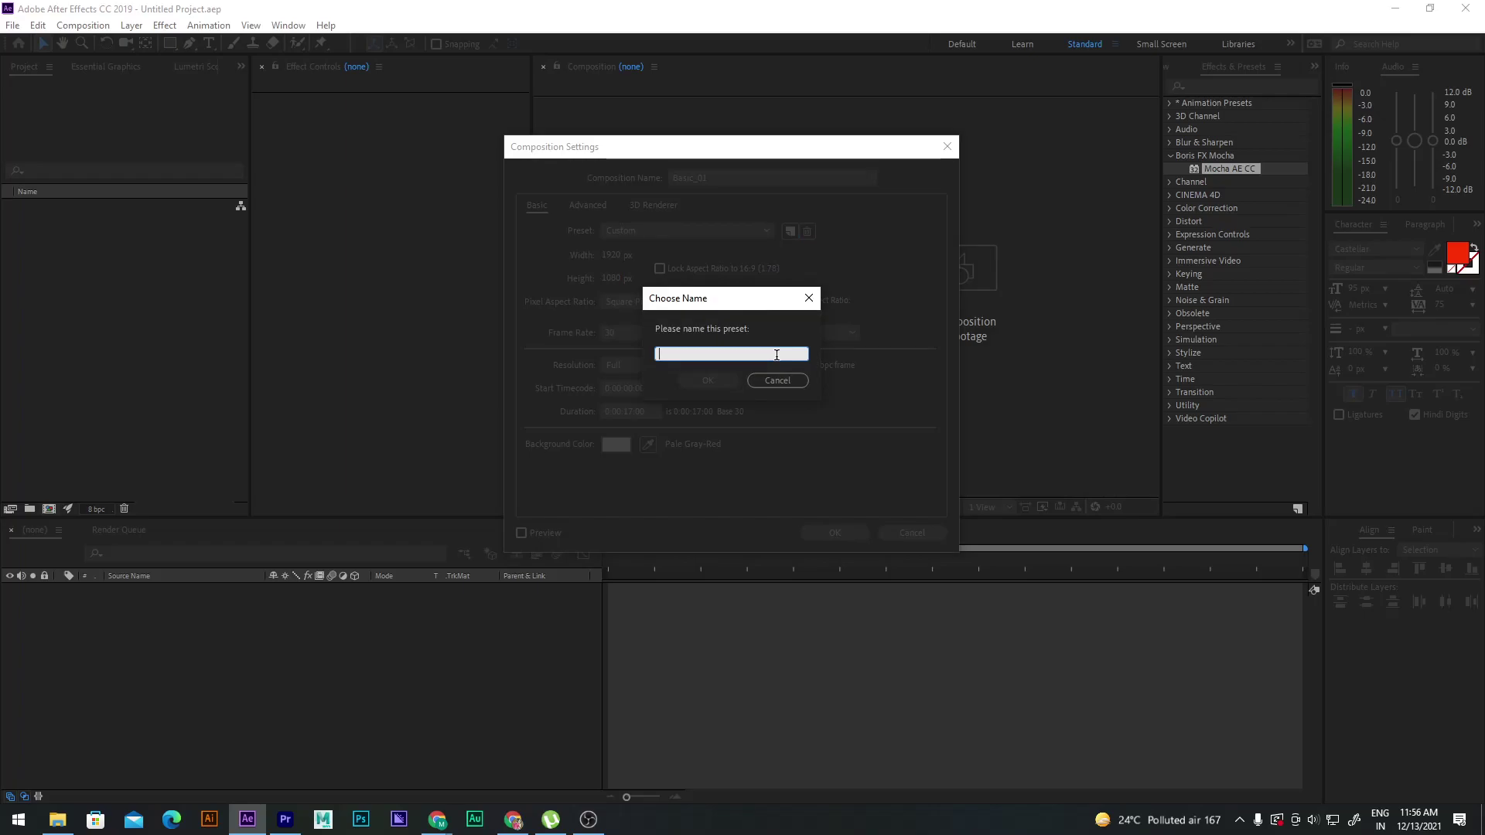
pyautogui.write('Mera_wala_Presets_01')
pyautogui.click(731, 379)
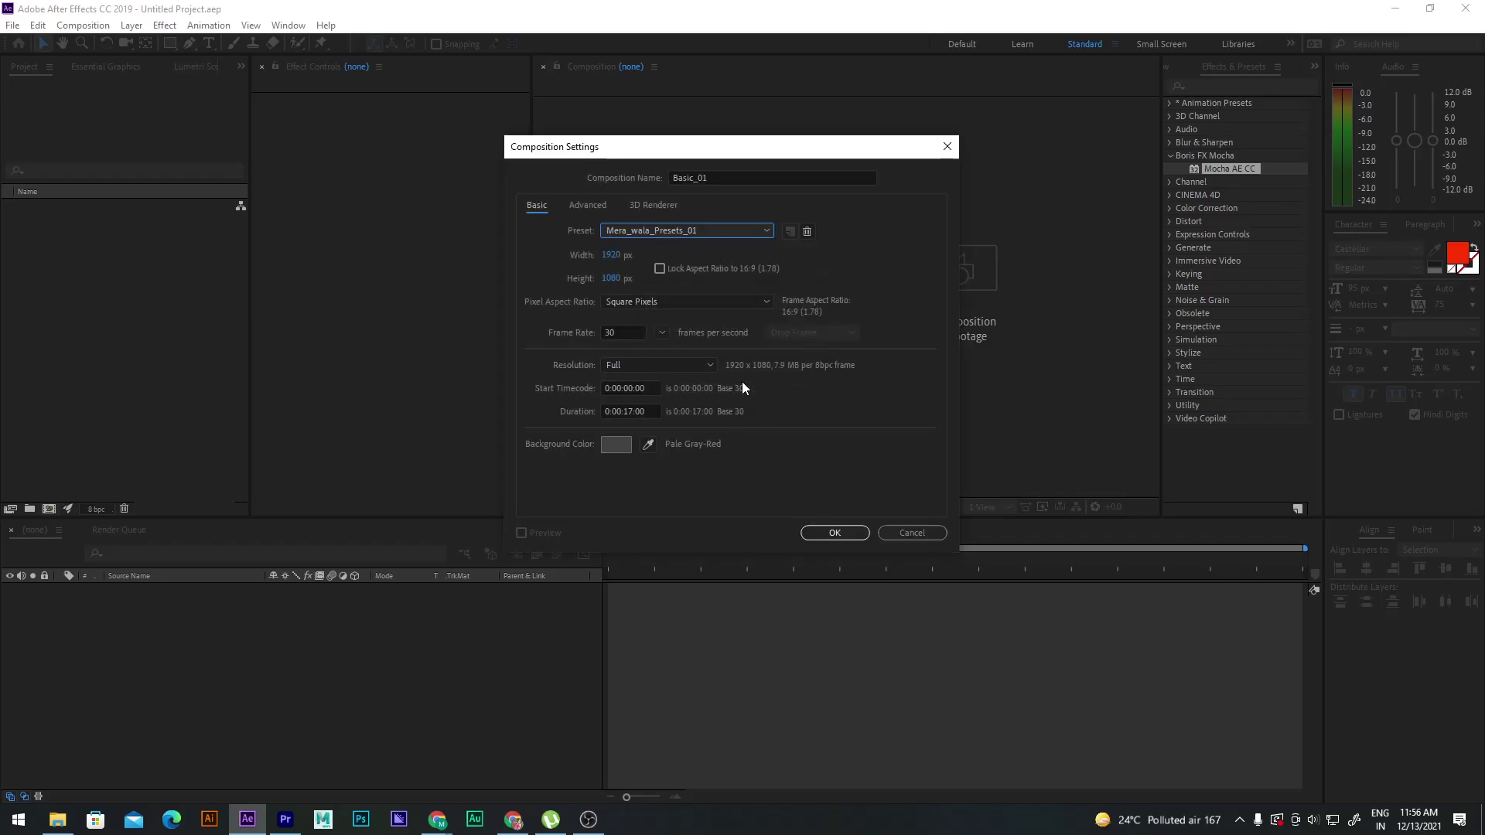
pyautogui.click(747, 230)
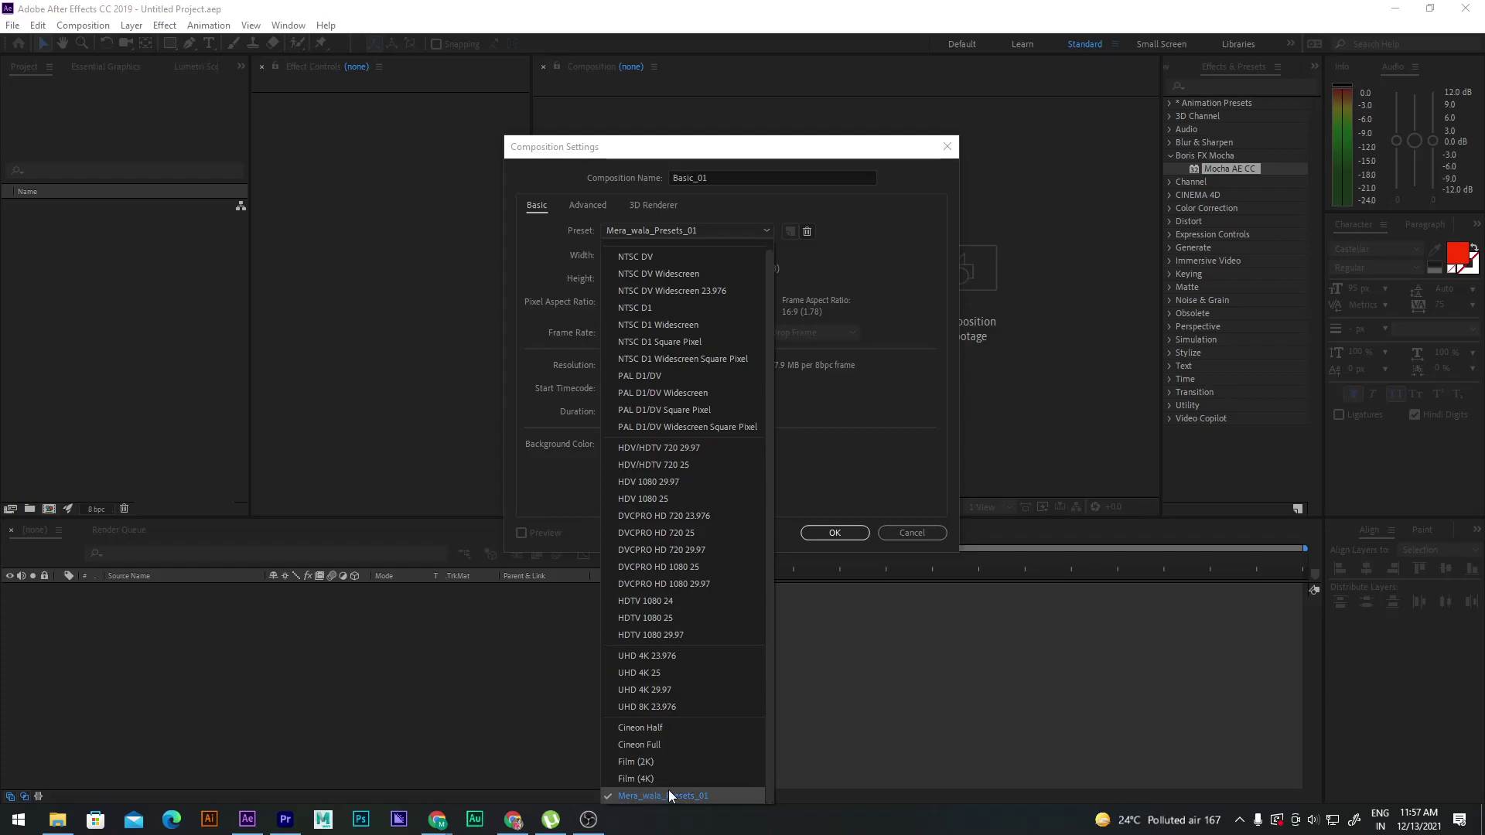
pyautogui.click(922, 262)
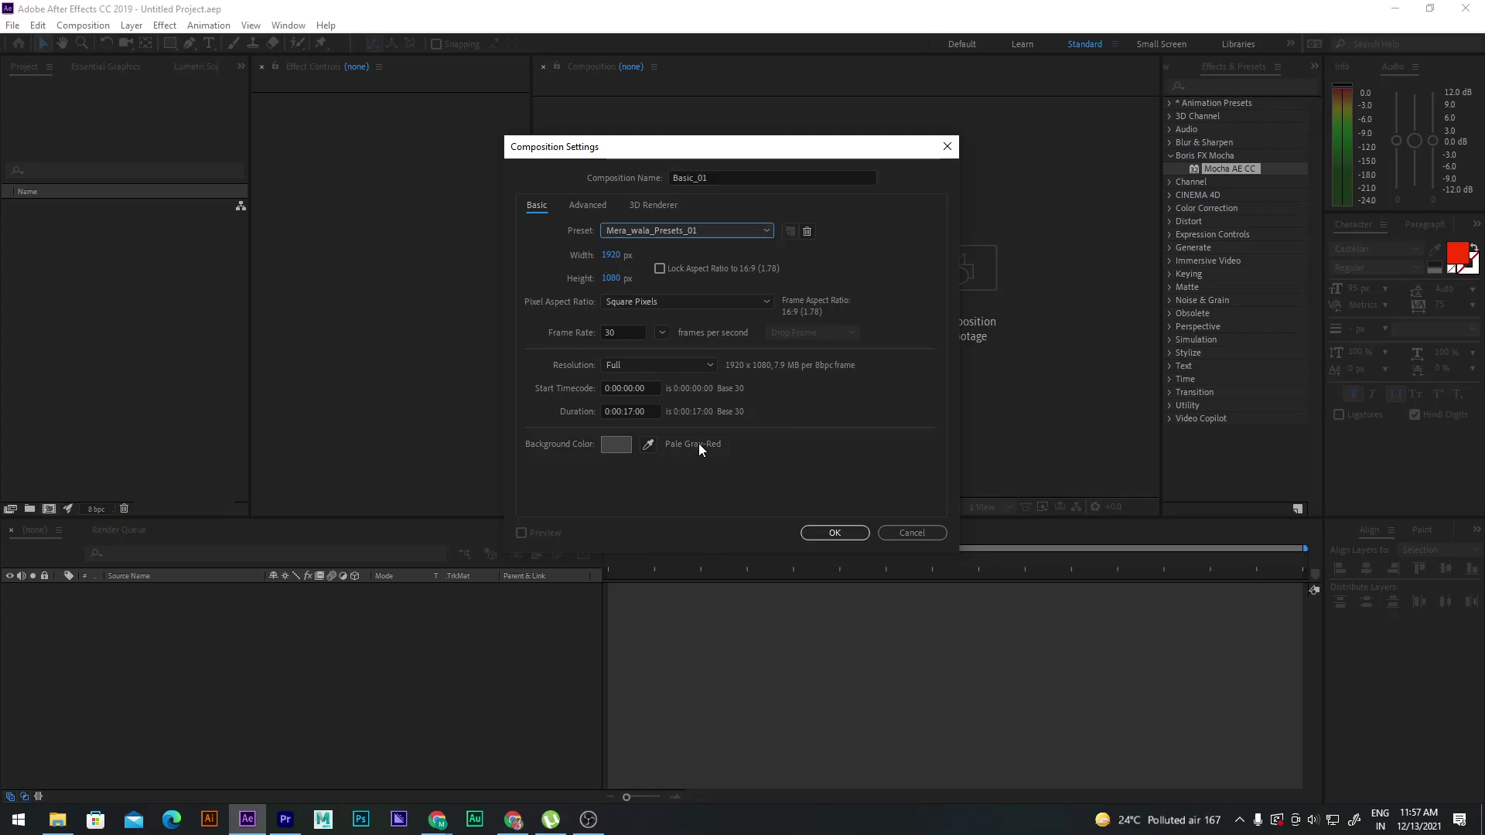
# Look through the composition's advanced and 3D renderer settings, comparing them with the basic ones
pyautogui.moveTo(698, 145); pyautogui.dragTo(539, 103)
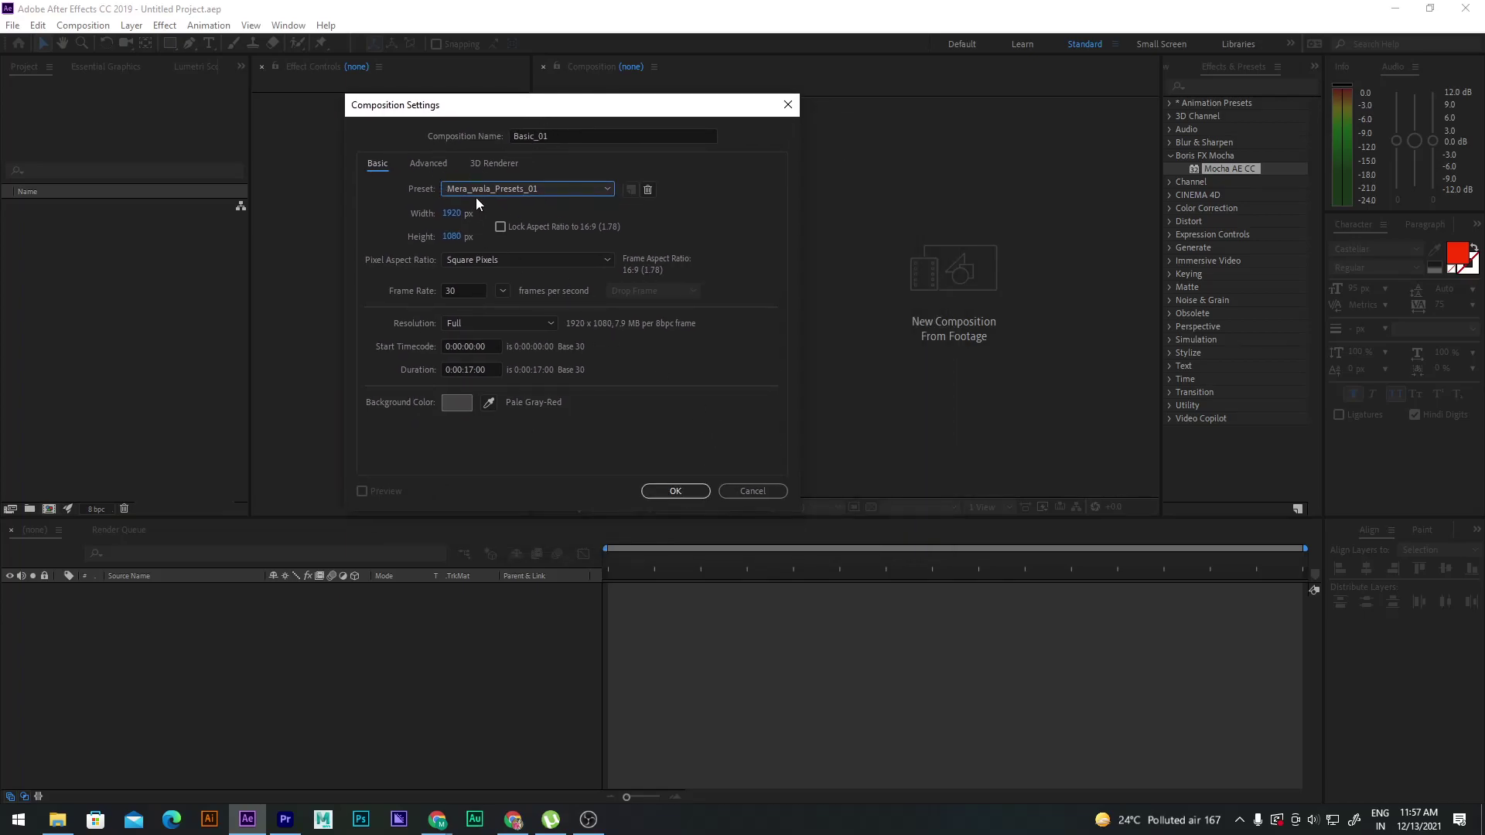
pyautogui.click(425, 163)
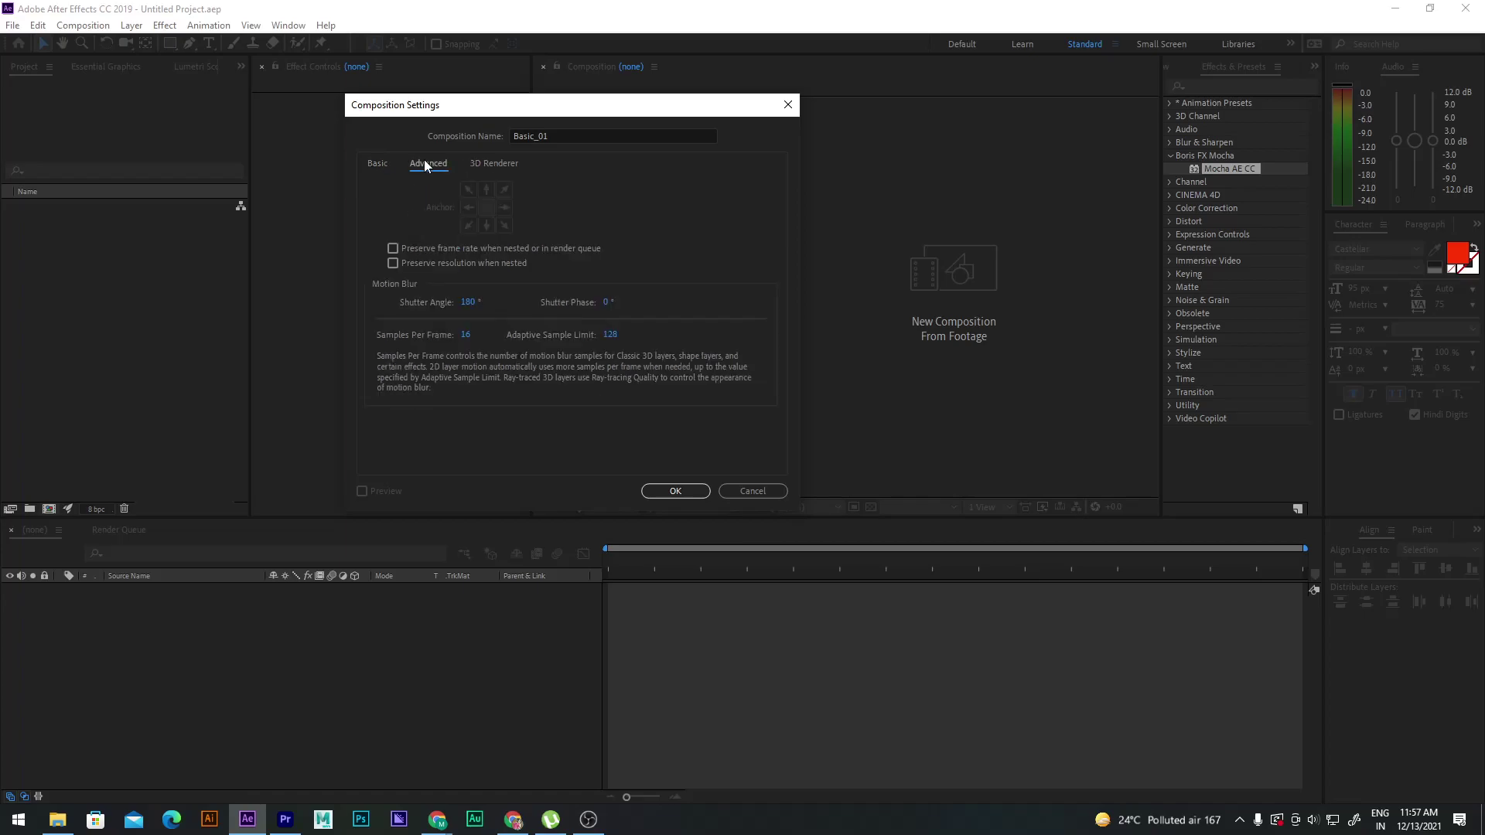
pyautogui.click(486, 164)
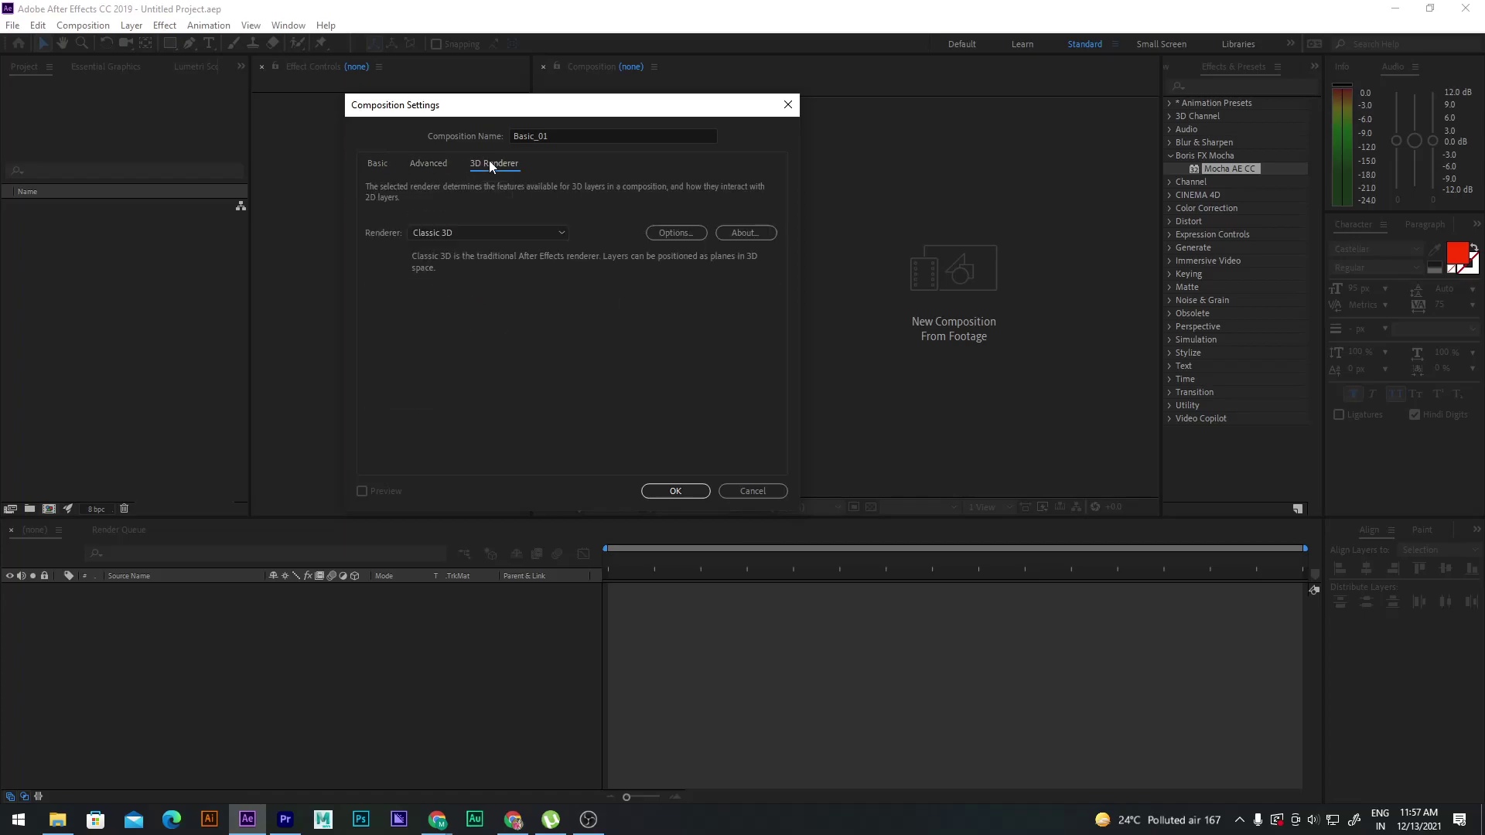
pyautogui.click(433, 164)
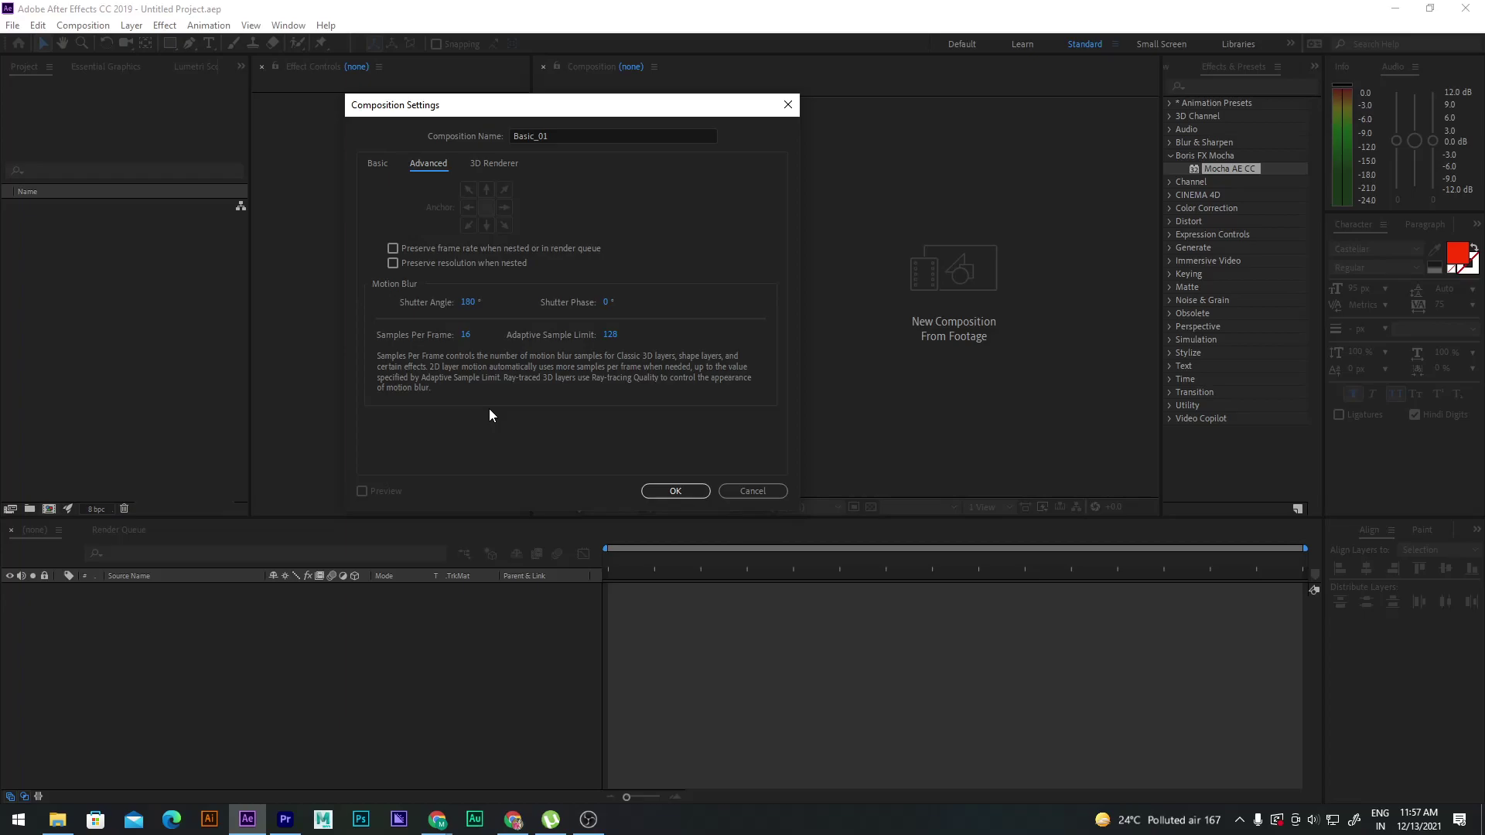
pyautogui.click(374, 165)
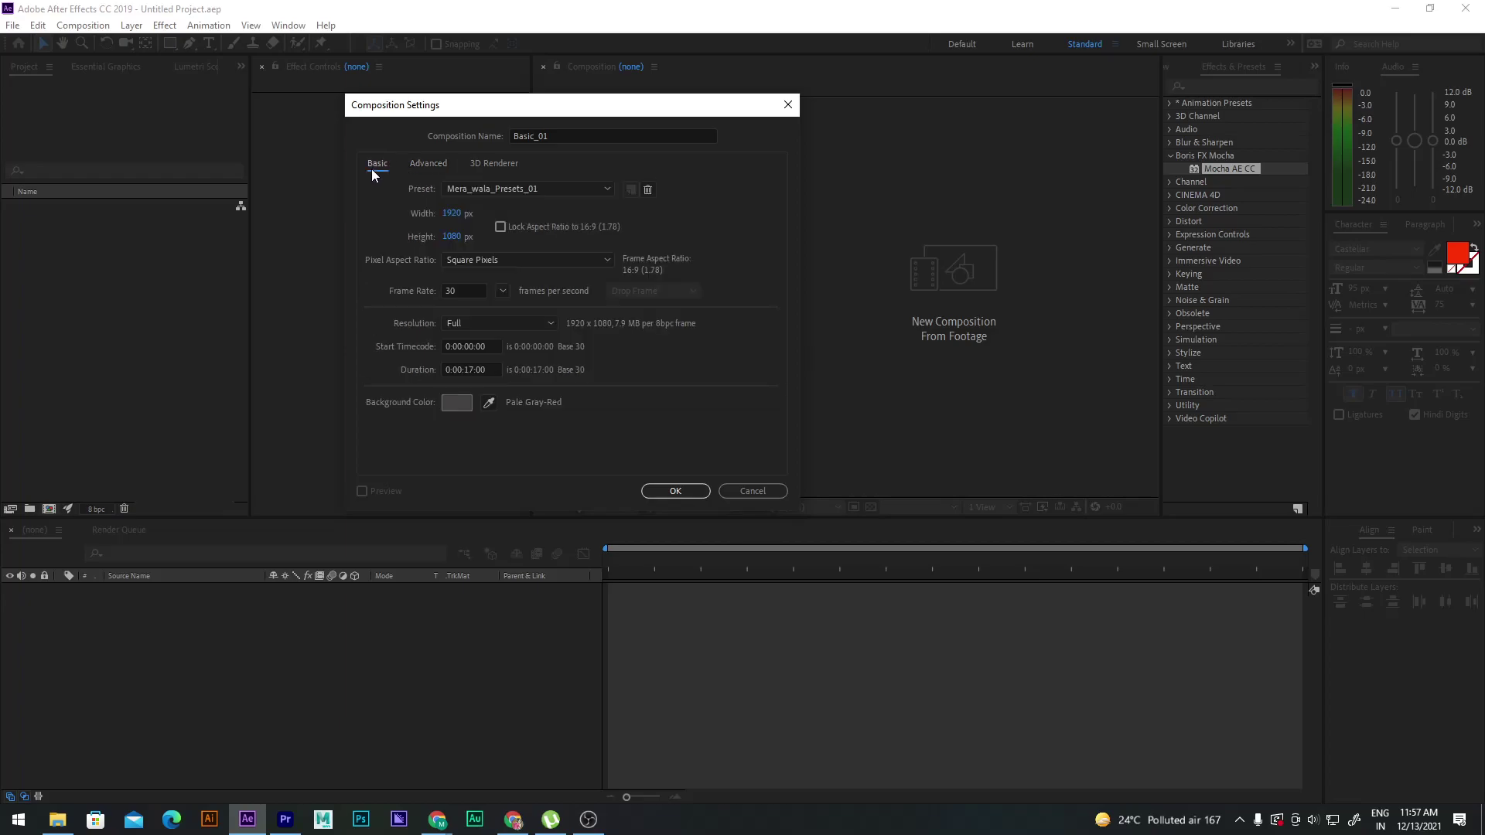
pyautogui.click(424, 163)
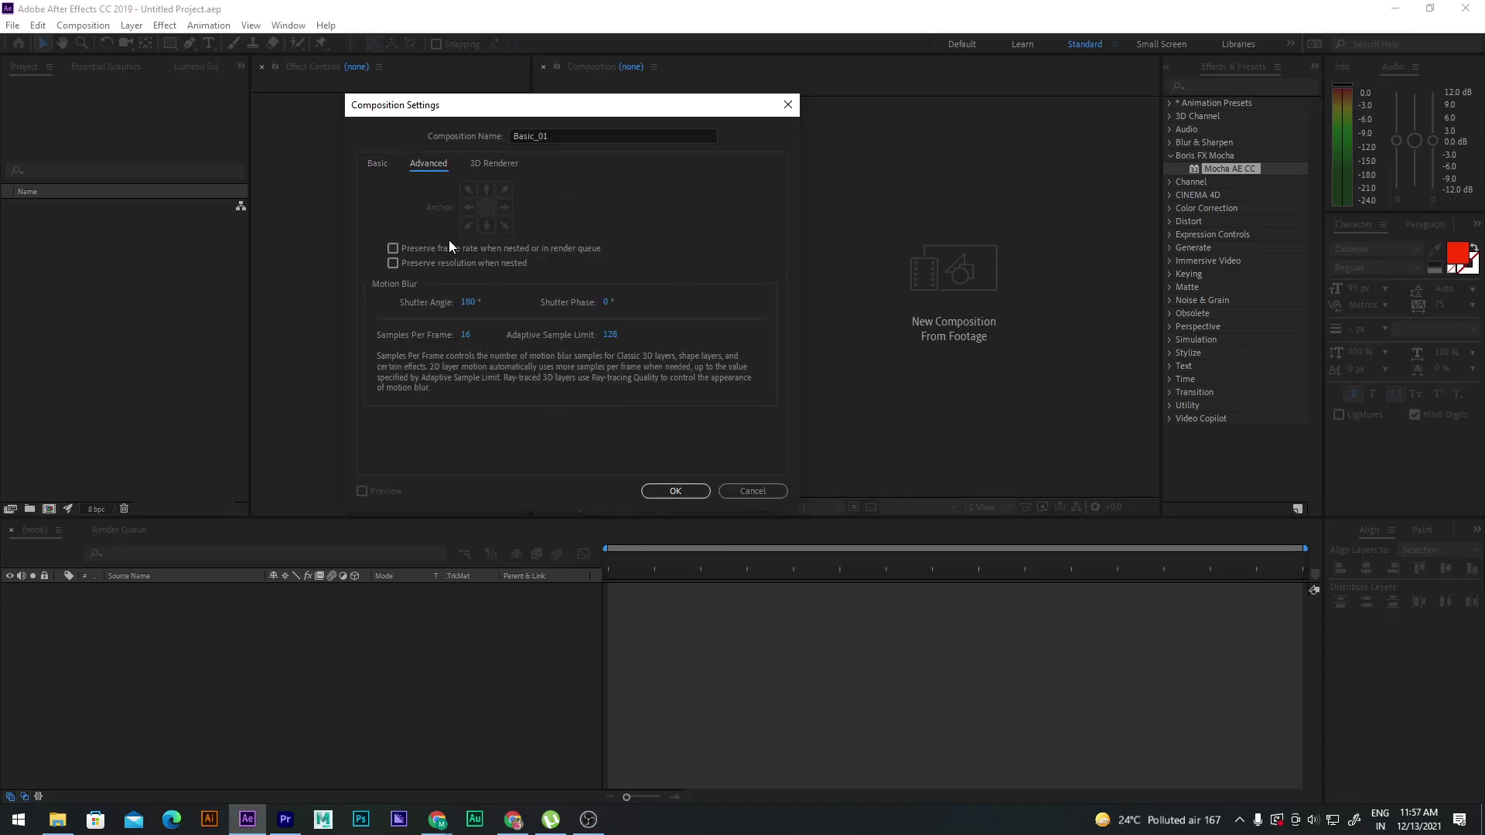
# Review the available 3D renderers for the composition and keep Classic 3D
pyautogui.click(499, 164)
pyautogui.click(525, 234)
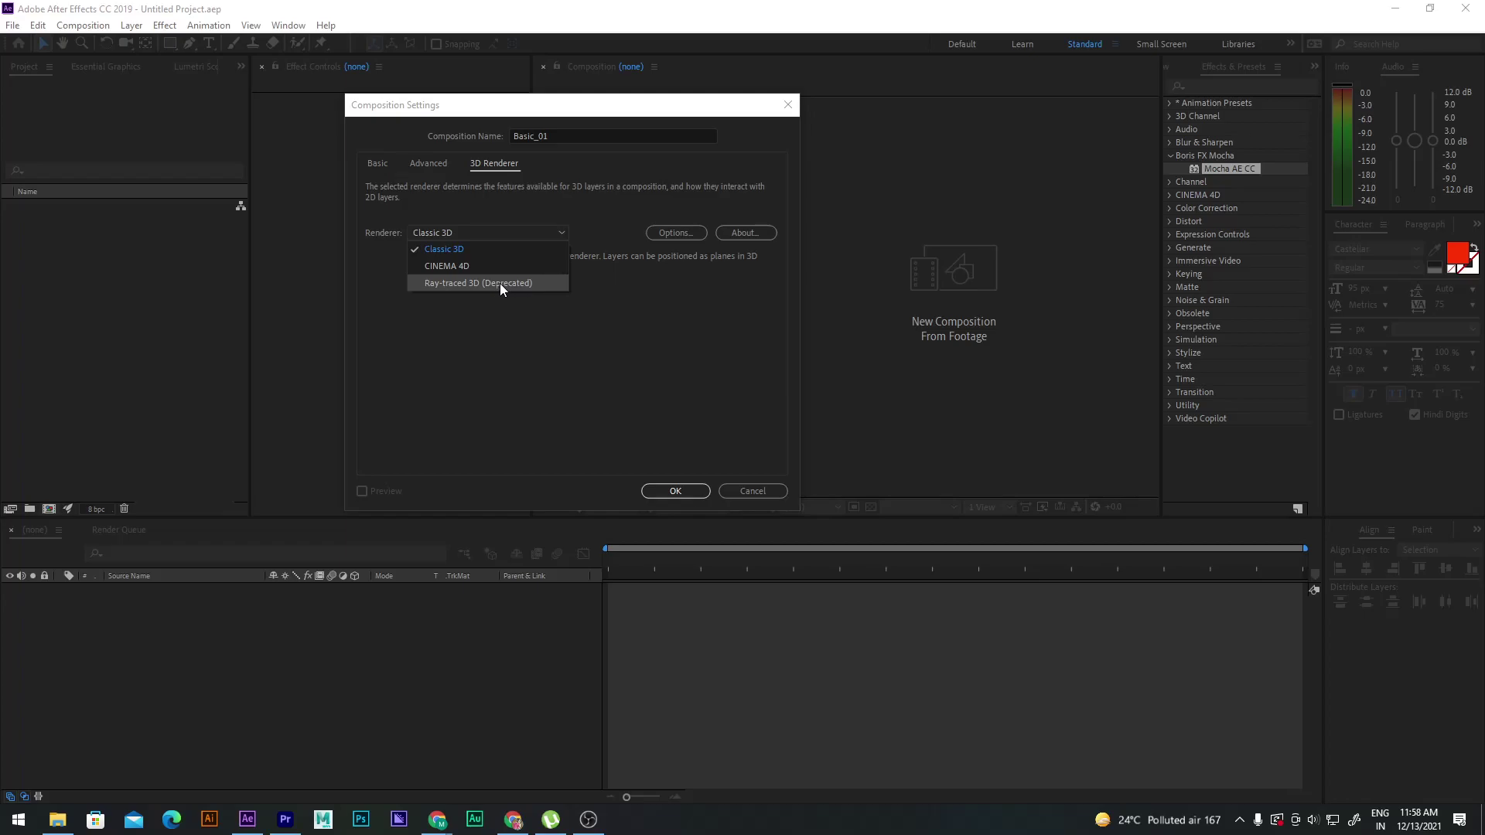
pyautogui.click(491, 249)
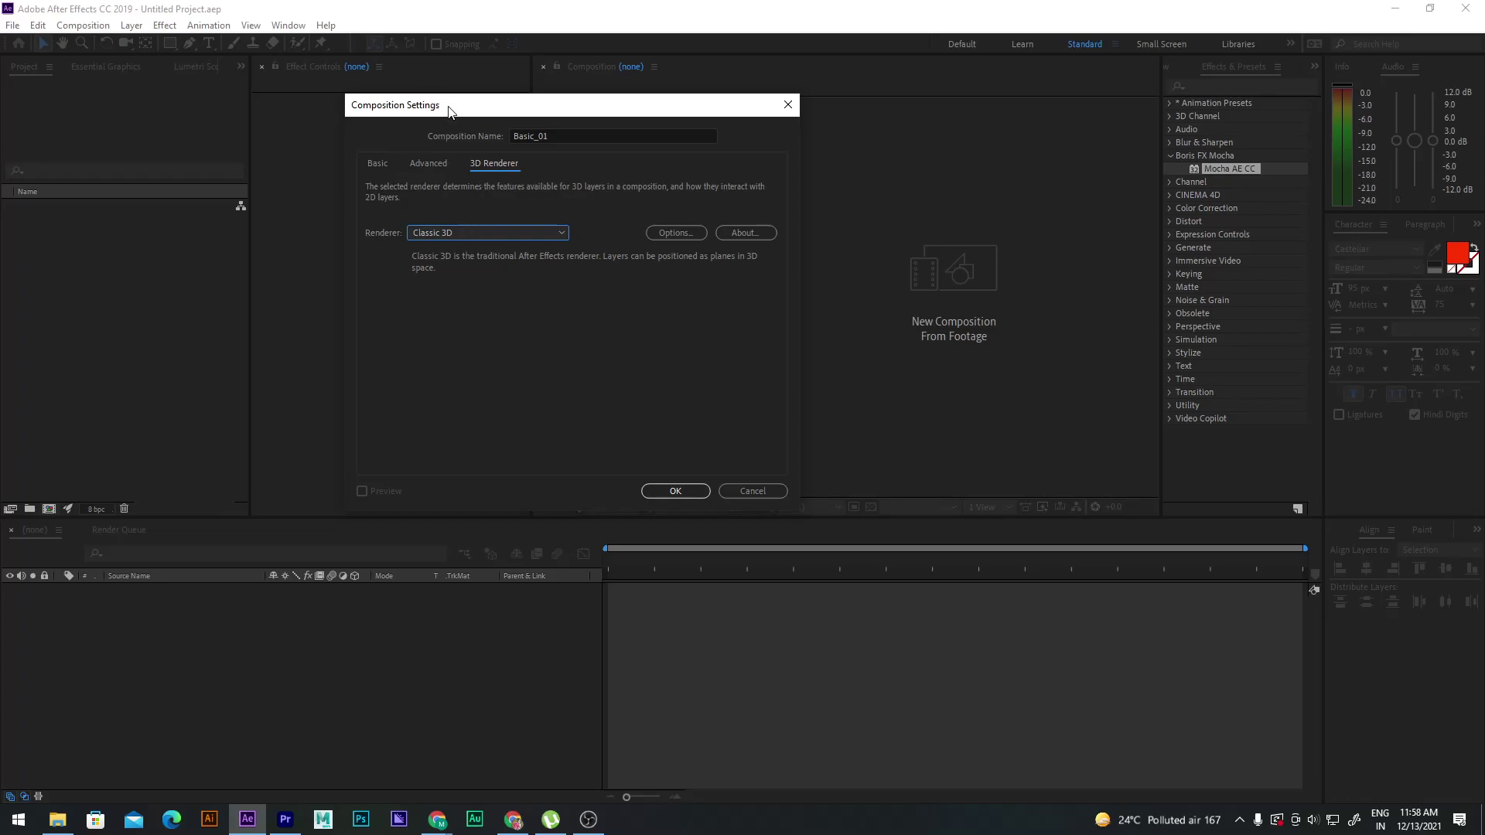
# Switch to Premiere Pro, review the sequence settings of How_To_Create_Digital_Concept_art_01 for comparison, and return to After Effects
pyautogui.moveTo(445, 108); pyautogui.dragTo(415, 99)
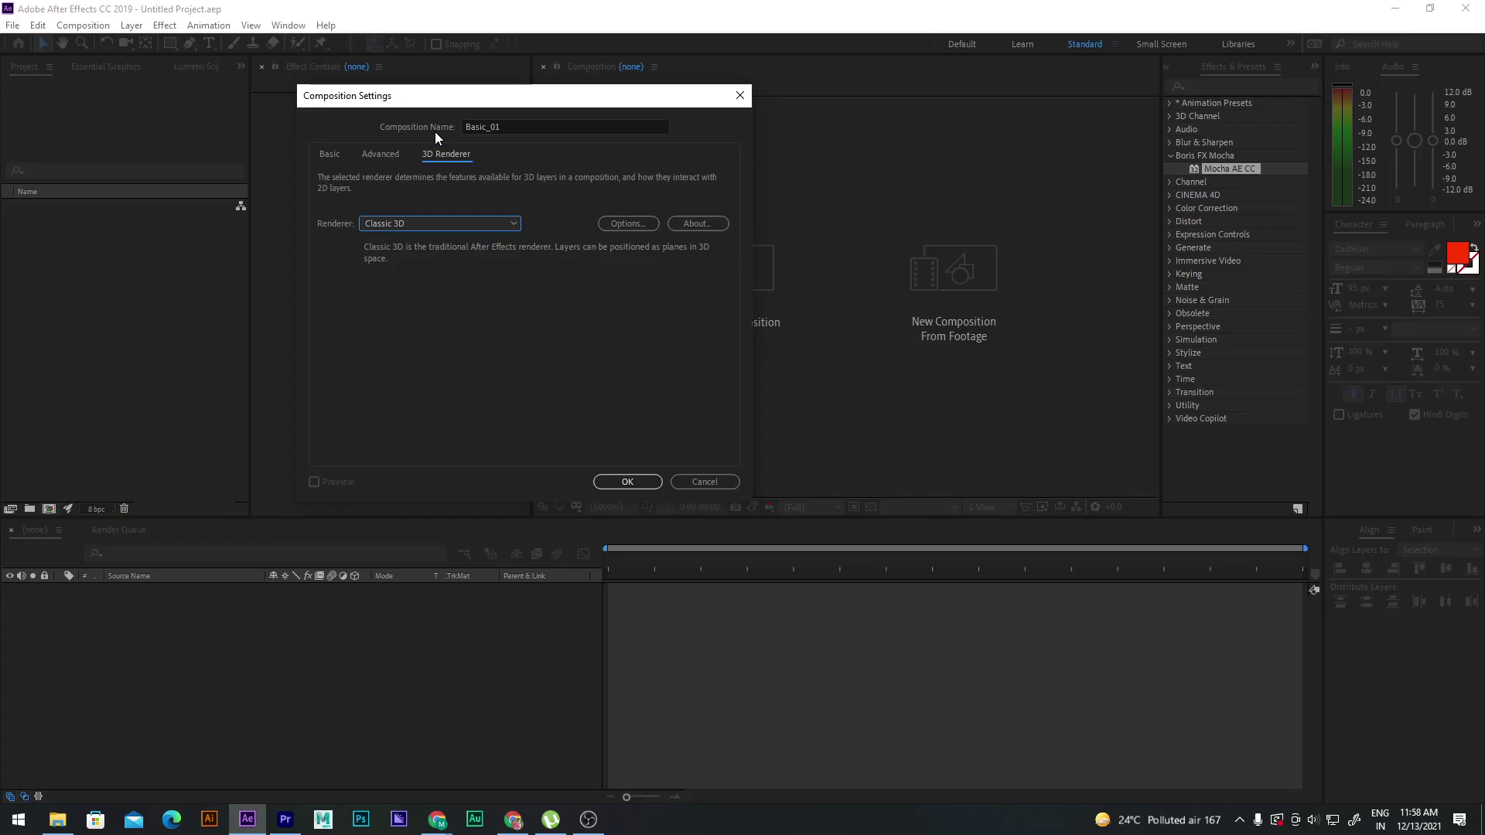
pyautogui.click(285, 820)
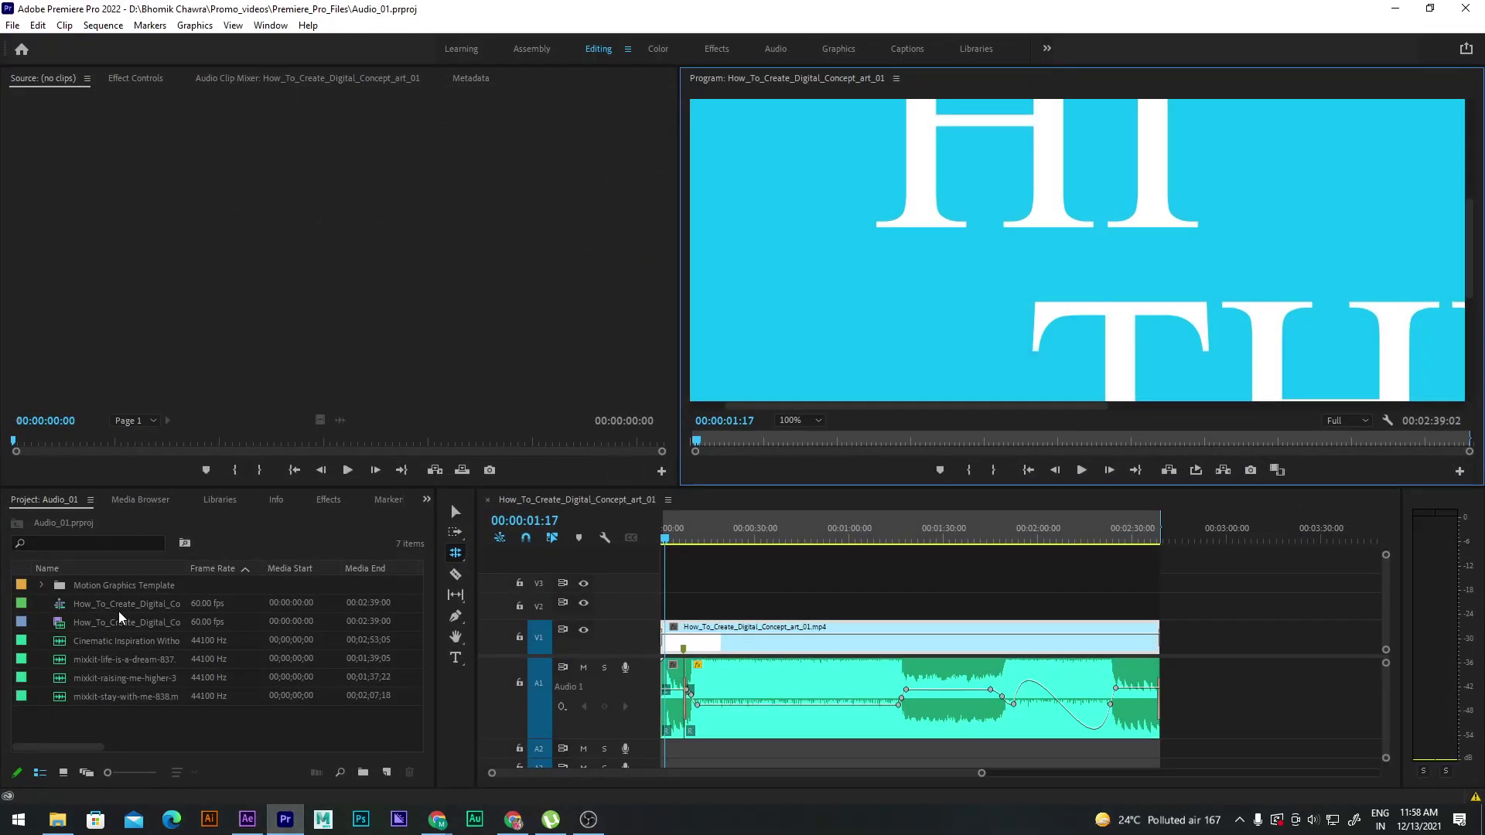
pyautogui.click(127, 605)
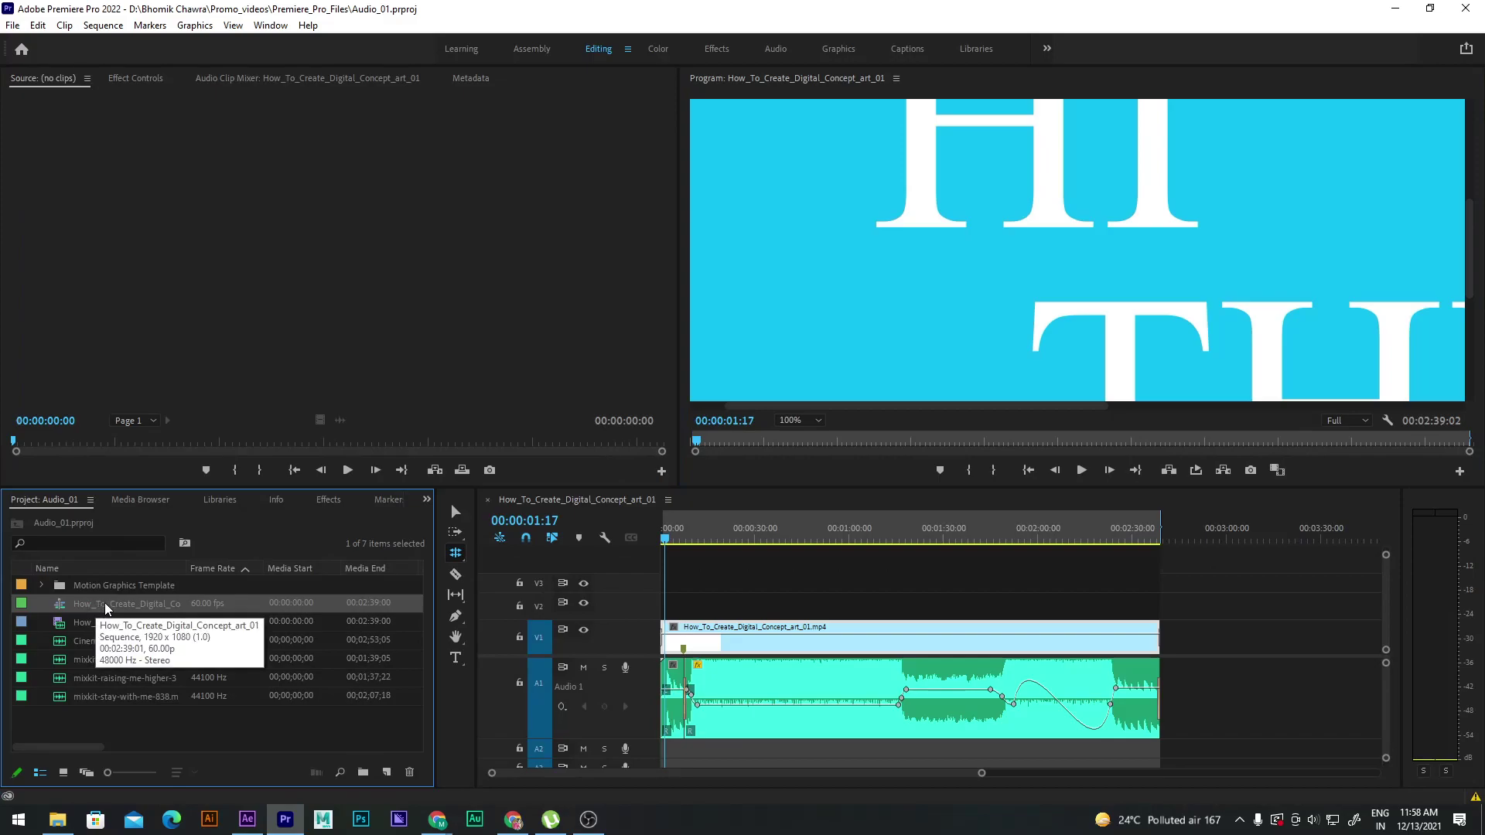
pyautogui.rightClick(106, 608)
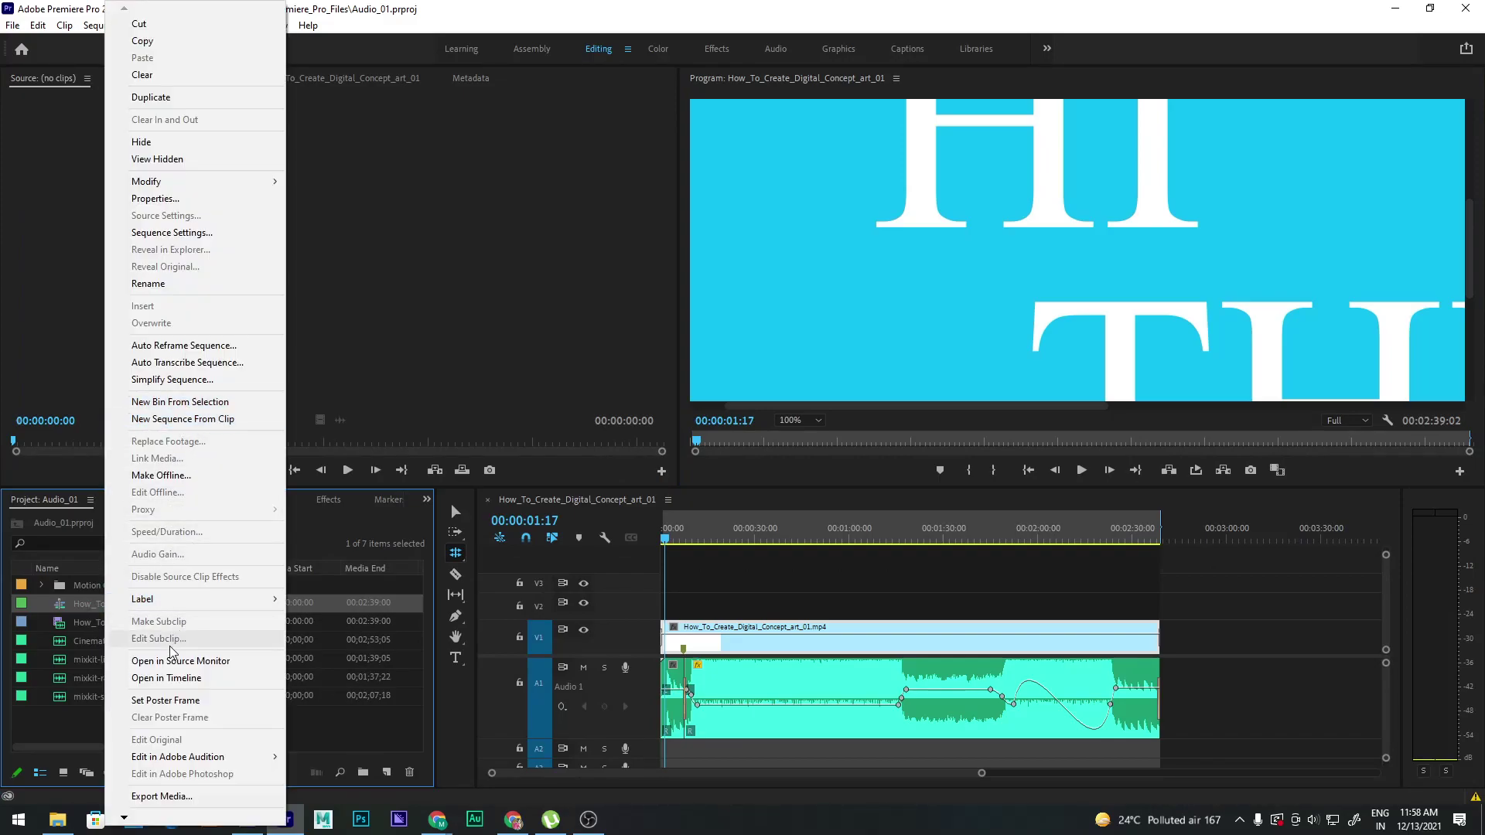
pyautogui.click(184, 232)
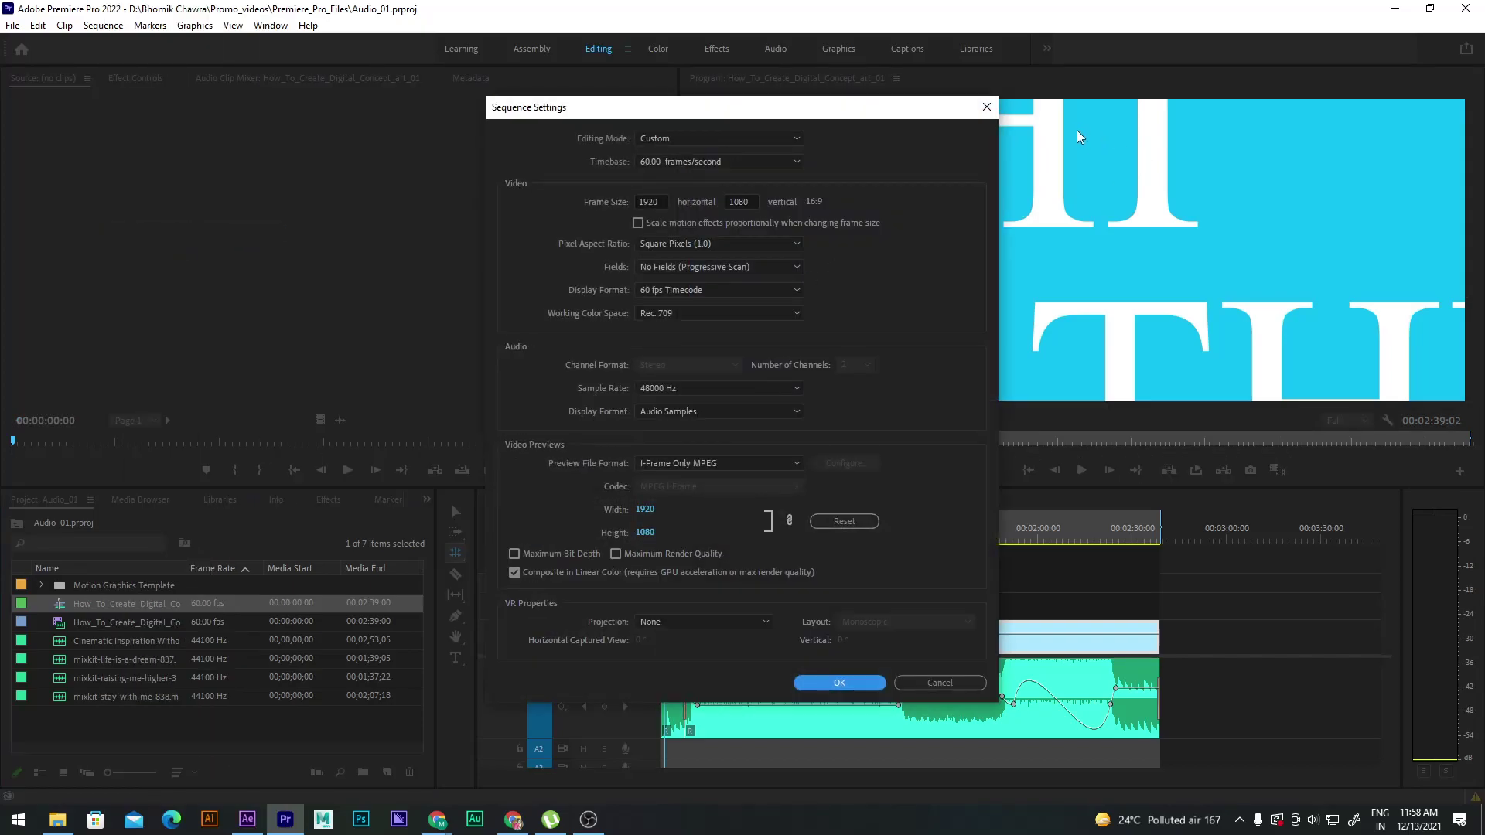
pyautogui.click(986, 107)
pyautogui.click(249, 821)
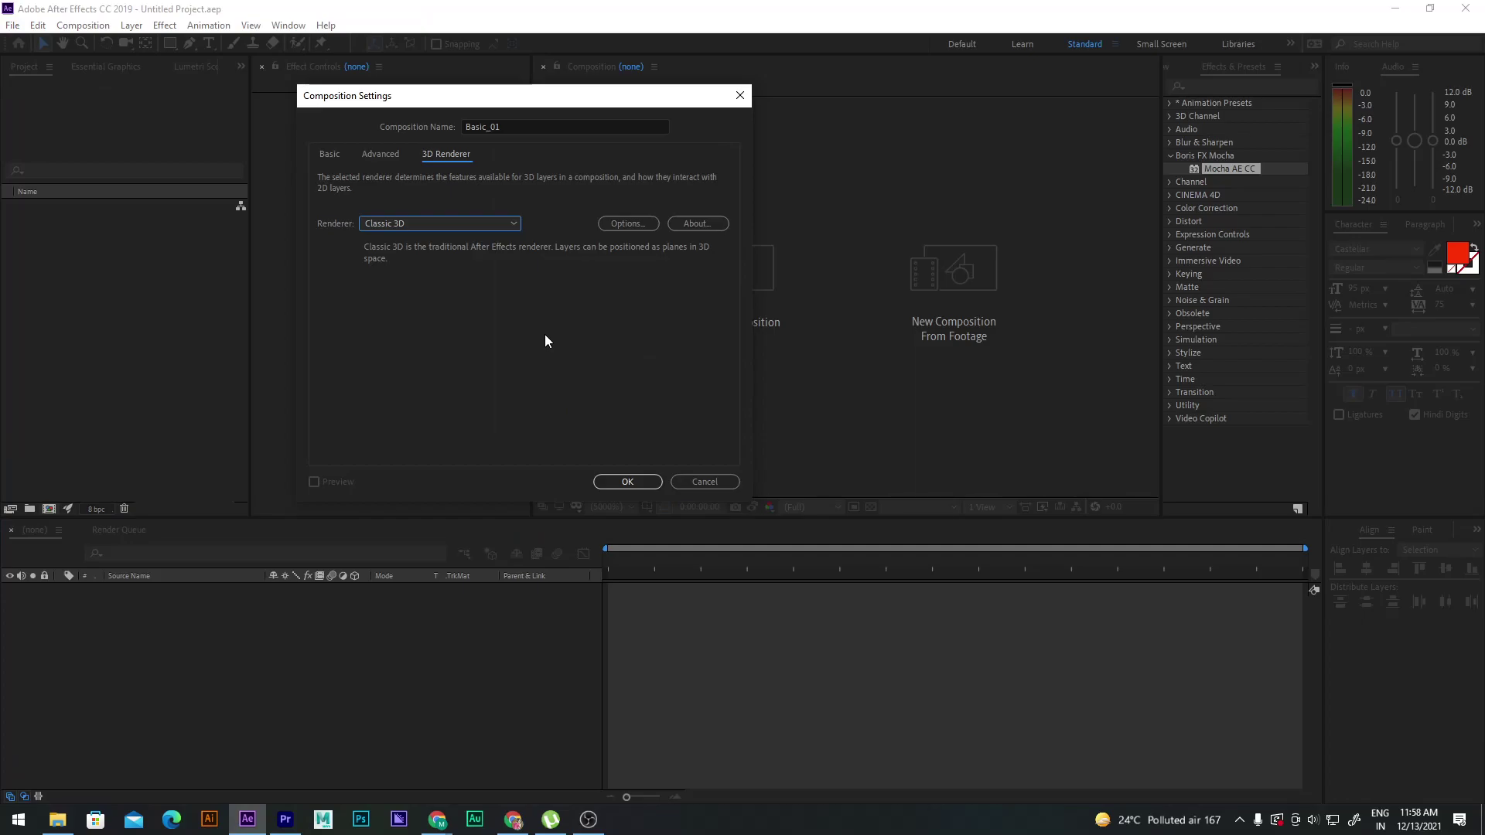
# Create the Basic_01 composition with the configured settings and collapse the Boris FX Mocha effects category
pyautogui.click(628, 481)
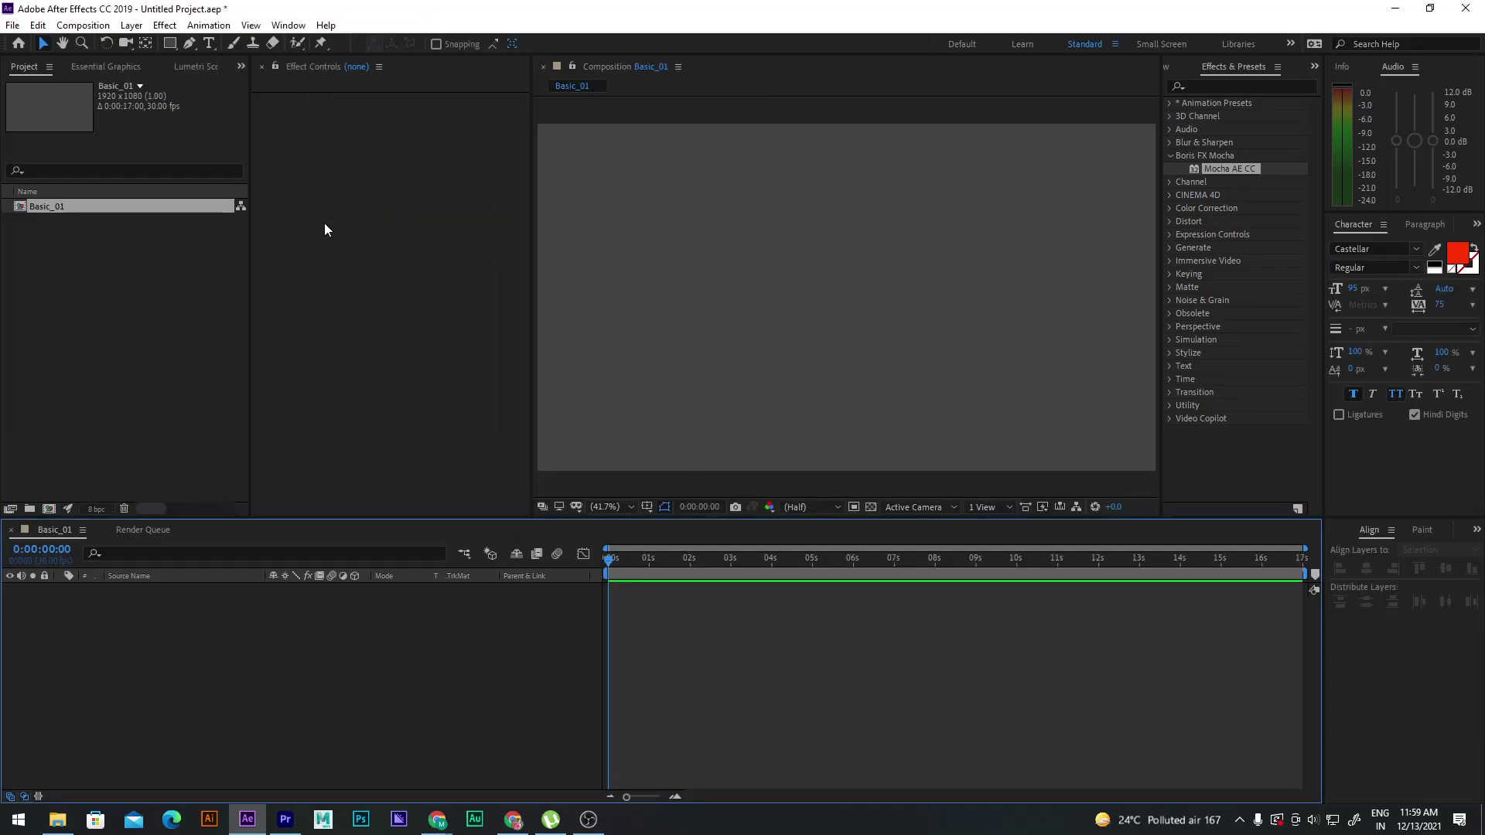
pyautogui.click(1169, 155)
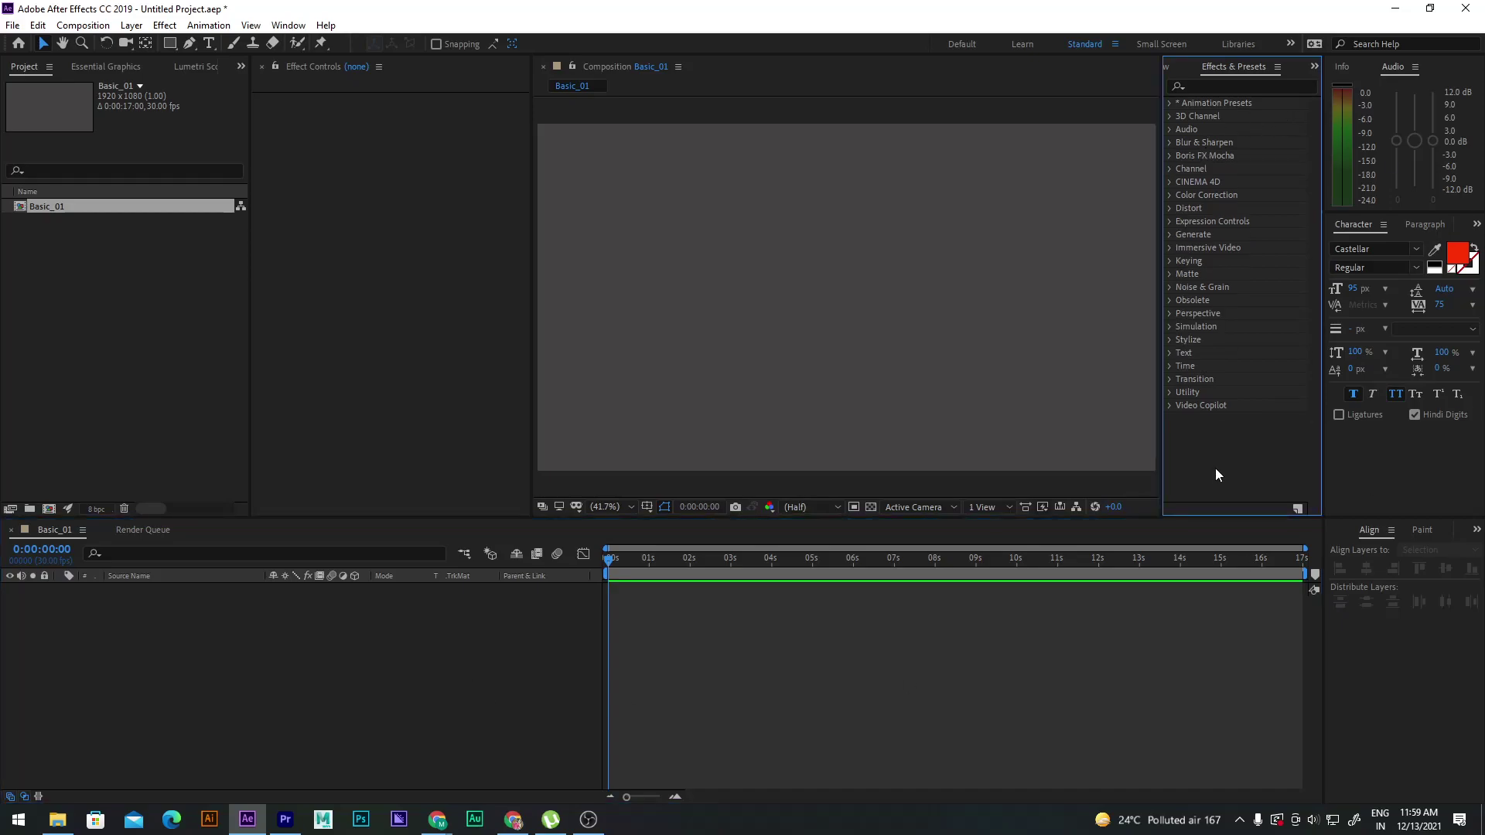
pyautogui.click(747, 251)
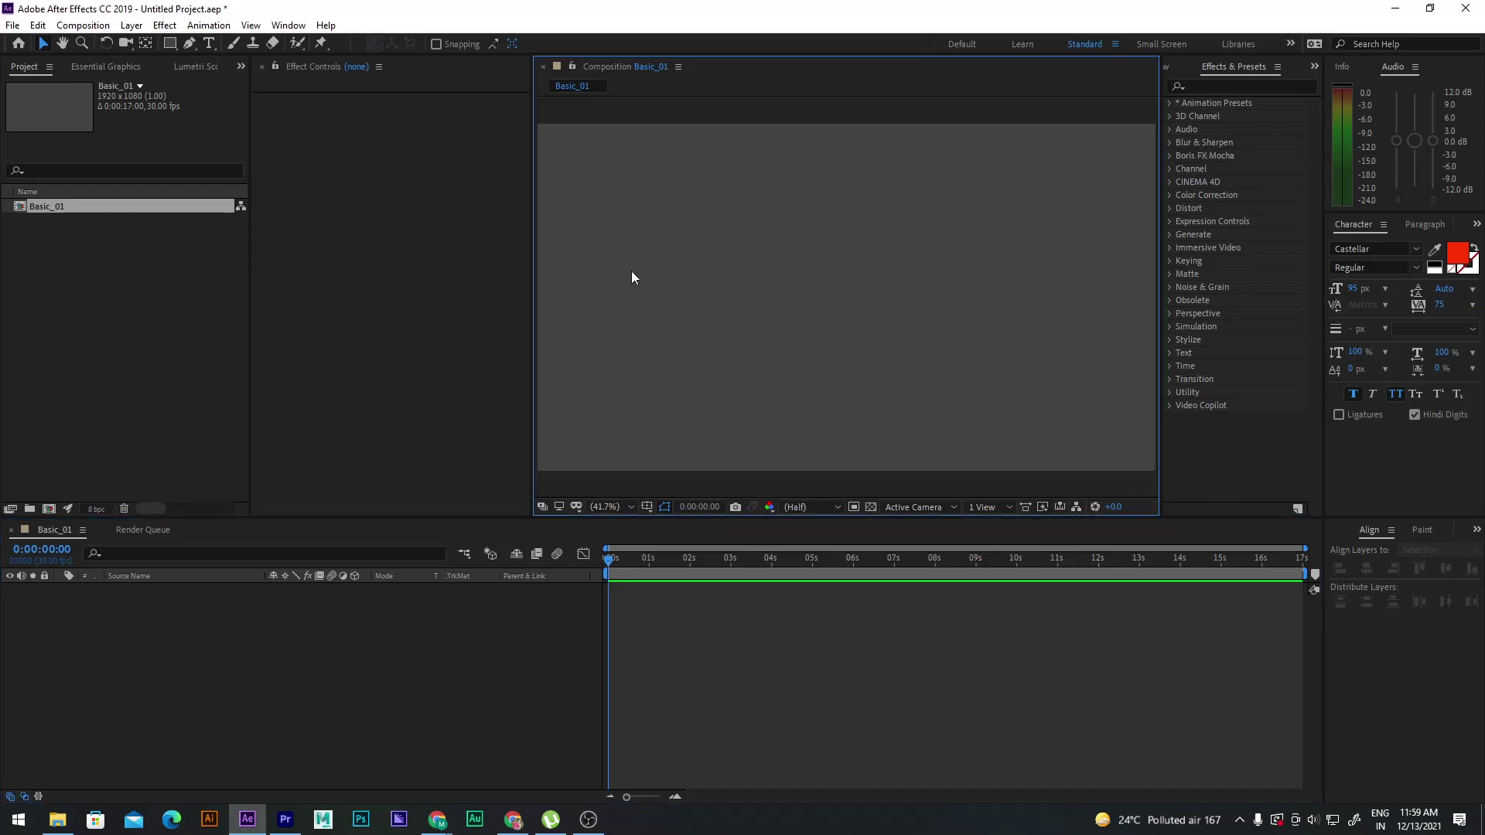
pyautogui.click(100, 300)
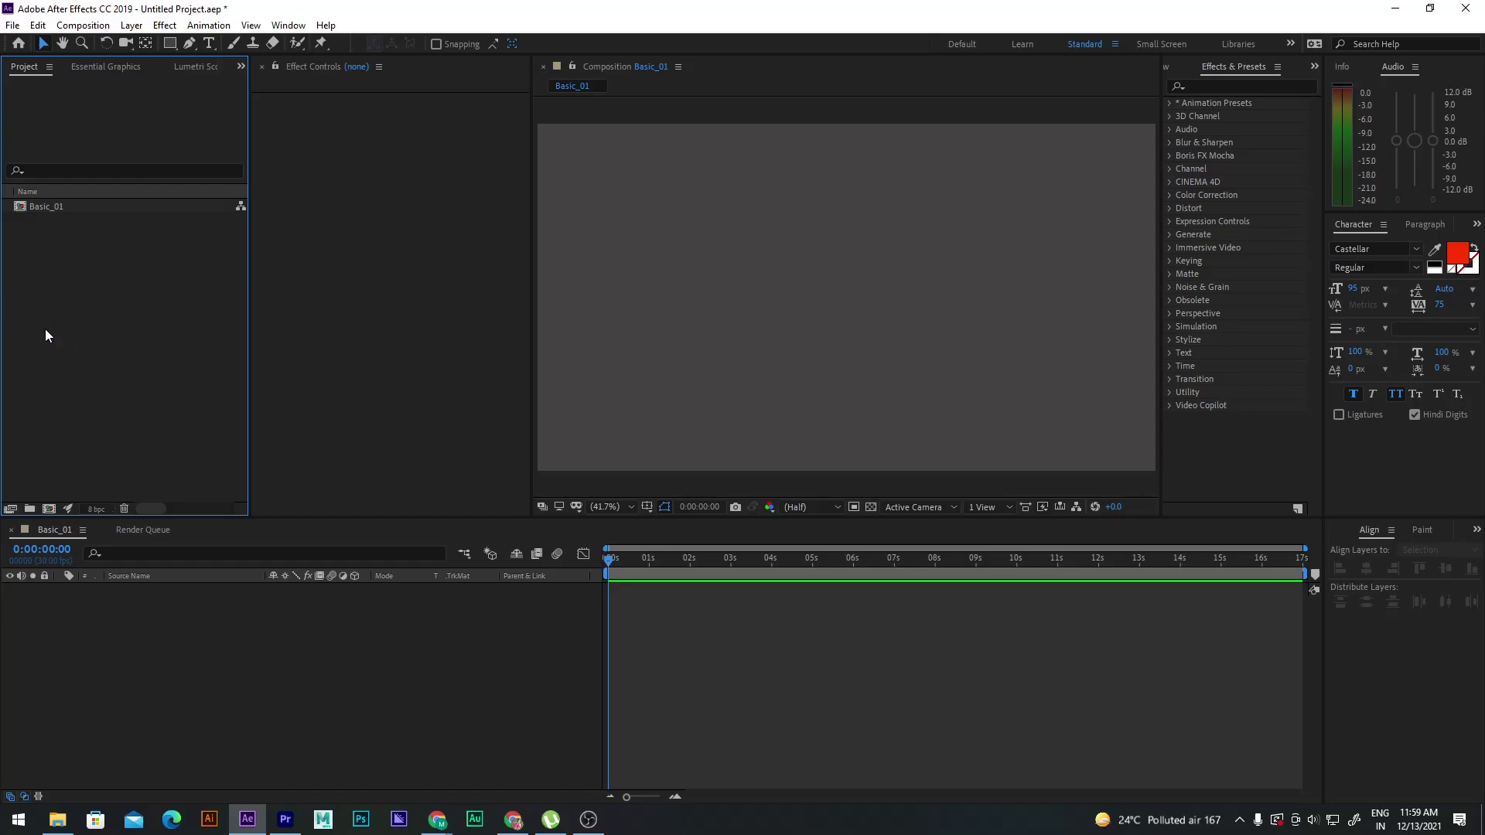
# Compare the project area with Premiere Pro's, and look over After Effects' Essential Graphics and Lumetri Scopes
pyautogui.click(285, 819)
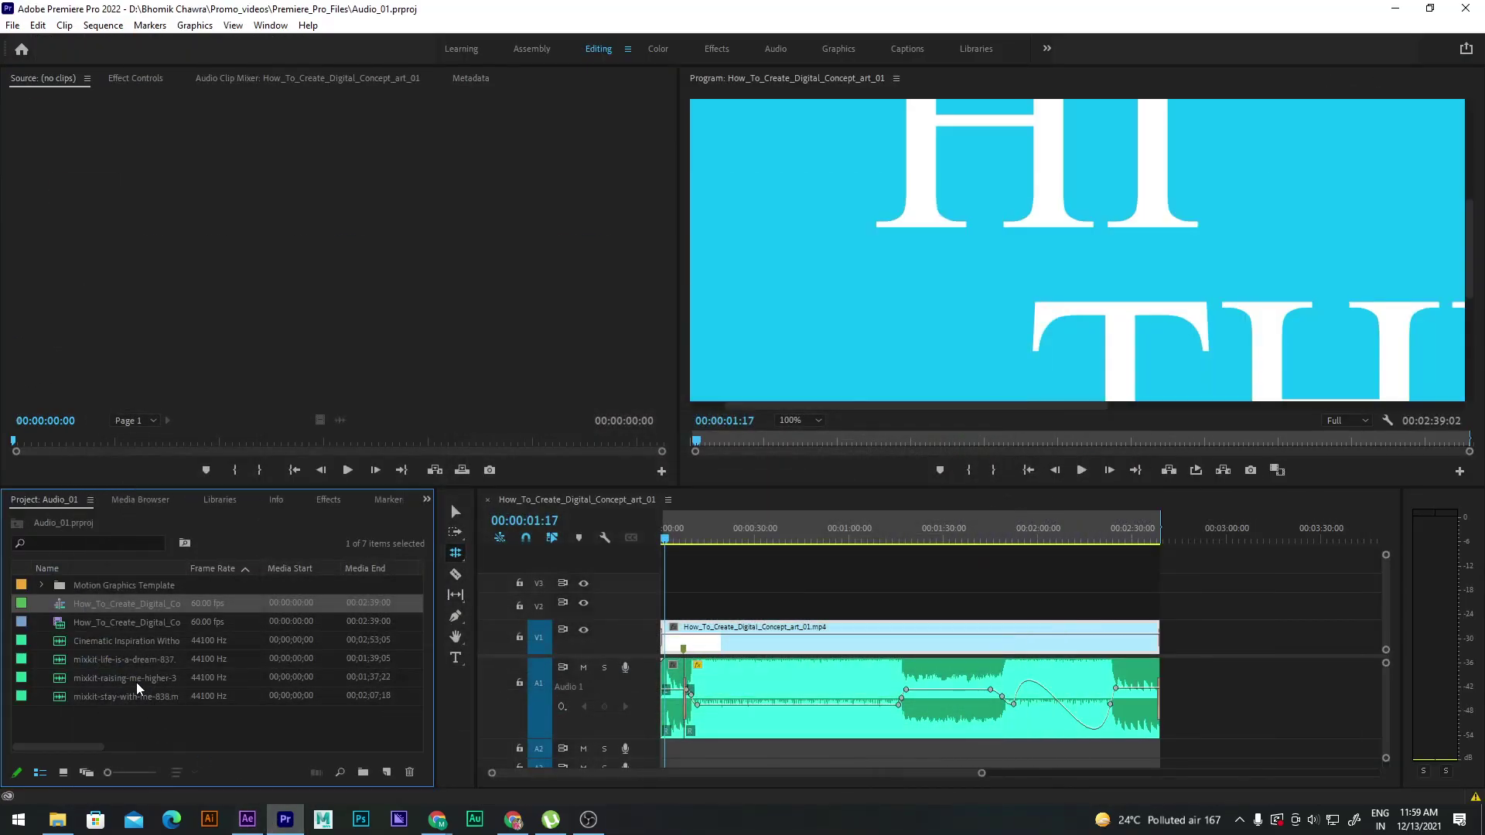
pyautogui.click(248, 819)
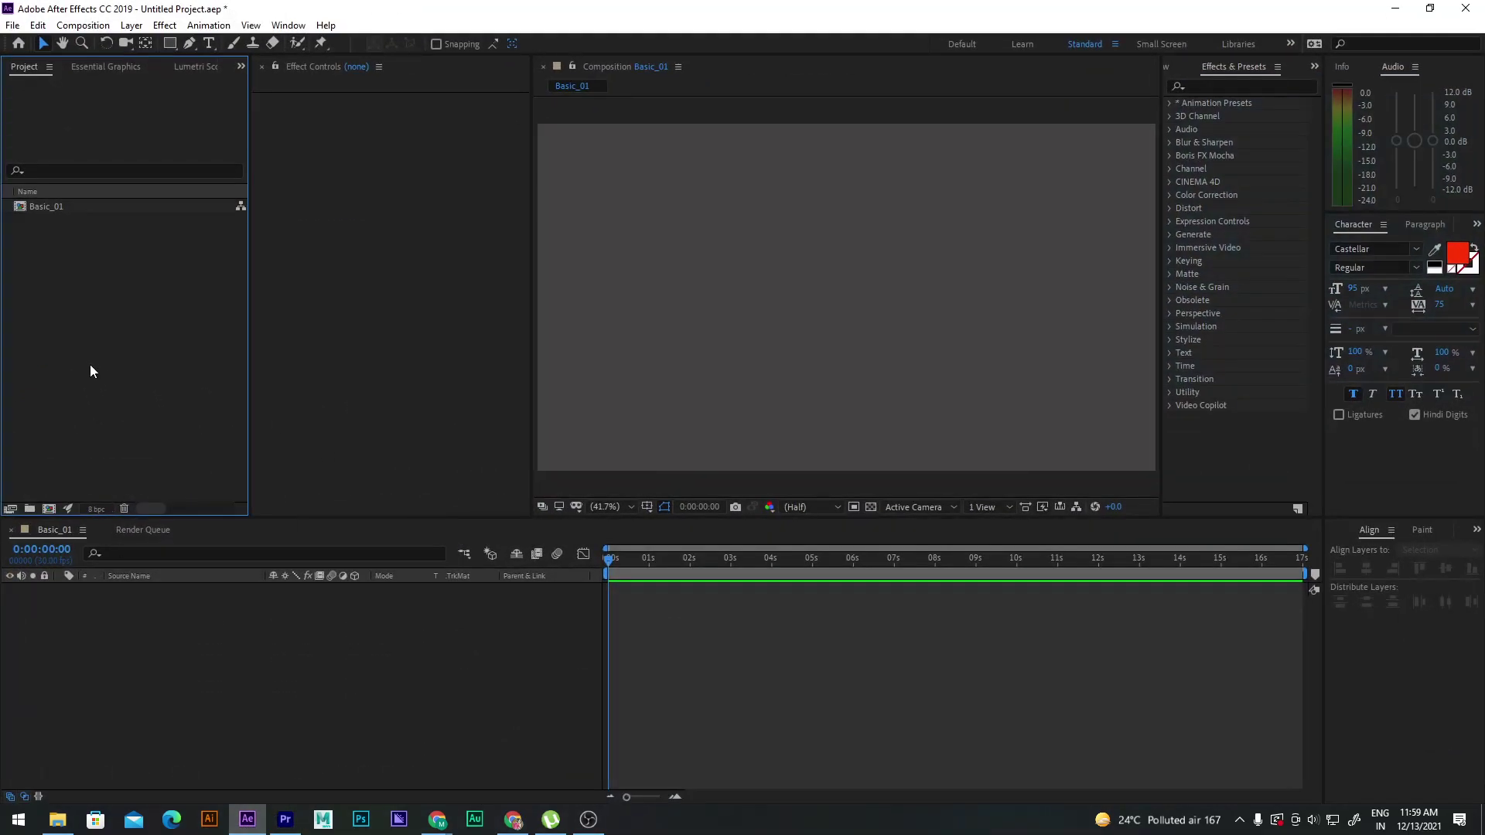
pyautogui.click(97, 67)
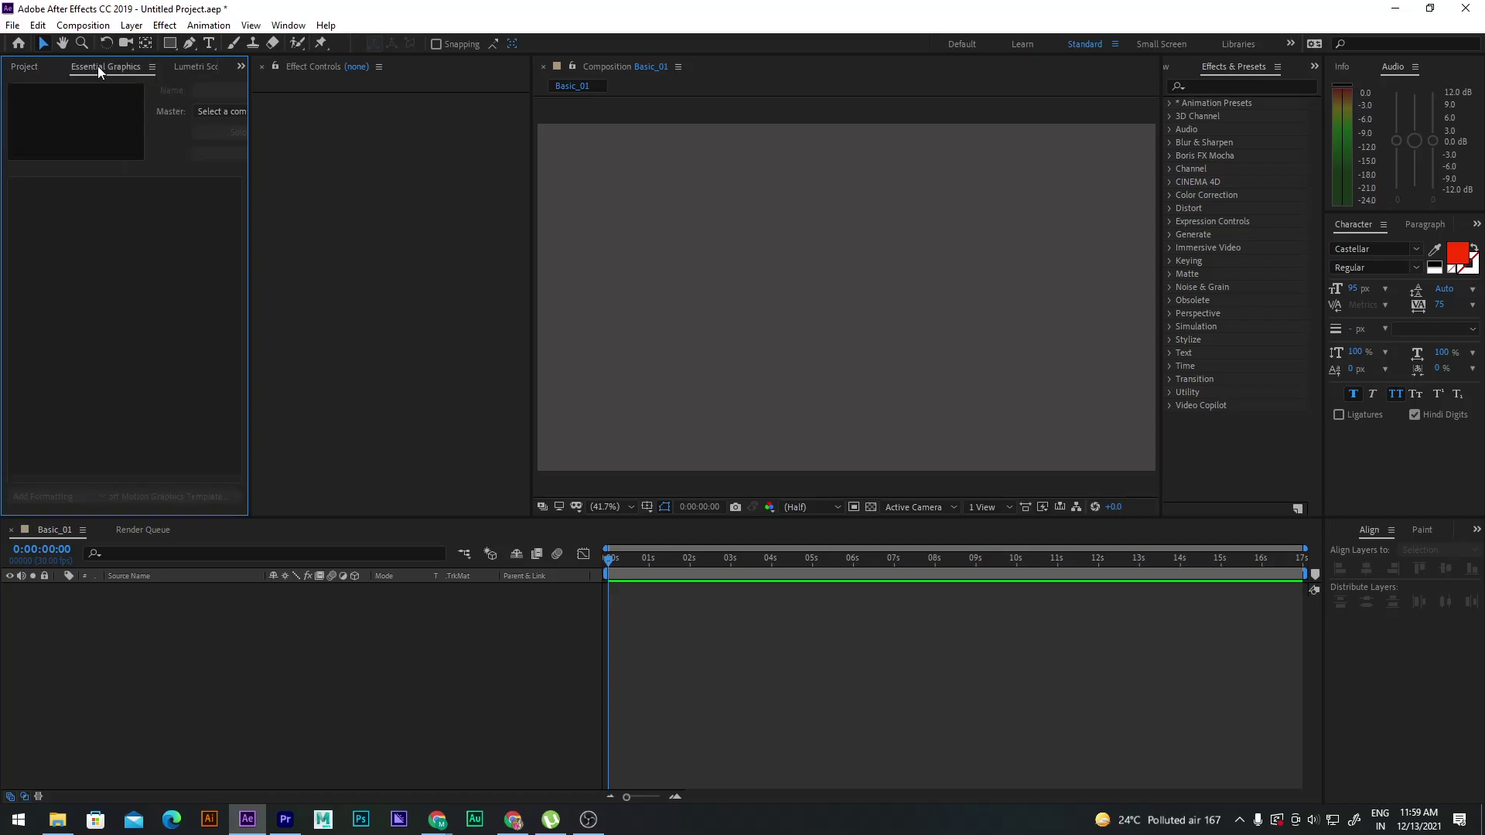
pyautogui.moveTo(248, 245); pyautogui.dragTo(371, 250)
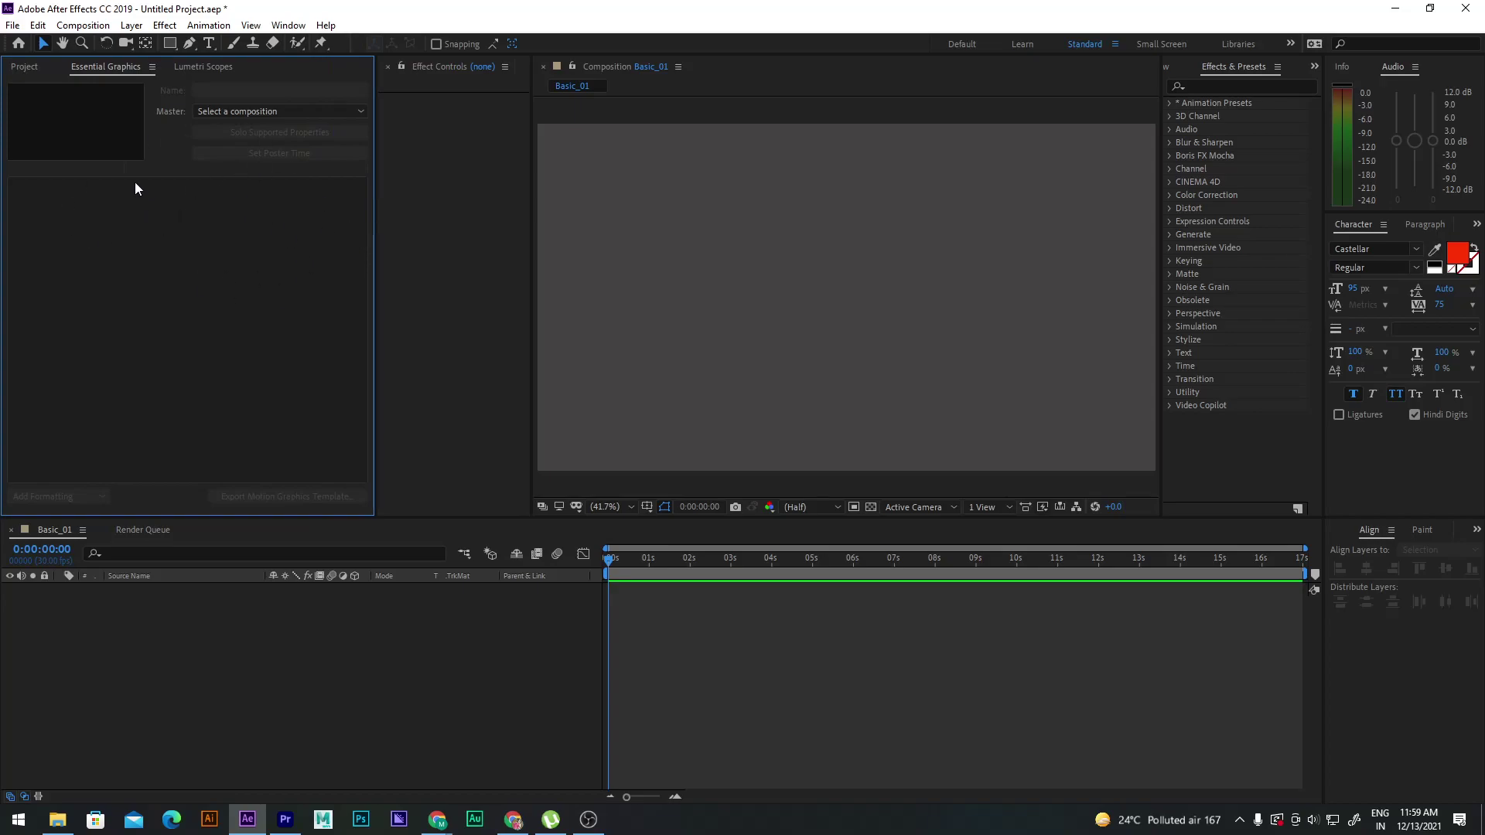
pyautogui.click(34, 69)
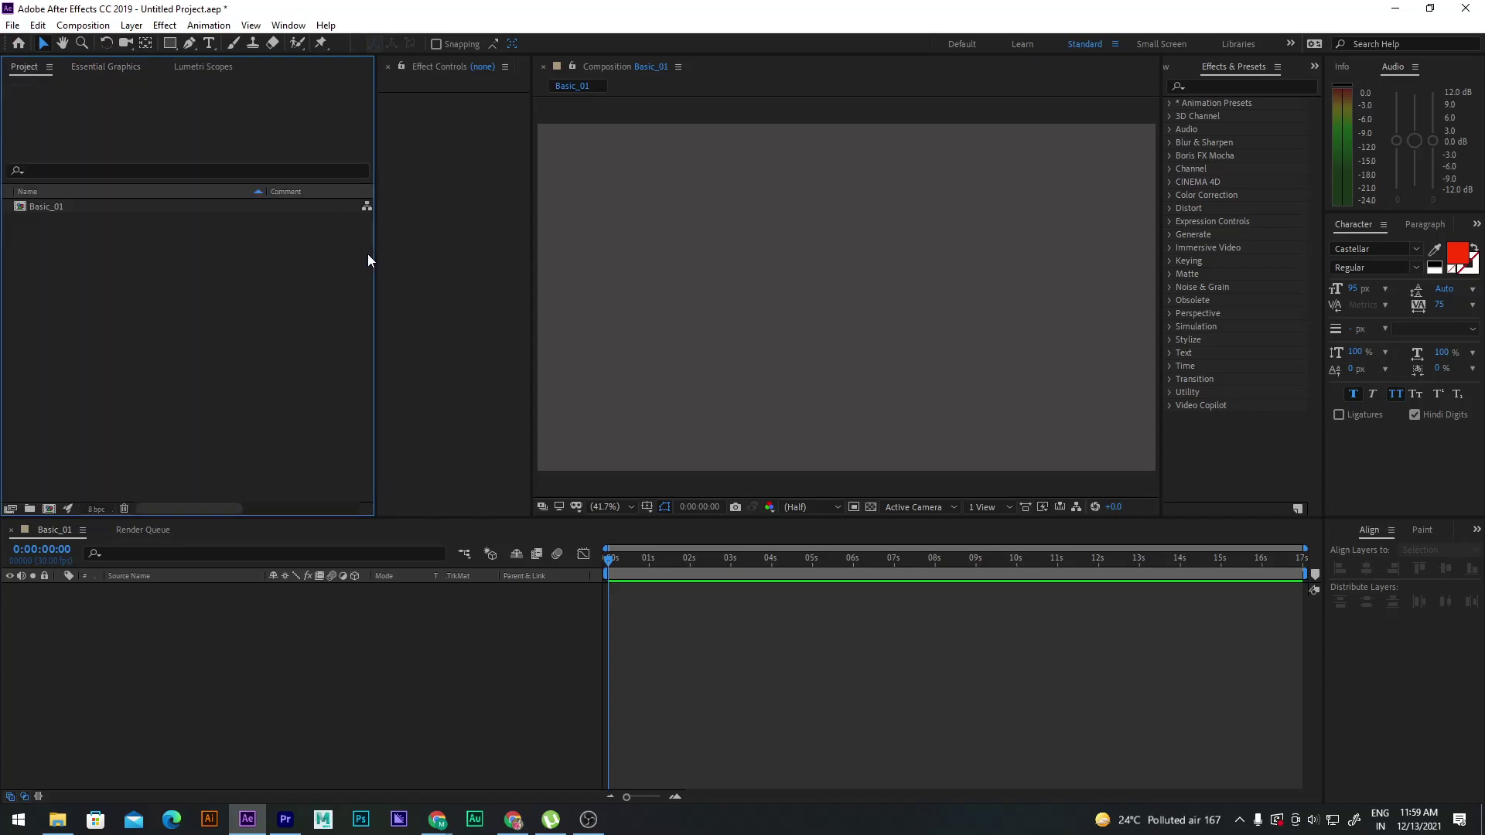
pyautogui.moveTo(374, 252); pyautogui.dragTo(261, 242)
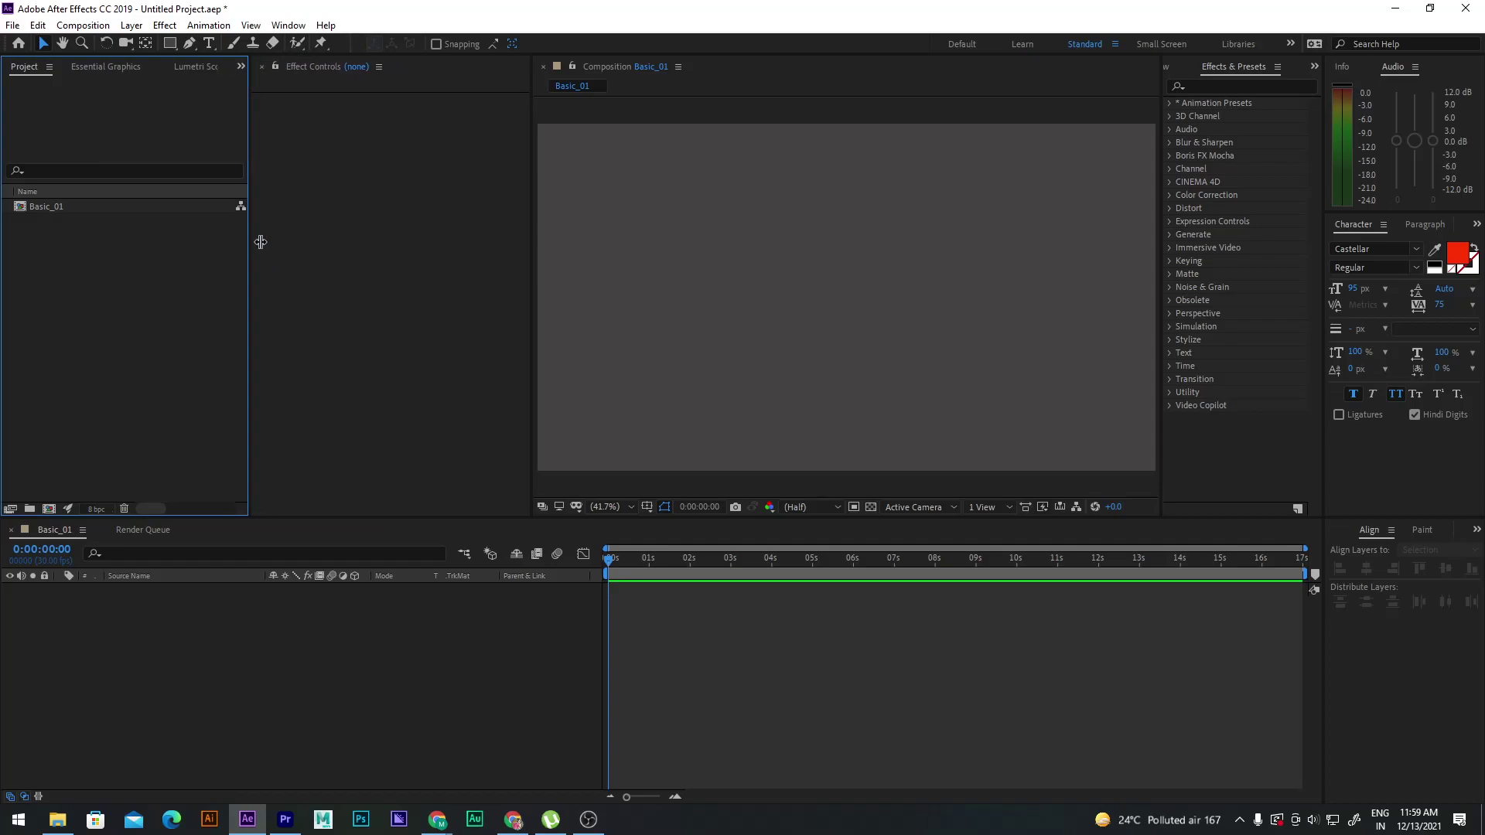
pyautogui.click(191, 69)
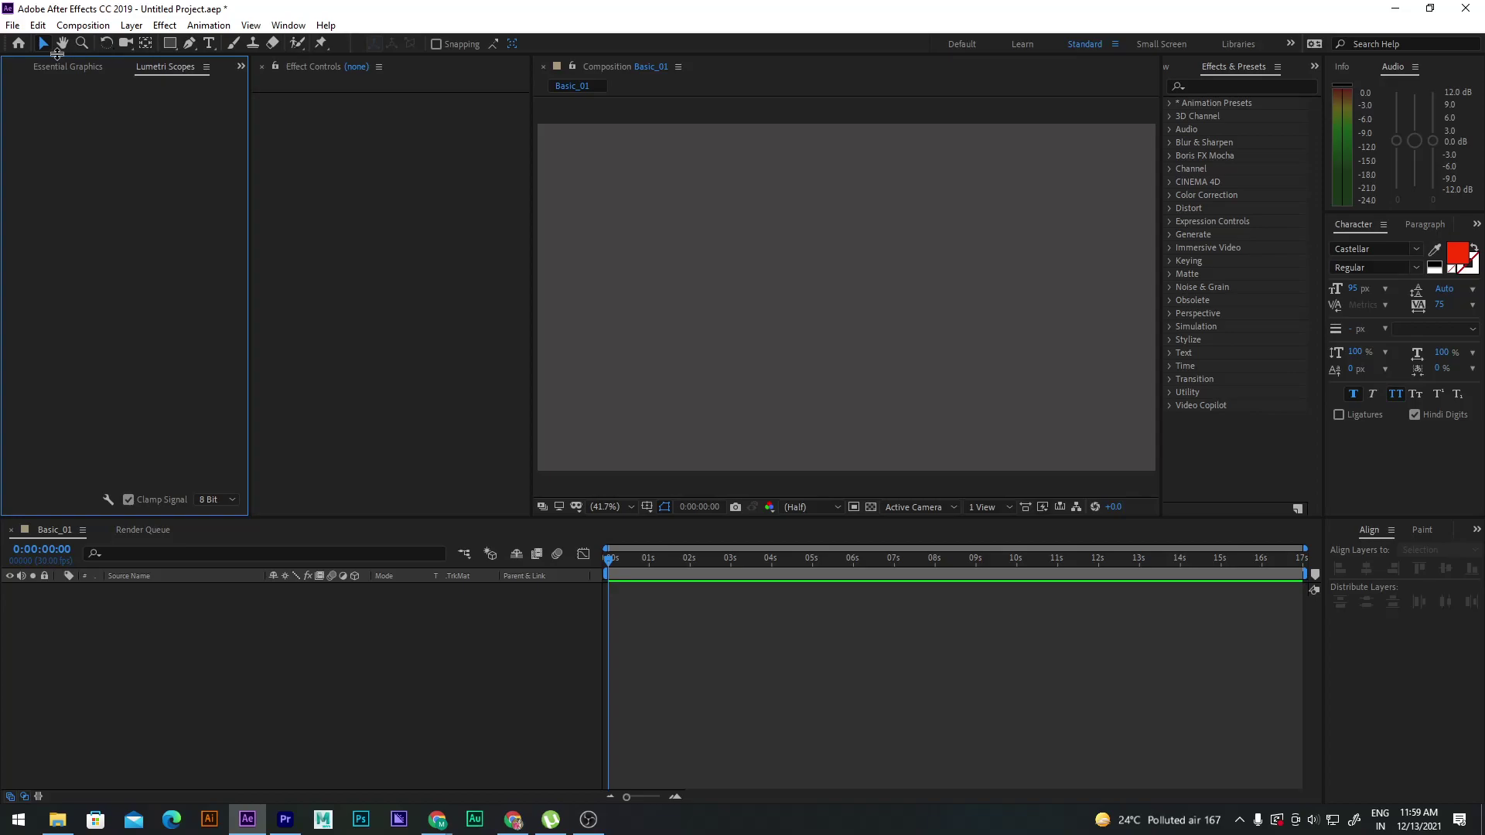
pyautogui.click(17, 68)
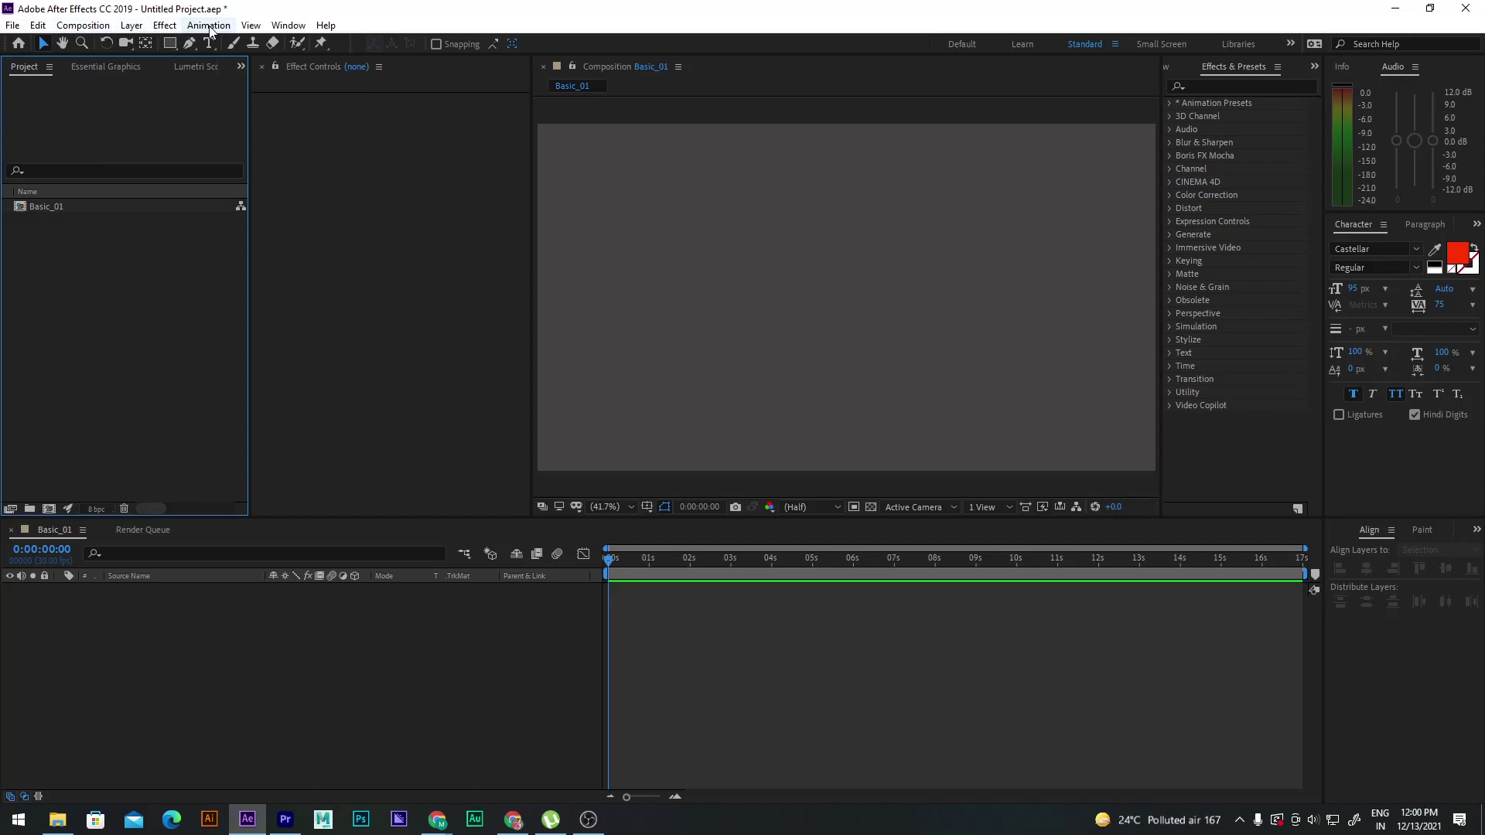
# Shorten the work area to end at about 5 seconds and trim the Basic_01 composition to it
pyautogui.click(78, 24)
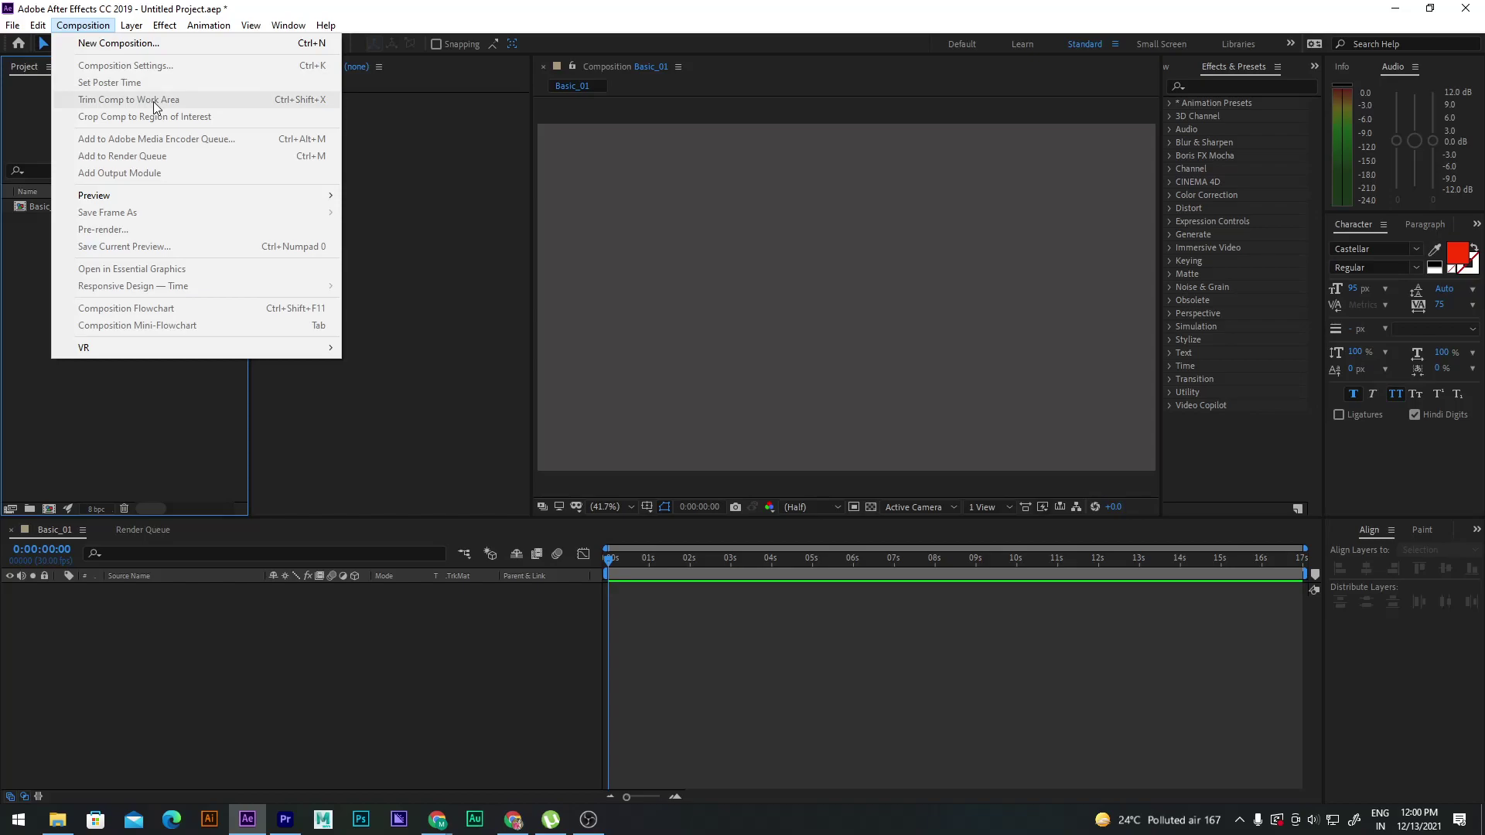
pyautogui.click(123, 373)
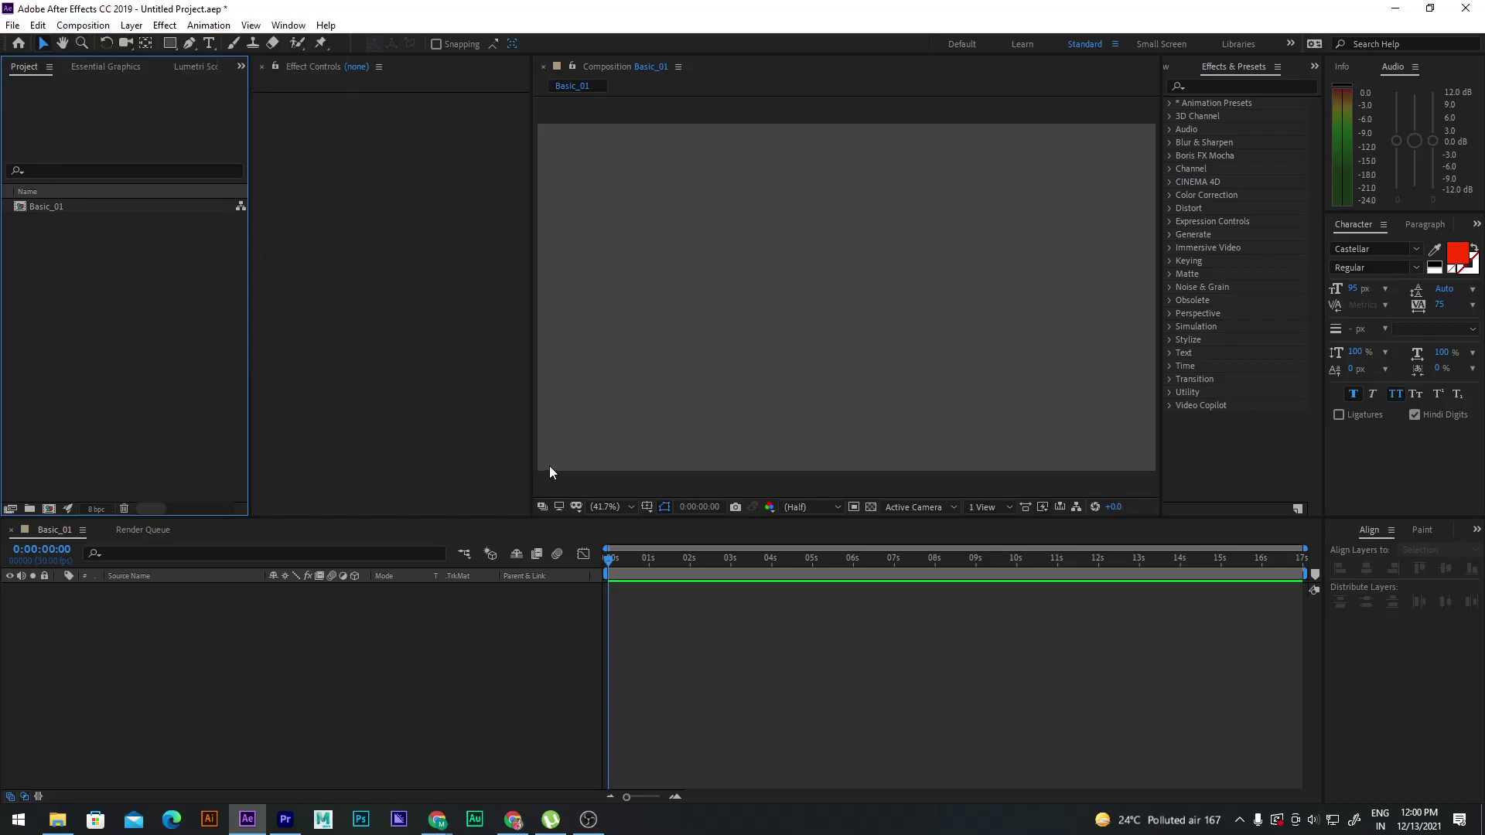
pyautogui.moveTo(745, 560); pyautogui.dragTo(813, 573)
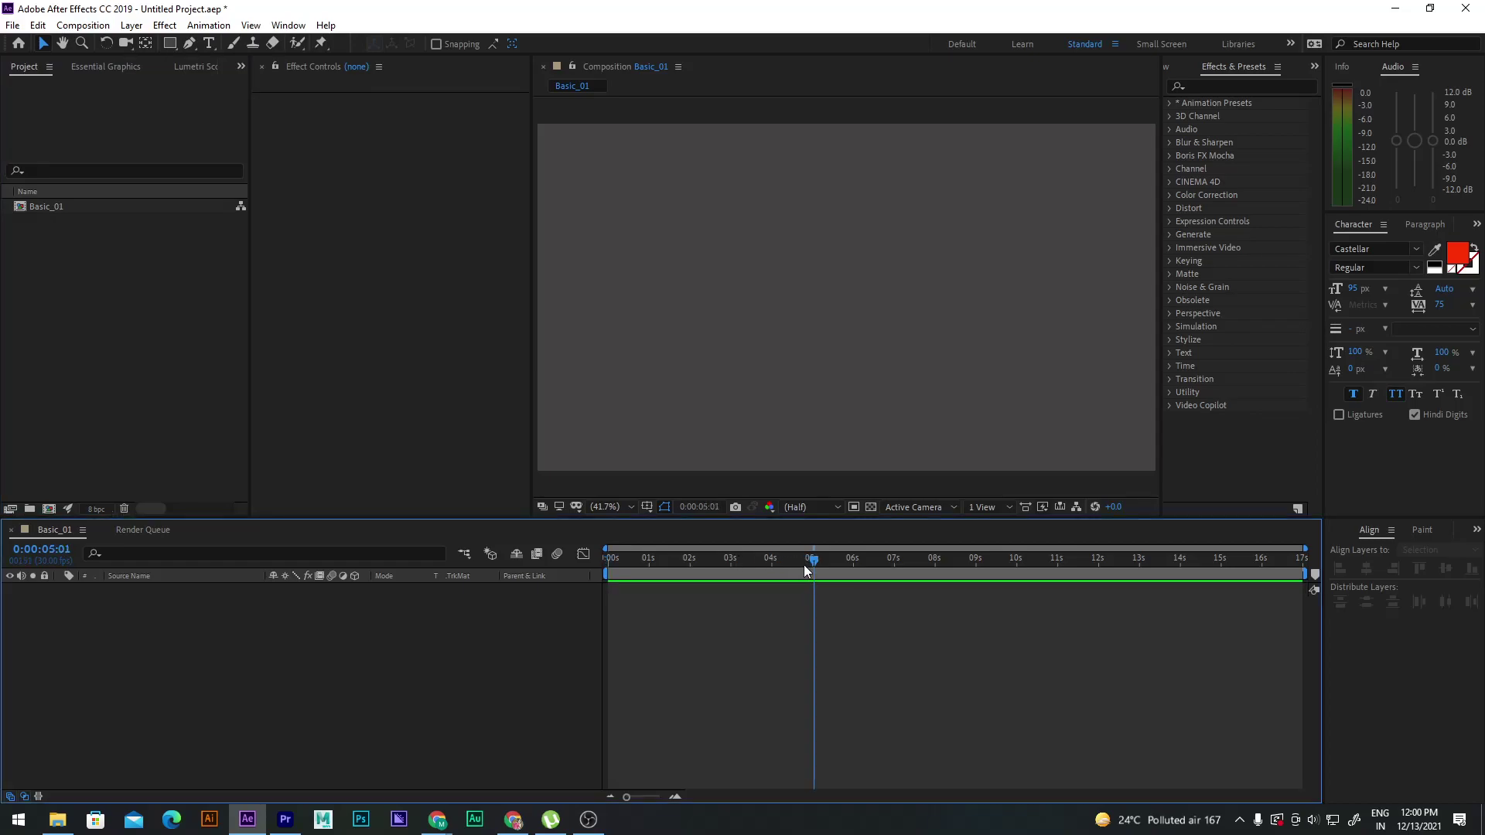
pyautogui.press('pageup')
pyautogui.moveTo(1305, 573); pyautogui.dragTo(815, 573)
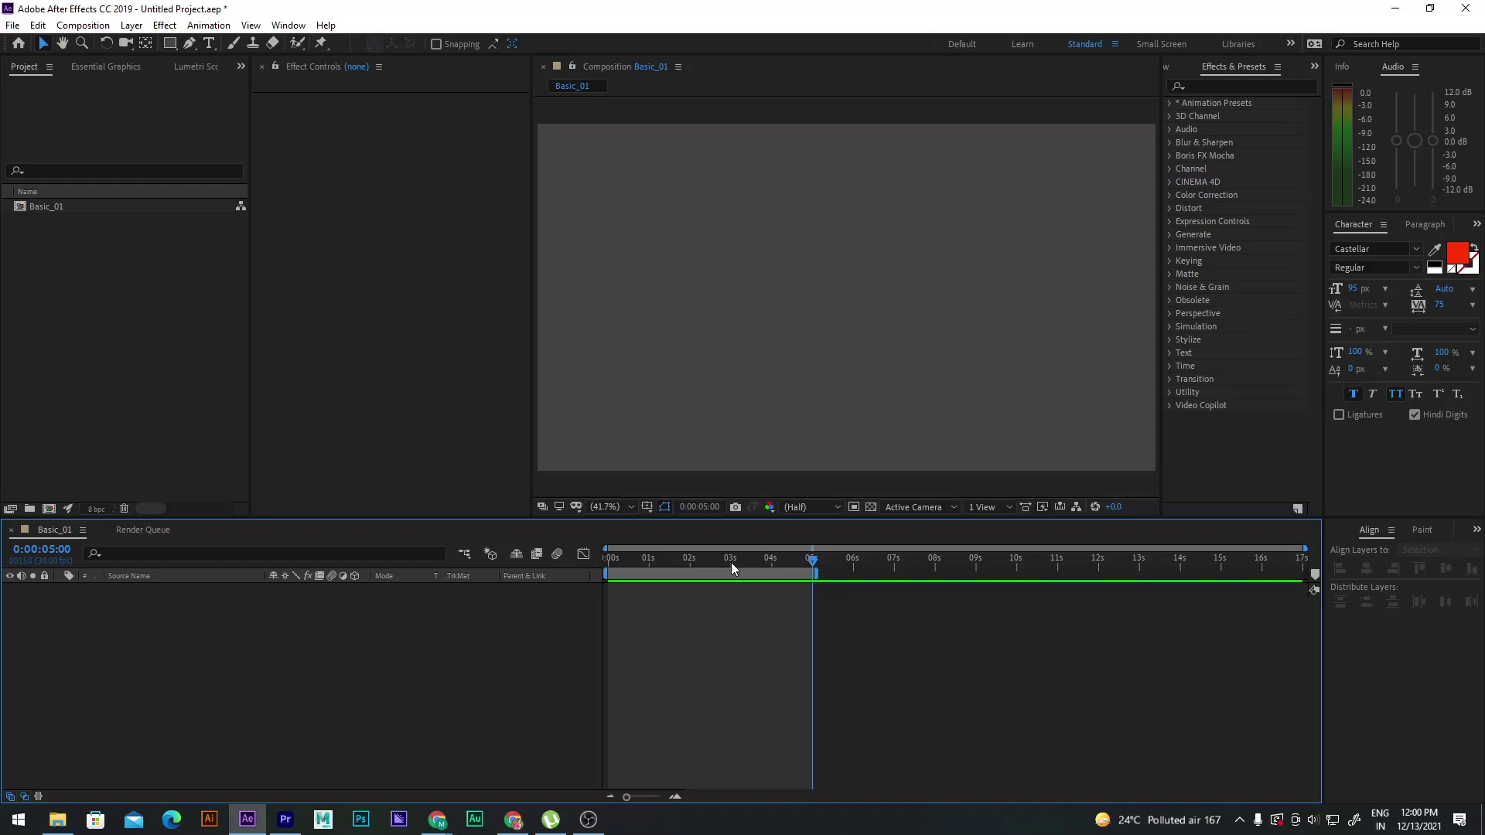
pyautogui.click(83, 24)
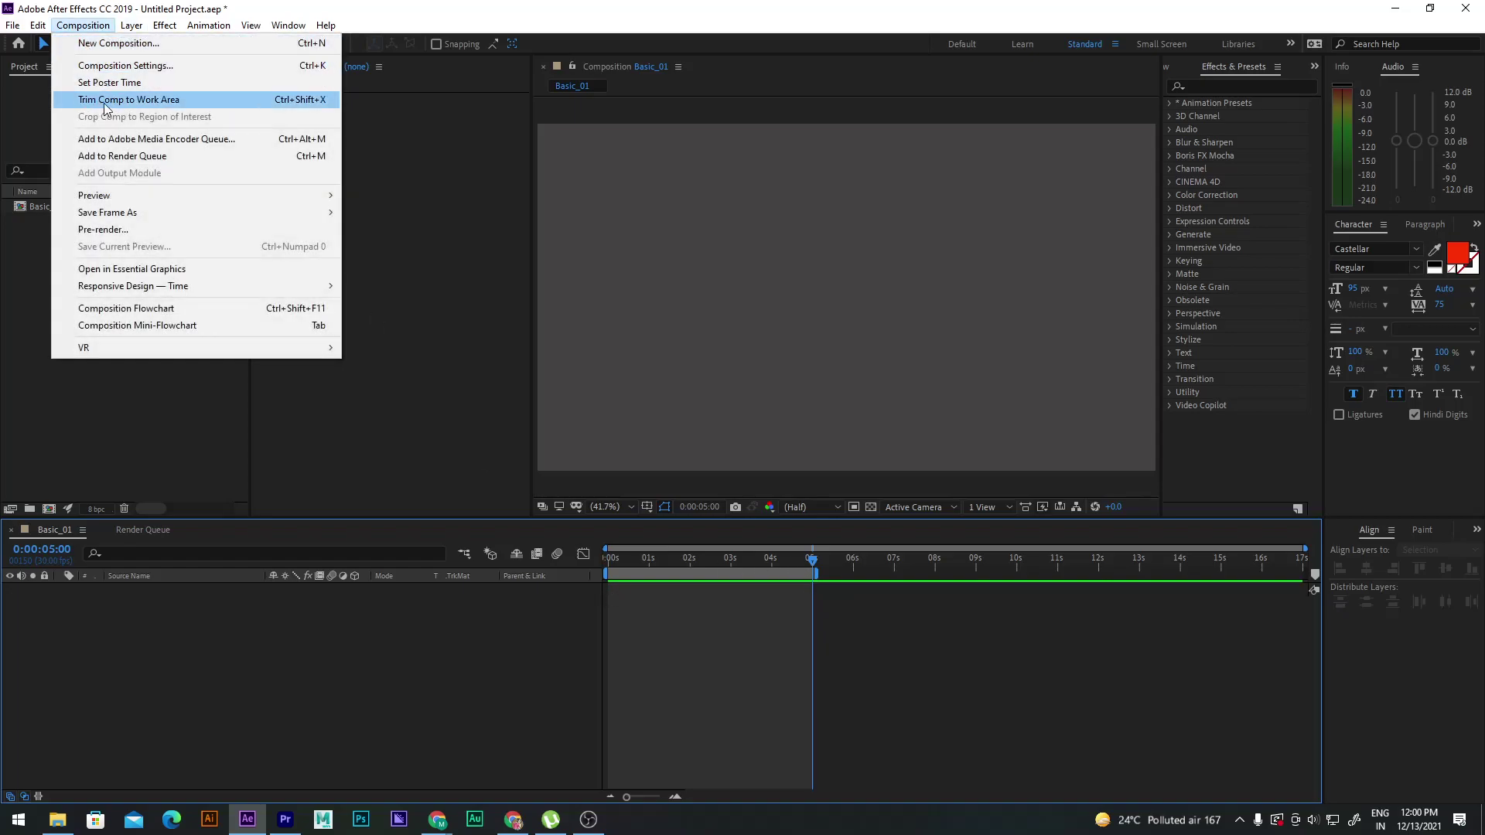
pyautogui.click(153, 104)
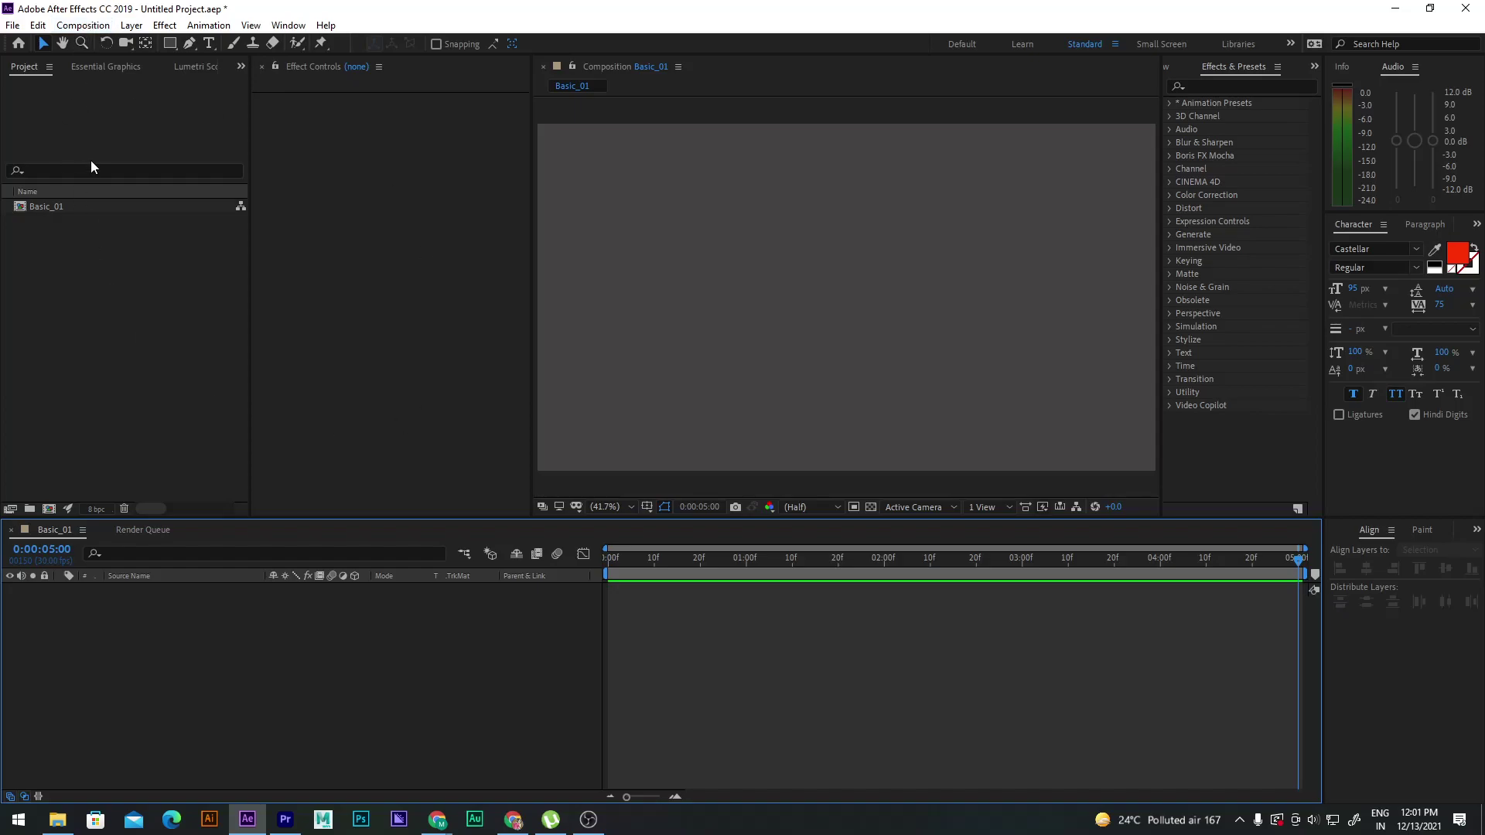
# Review the composition commands for queueing to Media Encoder or rendering, and the preview options
pyautogui.click(81, 27)
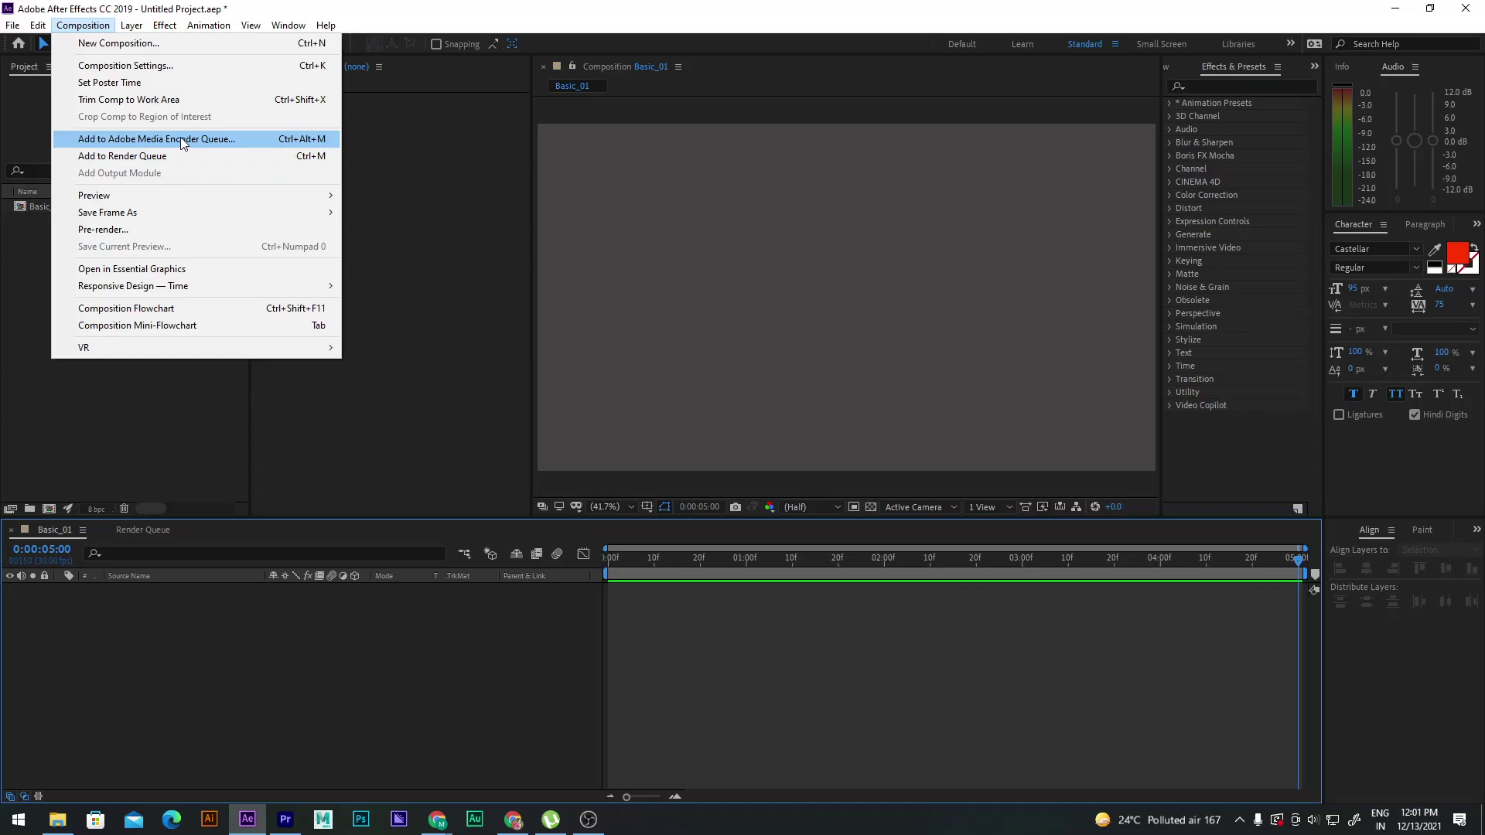
pyautogui.click(220, 608)
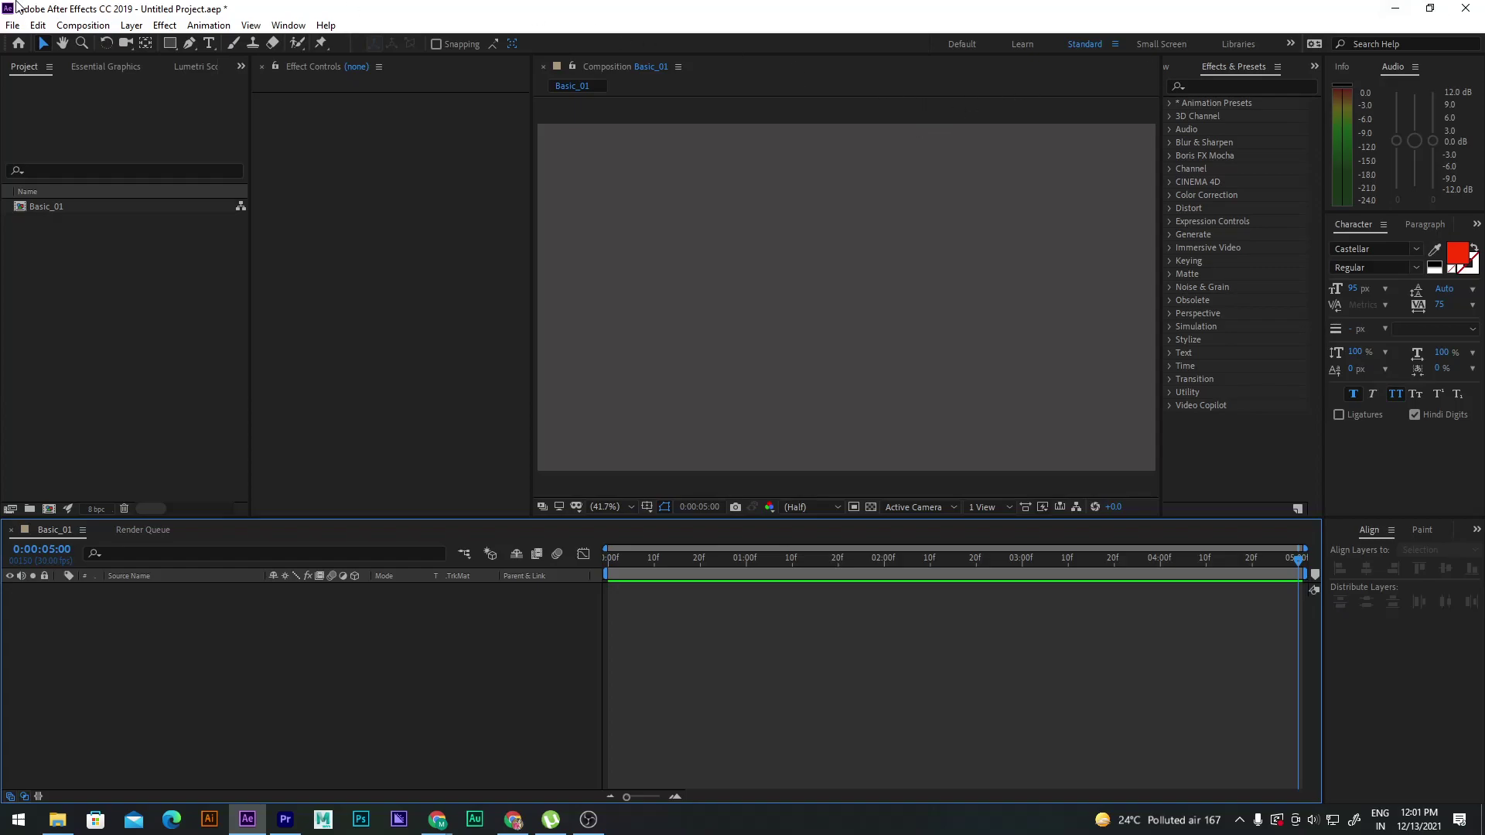
pyautogui.click(80, 30)
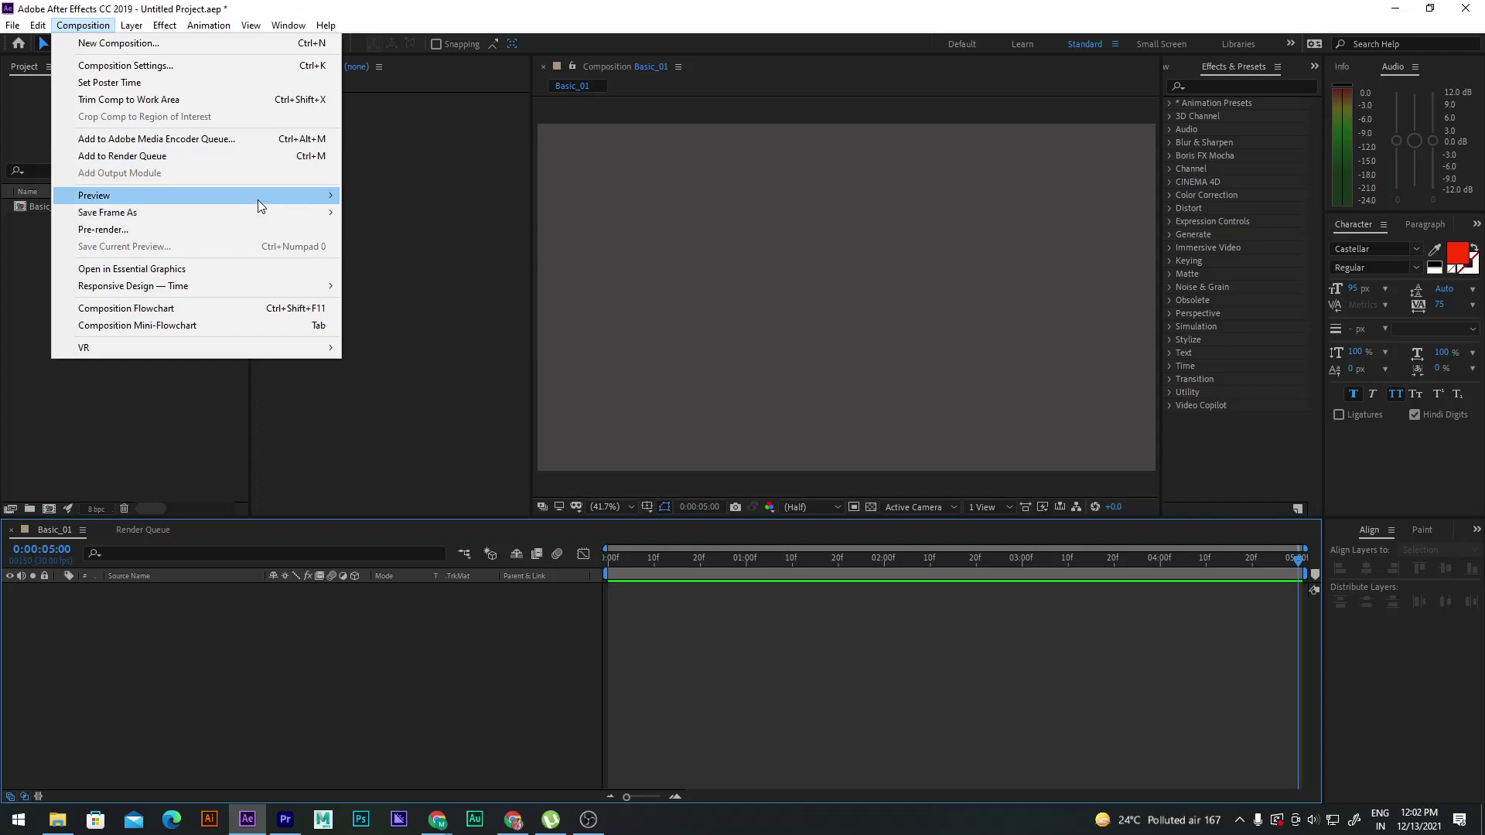
pyautogui.moveTo(259, 205)
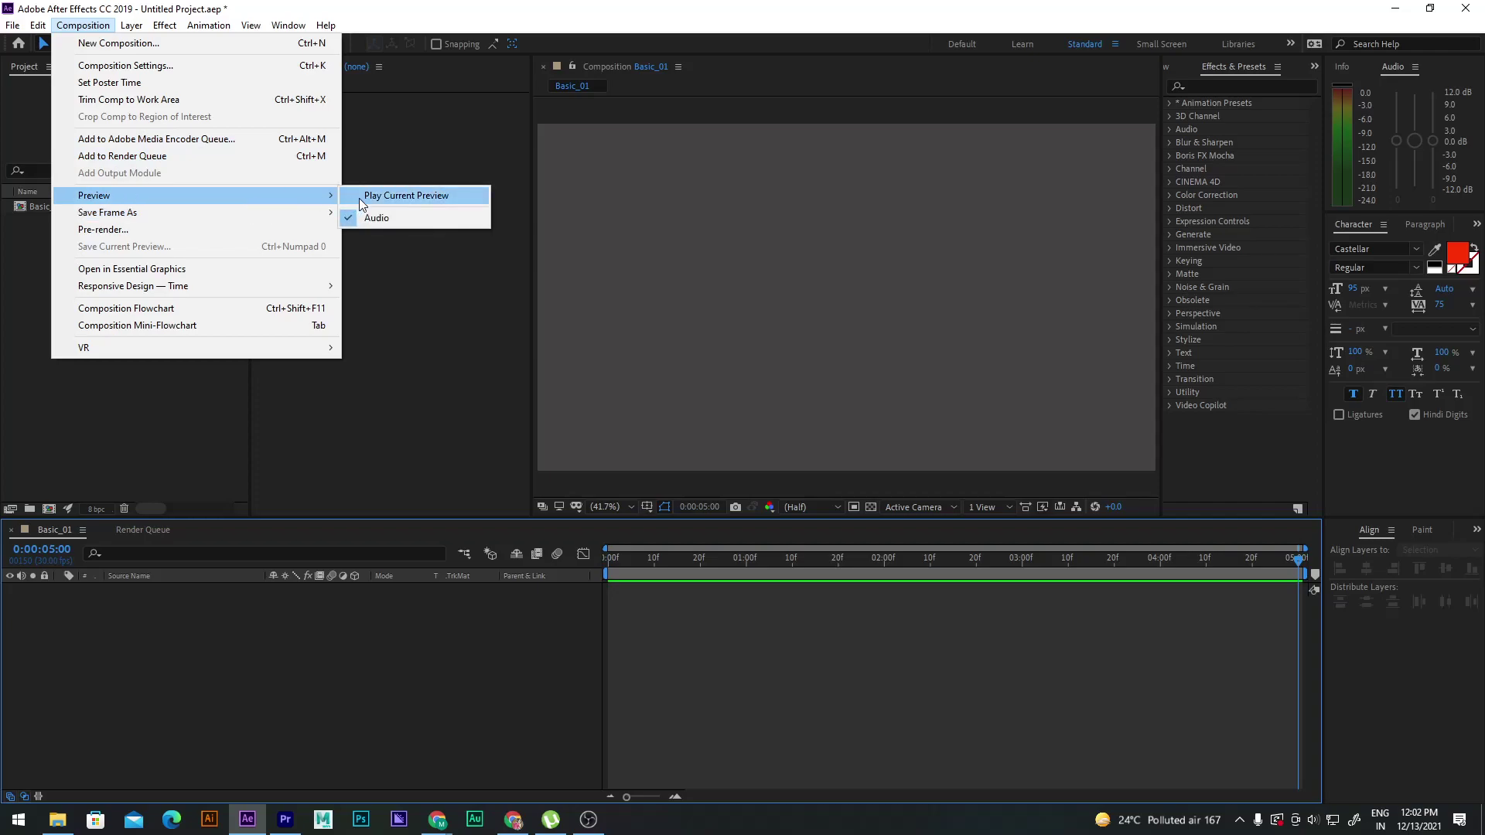
pyautogui.click(509, 668)
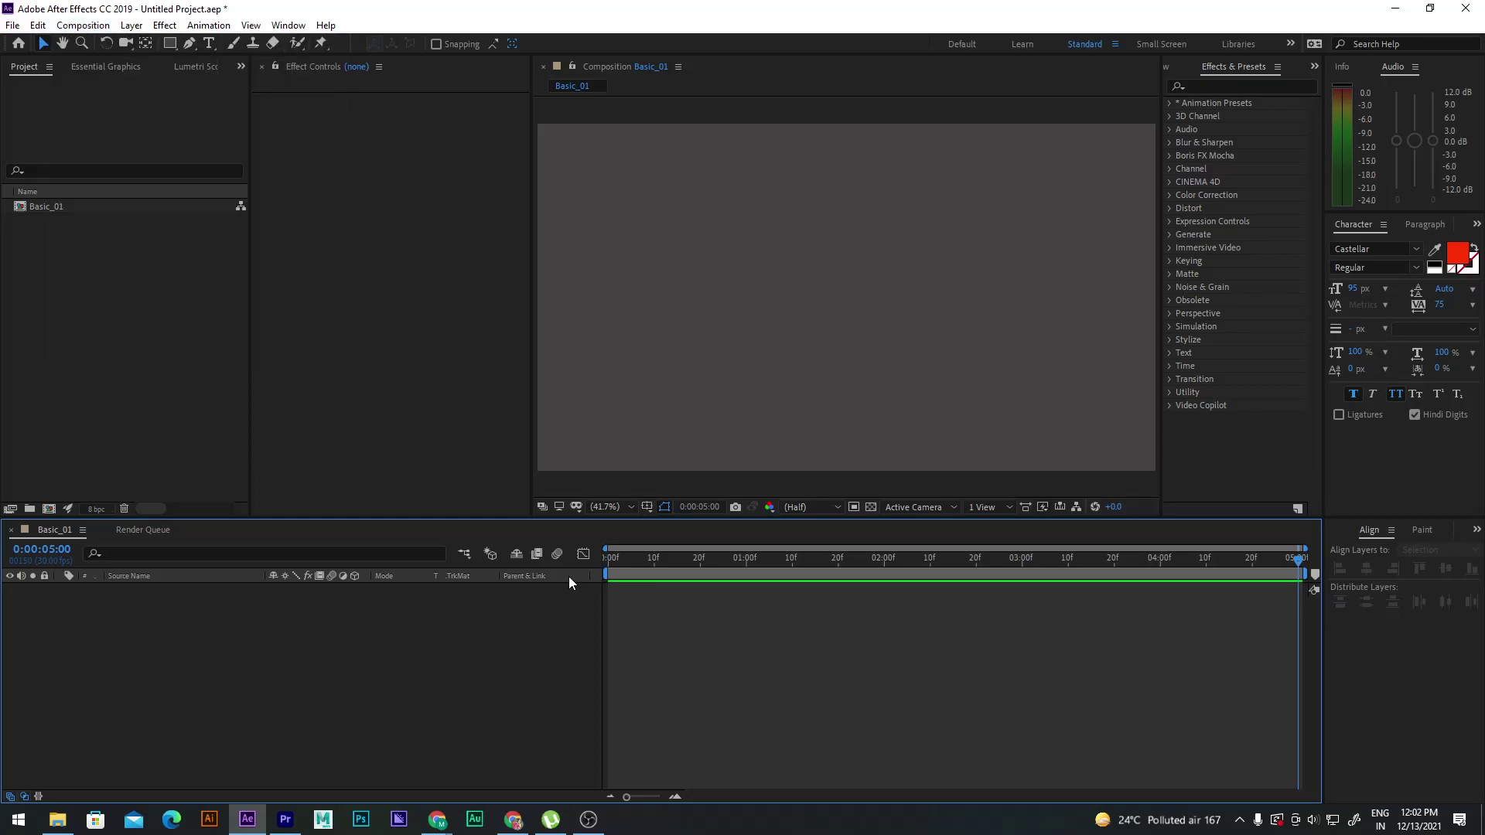
# Switch to Premiere Pro, activate the Selection tool, examine the sequence render commands for comparison, and return to After Effects
pyautogui.click(257, 826)
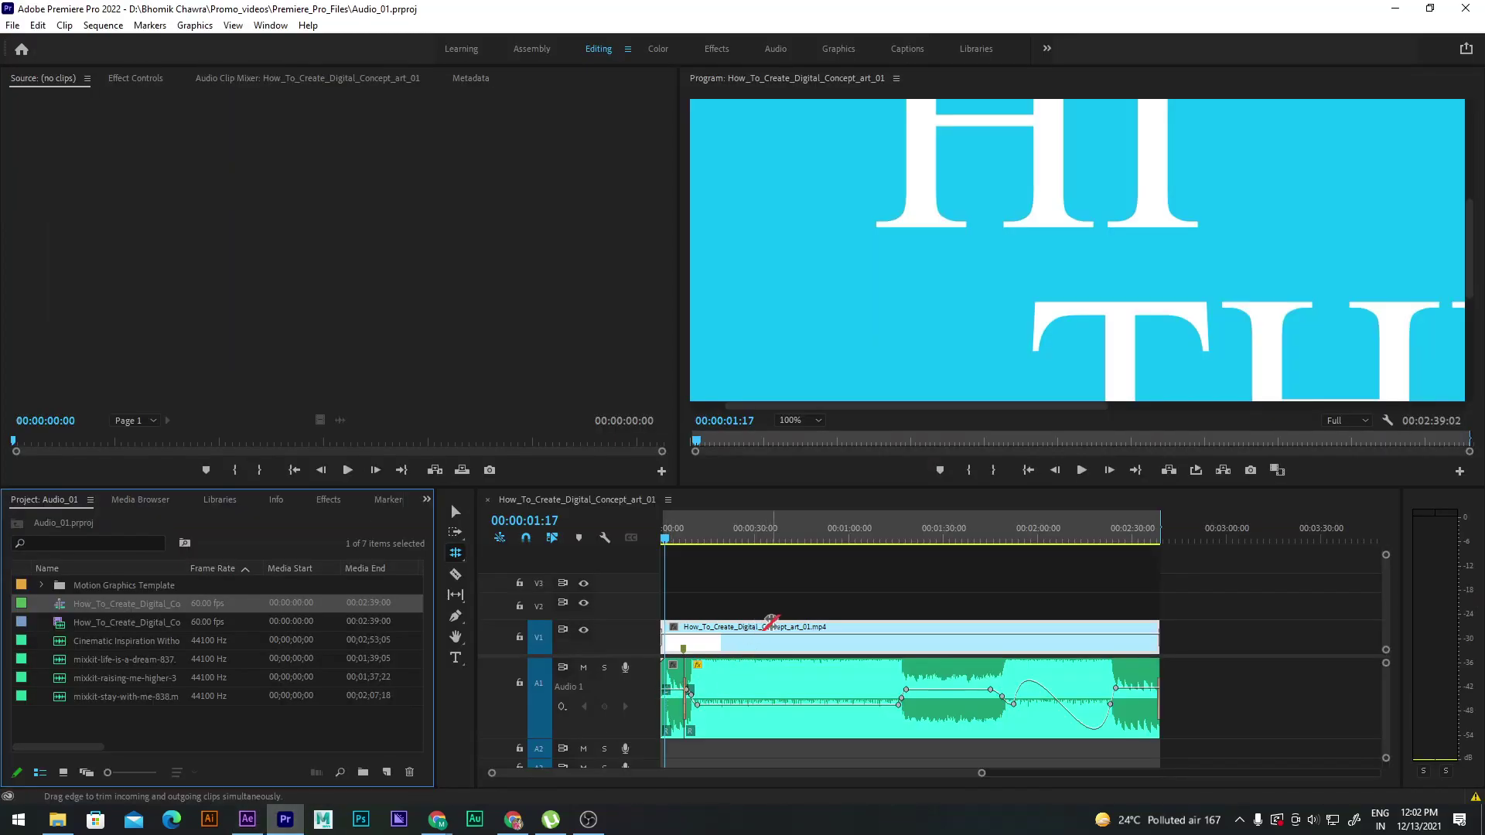
pyautogui.click(455, 512)
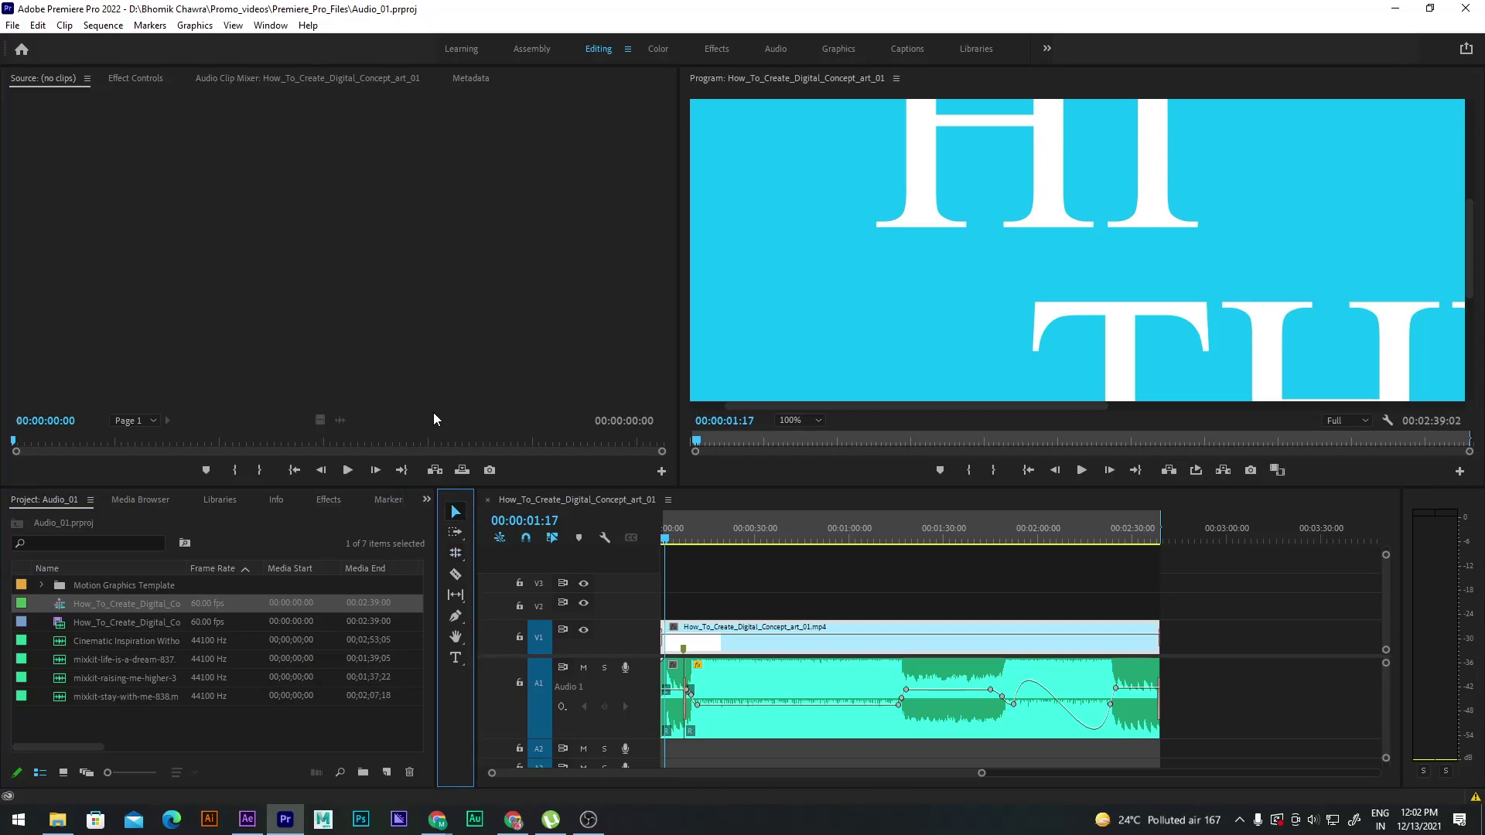
pyautogui.click(103, 25)
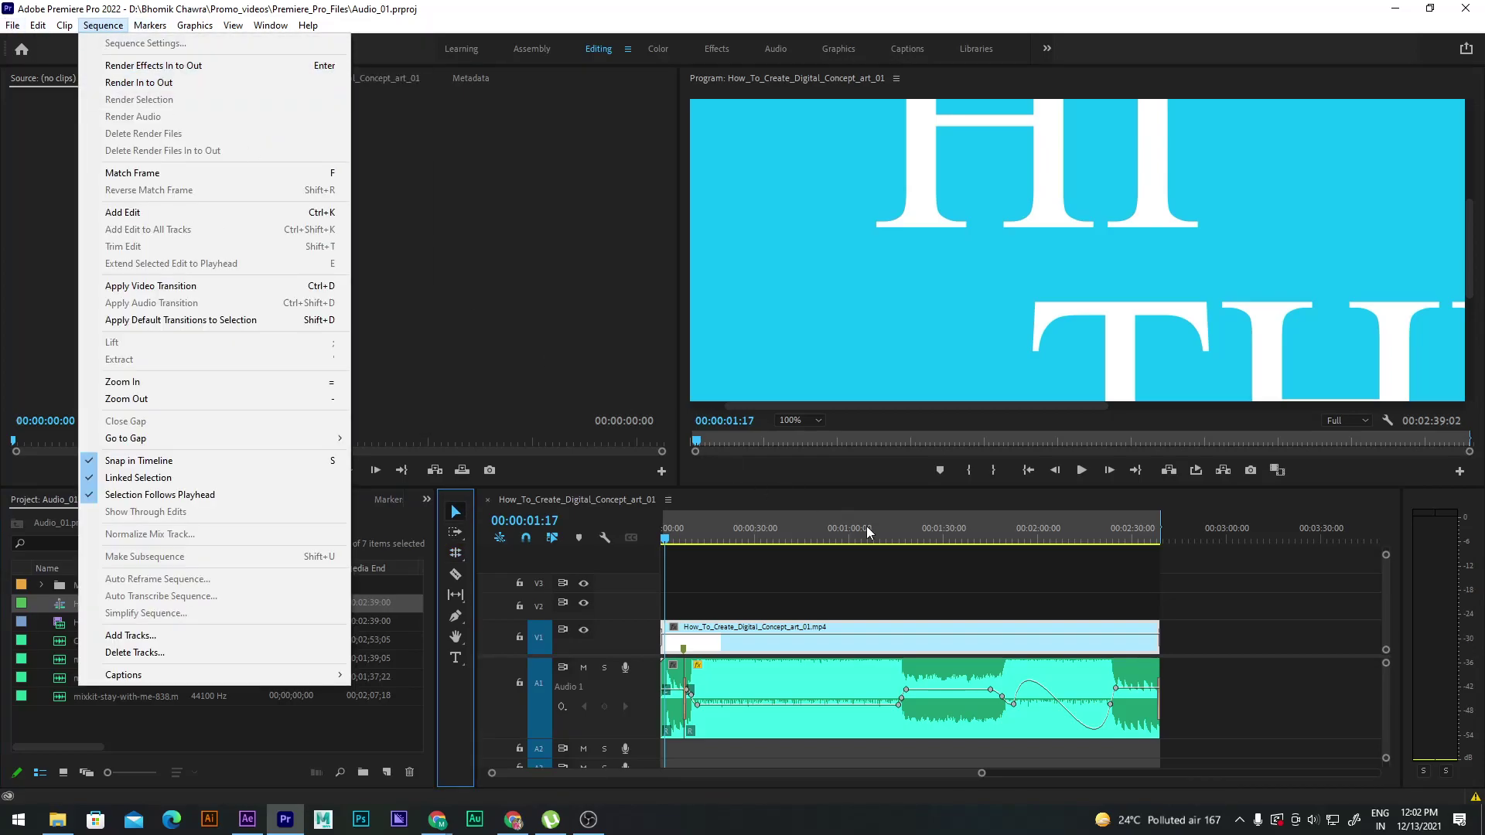
pyautogui.click(799, 557)
pyautogui.click(247, 818)
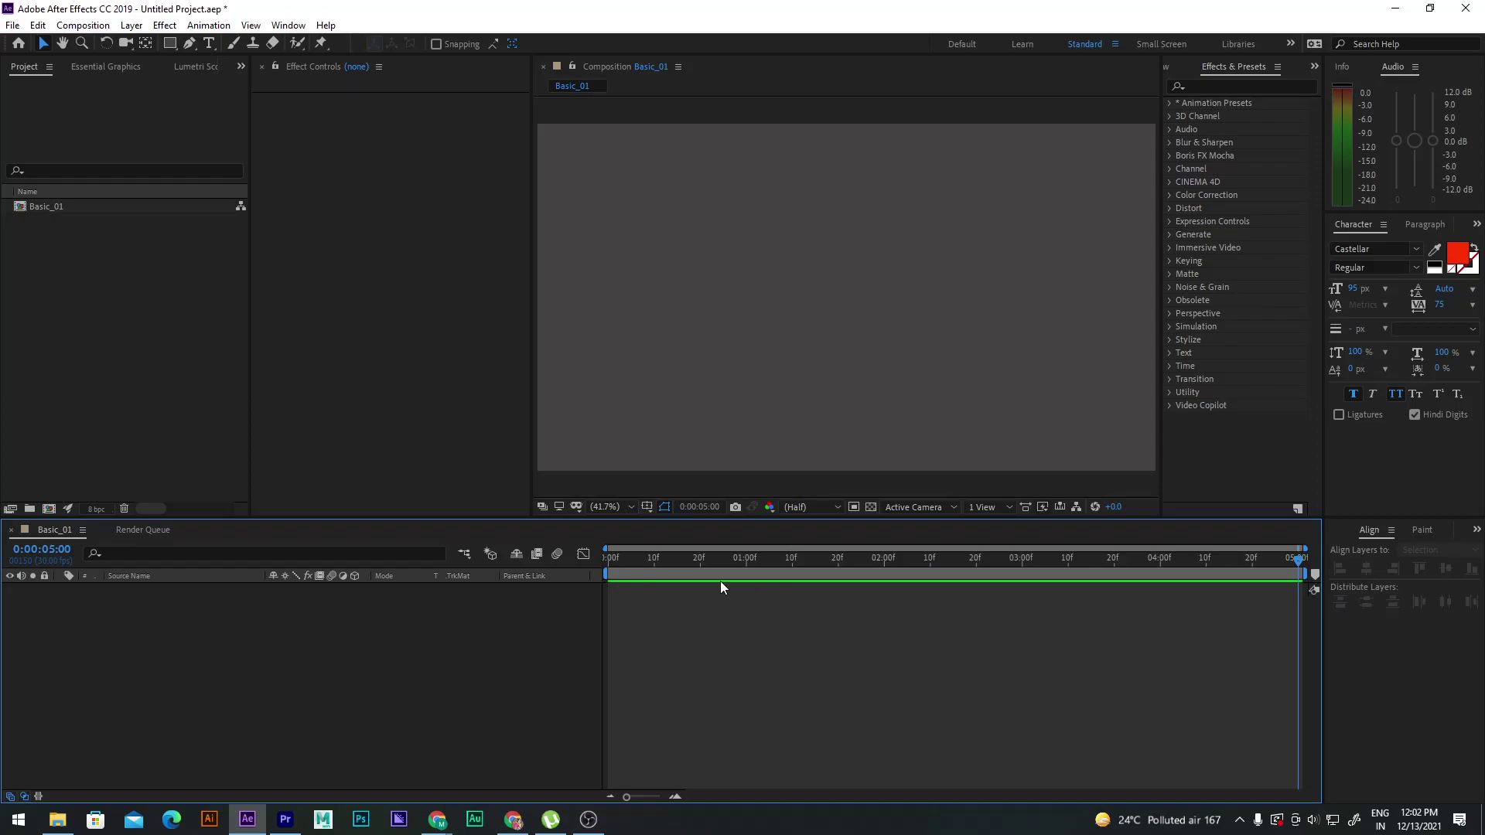
# Move the current time of Basic_01 back to 0:00:00:00 and switch to OBS
pyautogui.moveTo(640, 562); pyautogui.dragTo(570, 562)
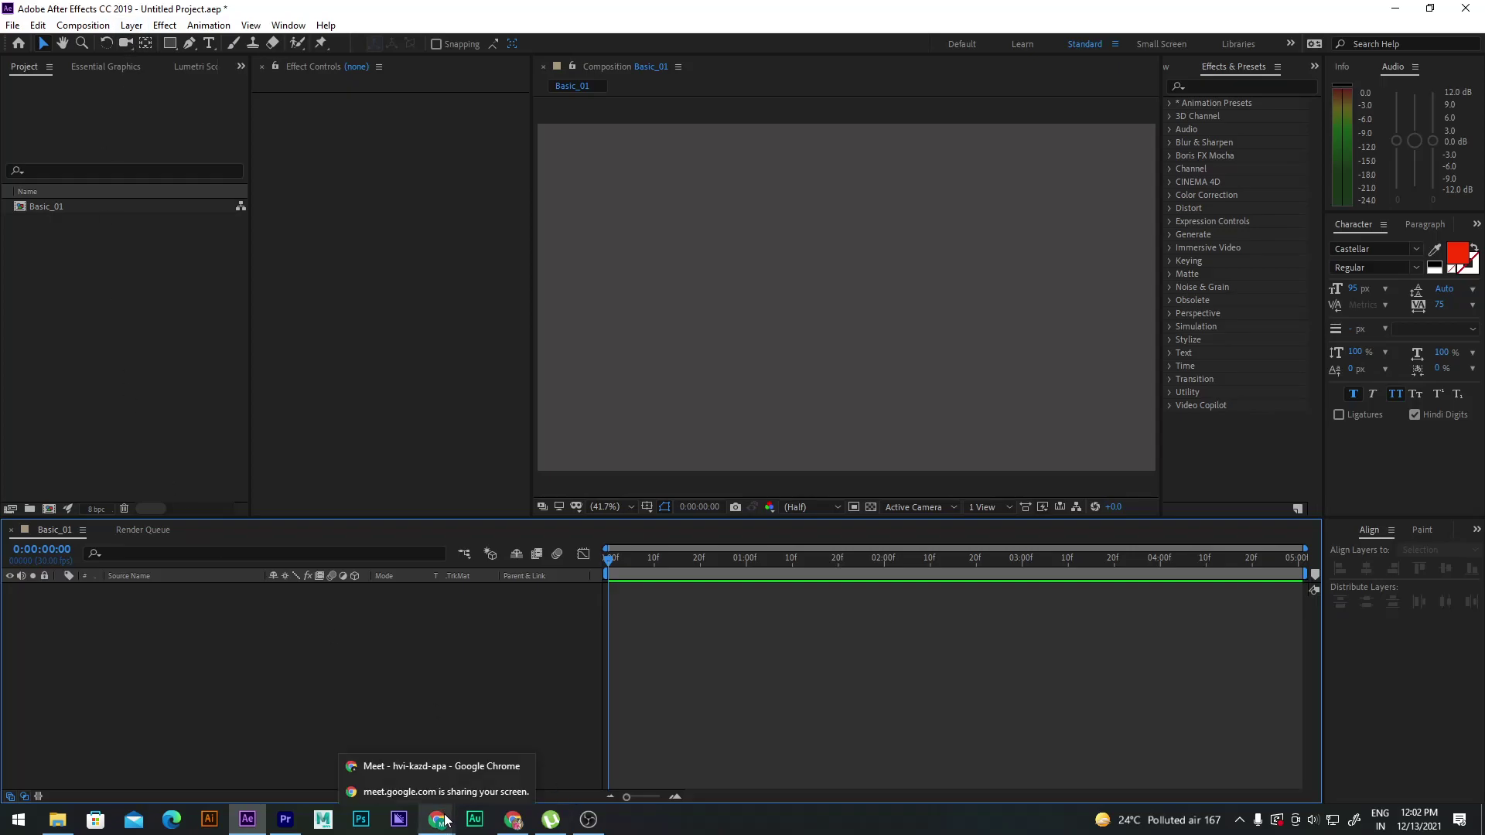
pyautogui.click(597, 827)
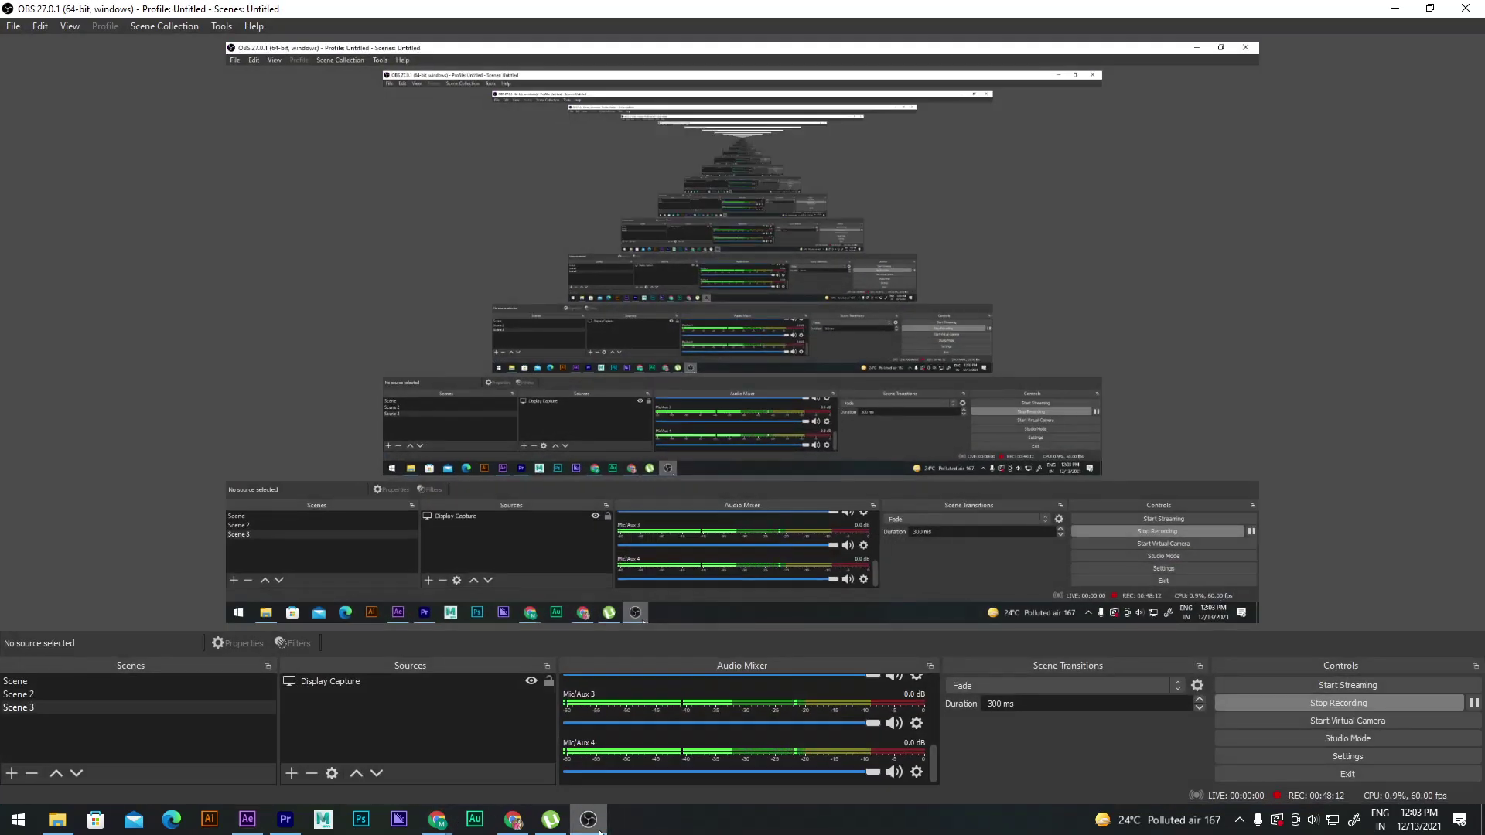
# Leave OBS, check the ongoing Google Meet presentation in Chrome, and return to After Effects
pyautogui.click(597, 828)
pyautogui.moveTo(522, 826)
pyautogui.click(528, 773)
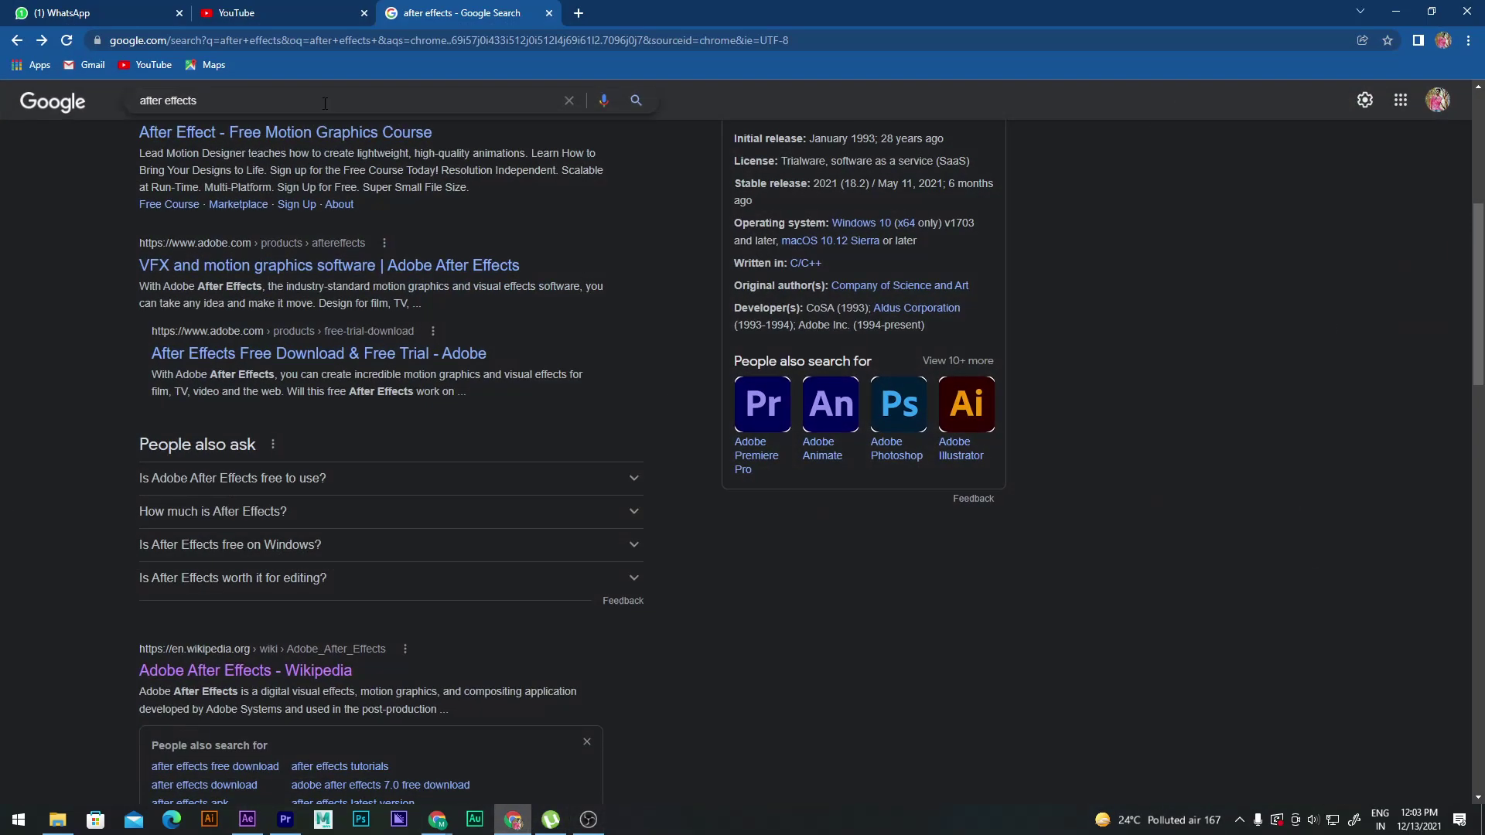
pyautogui.click(1373, 11)
pyautogui.click(513, 819)
pyautogui.click(512, 820)
pyautogui.moveTo(437, 819)
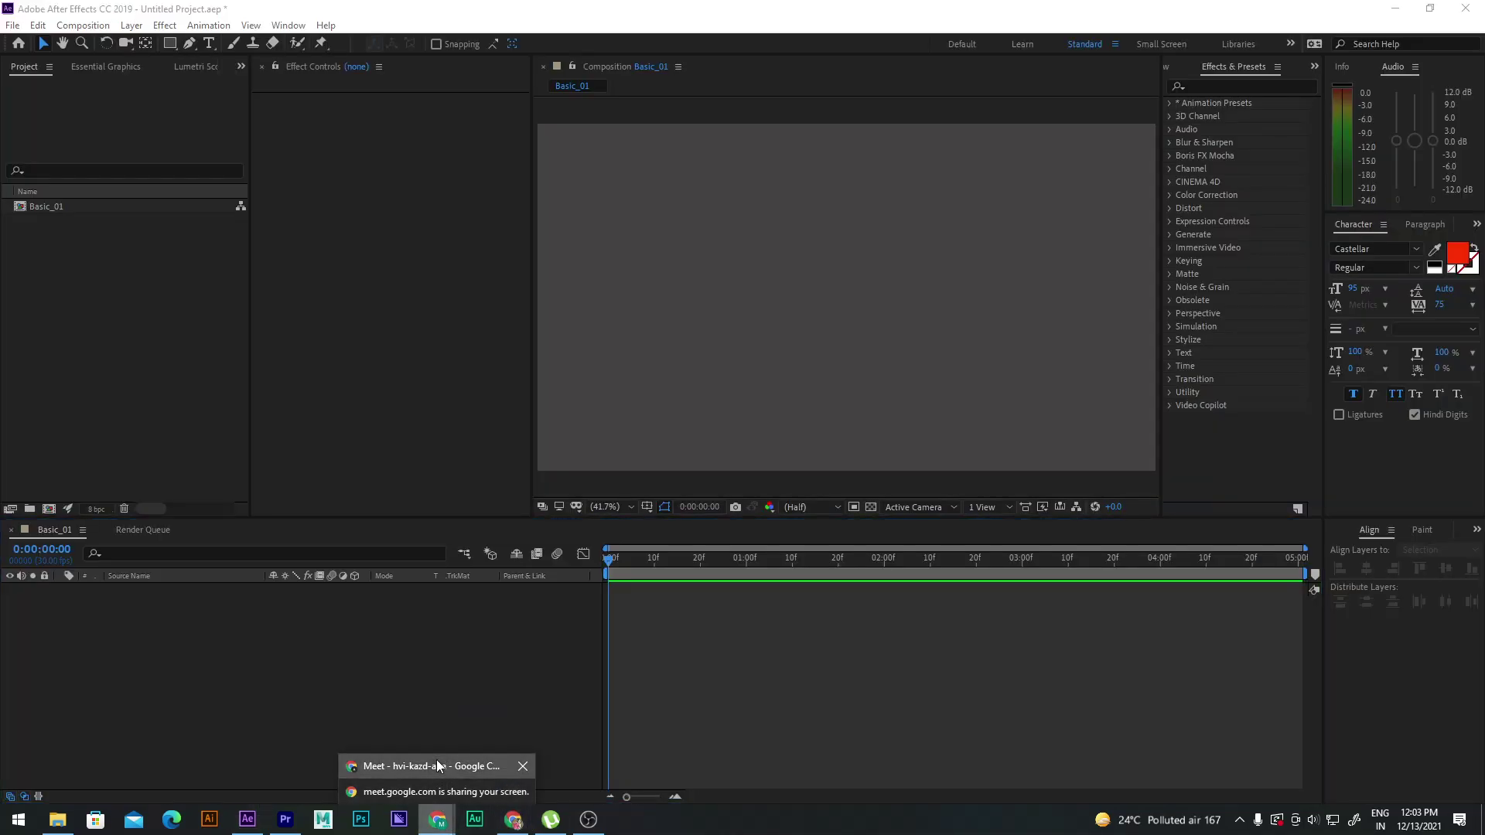
pyautogui.click(441, 765)
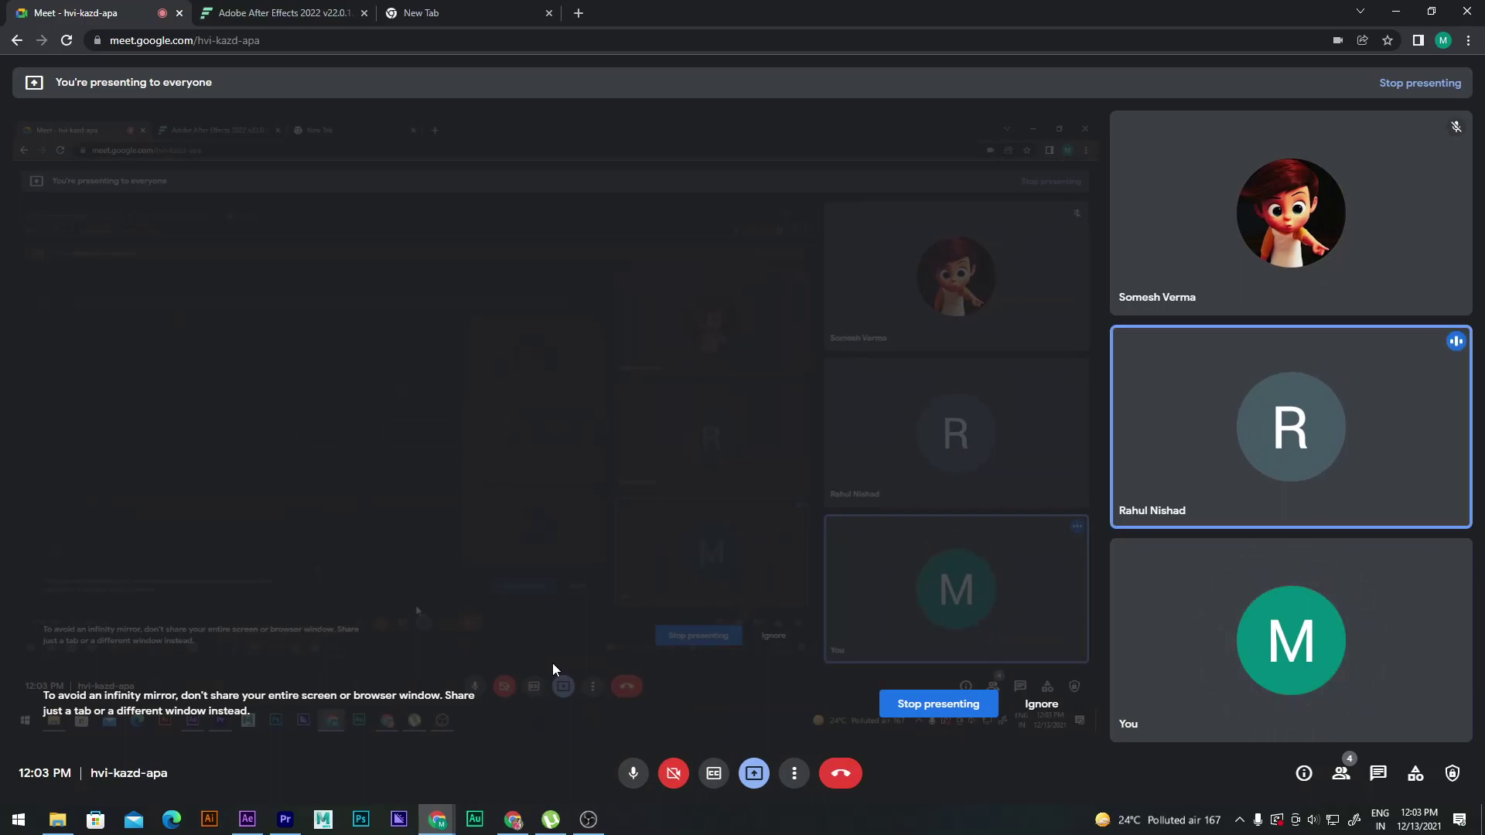
pyautogui.hotkey('alt', 'Tab')
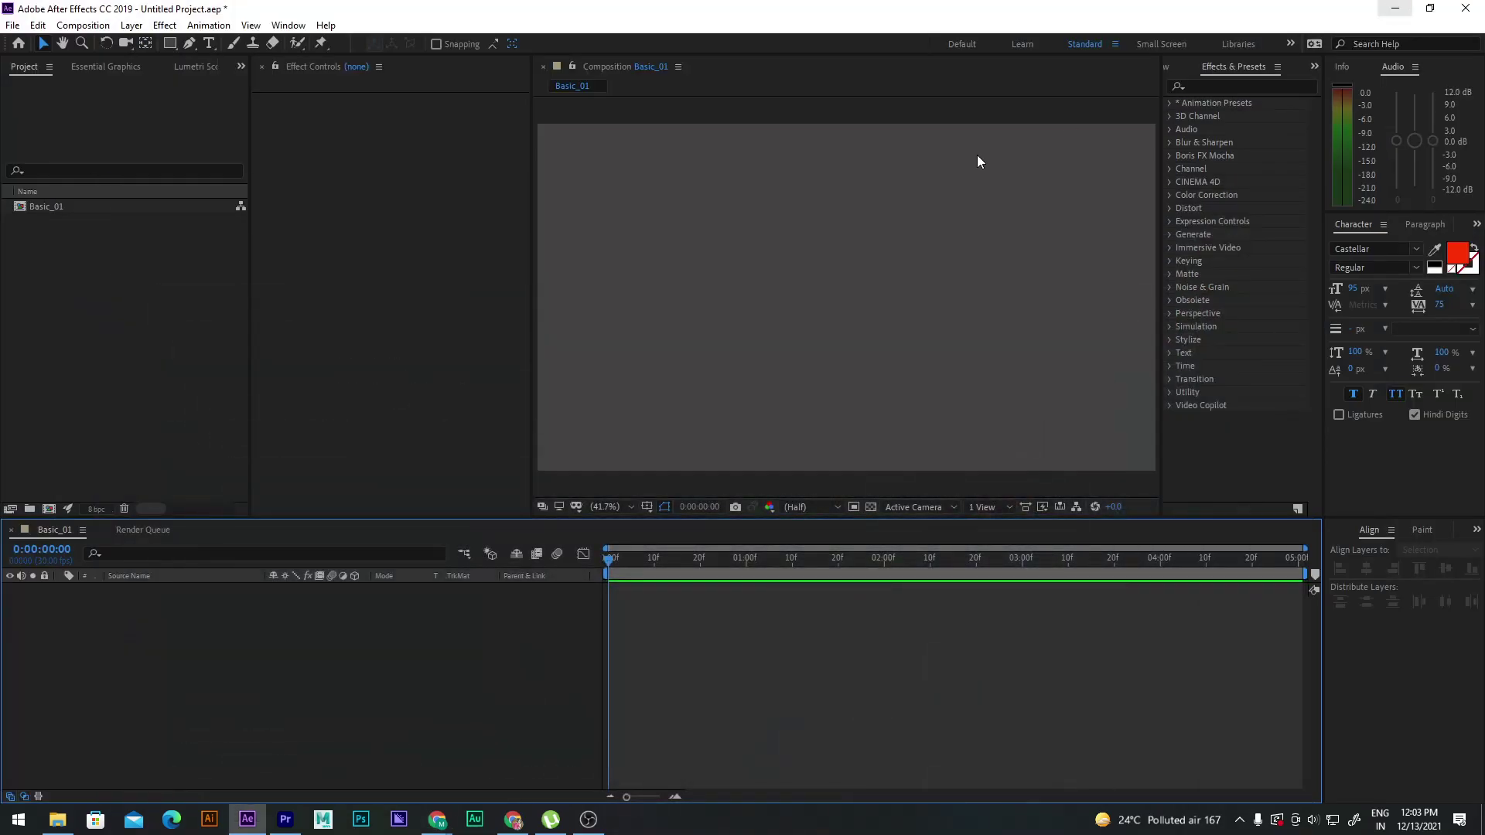
# Activate the Project, Effect Controls, Composition and Timeline panels in turn to review the workspace
pyautogui.click(136, 288)
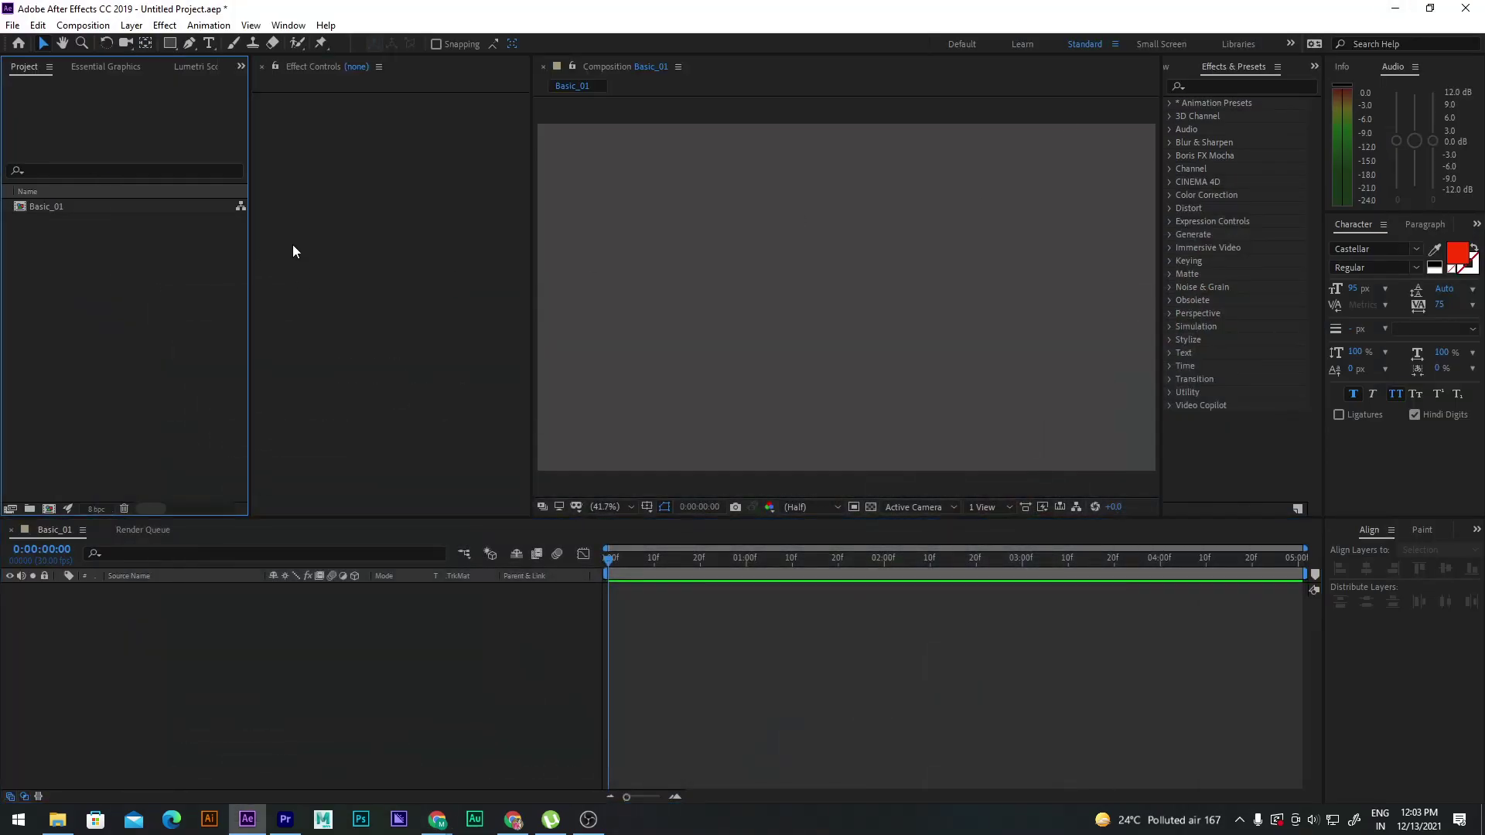
pyautogui.click(391, 246)
pyautogui.click(991, 393)
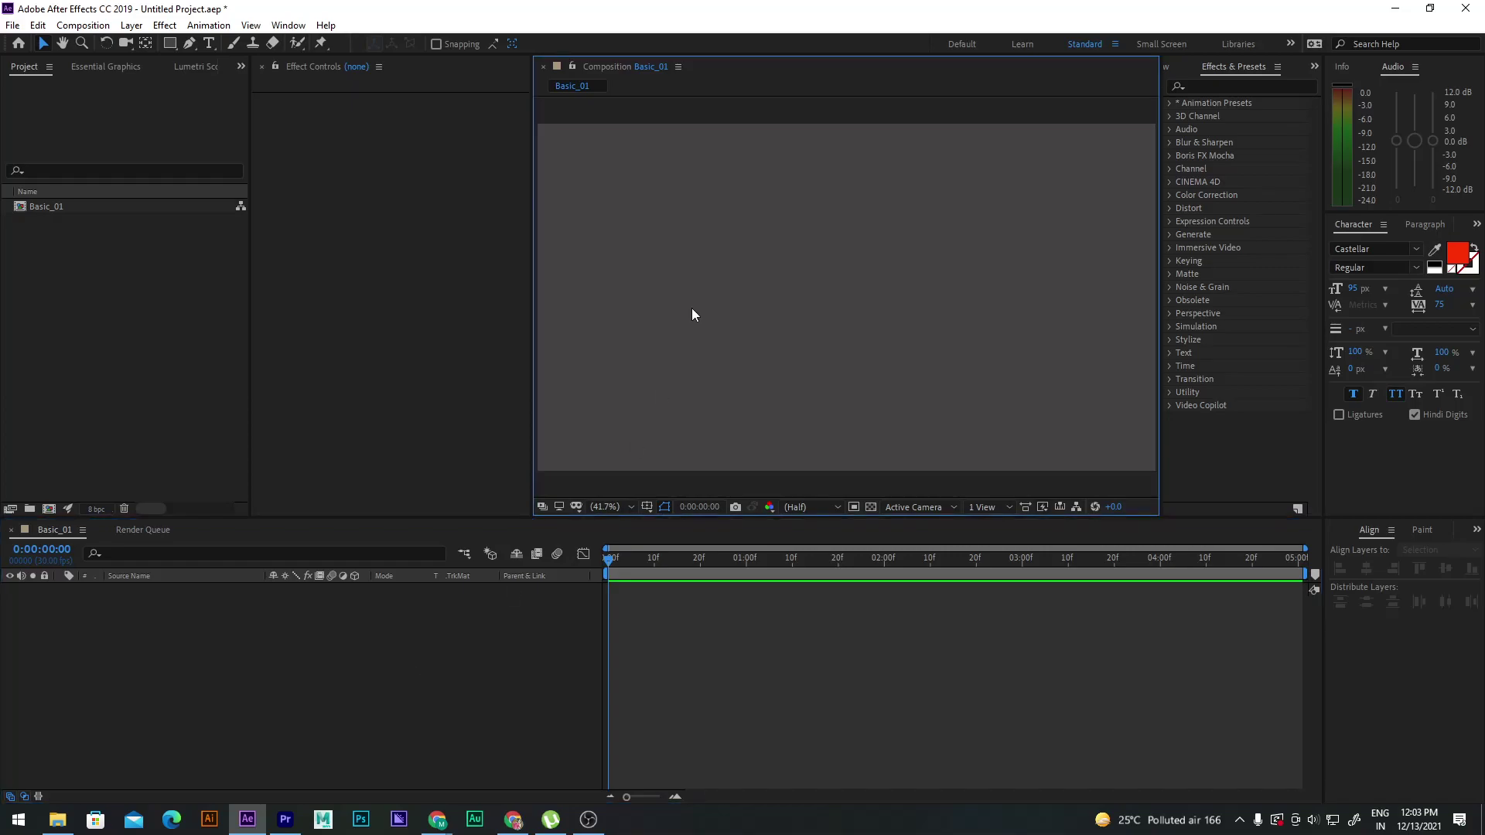
pyautogui.click(424, 626)
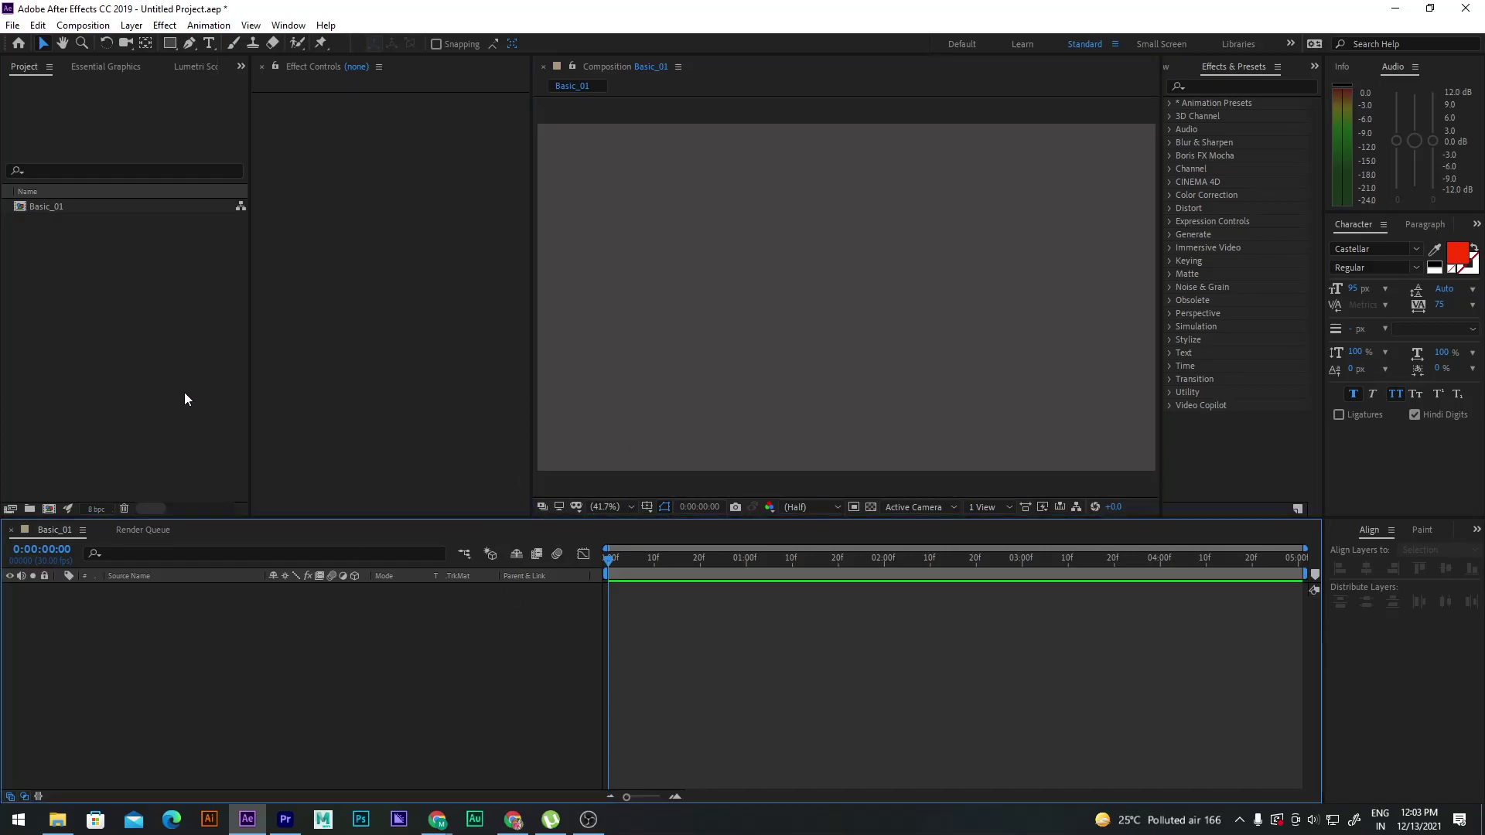